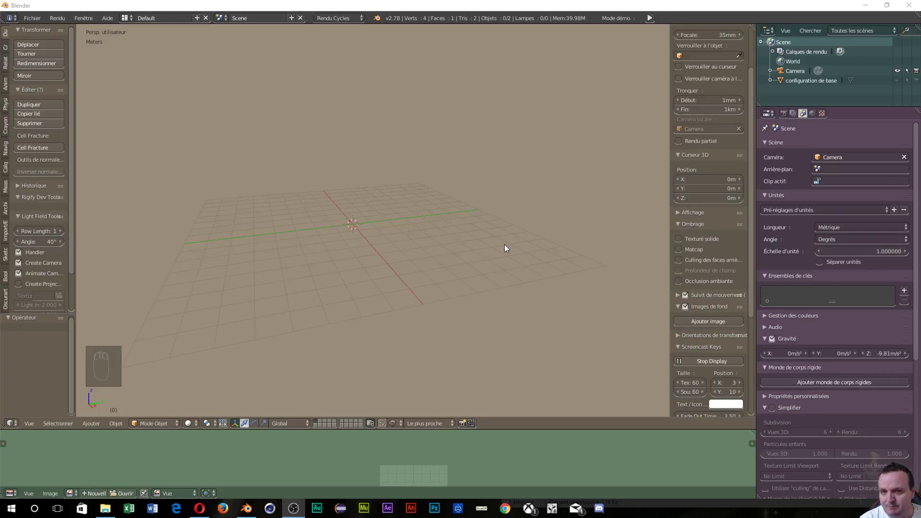
Switch to the Opera browser and search Google Images for "pièce d'echec"
{"action": "middle_click_drag", "start_coordinate": [505, 245], "coordinate": [479, 274]}
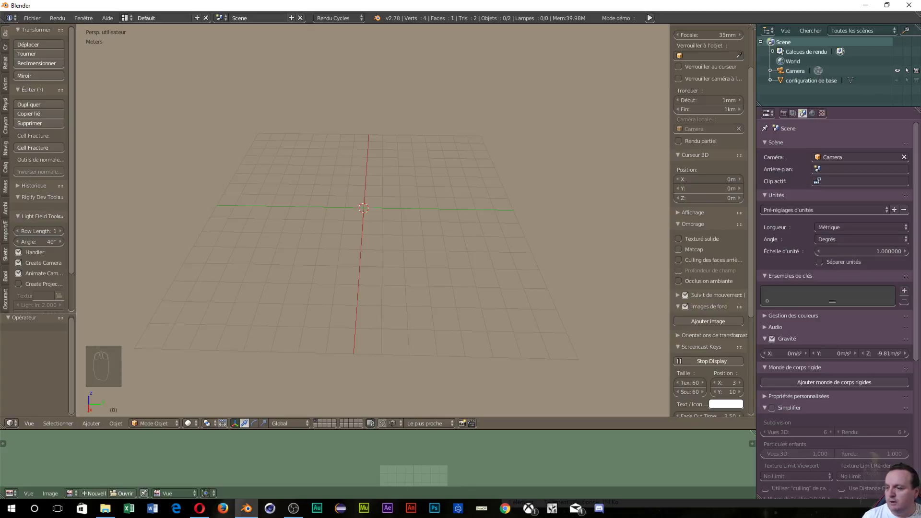
{"action": "key", "text": "alt+Tab"}
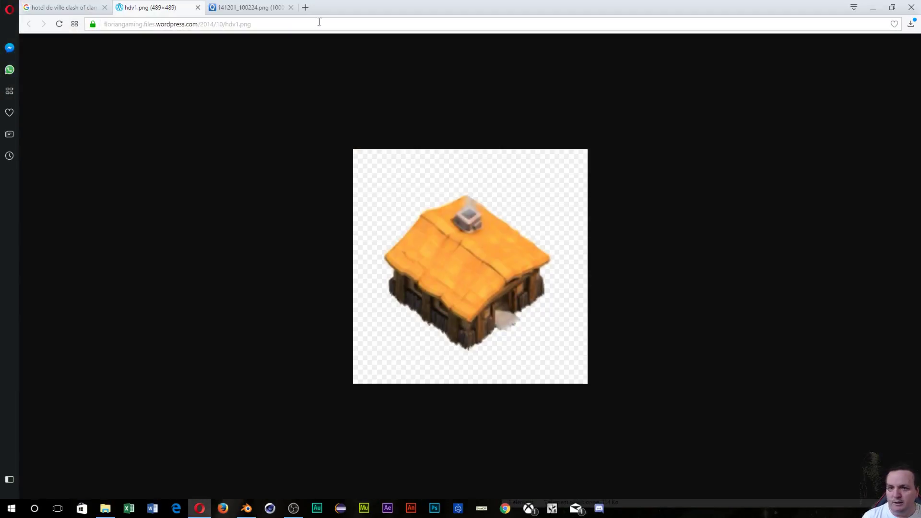
{"action": "left_click", "coordinate": [70, 8]}
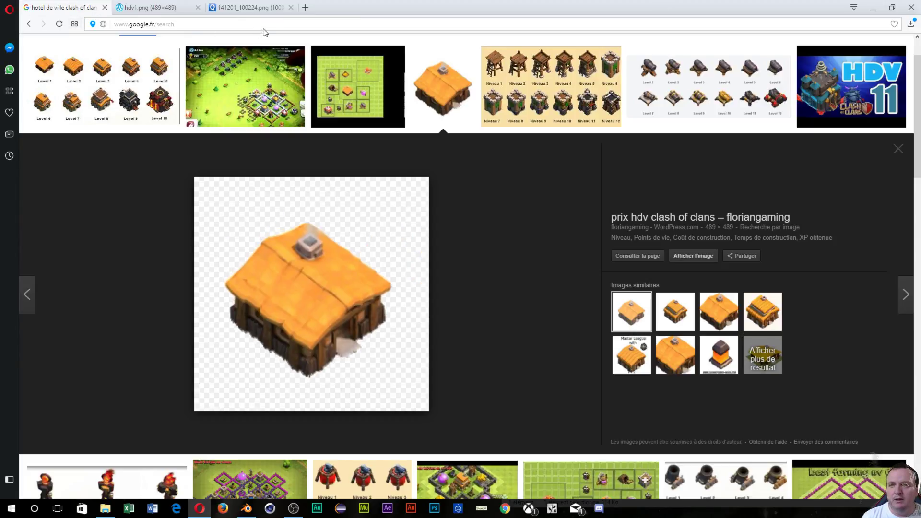
{"action": "scroll", "coordinate": [148, 88], "scroll_direction": "up", "scroll_amount": 1}
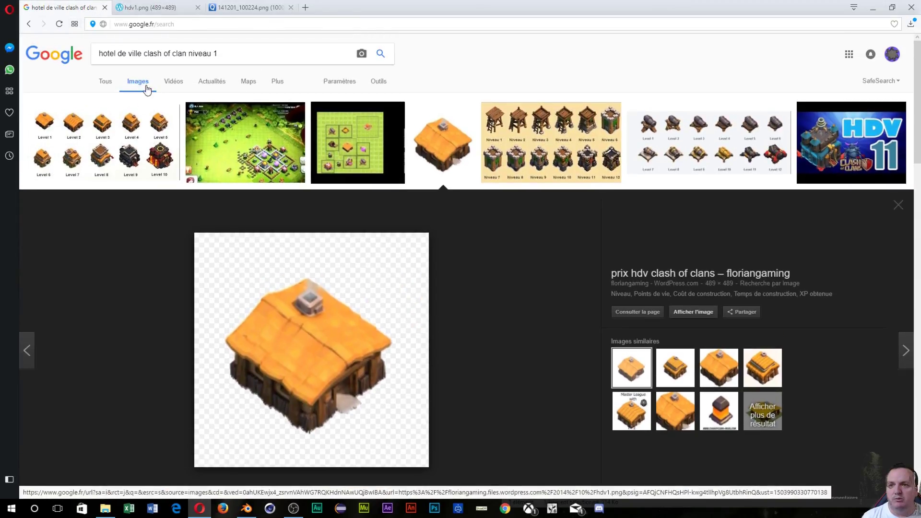
{"action": "triple_click", "coordinate": [207, 51]}
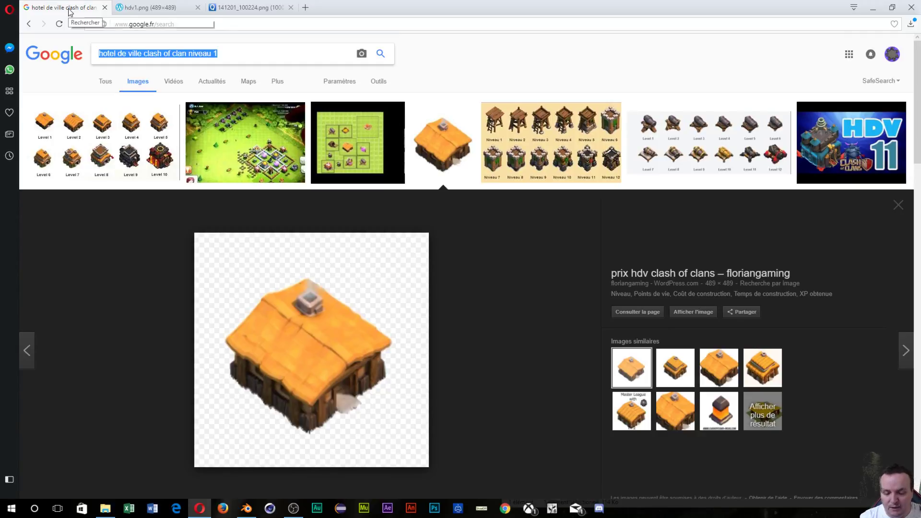
{"action": "type", "text": "pl"}
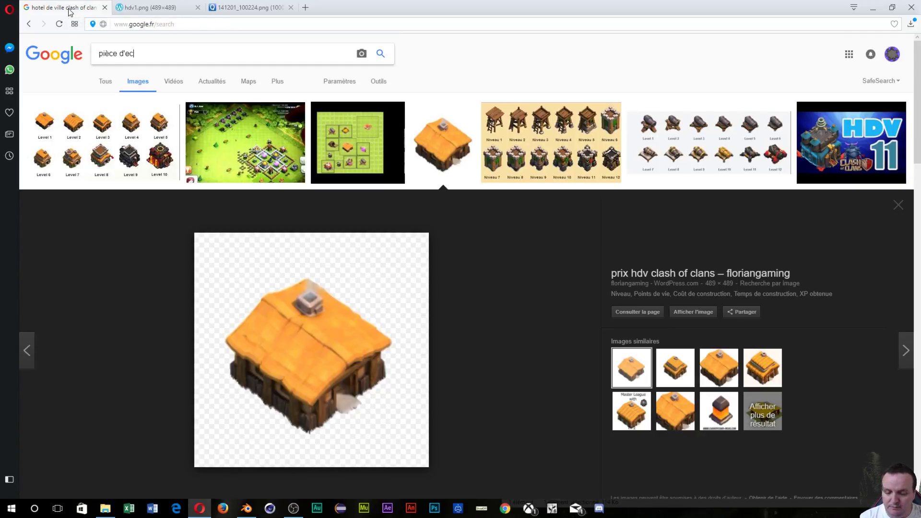
{"action": "key", "text": "Return"}
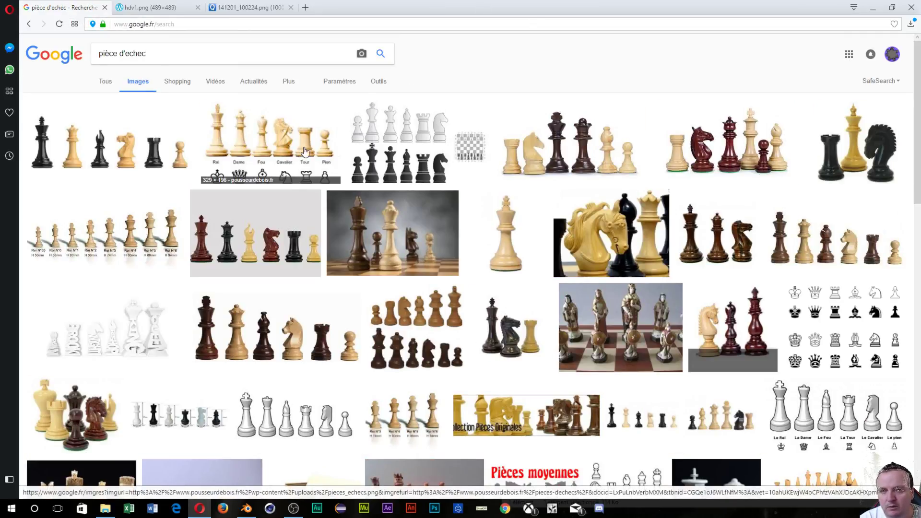
Browse the chess piece image results for a suitable modelling reference
{"action": "left_click", "coordinate": [72, 248]}
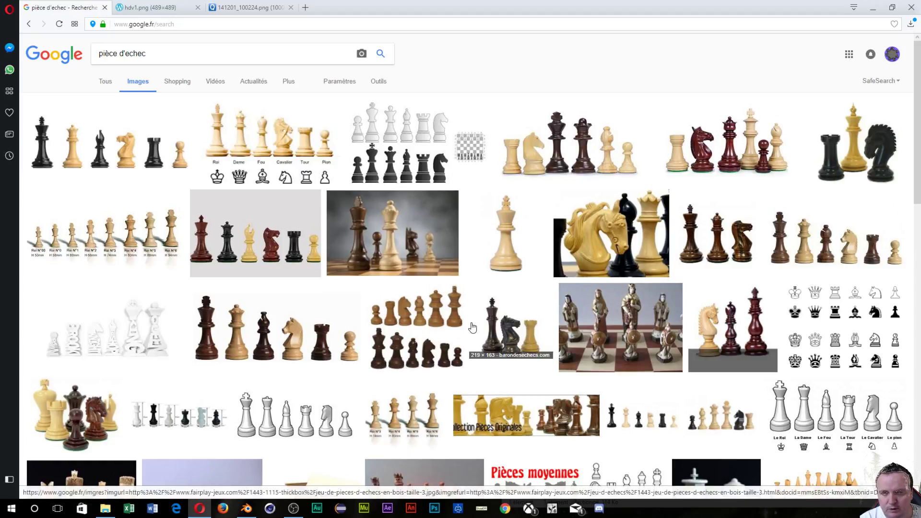
{"action": "scroll", "coordinate": [359, 369], "scroll_direction": "down", "scroll_amount": 4}
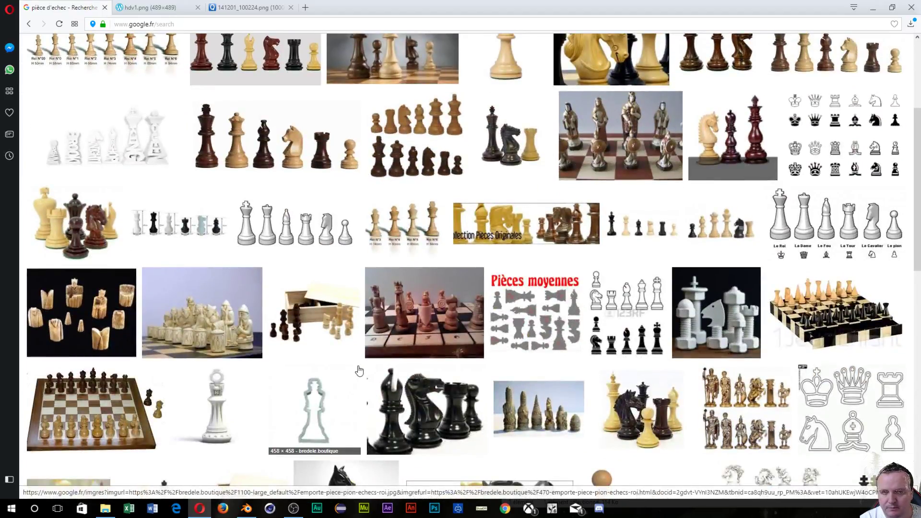
{"action": "scroll", "coordinate": [359, 370], "scroll_direction": "down", "scroll_amount": 2}
{"action": "scroll", "coordinate": [359, 370], "scroll_direction": "down", "scroll_amount": 3}
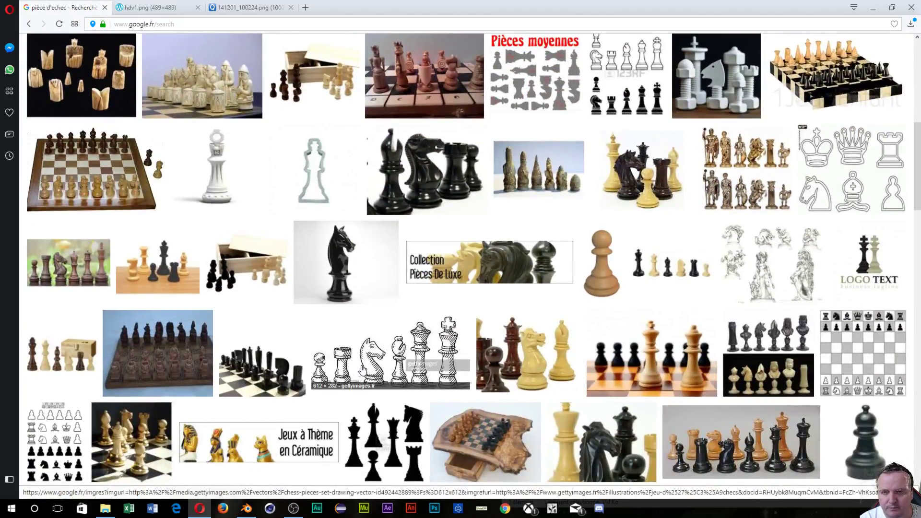
{"action": "scroll", "coordinate": [361, 369], "scroll_direction": "down", "scroll_amount": 3}
{"action": "scroll", "coordinate": [339, 353], "scroll_direction": "up", "scroll_amount": 10}
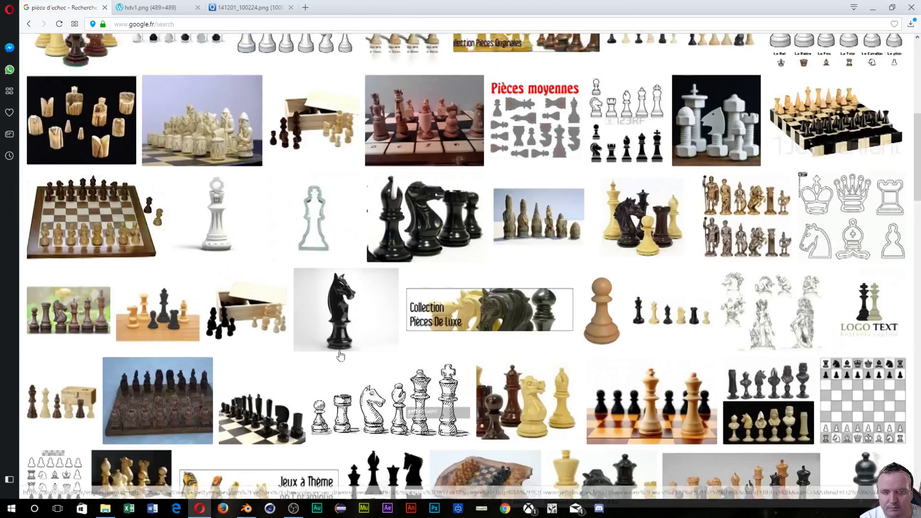
{"action": "scroll", "coordinate": [338, 353], "scroll_direction": "up", "scroll_amount": 2}
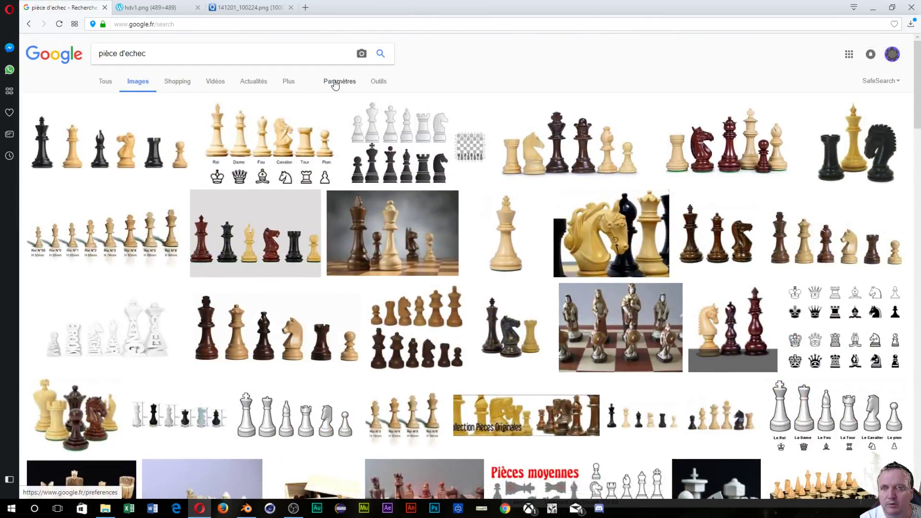
Filter the image results to sizes larger than 1600 × 1200 (2 Mpx)
{"action": "left_click", "coordinate": [289, 81]}
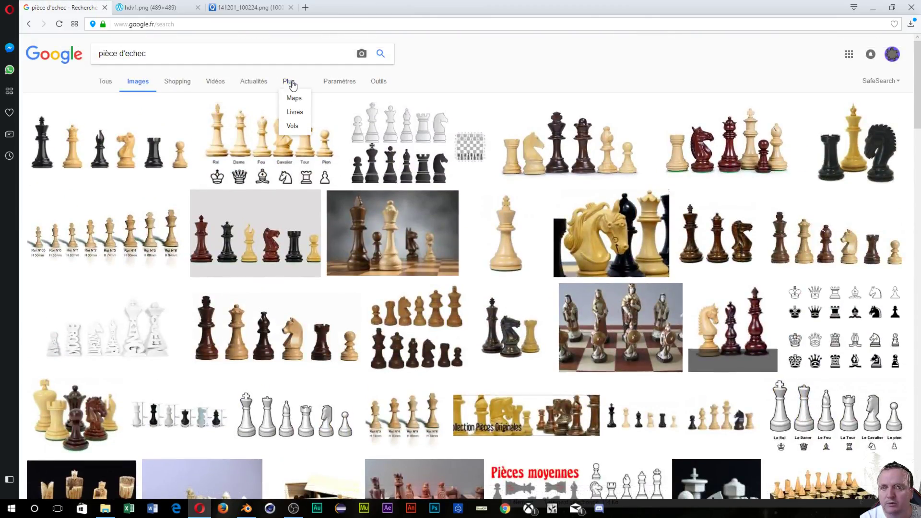
{"action": "left_click", "coordinate": [378, 81]}
{"action": "left_click", "coordinate": [106, 99]}
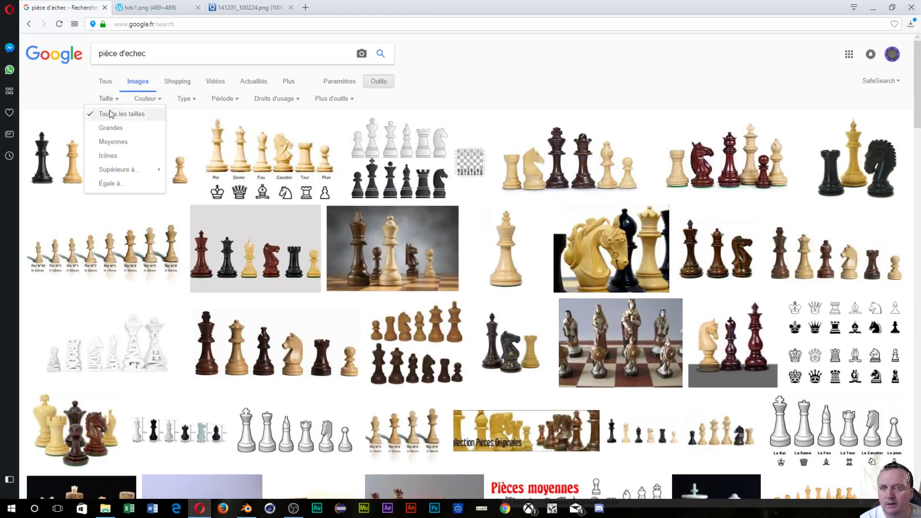
{"action": "mouse_move", "coordinate": [130, 168]}
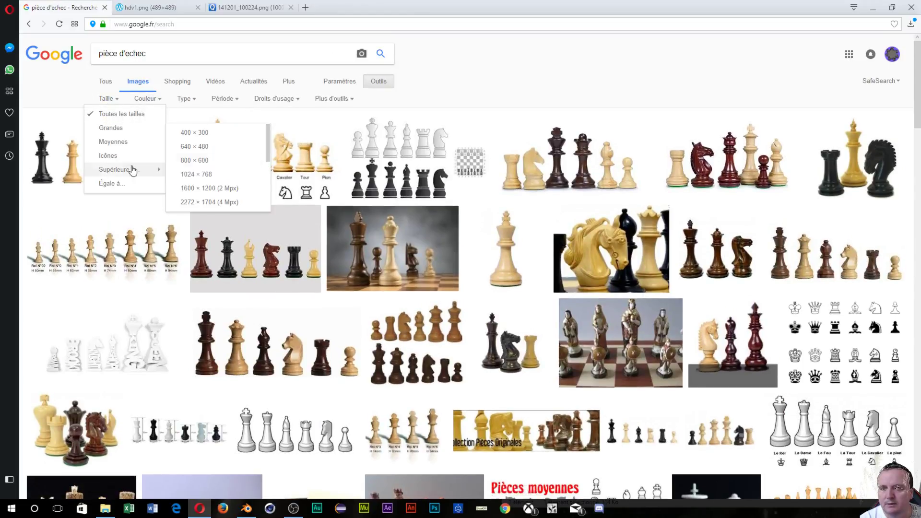
{"action": "left_click", "coordinate": [215, 188]}
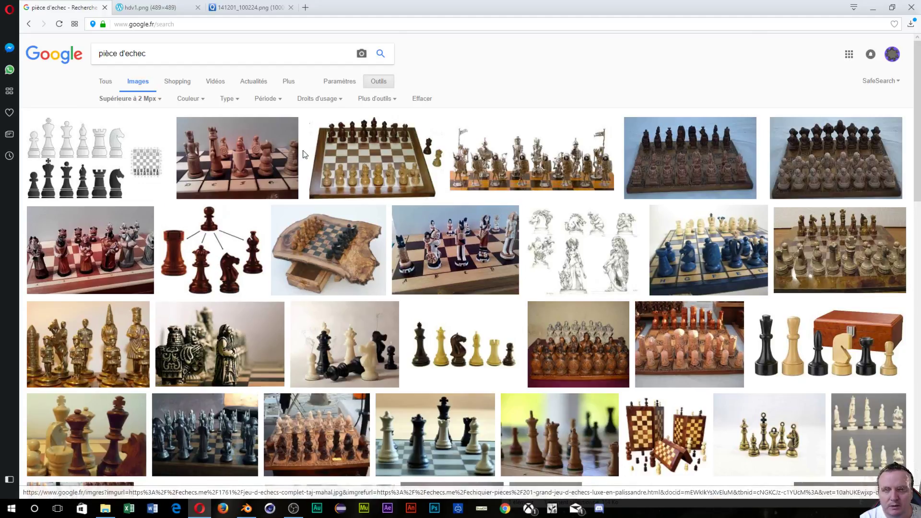
Look through the size-filtered results for a clear side view of individual chess pieces
{"action": "scroll", "coordinate": [853, 297], "scroll_direction": "down", "scroll_amount": 2}
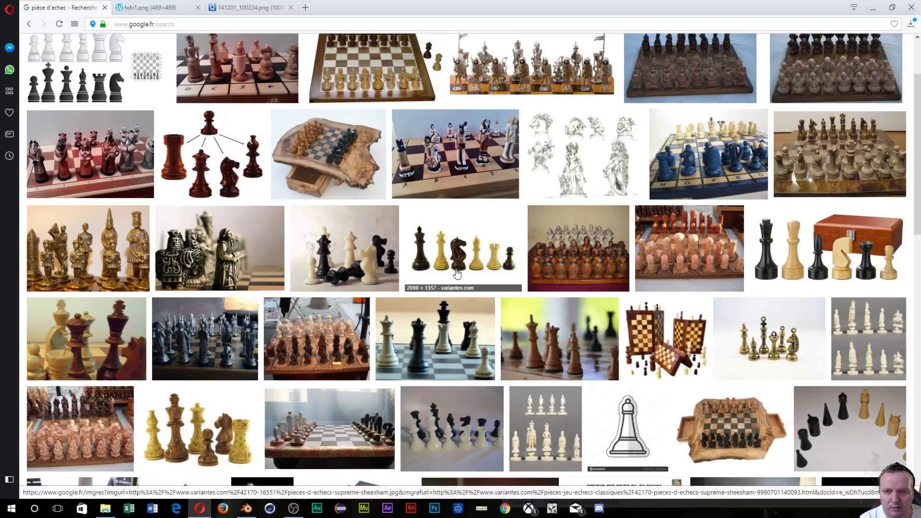
{"action": "scroll", "coordinate": [460, 271], "scroll_direction": "down", "scroll_amount": 3}
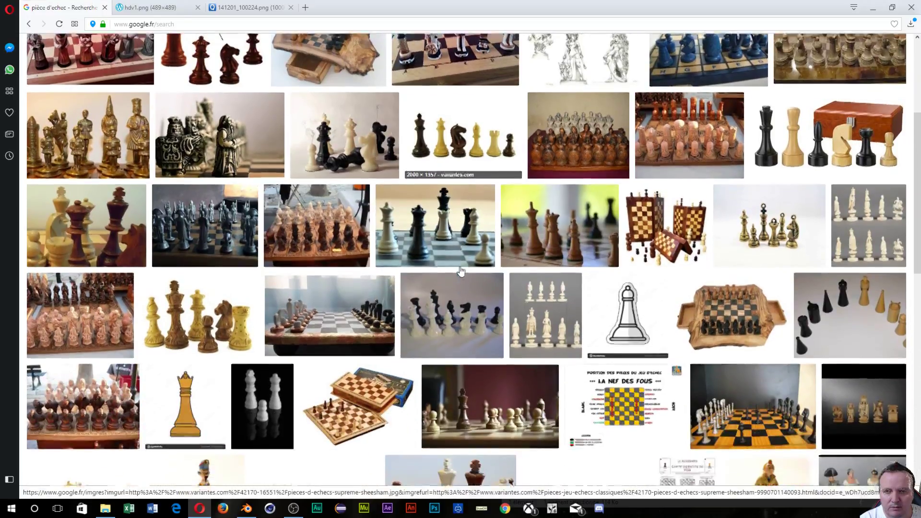
{"action": "scroll", "coordinate": [460, 271], "scroll_direction": "down", "scroll_amount": 3}
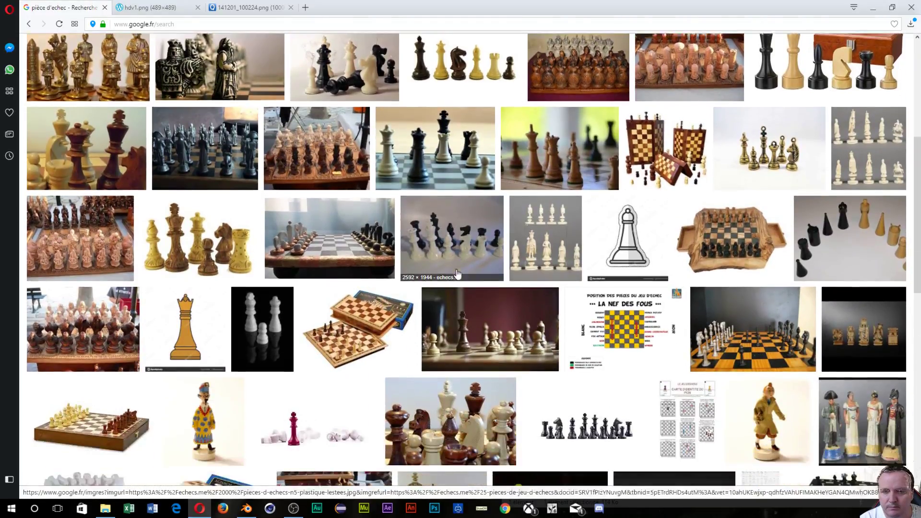
{"action": "scroll", "coordinate": [456, 274], "scroll_direction": "down", "scroll_amount": 3}
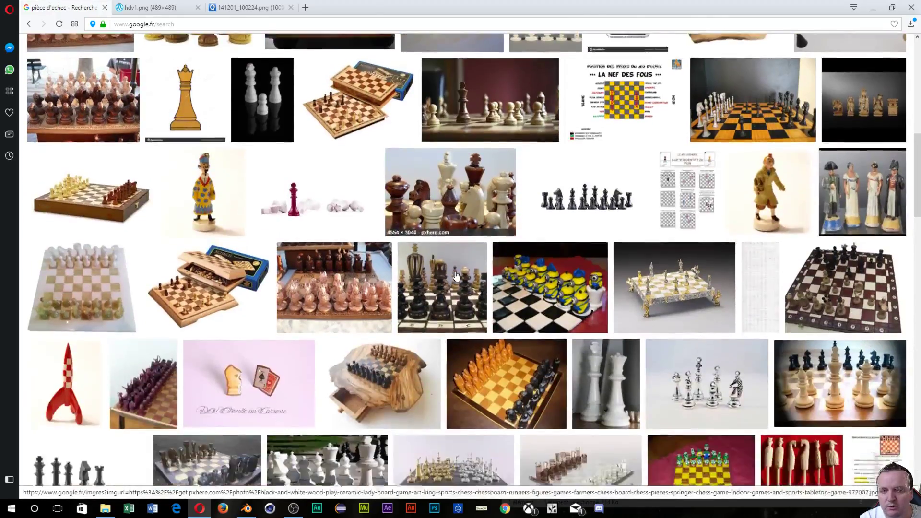
{"action": "scroll", "coordinate": [455, 277], "scroll_direction": "up", "scroll_amount": 4}
{"action": "scroll", "coordinate": [456, 277], "scroll_direction": "down", "scroll_amount": 8}
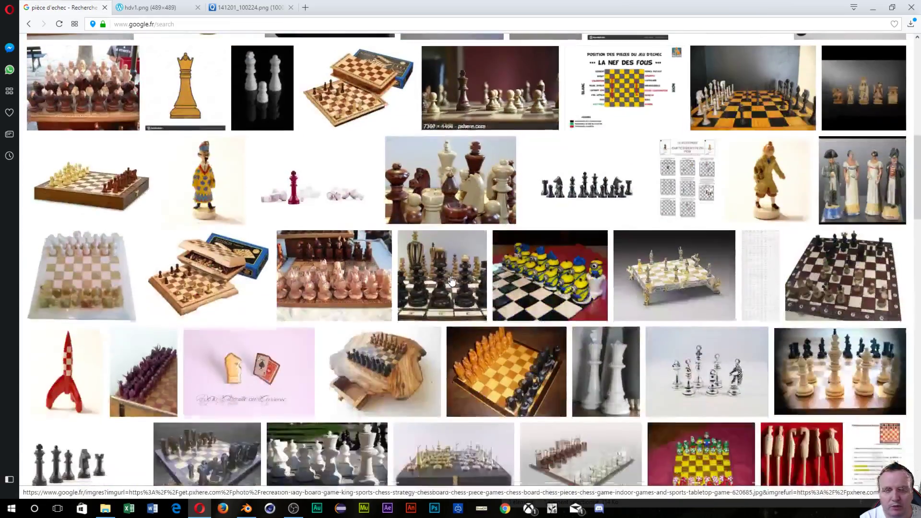
{"action": "scroll", "coordinate": [452, 281], "scroll_direction": "down", "scroll_amount": 1}
{"action": "scroll", "coordinate": [451, 282], "scroll_direction": "down", "scroll_amount": 3}
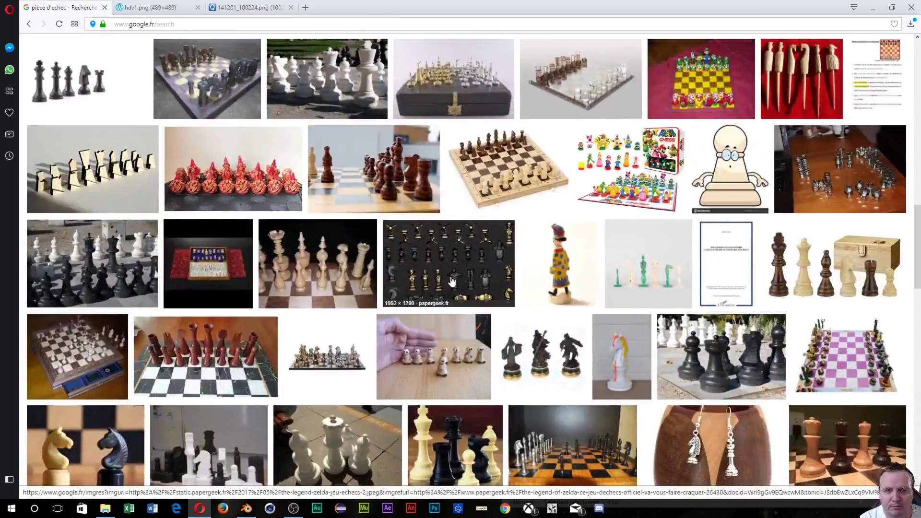
{"action": "scroll", "coordinate": [451, 281], "scroll_direction": "down", "scroll_amount": 3}
{"action": "scroll", "coordinate": [452, 282], "scroll_direction": "down", "scroll_amount": 2}
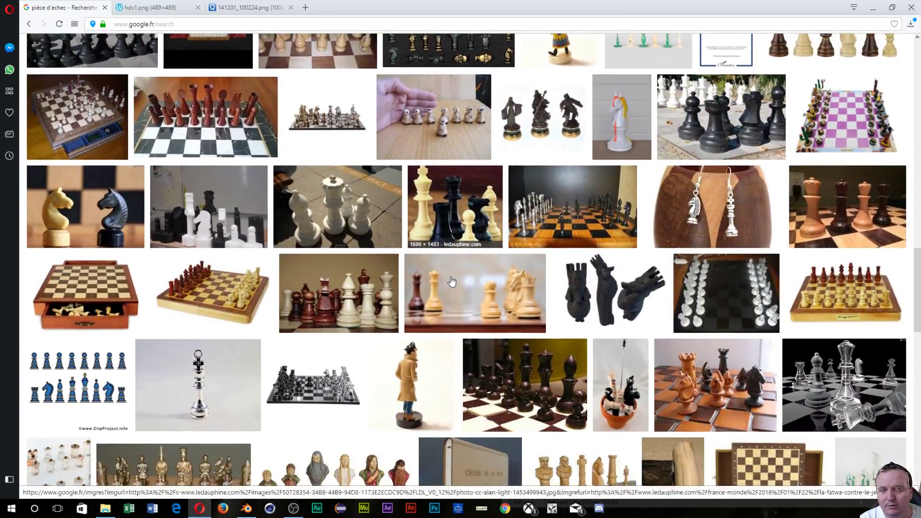
{"action": "scroll", "coordinate": [452, 281], "scroll_direction": "down", "scroll_amount": 2}
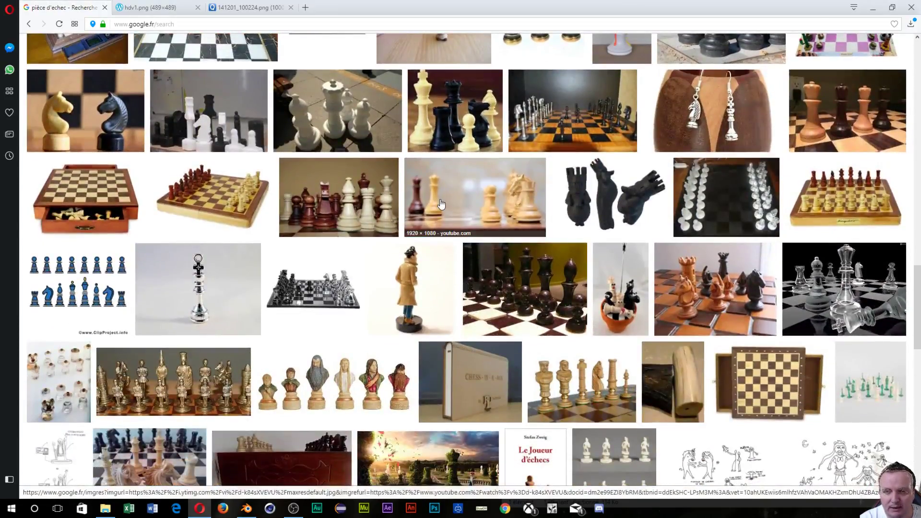
{"action": "scroll", "coordinate": [401, 283], "scroll_direction": "down", "scroll_amount": 1}
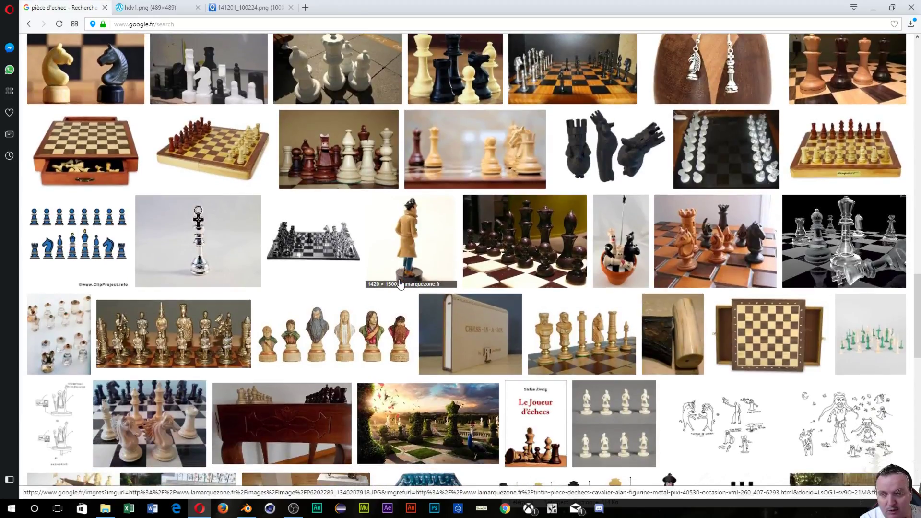
{"action": "scroll", "coordinate": [401, 283], "scroll_direction": "down", "scroll_amount": 2}
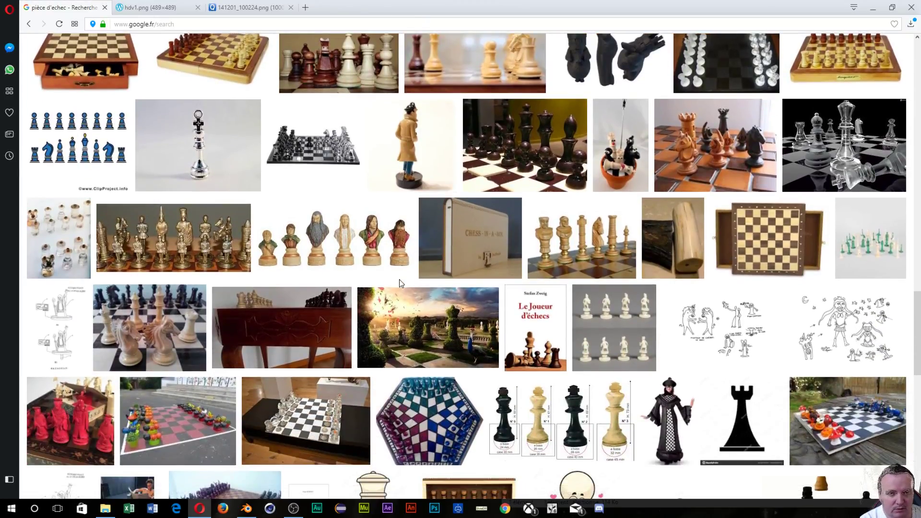
{"action": "scroll", "coordinate": [401, 283], "scroll_direction": "up", "scroll_amount": 9}
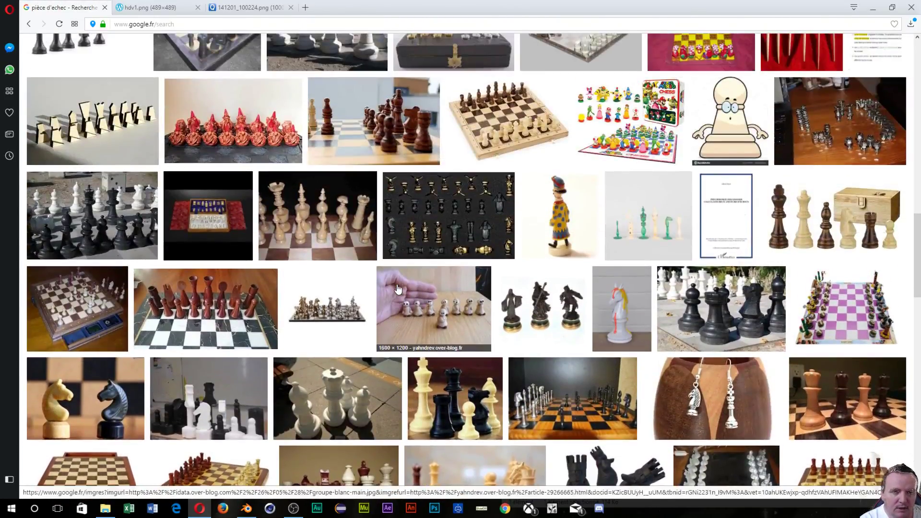
{"action": "scroll", "coordinate": [397, 287], "scroll_direction": "up", "scroll_amount": 10}
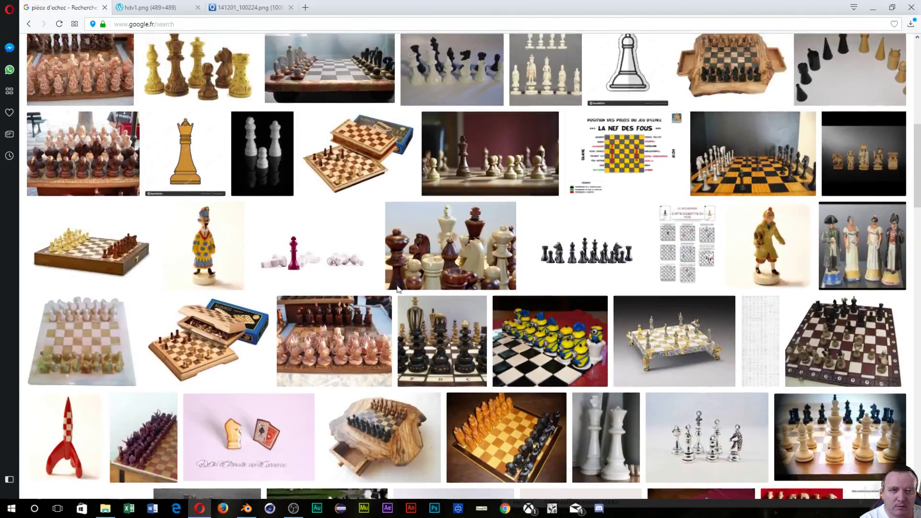
{"action": "scroll", "coordinate": [397, 288], "scroll_direction": "up", "scroll_amount": 7}
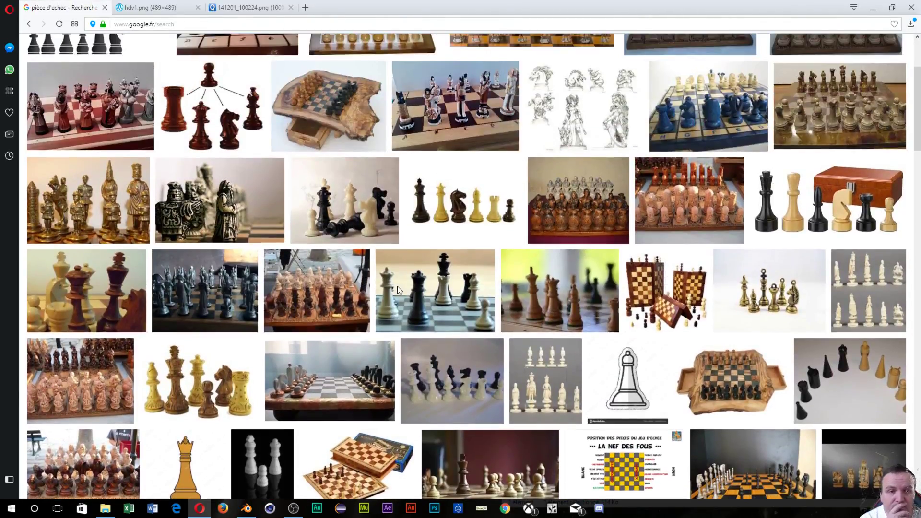
{"action": "scroll", "coordinate": [397, 285], "scroll_direction": "up", "scroll_amount": 3}
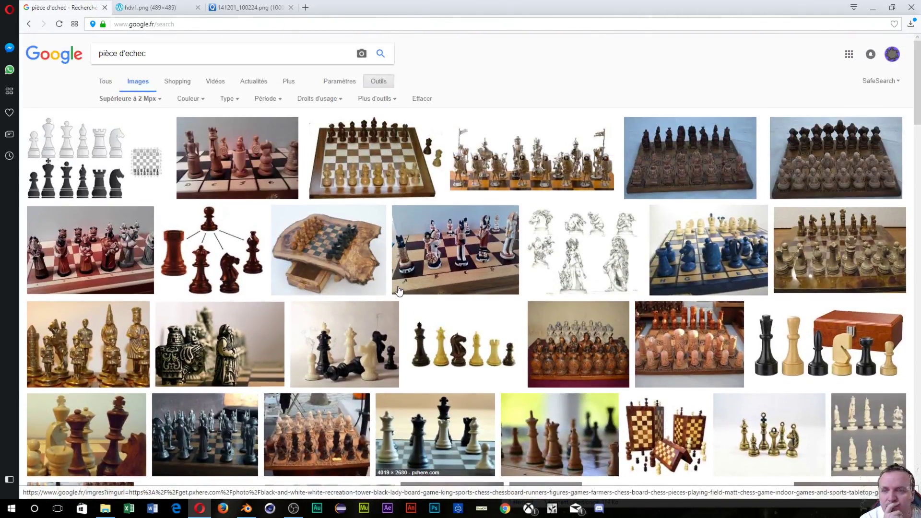
{"action": "scroll", "coordinate": [397, 289], "scroll_direction": "down", "scroll_amount": 3}
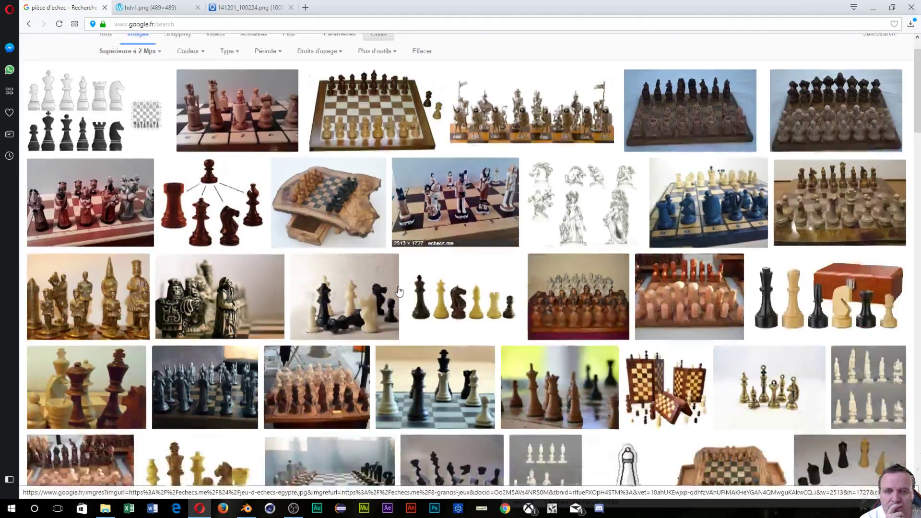
{"action": "scroll", "coordinate": [398, 290], "scroll_direction": "up", "scroll_amount": 3}
Change the minimum image size filter to 1024 × 768 and preview the picture of six chess pieces lined up on a grey background
{"action": "left_click", "coordinate": [123, 106]}
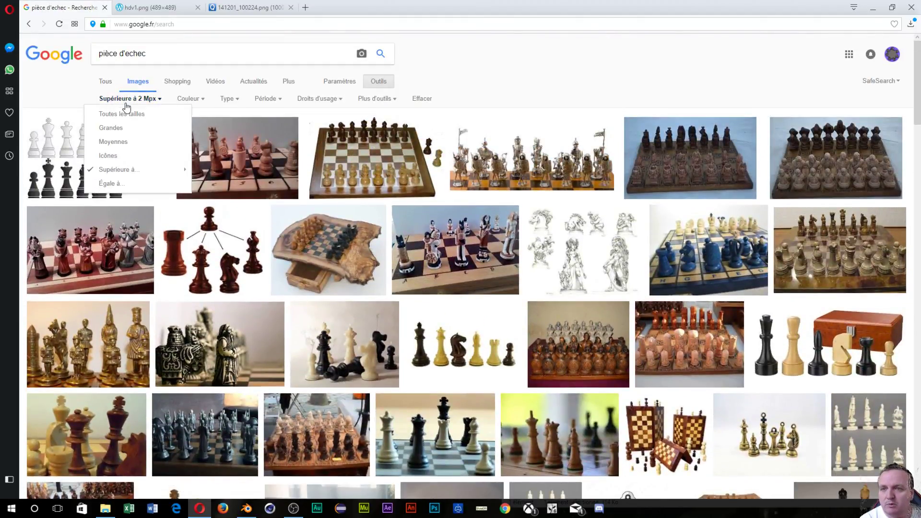
{"action": "mouse_move", "coordinate": [159, 171]}
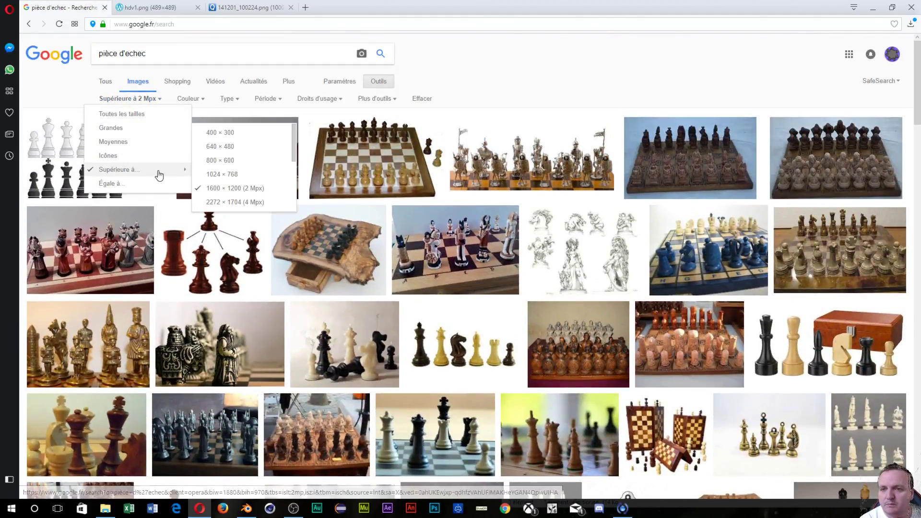
{"action": "left_click", "coordinate": [231, 174]}
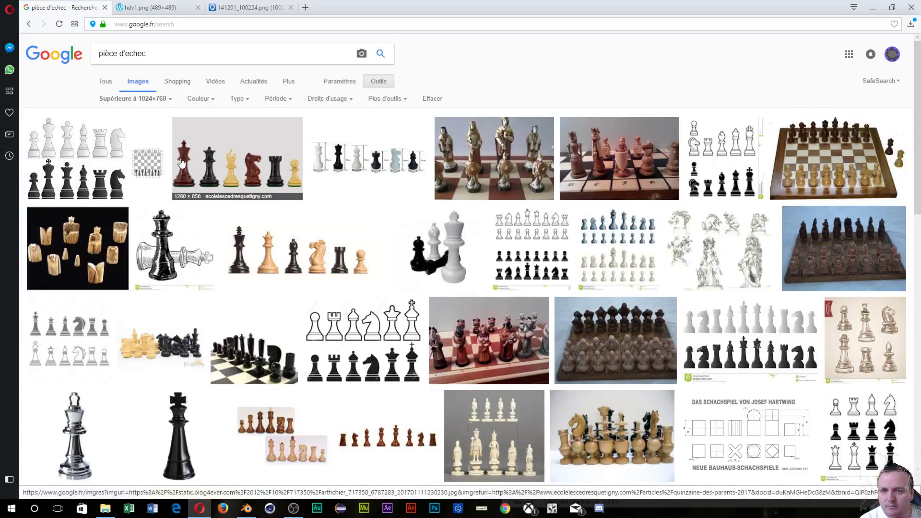
{"action": "left_click", "coordinate": [237, 167]}
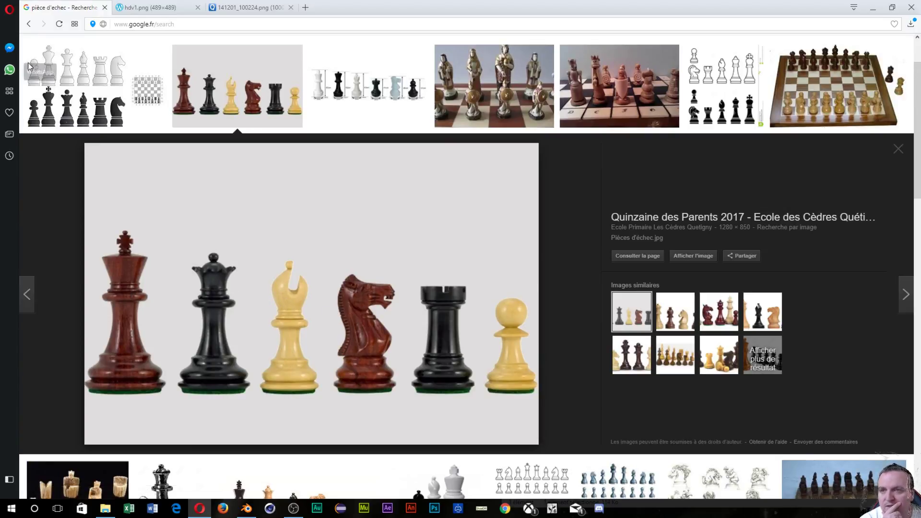
Return to the image results larger than 2 Mpx and change the search to "pièce d'echec cavalier"
{"action": "left_click", "coordinate": [29, 24]}
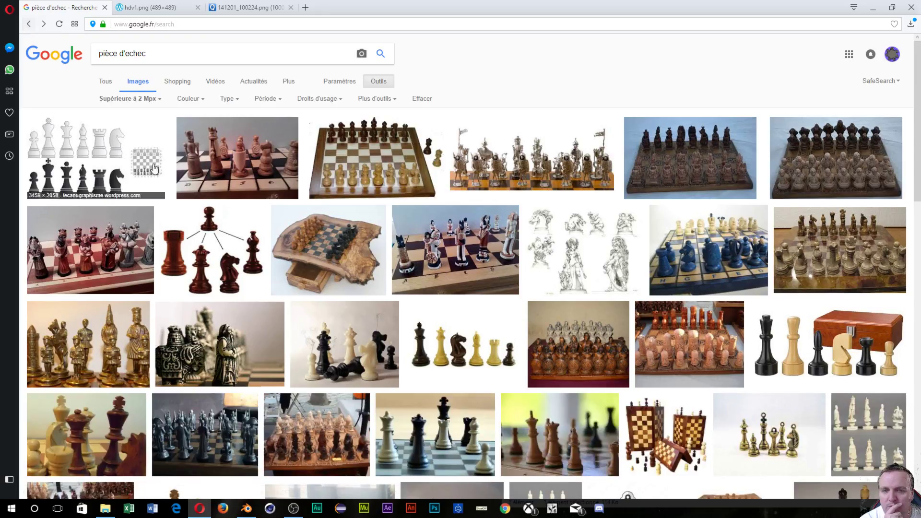
{"action": "scroll", "coordinate": [158, 167], "scroll_direction": "down", "scroll_amount": 5}
{"action": "scroll", "coordinate": [168, 166], "scroll_direction": "up", "scroll_amount": 5}
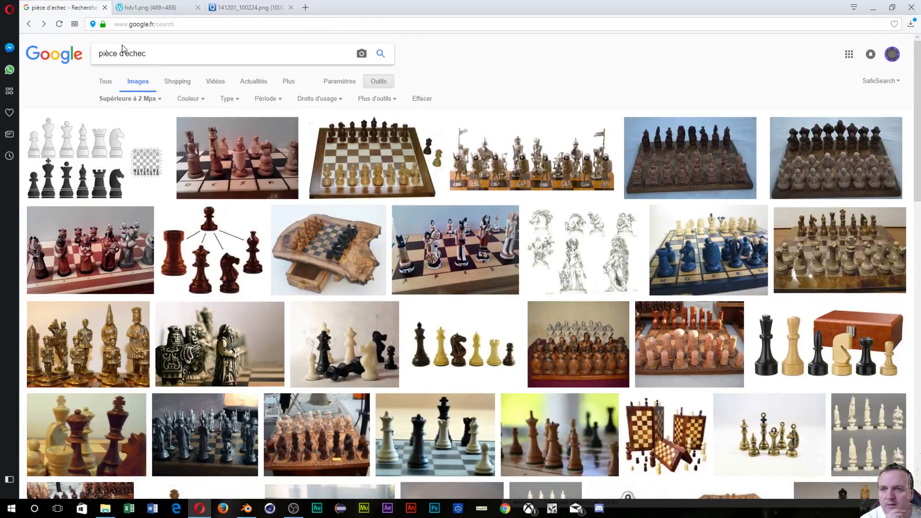
{"action": "left_click", "coordinate": [163, 55]}
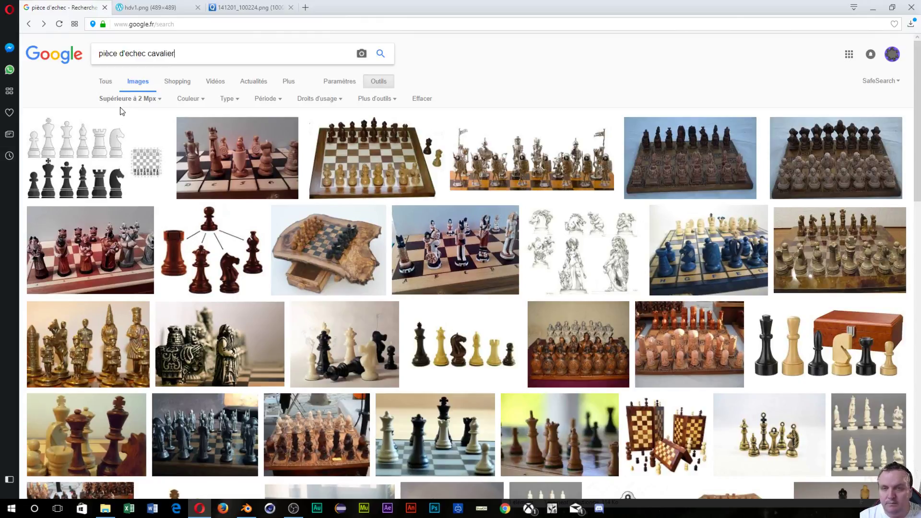
{"action": "key", "text": "Return"}
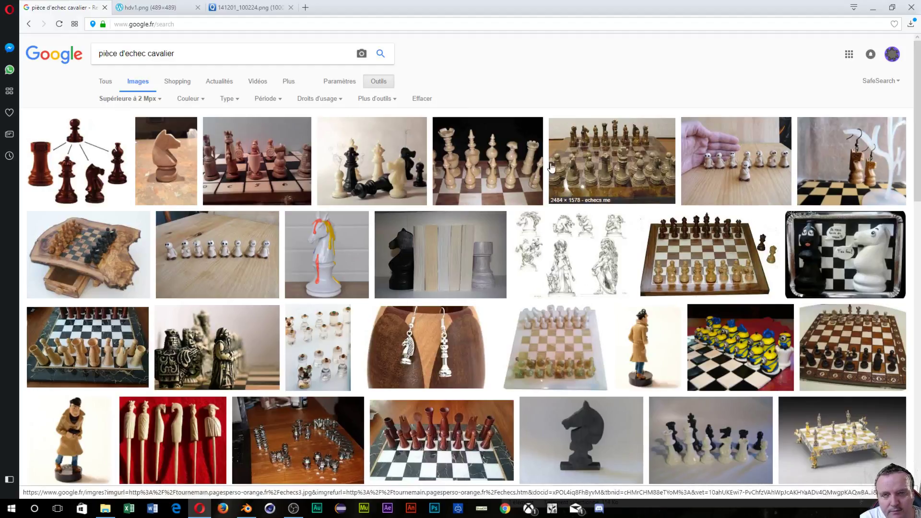
Look through the knight search results and preview the drawing of white and black chess pieces beside a small chessboard
{"action": "scroll", "coordinate": [366, 174], "scroll_direction": "down", "scroll_amount": 3}
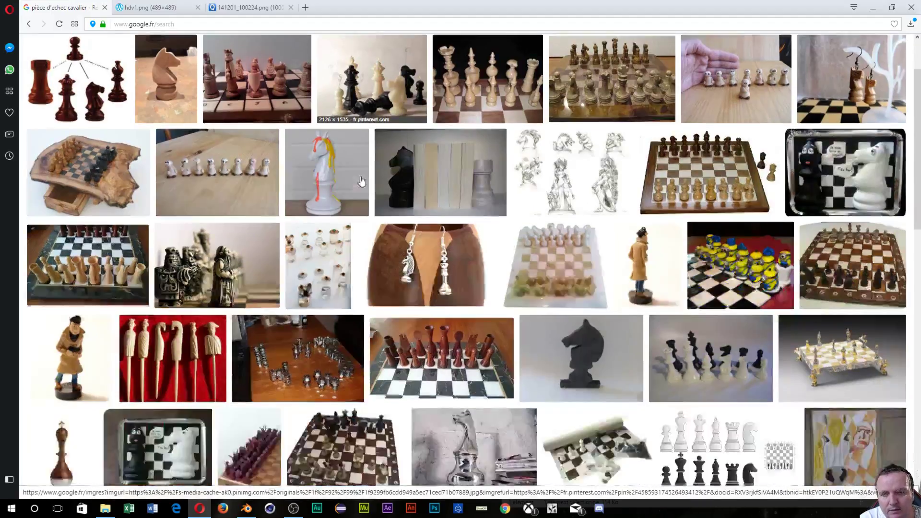
{"action": "scroll", "coordinate": [362, 180], "scroll_direction": "down", "scroll_amount": 3}
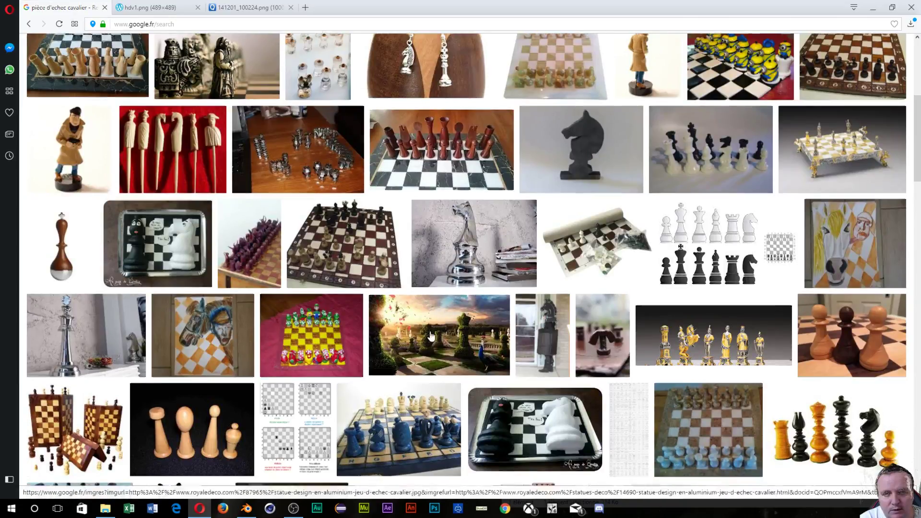
{"action": "scroll", "coordinate": [440, 325], "scroll_direction": "down", "scroll_amount": 2}
{"action": "scroll", "coordinate": [441, 324], "scroll_direction": "down", "scroll_amount": 2}
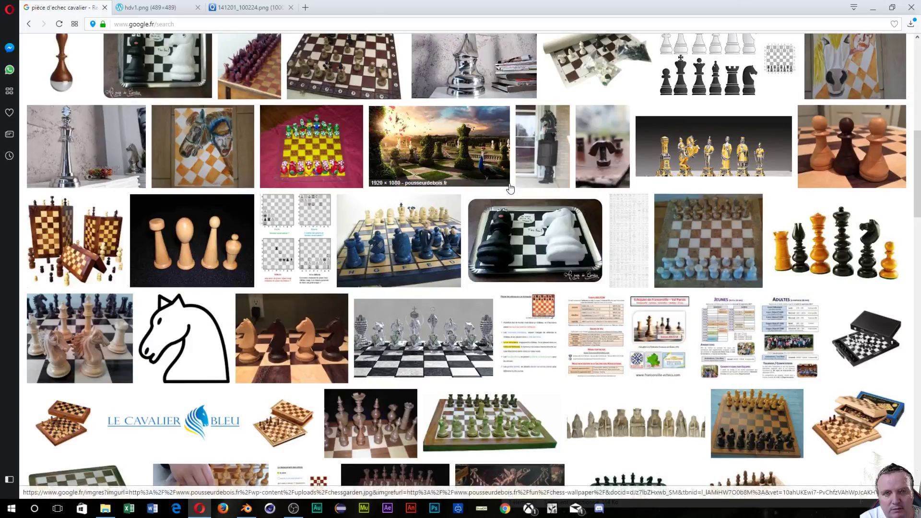
{"action": "scroll", "coordinate": [676, 117], "scroll_direction": "up", "scroll_amount": 3}
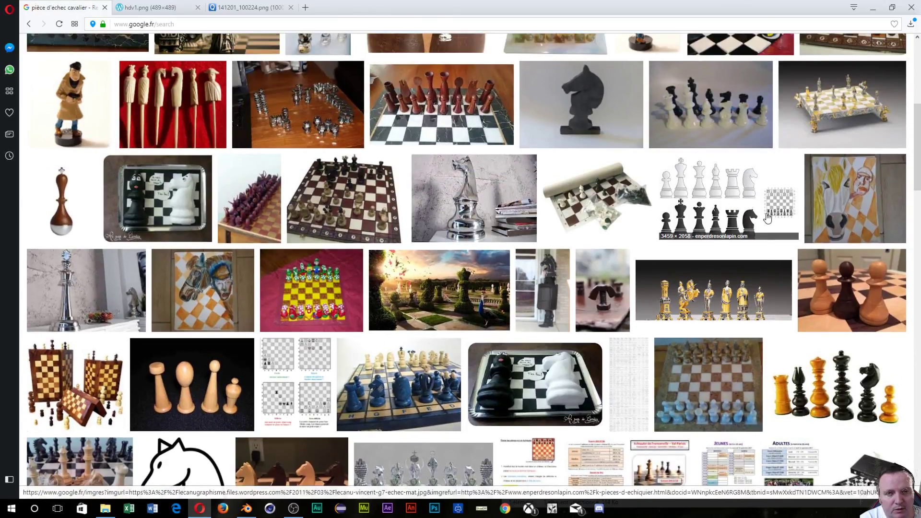
{"action": "left_click", "coordinate": [697, 224]}
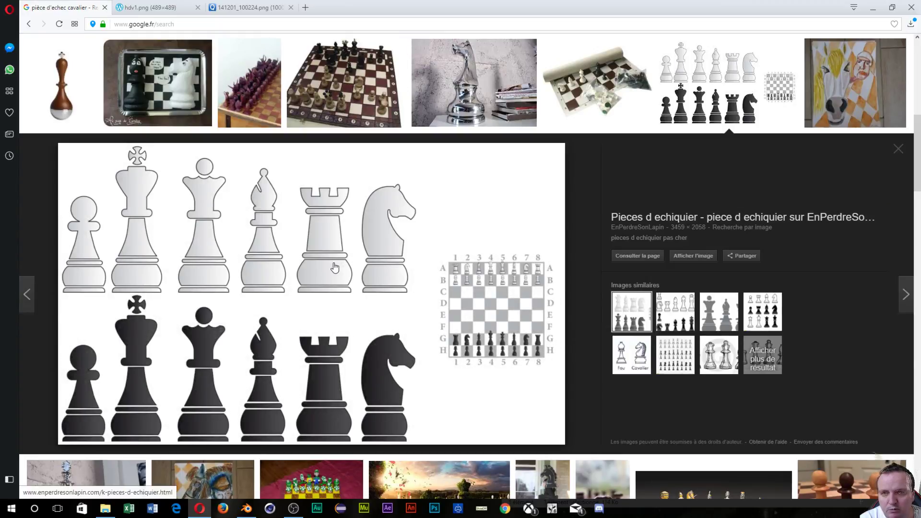
Compare the similar drawings and open the Dreamstime picture of twelve chess pieces in three rows at full size
{"action": "left_click", "coordinate": [773, 303]}
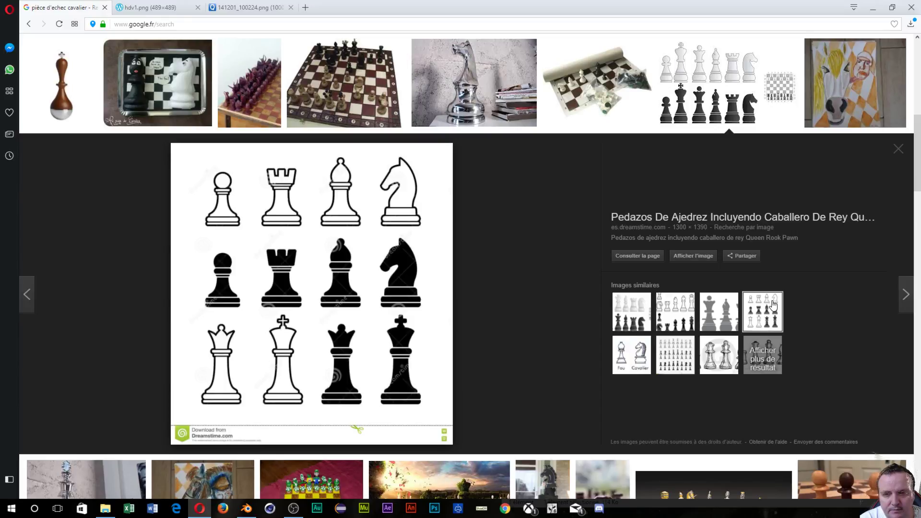
{"action": "left_click", "coordinate": [715, 349]}
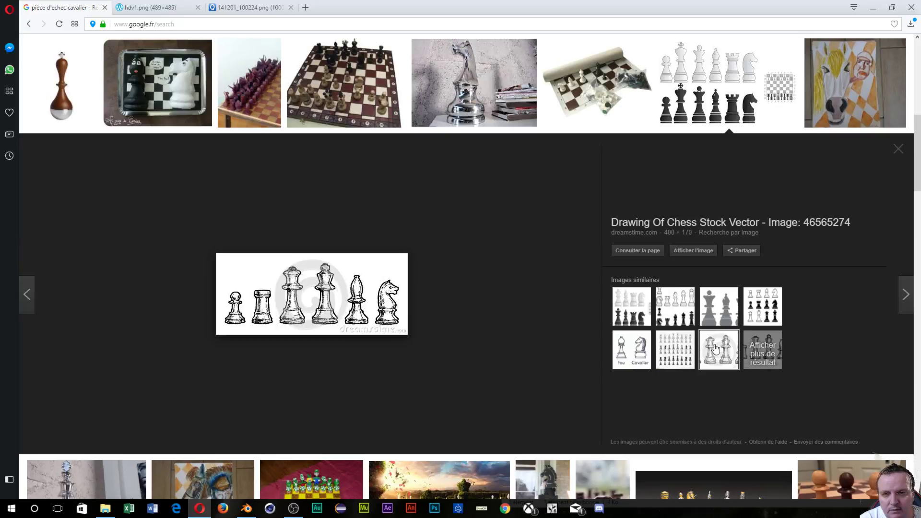
{"action": "left_click", "coordinate": [766, 304]}
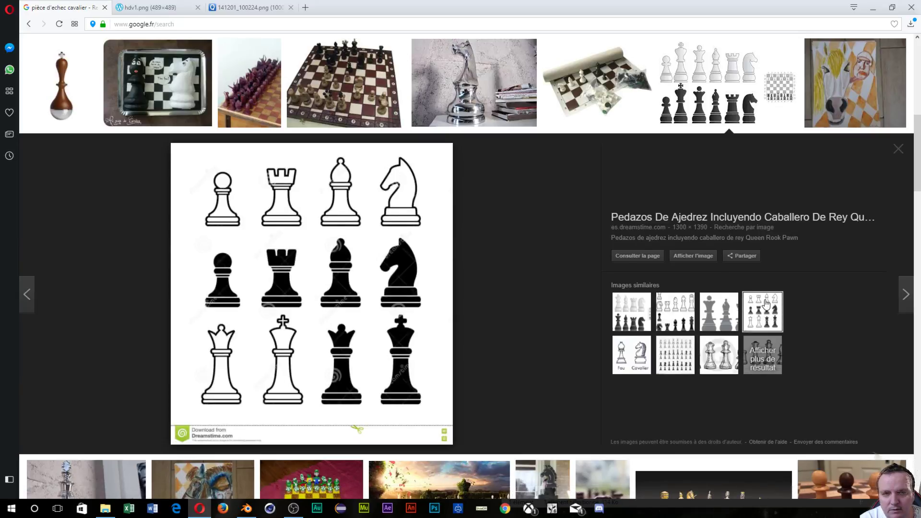
{"action": "scroll", "coordinate": [623, 274], "scroll_direction": "up", "scroll_amount": 5}
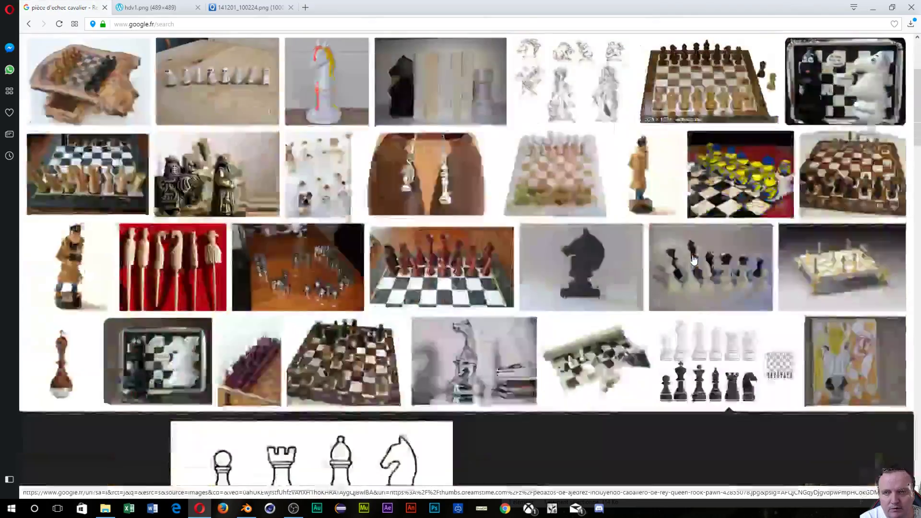
{"action": "scroll", "coordinate": [495, 287], "scroll_direction": "down", "scroll_amount": 5}
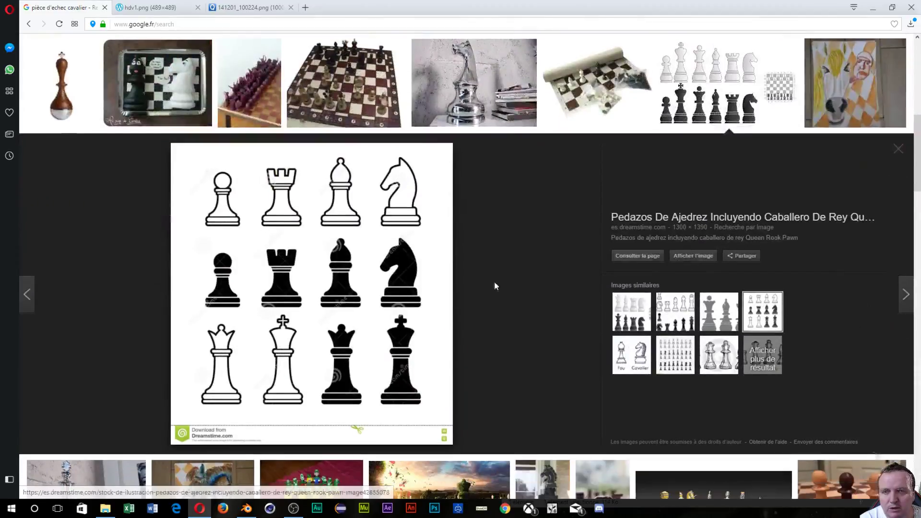
{"action": "left_click", "coordinate": [686, 258]}
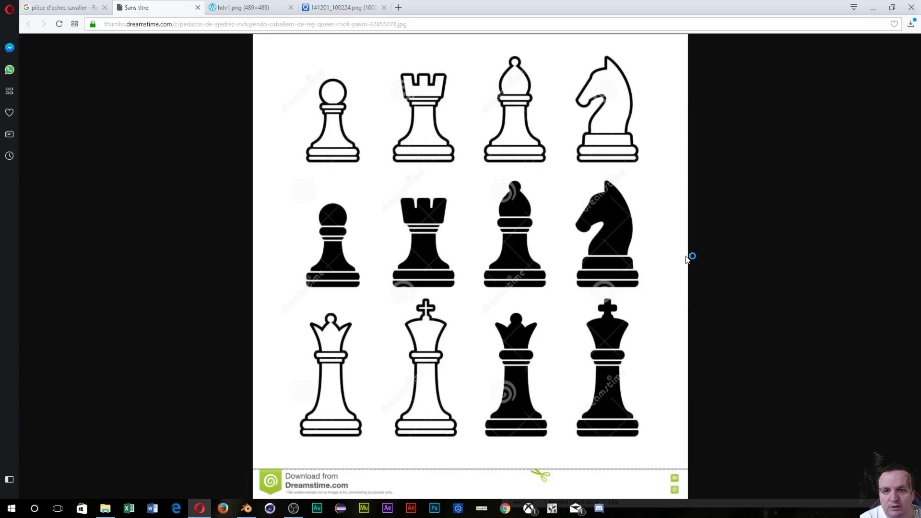
Start saving the picture and create a folder named "tuto jeu d'echec" on the desktop (Bureau) for it
{"action": "right_click", "coordinate": [431, 271]}
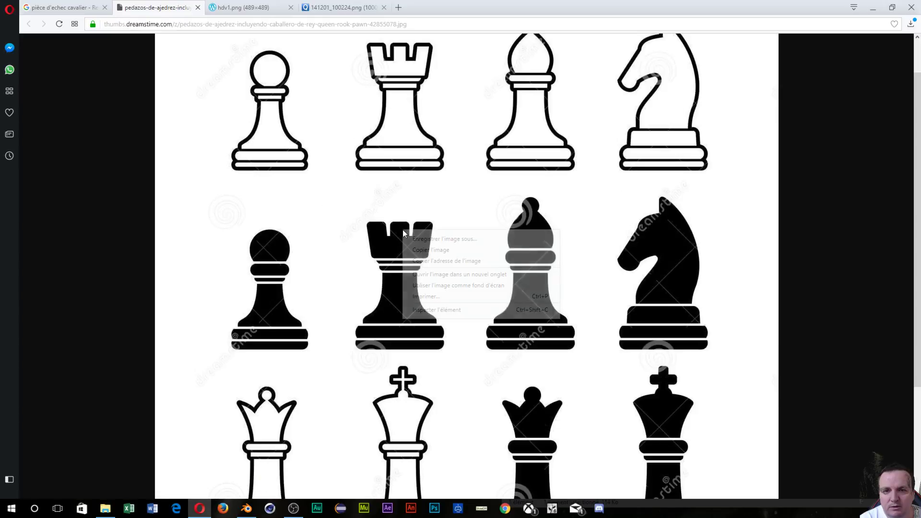
{"action": "right_click", "coordinate": [401, 230]}
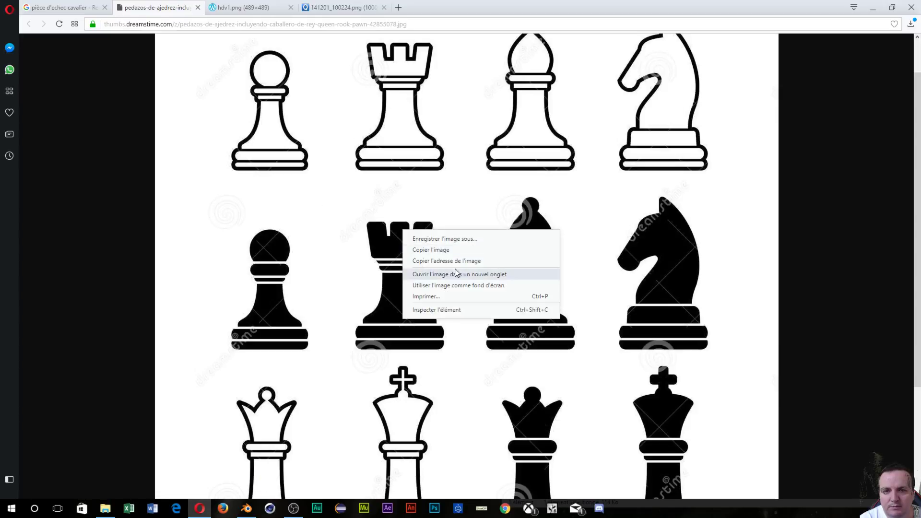
{"action": "left_click", "coordinate": [454, 240]}
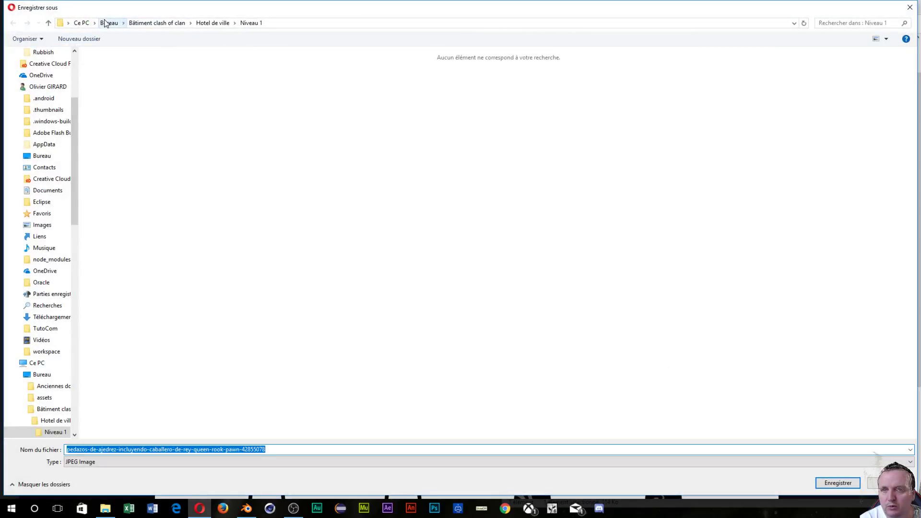
{"action": "left_click", "coordinate": [109, 22]}
{"action": "right_click", "coordinate": [180, 225]}
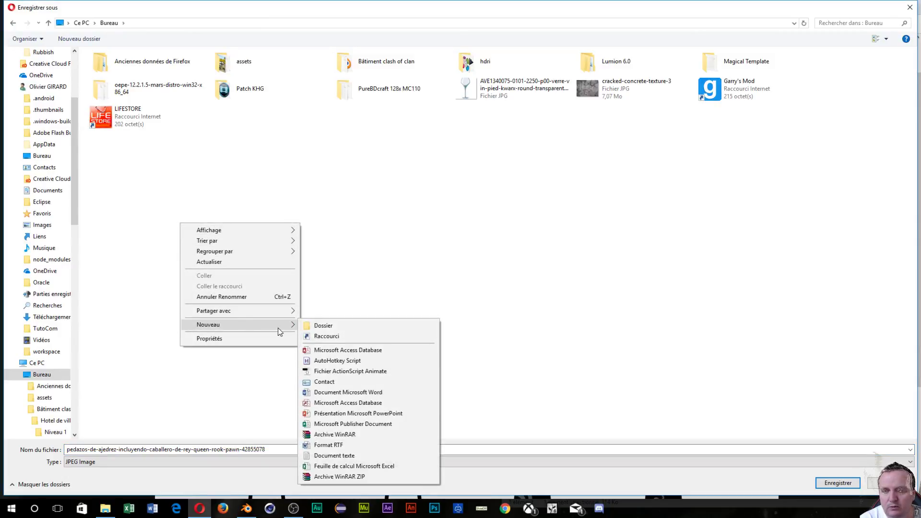
{"action": "left_click", "coordinate": [319, 325]}
{"action": "type", "text": "tu"}
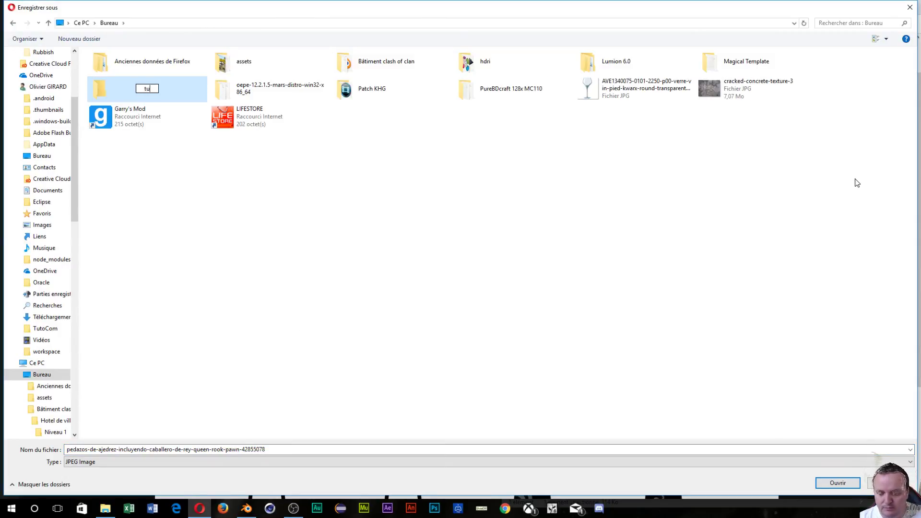
{"action": "type", "text": "to jeu d'eche"}
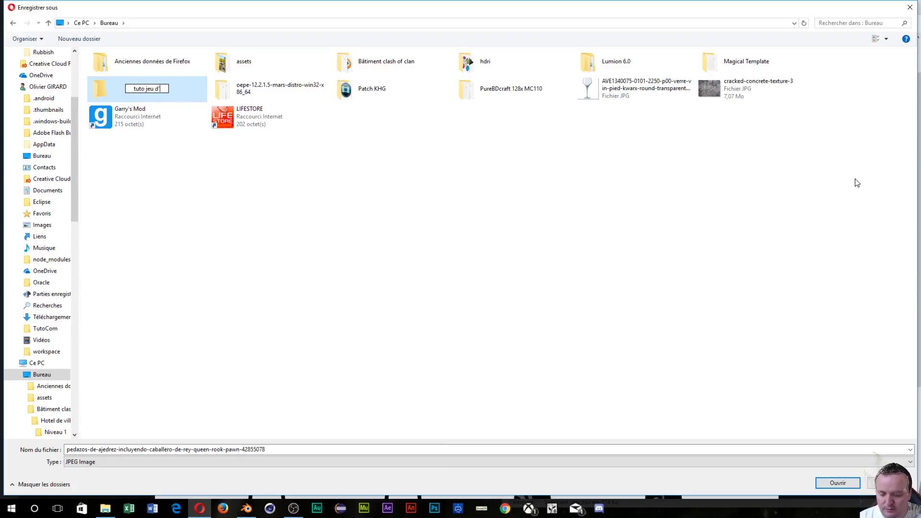
{"action": "type", "text": "c"}
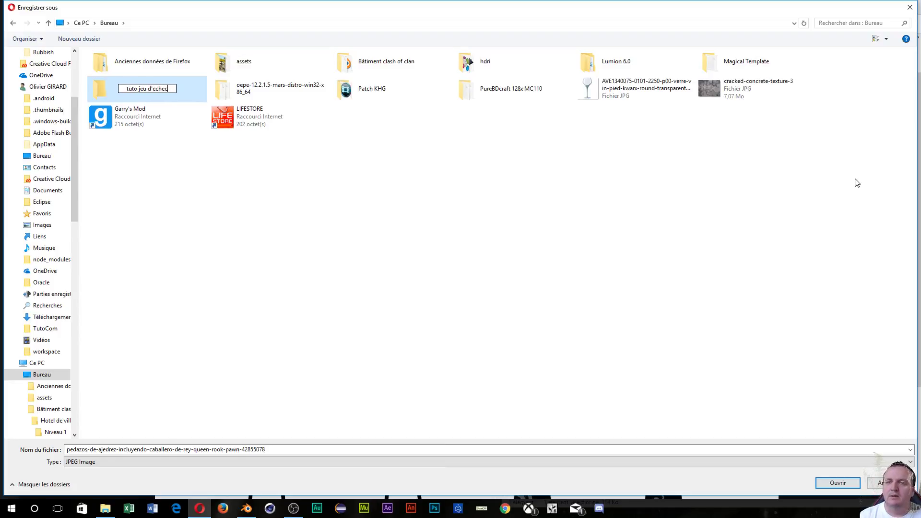
{"action": "key", "text": "Return"}
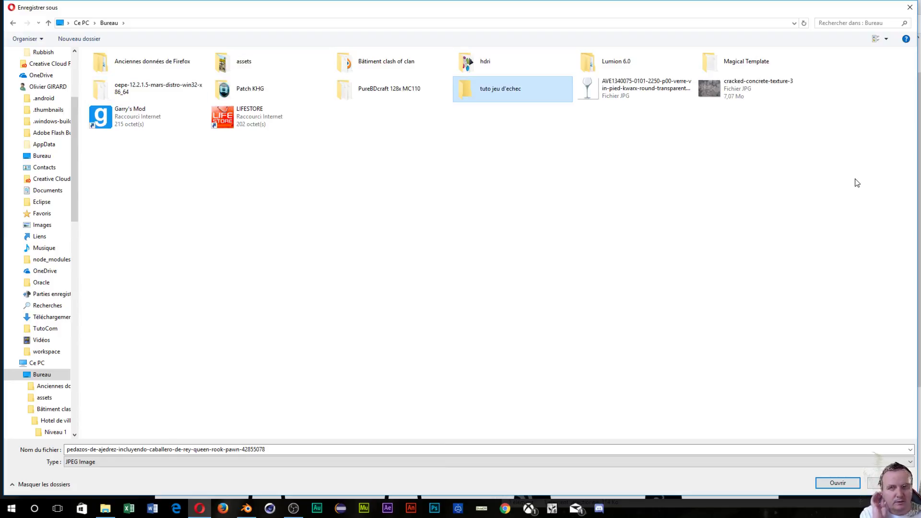
Save the picture as a JPEG image in the "tuto jeu d'echec" folder and switch to Blender
{"action": "double_click", "coordinate": [499, 100]}
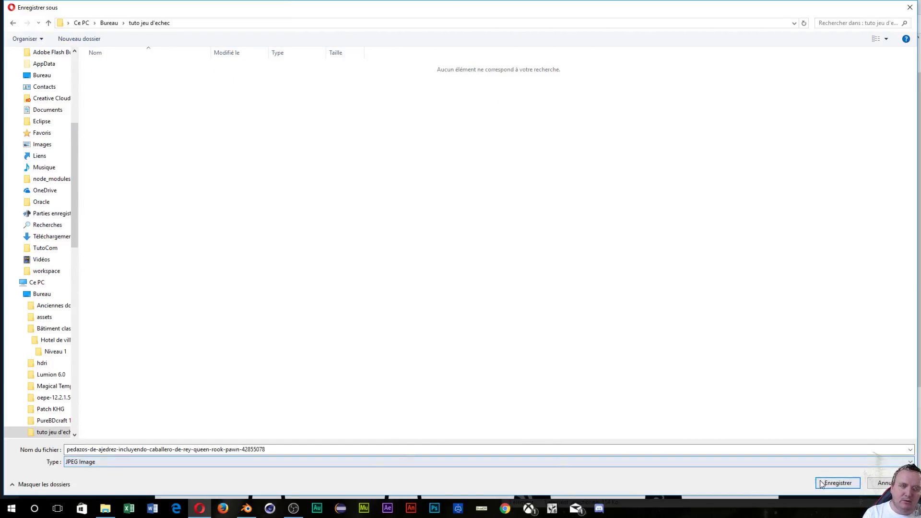
{"action": "left_click", "coordinate": [836, 482]}
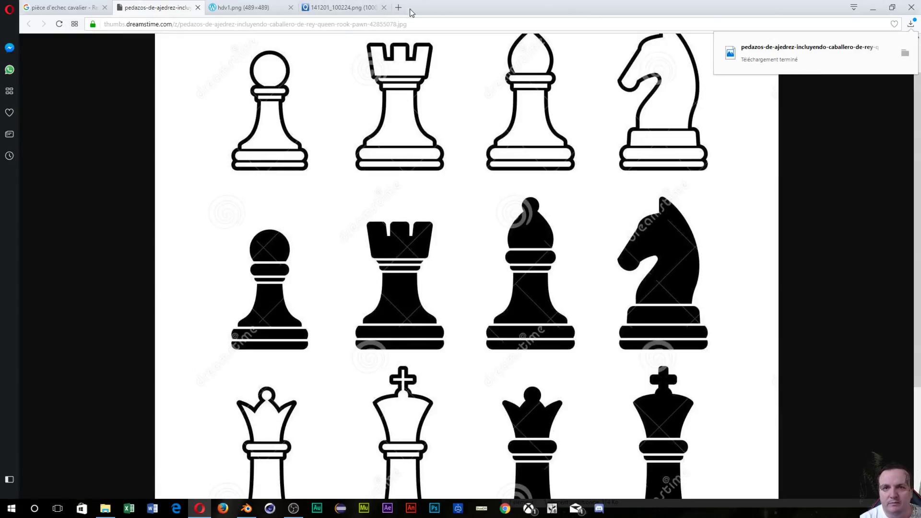
{"action": "left_click", "coordinate": [872, 8]}
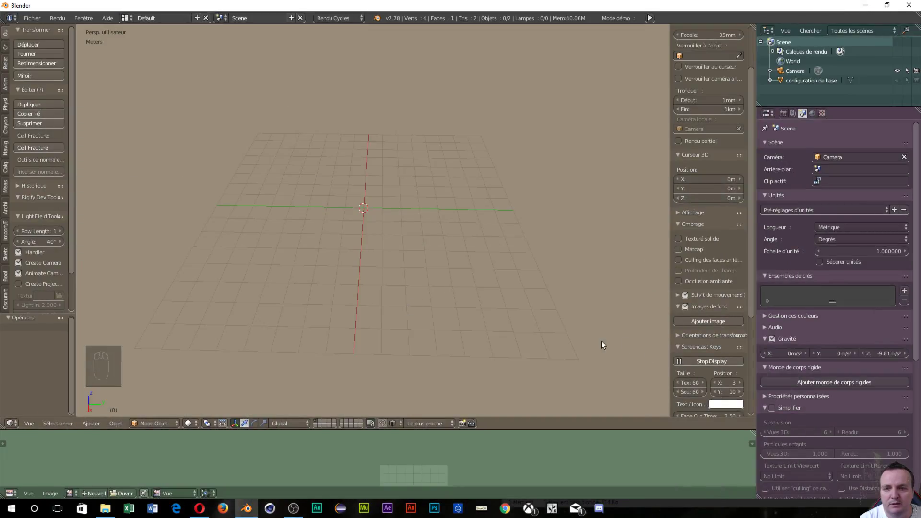
Load the saved chess pieces picture from the desktop folder "tuto jeu d'echec" into Blender's 3D view as a background image
{"action": "left_click", "coordinate": [105, 508]}
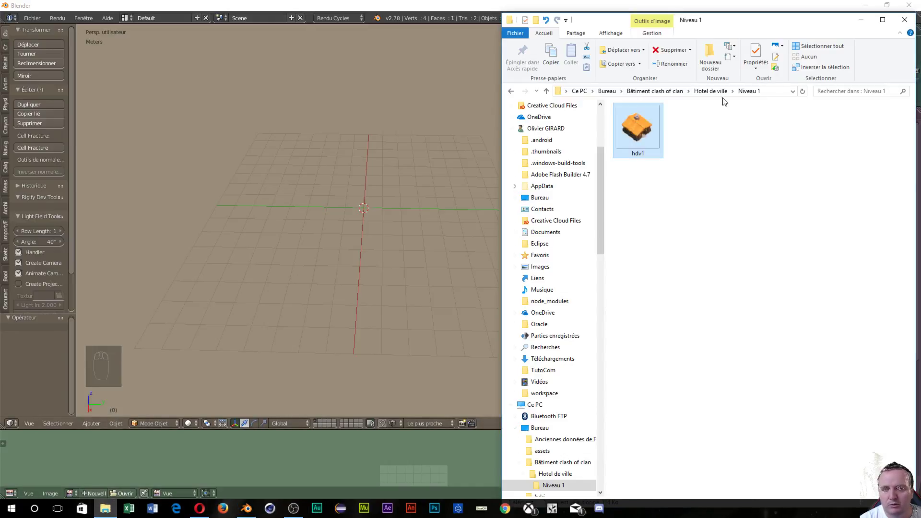
{"action": "left_click", "coordinate": [607, 90]}
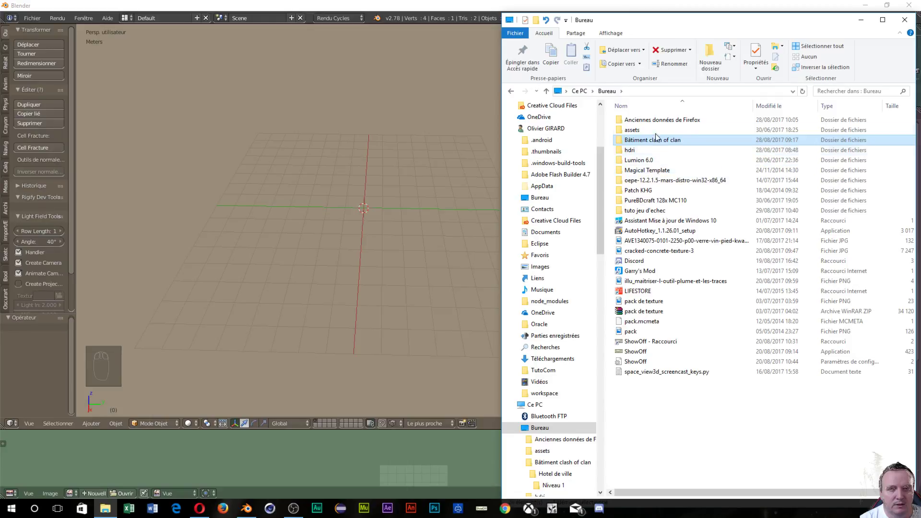
{"action": "left_click", "coordinate": [645, 211]}
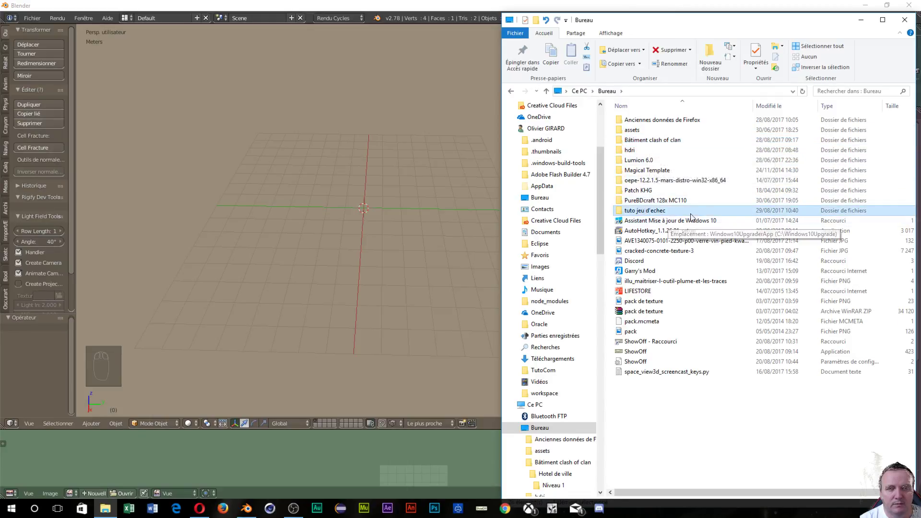
{"action": "double_click", "coordinate": [686, 211]}
{"action": "left_click_drag", "start_coordinate": [637, 126], "coordinate": [376, 187]}
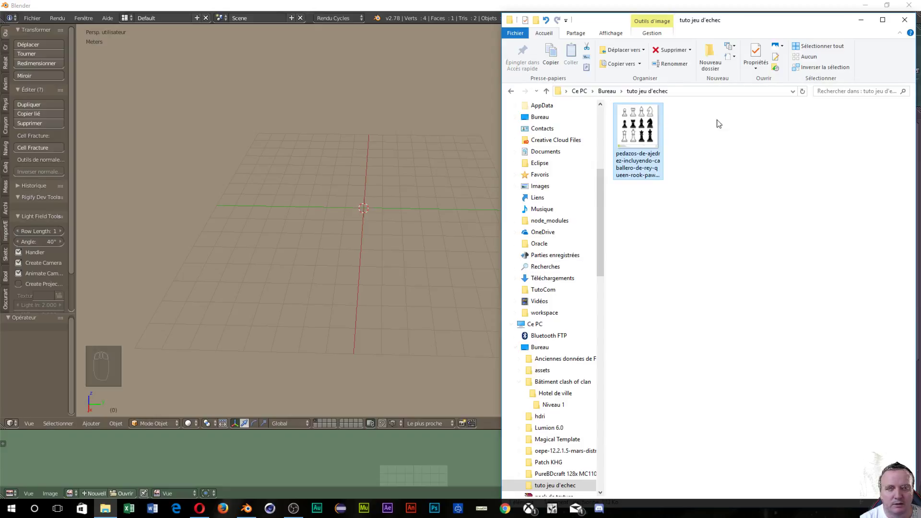
{"action": "left_click", "coordinate": [904, 20]}
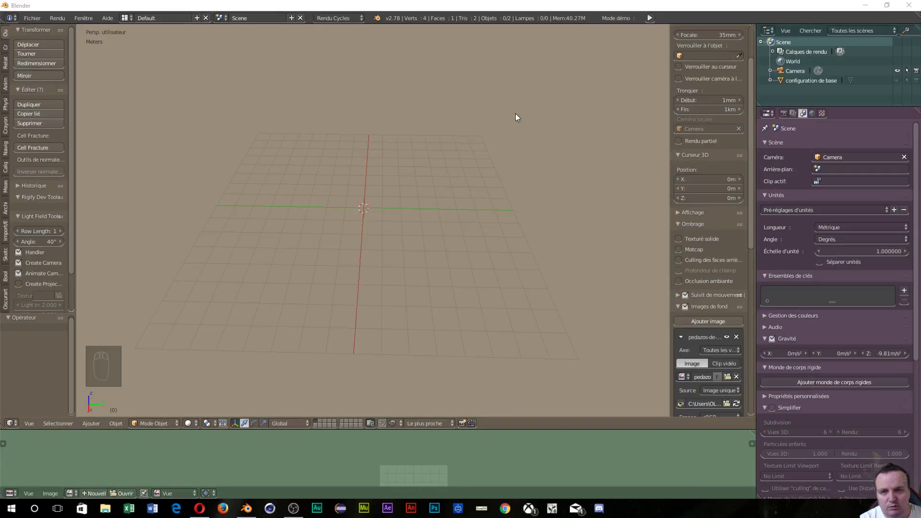
Set the 3D view to an orthographic top view and get a close view of the chess pieces on the background image
{"action": "key", "text": "KP_5"}
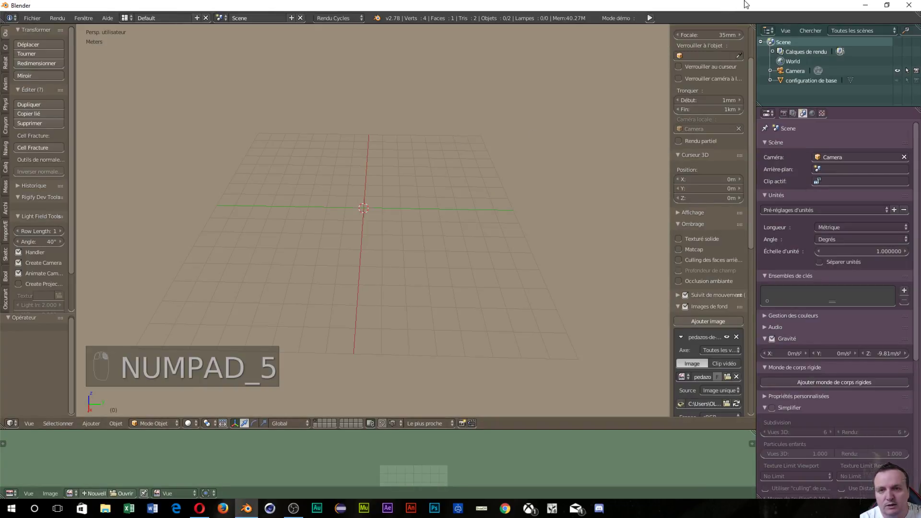
{"action": "key", "text": "KP_7"}
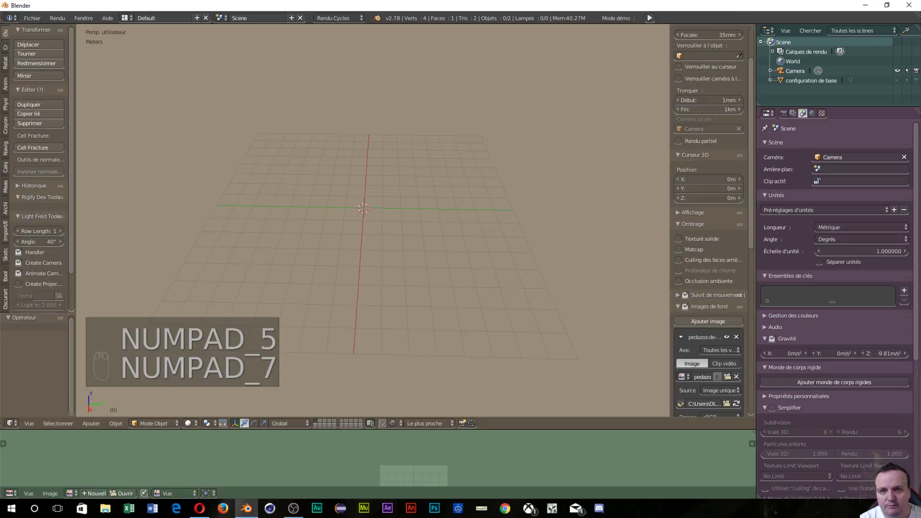
{"action": "key", "text": "KP_7"}
{"action": "key", "text": "KP_5"}
{"action": "key", "text": "KP_7"}
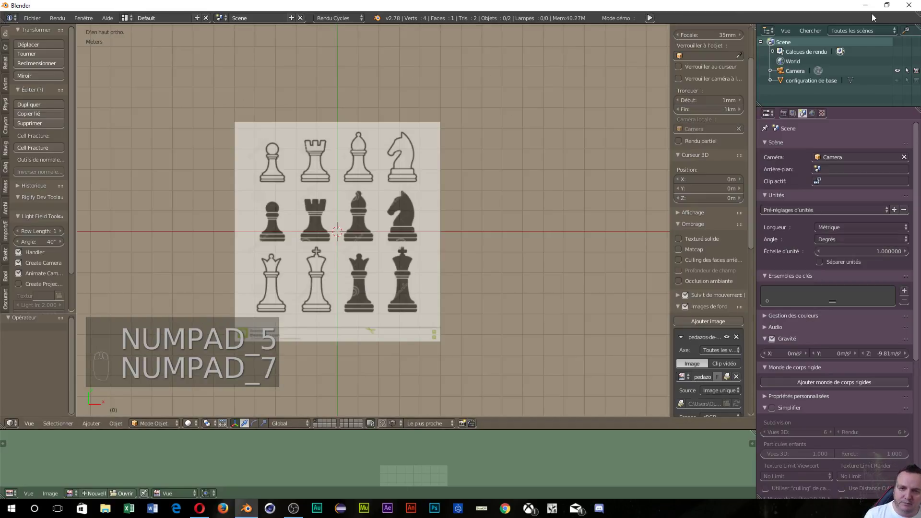
{"action": "scroll", "coordinate": [352, 246], "scroll_direction": "up", "scroll_amount": 6}
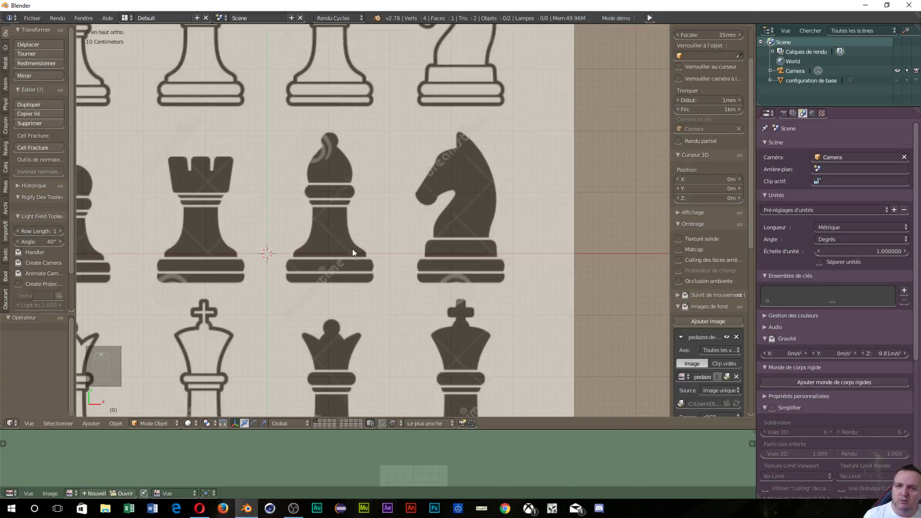
Add a cube mesh at the centre of the scene
{"action": "scroll", "coordinate": [352, 248], "scroll_direction": "down", "scroll_amount": 2}
{"action": "scroll", "coordinate": [352, 249], "scroll_direction": "up", "scroll_amount": 1}
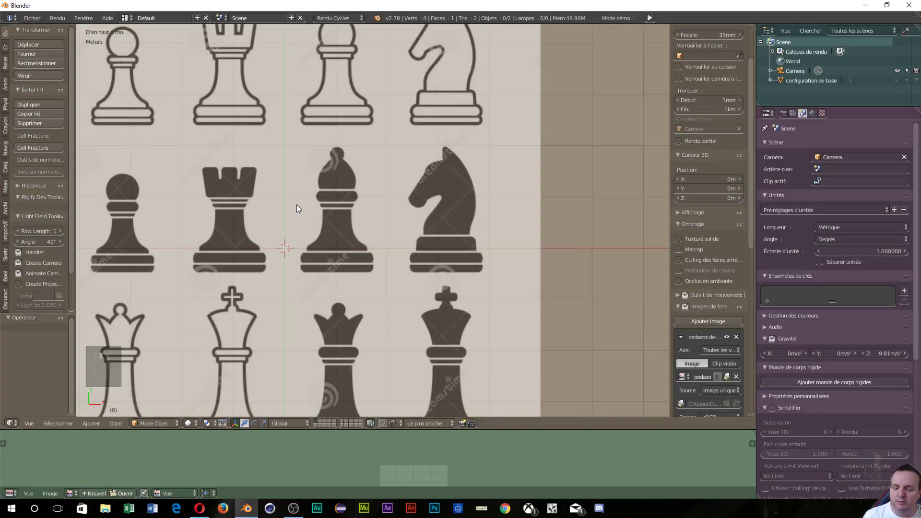
{"action": "scroll", "coordinate": [383, 229], "scroll_direction": "down", "scroll_amount": 2}
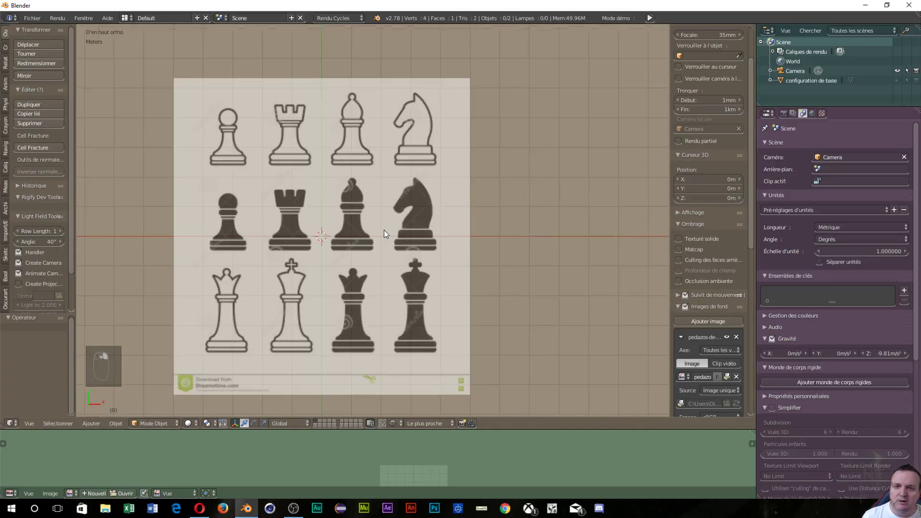
{"action": "middle_click_drag", "start_coordinate": [383, 229], "coordinate": [401, 173]}
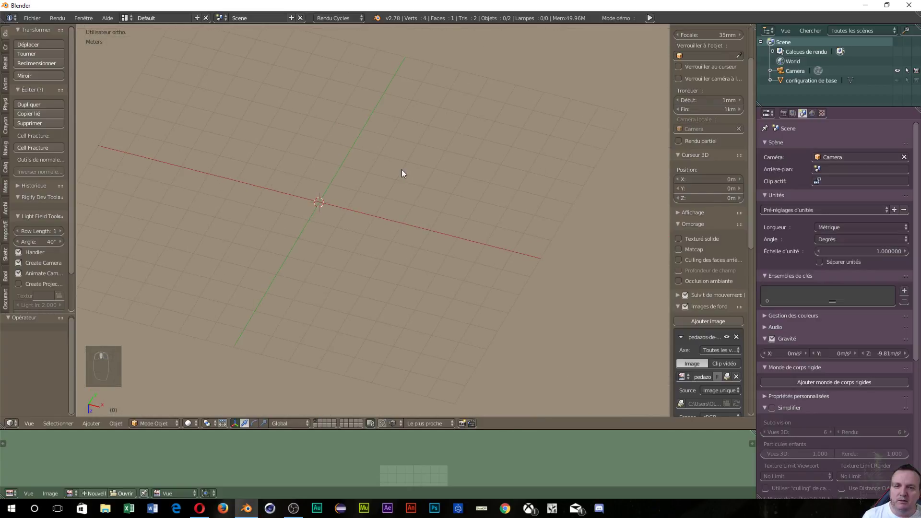
{"action": "scroll", "coordinate": [476, 226], "scroll_direction": "up", "scroll_amount": 3}
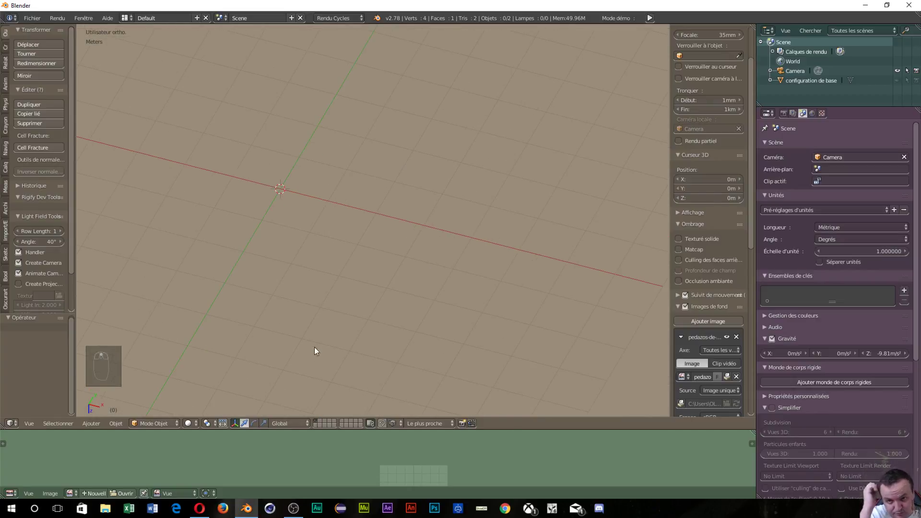
{"action": "middle_click_drag", "start_coordinate": [324, 289], "coordinate": [289, 279]}
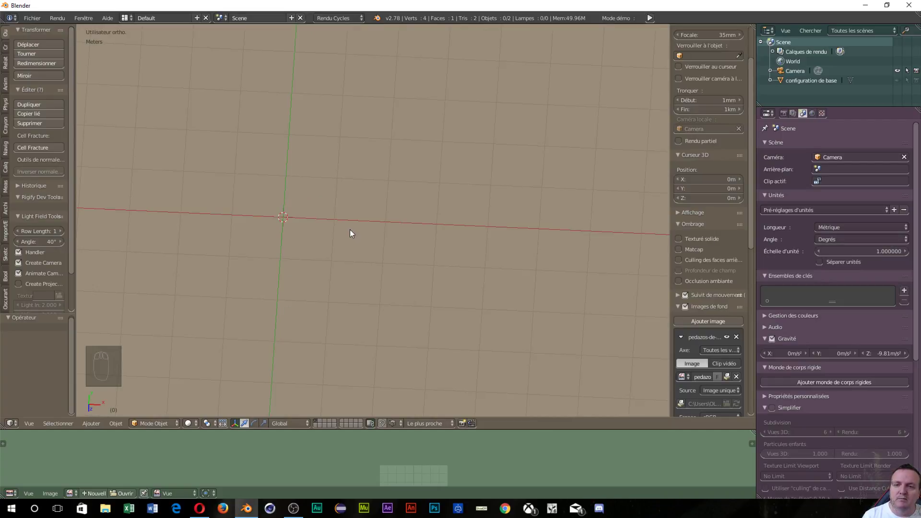
{"action": "key", "text": "shift+a"}
{"action": "mouse_move", "coordinate": [350, 231]}
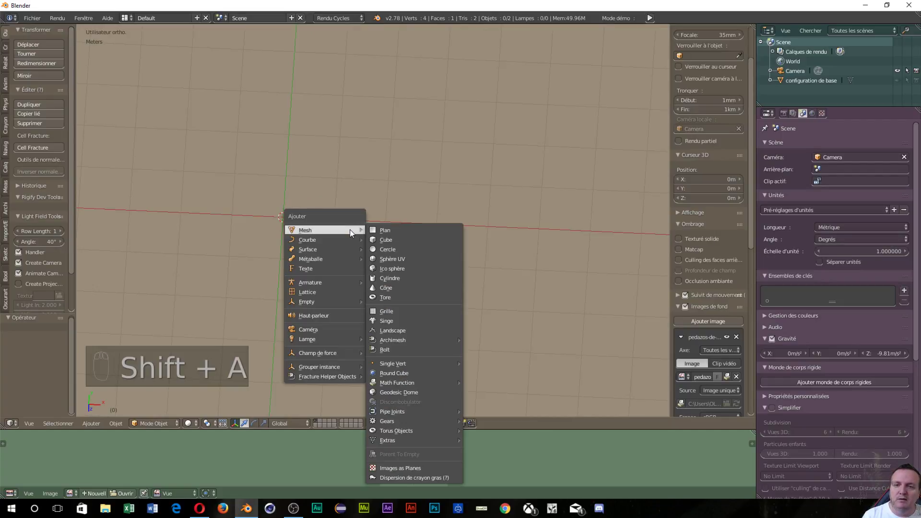
{"action": "left_click", "coordinate": [410, 239]}
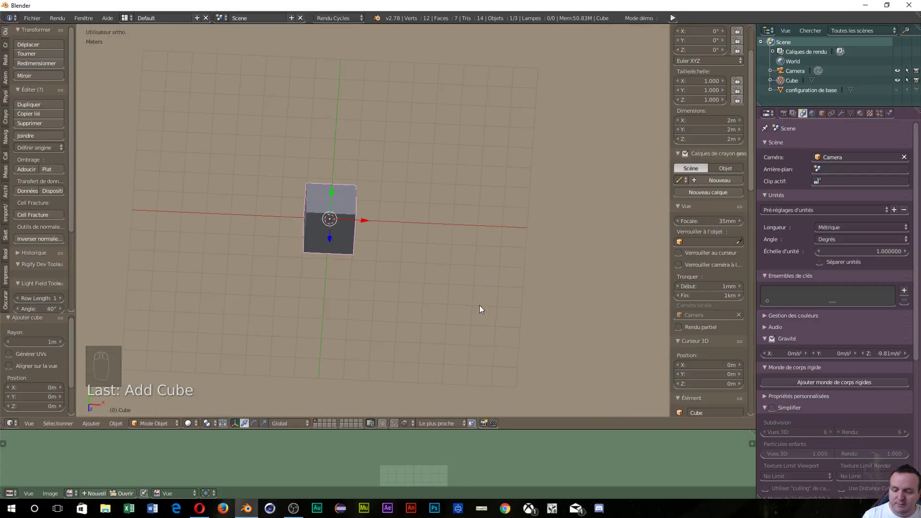
{"action": "key", "text": "s"}
{"action": "key", "text": "z"}
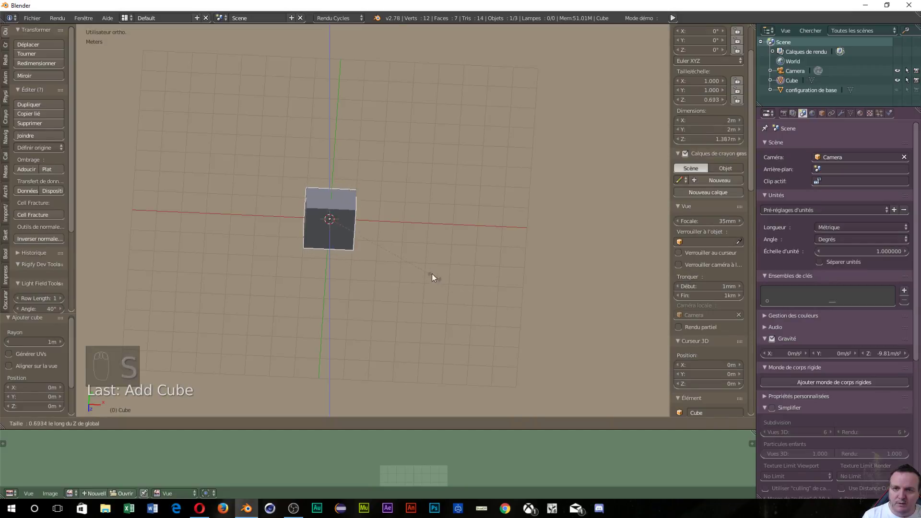
{"action": "right_click", "coordinate": [387, 250]}
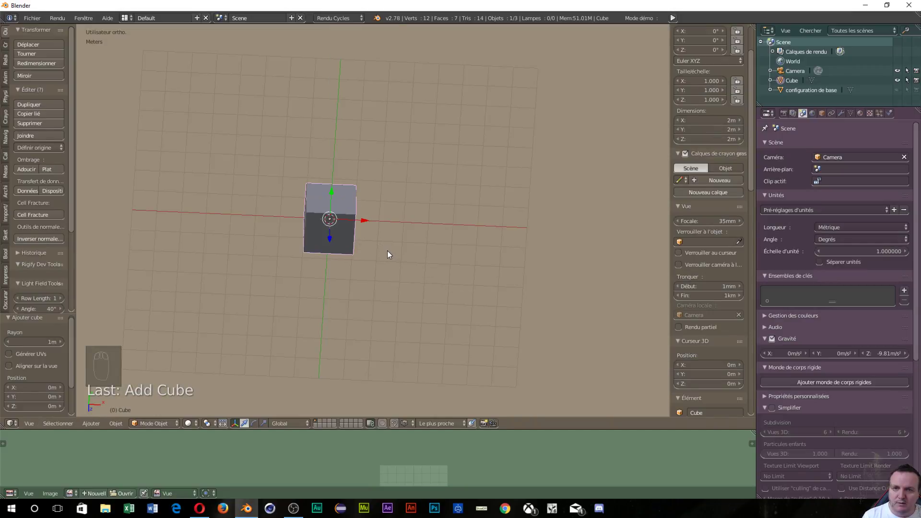
Scale the cube along Z by about 0.158 to flatten it into a slab about 31.5 cm thick
{"action": "middle_click_drag", "start_coordinate": [387, 250], "coordinate": [395, 122]}
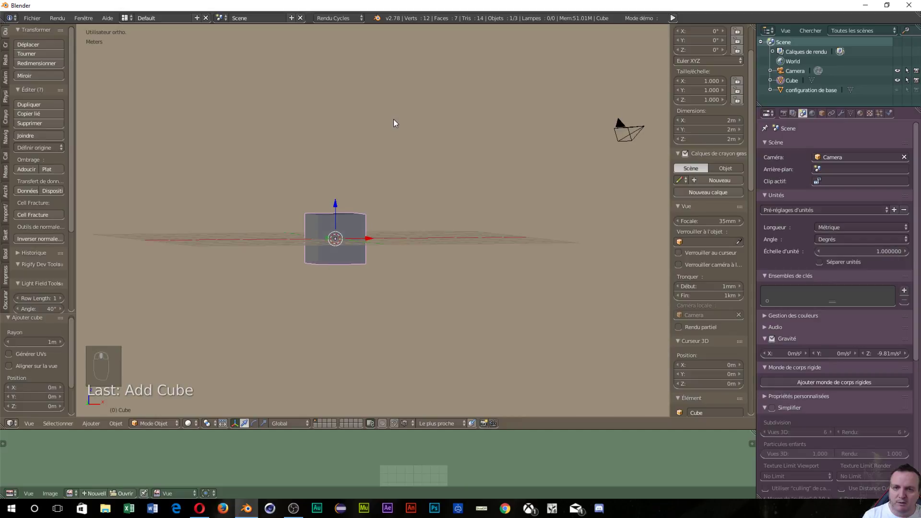
{"action": "key", "text": "s"}
{"action": "key", "text": "z"}
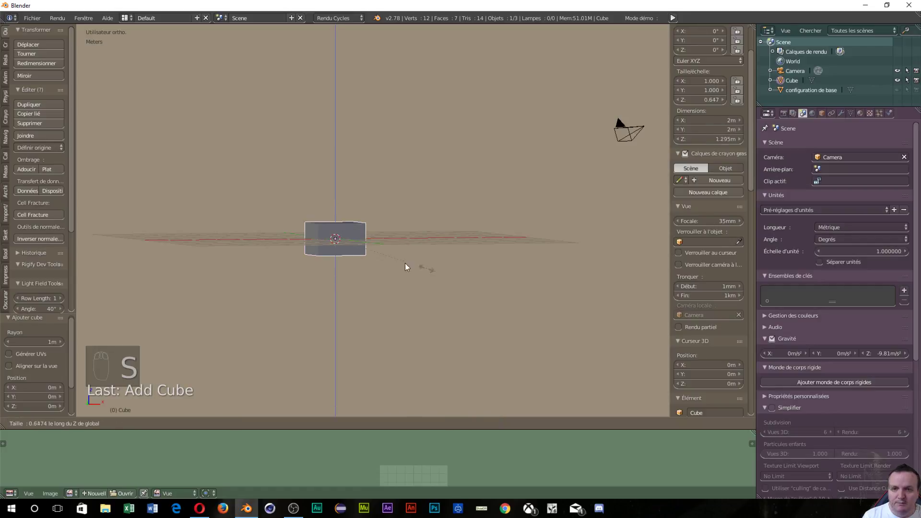
{"action": "left_click", "coordinate": [362, 245]}
{"action": "scroll", "coordinate": [384, 276], "scroll_direction": "down", "scroll_amount": 4}
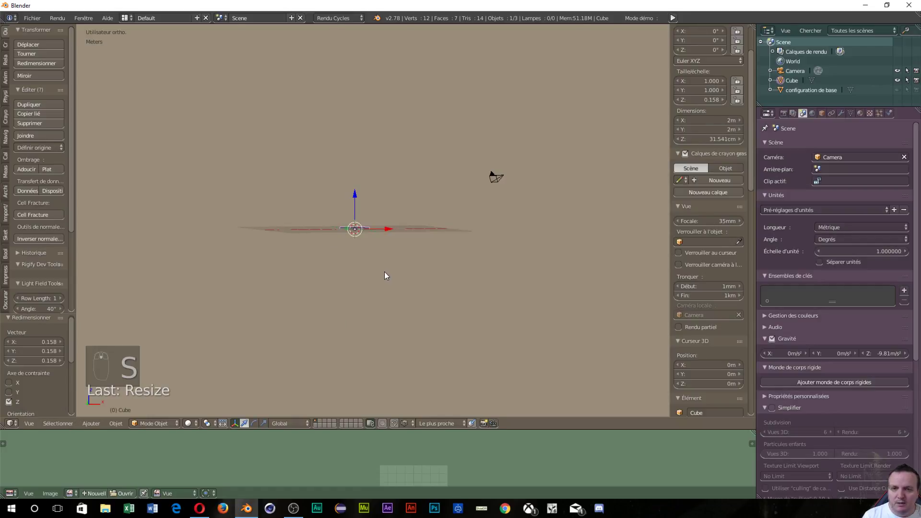
Try an X dimension of 775 m on the flattened cube and set it back to 2 m
{"action": "middle_click_drag", "start_coordinate": [384, 272], "coordinate": [403, 345]}
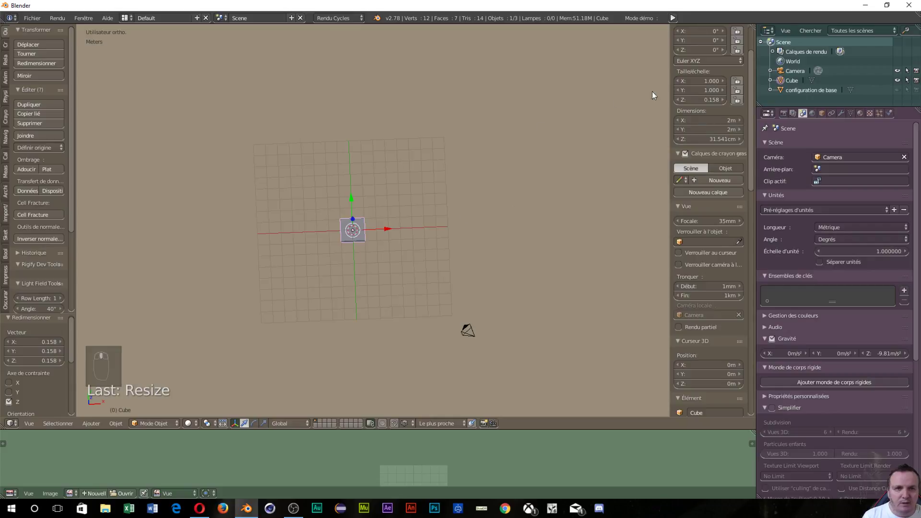
{"action": "left_click", "coordinate": [726, 121]}
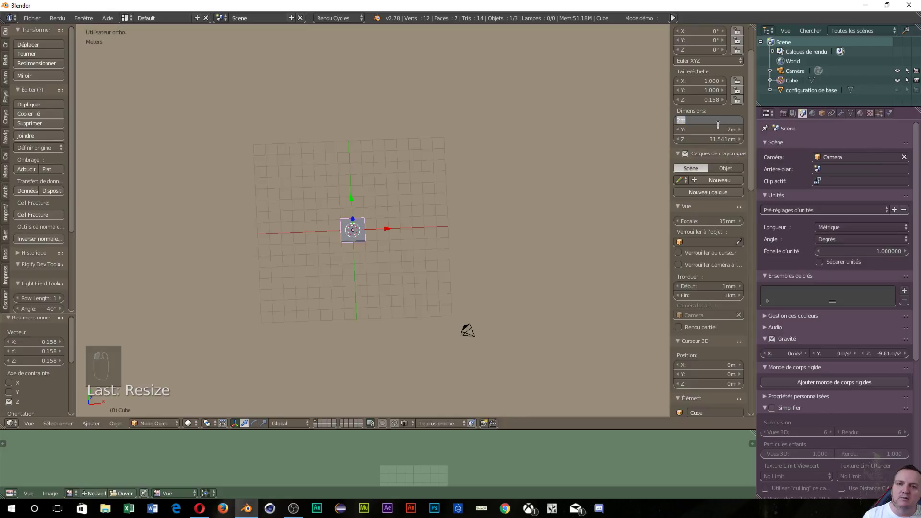
{"action": "type", "text": "775"}
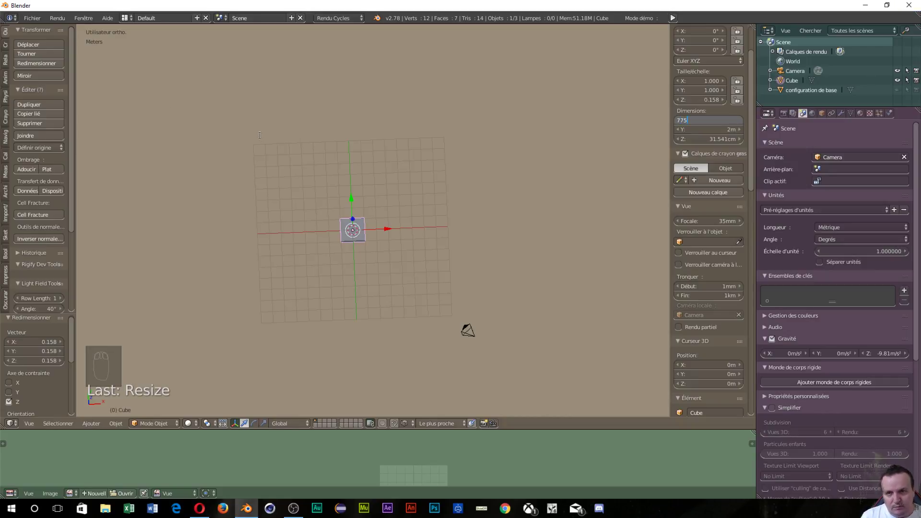
{"action": "key", "text": "Return"}
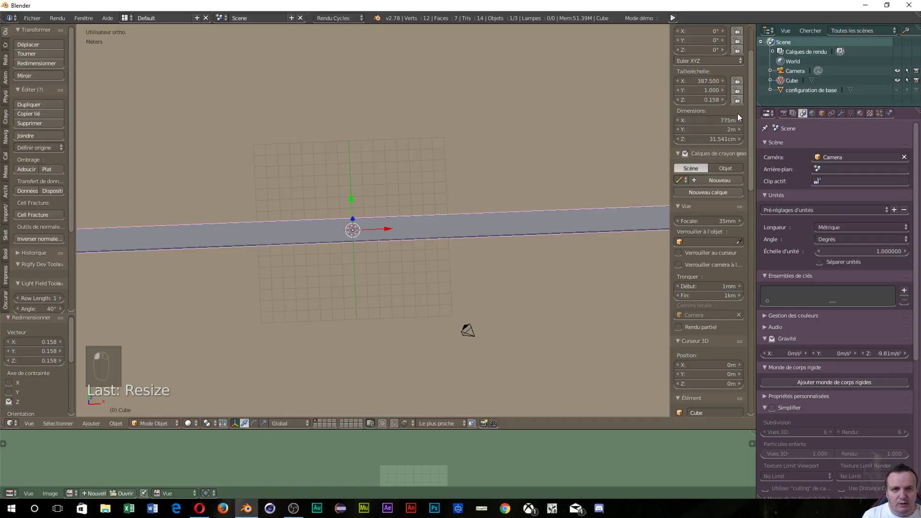
{"action": "left_click", "coordinate": [715, 120]}
{"action": "type", "text": "2"}
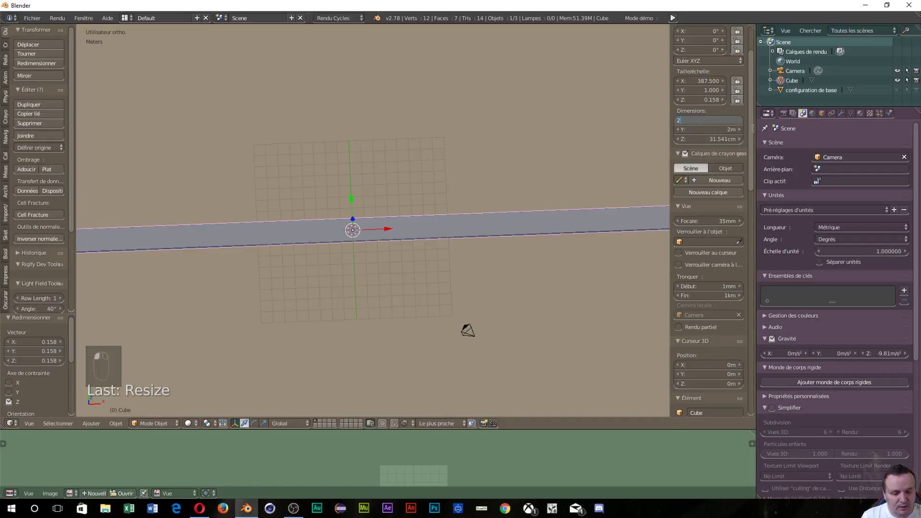
{"action": "key", "text": "Return"}
Examine the flattened cube's size against the chess pieces background image in an orthographic top view
{"action": "key", "text": "KP_7"}
{"action": "key", "text": "KP_5"}
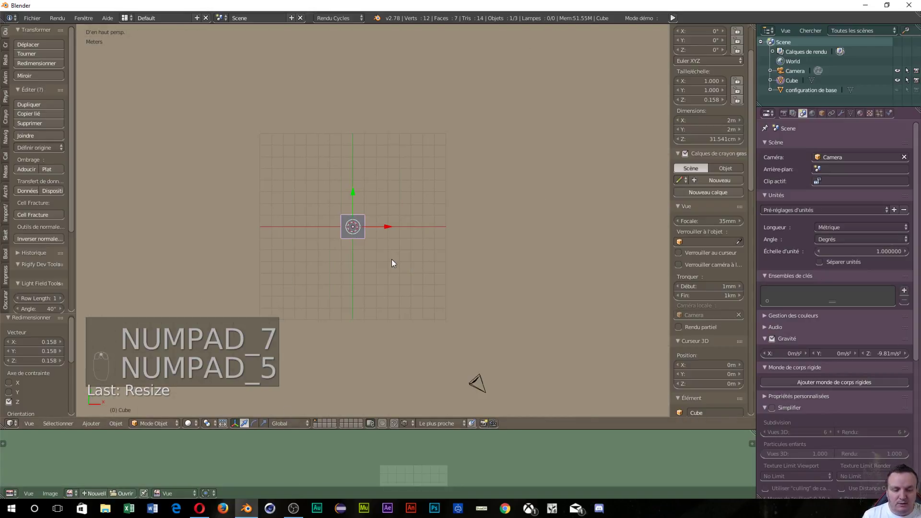
{"action": "key", "text": "KP_5"}
{"action": "scroll", "coordinate": [288, 321], "scroll_direction": "up", "scroll_amount": 5}
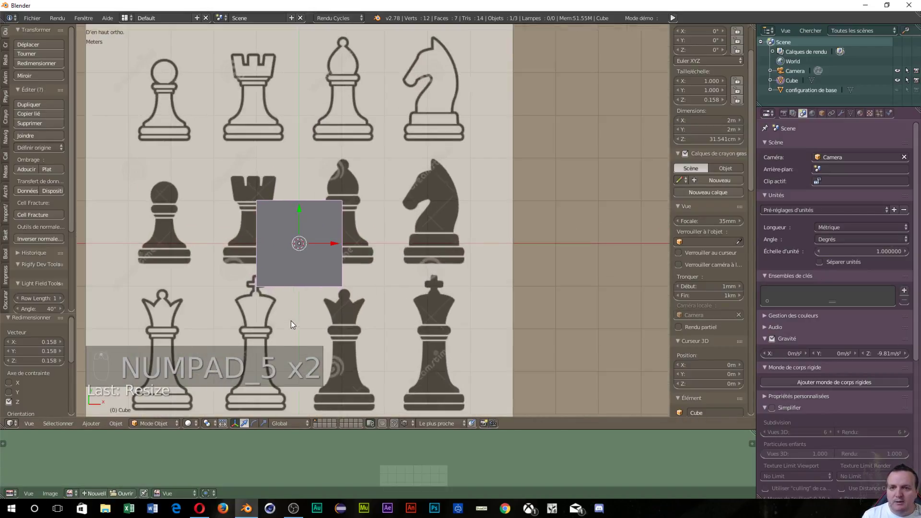
{"action": "scroll", "coordinate": [291, 320], "scroll_direction": "down", "scroll_amount": 2}
{"action": "scroll", "coordinate": [372, 272], "scroll_direction": "down", "scroll_amount": 1}
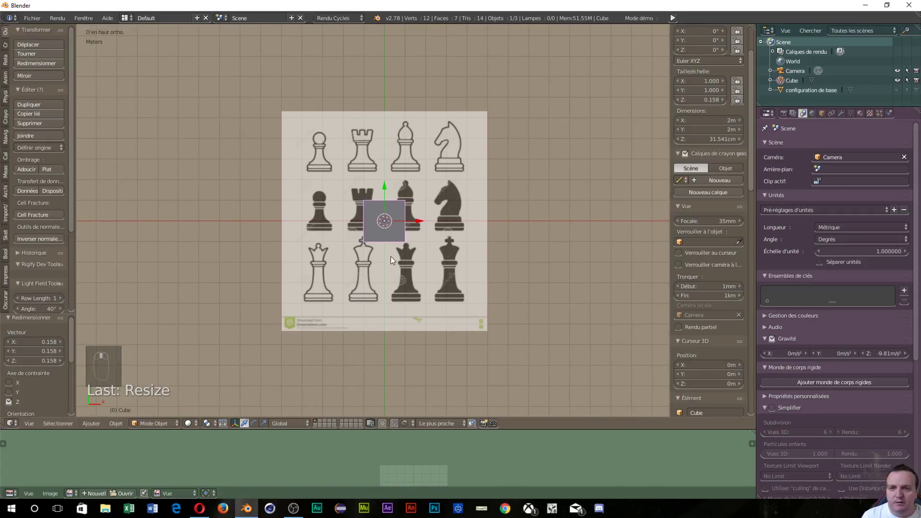
{"action": "scroll", "coordinate": [391, 256], "scroll_direction": "up", "scroll_amount": 3}
{"action": "scroll", "coordinate": [390, 258], "scroll_direction": "down", "scroll_amount": 6}
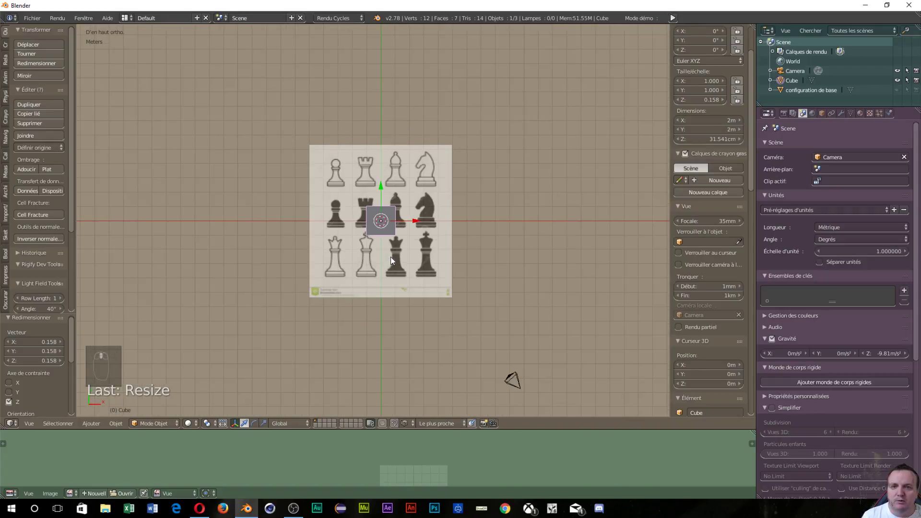
{"action": "scroll", "coordinate": [390, 258], "scroll_direction": "up", "scroll_amount": 1}
{"action": "scroll", "coordinate": [390, 230], "scroll_direction": "up", "scroll_amount": 2}
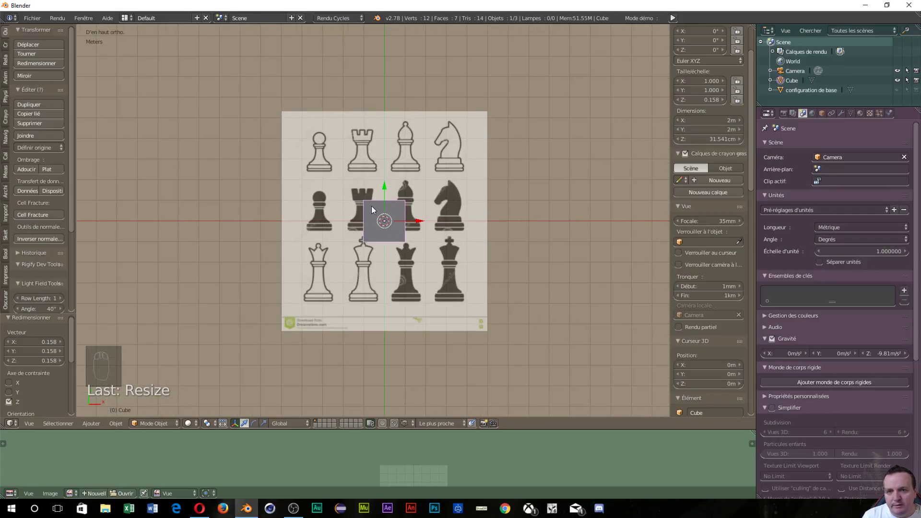
Try moving the flattened cube slightly along X and undo the move
{"action": "left_click_drag", "start_coordinate": [383, 186], "coordinate": [386, 163], "text": "shift"}
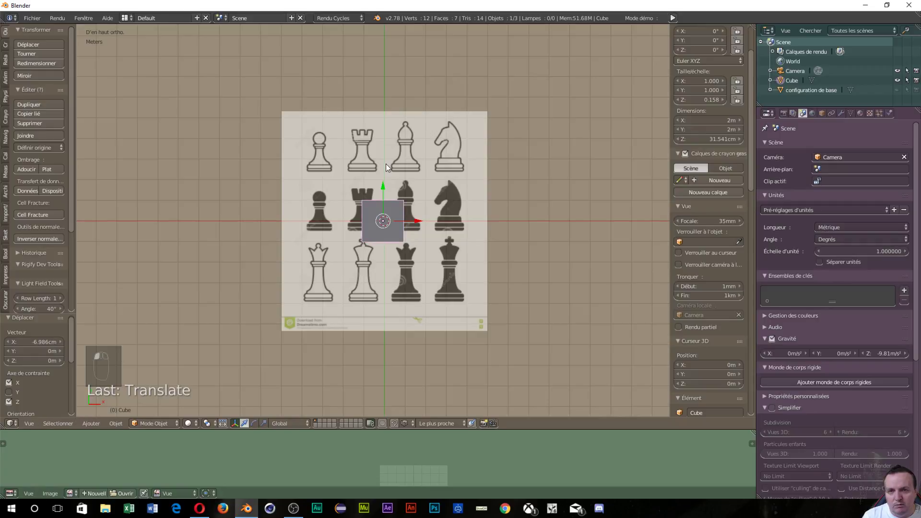
{"action": "key", "text": "ctrl+z"}
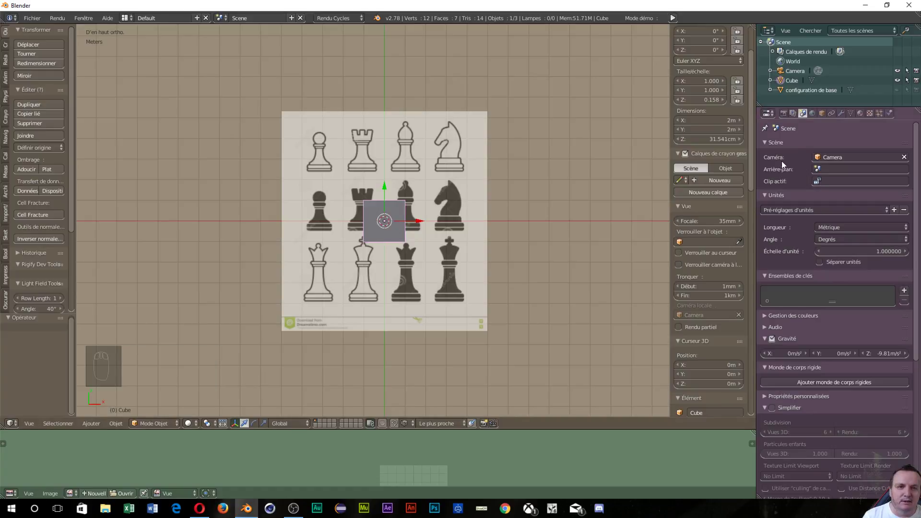
{"action": "left_click", "coordinate": [719, 119]}
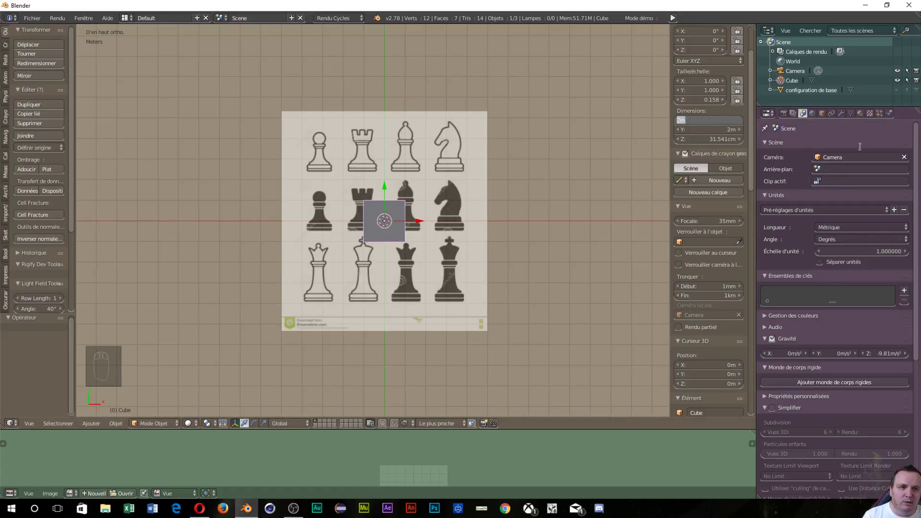
{"action": "key", "text": "Return"}
Set the scene's length unit system to none (Aucun)
{"action": "left_click", "coordinate": [793, 114]}
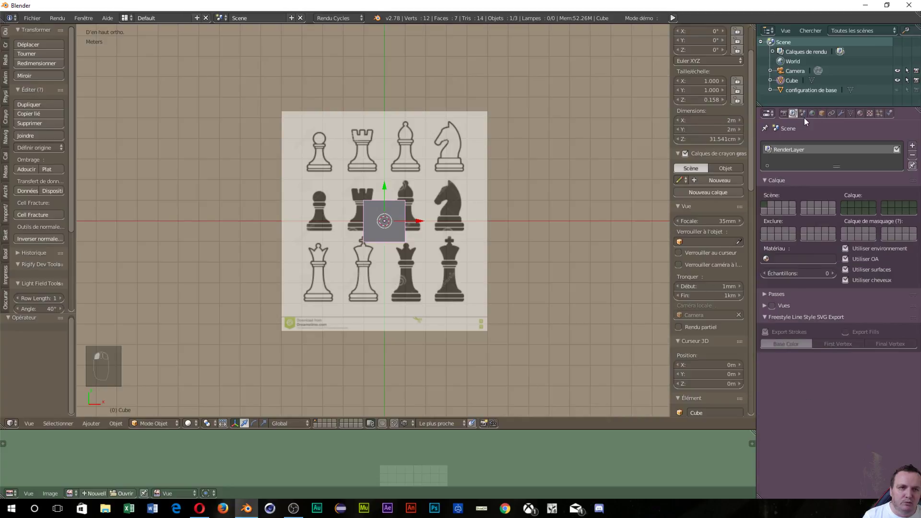
{"action": "left_click", "coordinate": [802, 114]}
{"action": "left_click", "coordinate": [856, 228]}
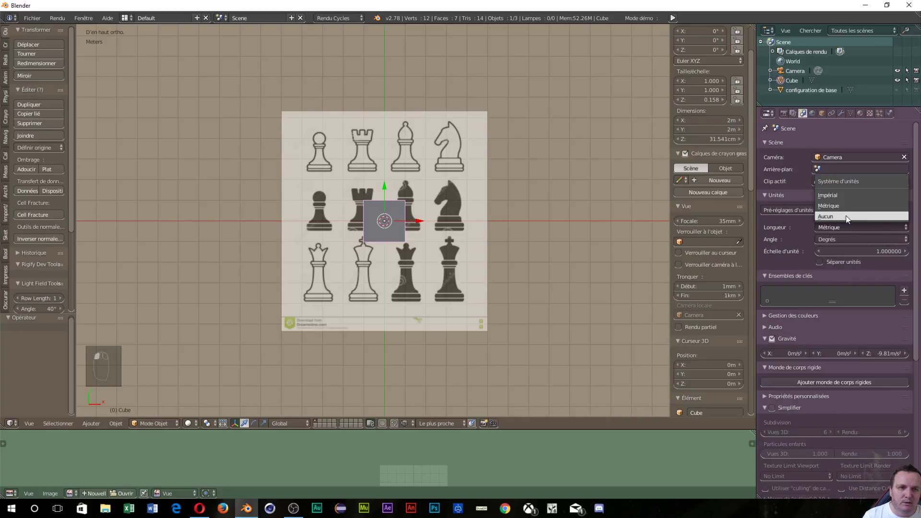
{"action": "left_click", "coordinate": [835, 218]}
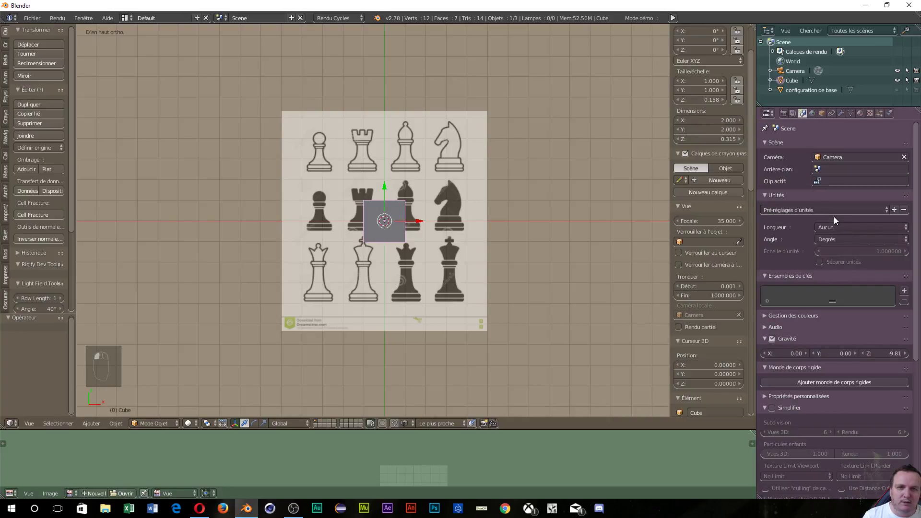
Set the flattened cube's X and Y dimensions to 10 each
{"action": "left_click", "coordinate": [722, 119]}
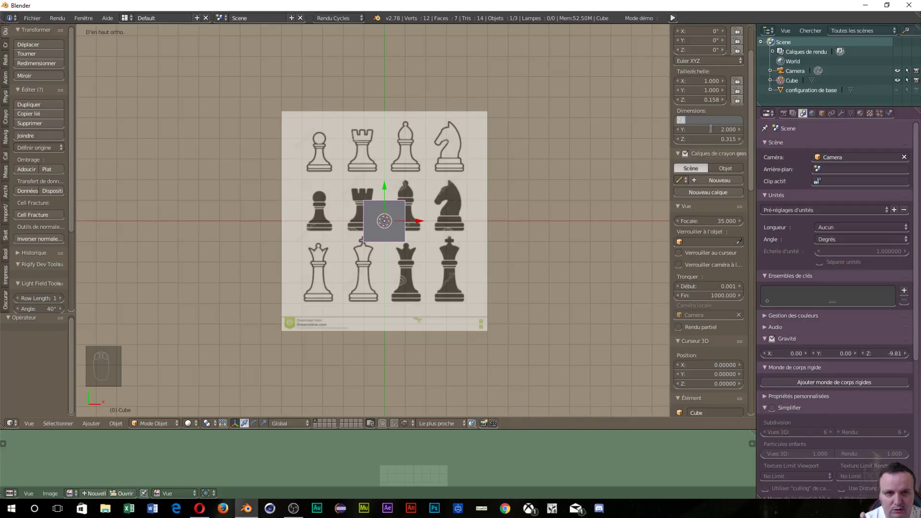
{"action": "type", "text": "10"}
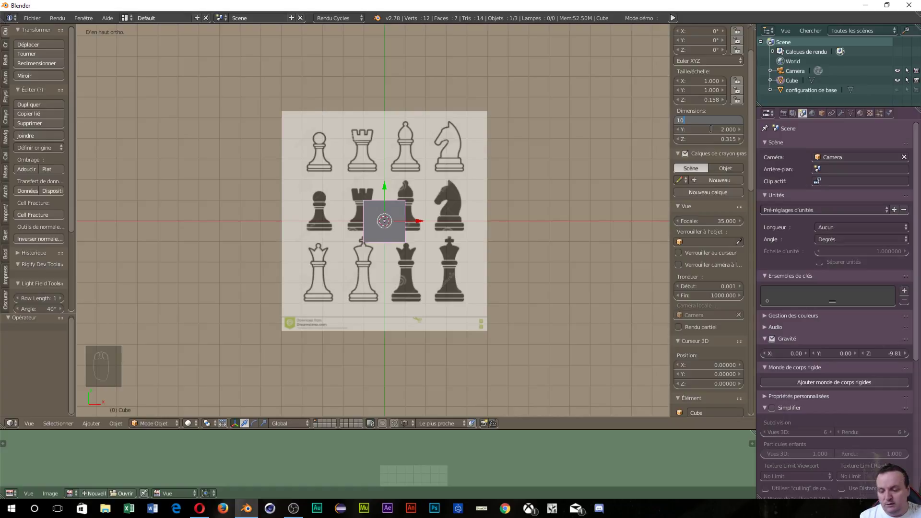
{"action": "key", "text": "Tab"}
{"action": "type", "text": "10"}
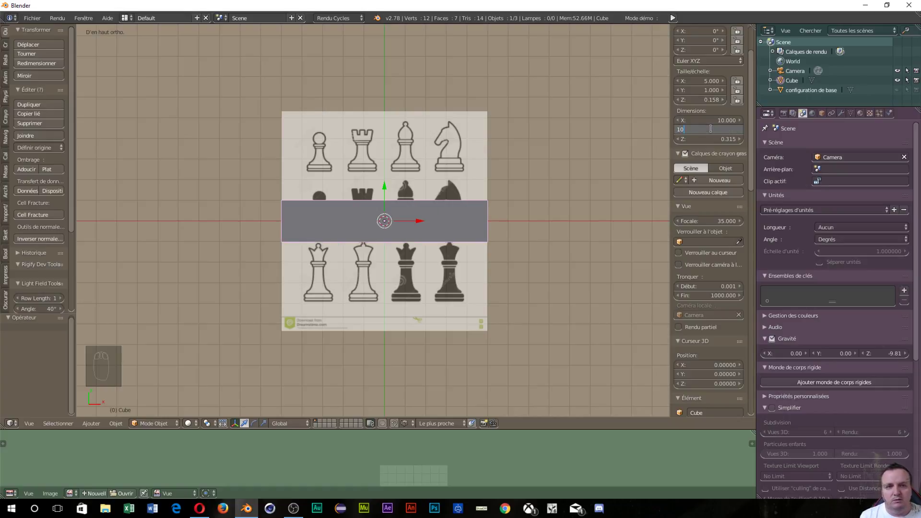
{"action": "key", "text": "Return"}
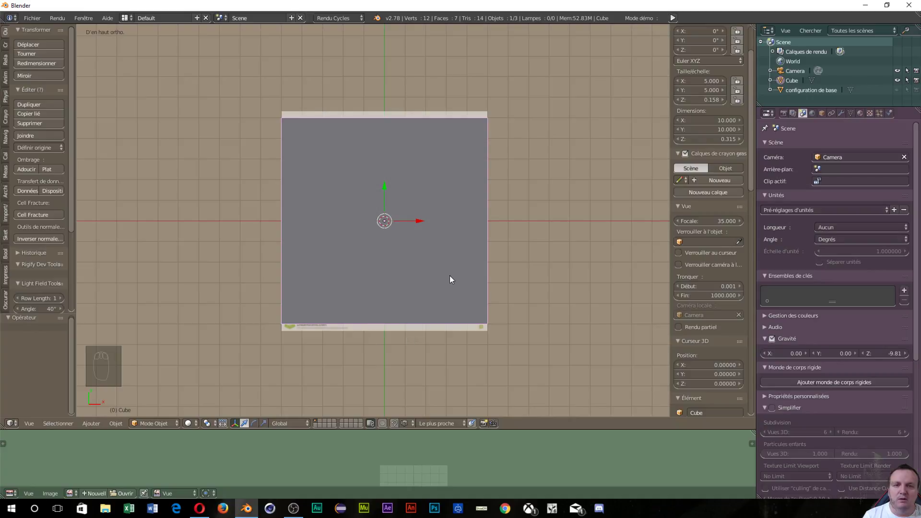
Reduce the slab's Z dimension to about 0.185
{"action": "middle_click_drag", "start_coordinate": [509, 319], "coordinate": [503, 214]}
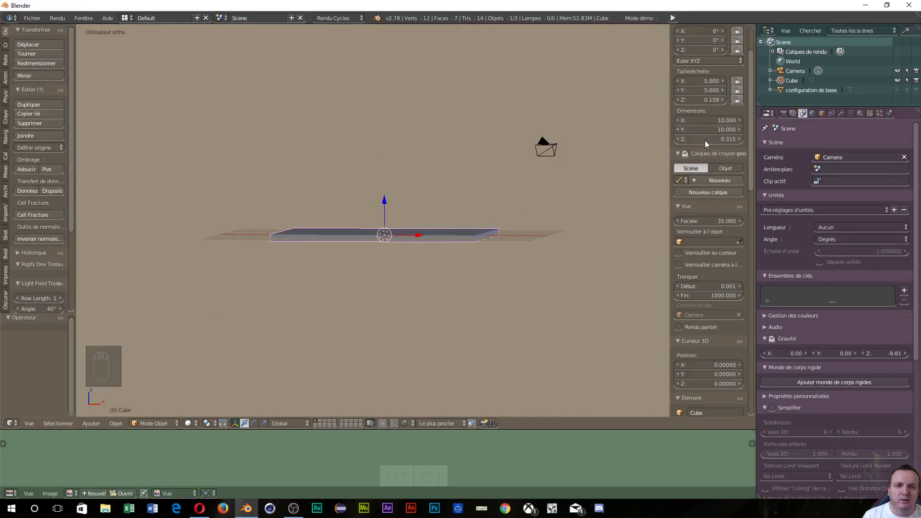
{"action": "left_click", "coordinate": [684, 140]}
{"action": "left_click_drag", "start_coordinate": [684, 140], "coordinate": [657, 140]}
{"action": "middle_click_drag", "start_coordinate": [537, 260], "coordinate": [416, 346]}
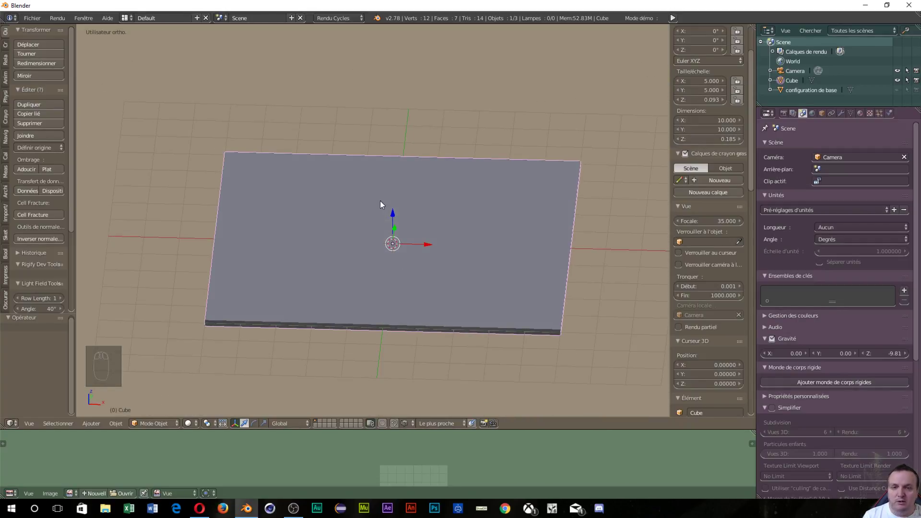
Switch the slab to Edit Mode
{"action": "key", "text": "Tab"}
{"action": "left_click", "coordinate": [445, 199]}
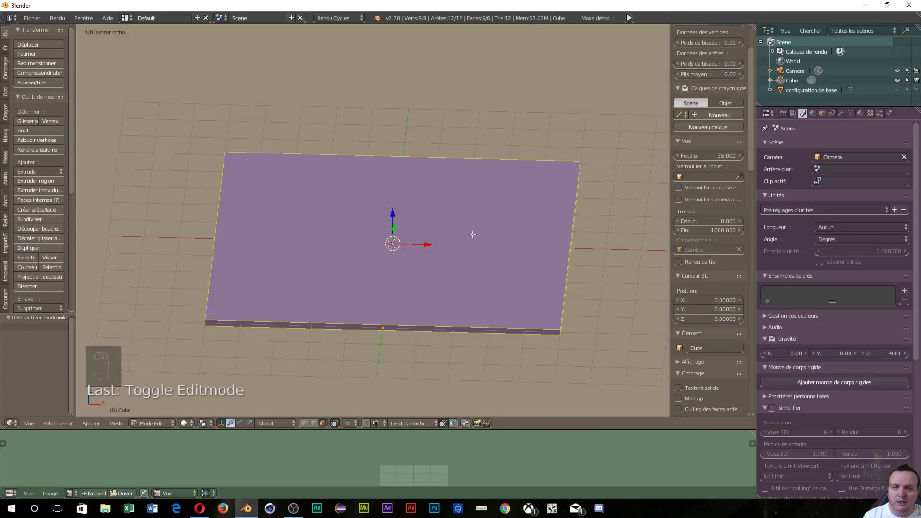
{"action": "key", "text": "ctrl+r"}
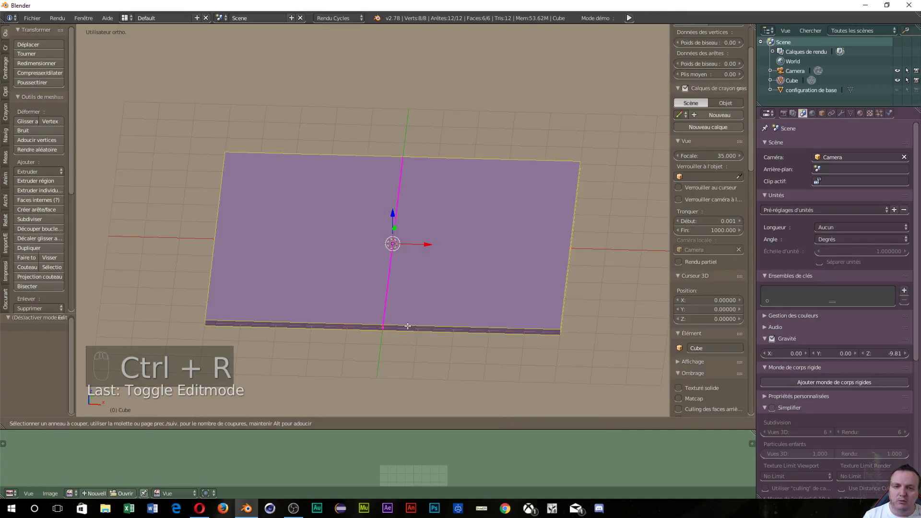
{"action": "key", "text": "9"}
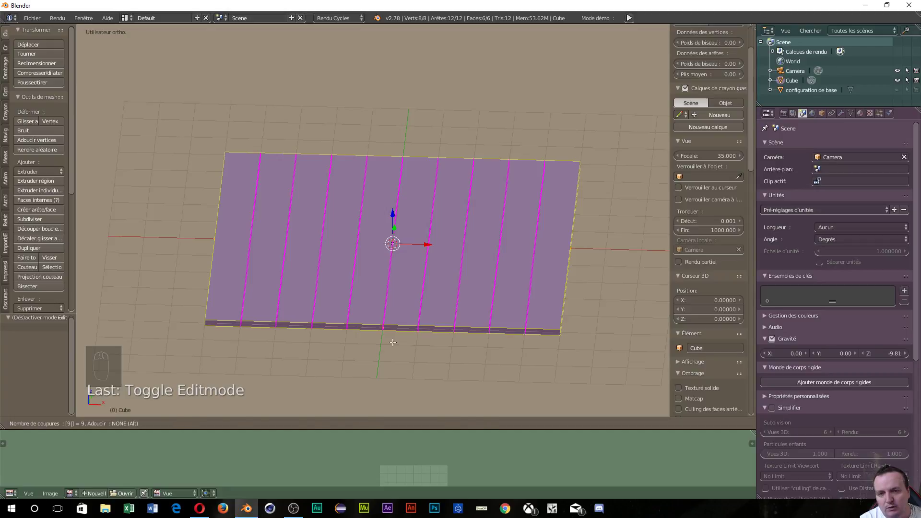
{"action": "right_click", "coordinate": [393, 342]}
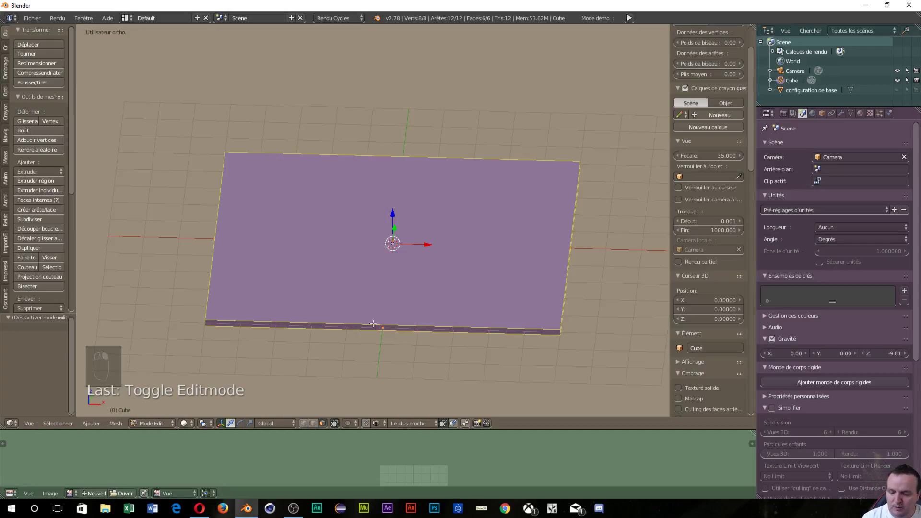
Add nine evenly spaced loop cuts running along Y across the slab, without sliding them
{"action": "key", "text": "ctrl+r"}
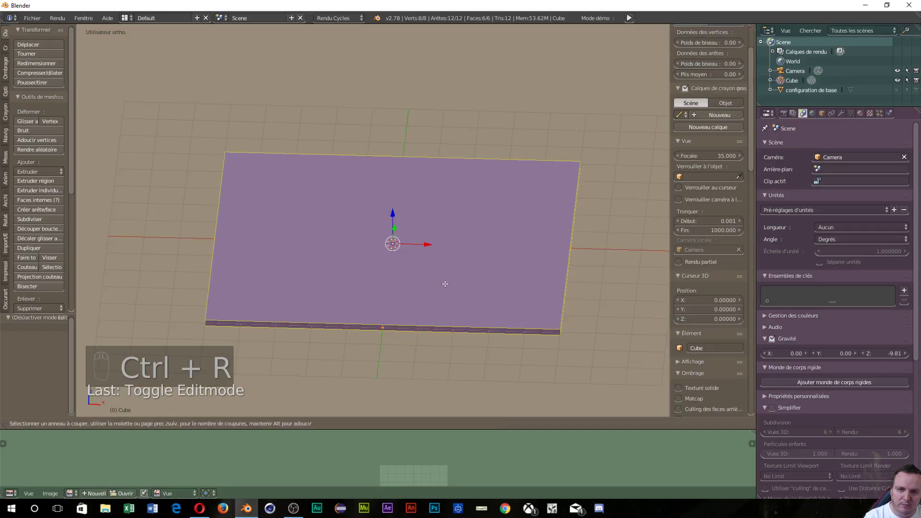
{"action": "scroll", "coordinate": [370, 315], "scroll_direction": "up", "scroll_amount": 8}
{"action": "left_click", "coordinate": [369, 314]}
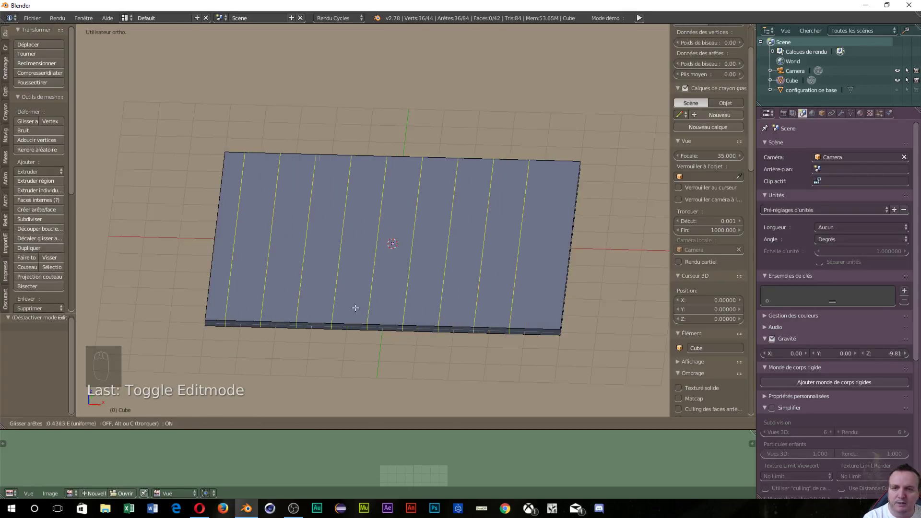
{"action": "right_click", "coordinate": [422, 266]}
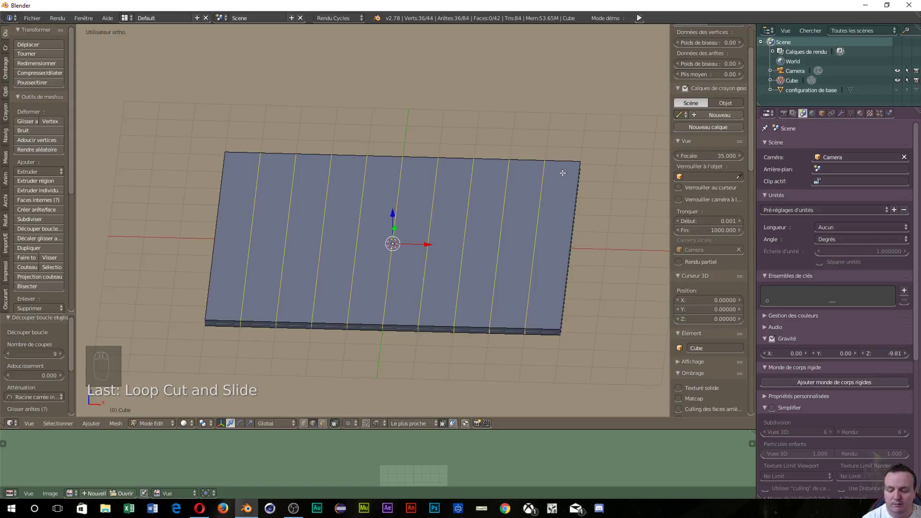
Add nine evenly spaced loop cuts running along X to divide the slab's top into a 10 by 10 grid
{"action": "key", "text": "ctrl+r"}
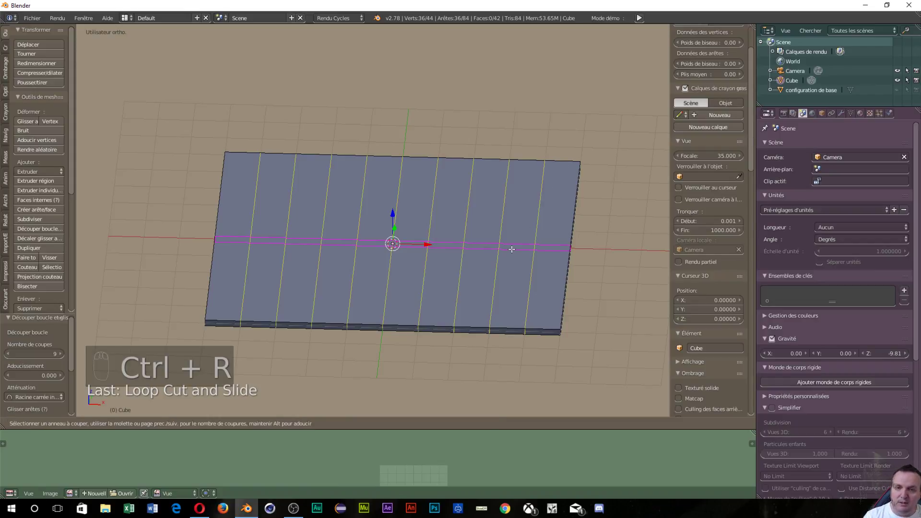
{"action": "key", "text": "9"}
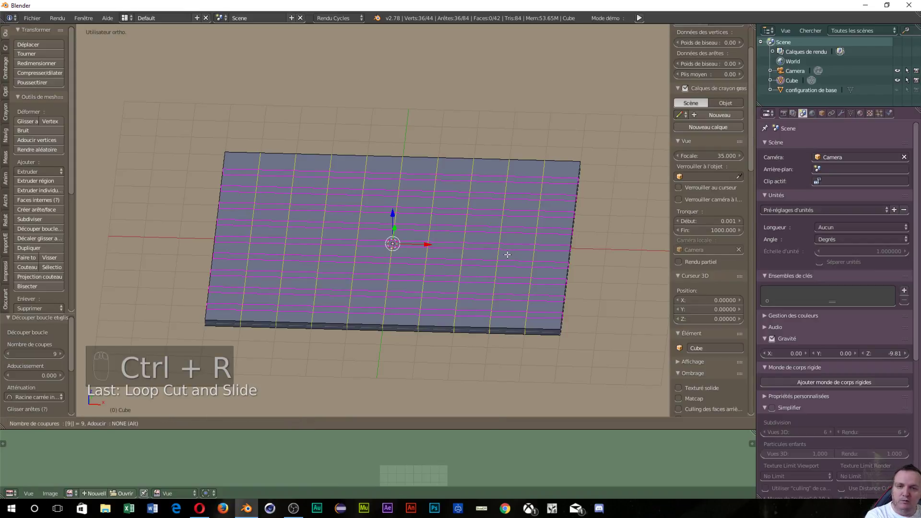
{"action": "left_click", "coordinate": [507, 255]}
{"action": "right_click", "coordinate": [501, 274]}
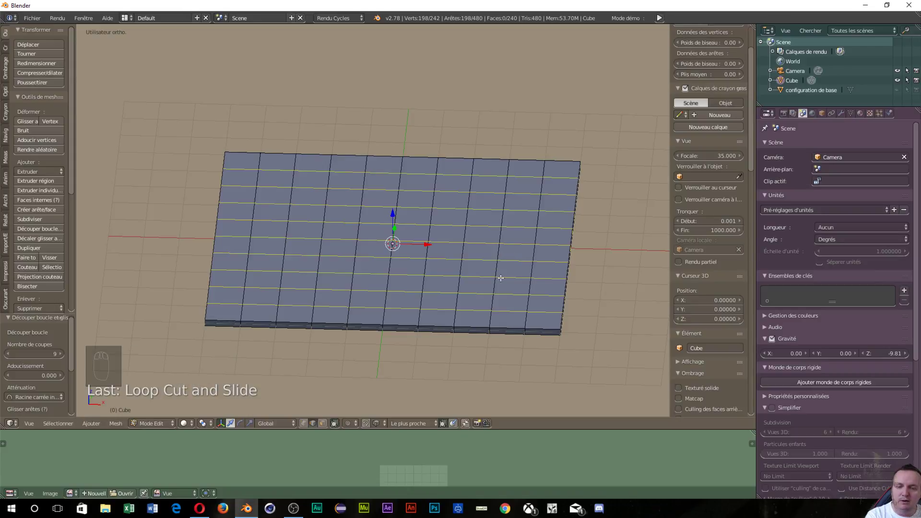
Switch to face selection and circle-select the inner 8 by 8 top faces, leaving the one-square border unselected
{"action": "middle_click_drag", "start_coordinate": [455, 216], "coordinate": [250, 301]}
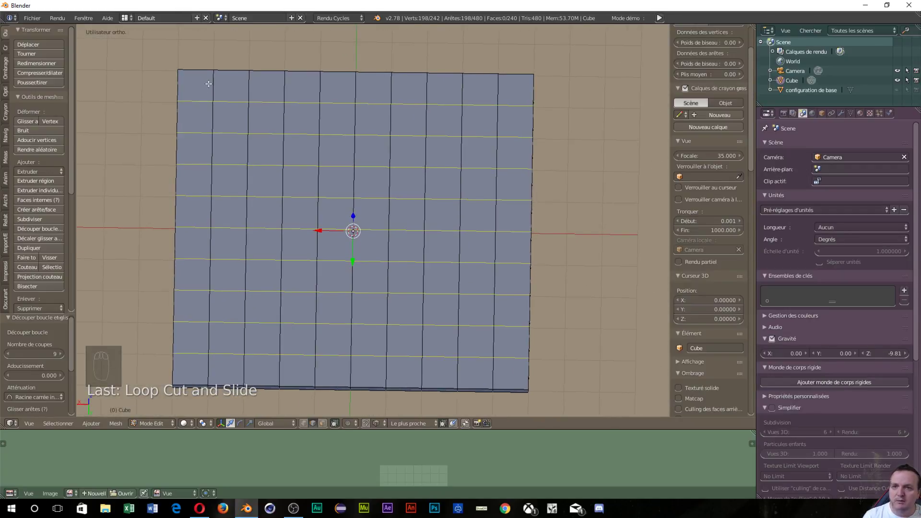
{"action": "key", "text": "ctrl+Tab"}
{"action": "left_click", "coordinate": [243, 119]}
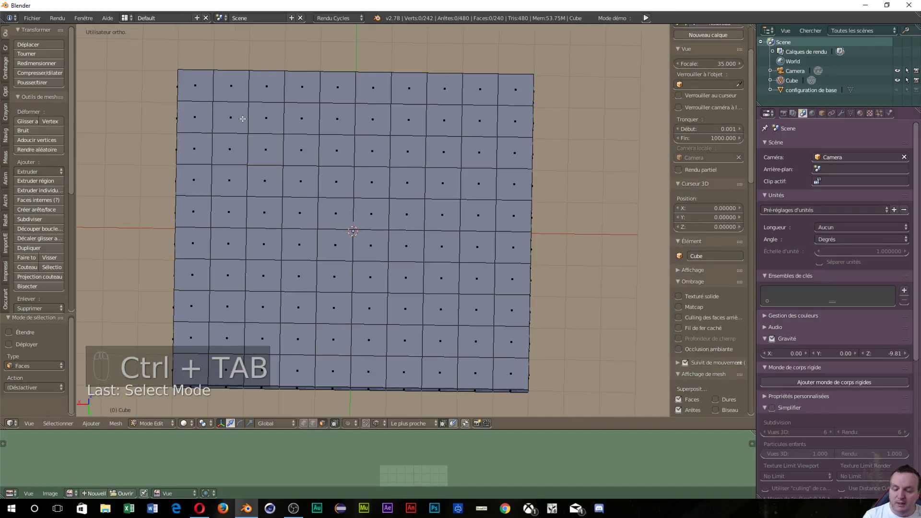
{"action": "key", "text": "c"}
{"action": "mouse_move", "coordinate": [231, 120]}
{"action": "left_mouse_down"}
{"action": "mouse_move", "coordinate": [456, 125]}
{"action": "mouse_move", "coordinate": [475, 335]}
{"action": "mouse_move", "coordinate": [411, 316]}
{"action": "mouse_move", "coordinate": [248, 315]}
{"action": "mouse_move", "coordinate": [236, 305]}
{"action": "mouse_move", "coordinate": [237, 154]}
{"action": "mouse_move", "coordinate": [395, 158]}
{"action": "mouse_move", "coordinate": [411, 264]}
{"action": "mouse_move", "coordinate": [335, 276]}
{"action": "mouse_move", "coordinate": [268, 226]}
{"action": "mouse_move", "coordinate": [311, 187]}
{"action": "mouse_move", "coordinate": [366, 246]}
{"action": "mouse_move", "coordinate": [332, 228]}
{"action": "left_mouse_up"}
{"action": "key", "text": "Escape"}
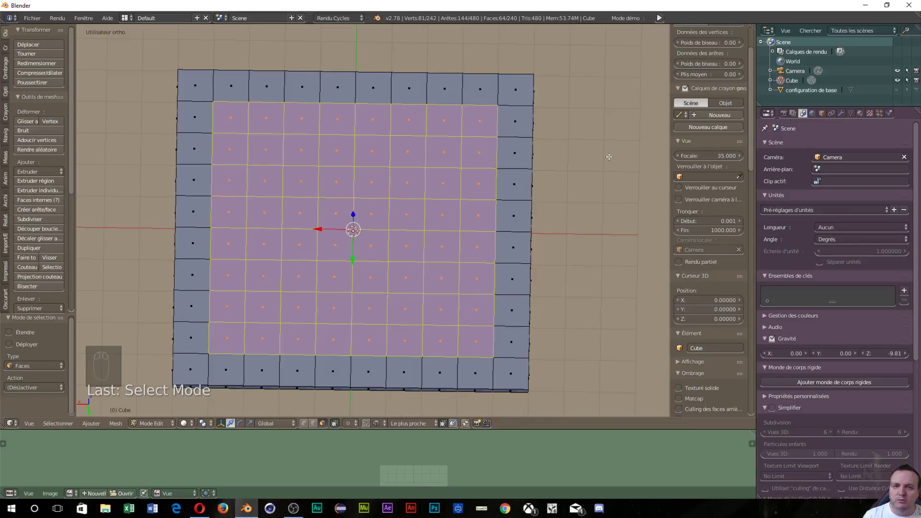
Try moving the selected inner faces along Z and undo the move
{"action": "middle_click_drag", "start_coordinate": [463, 232], "coordinate": [447, 196]}
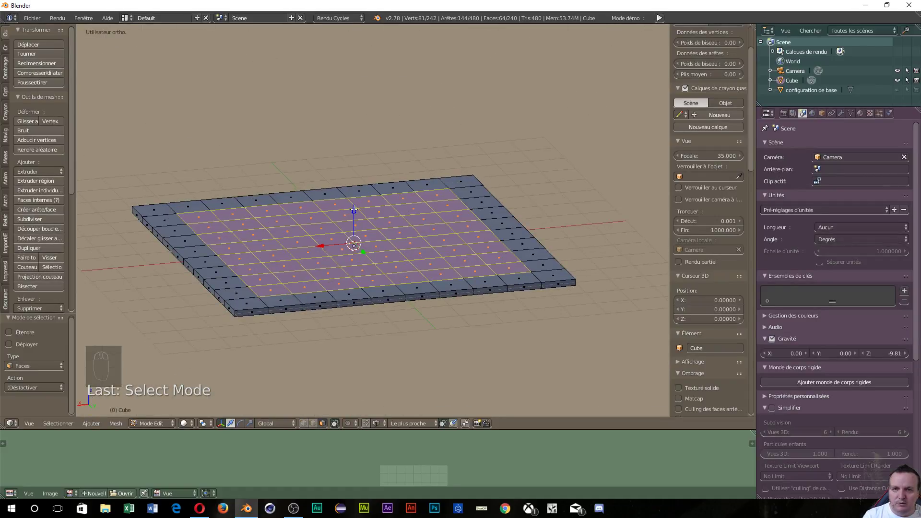
{"action": "left_click_drag", "start_coordinate": [354, 209], "coordinate": [354, 209]}
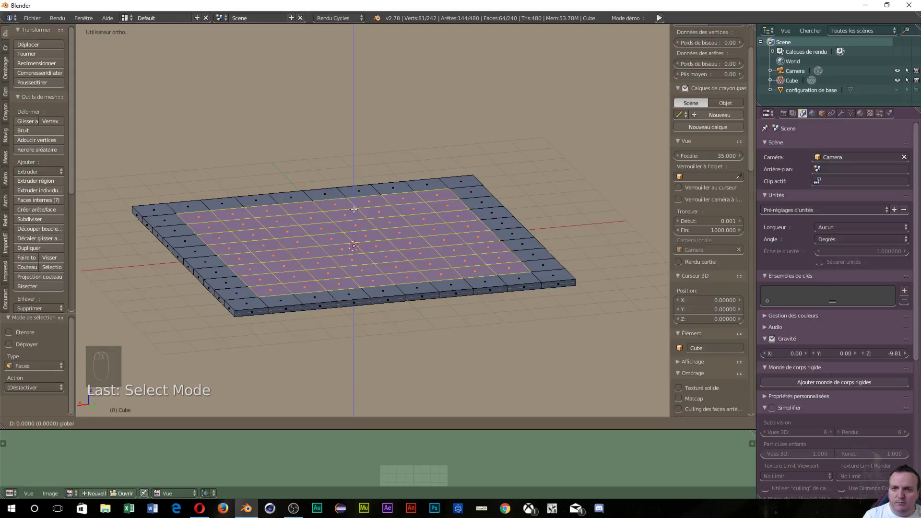
{"action": "left_click_drag", "start_coordinate": [353, 210], "coordinate": [354, 210]}
{"action": "key", "text": "ctrl+z"}
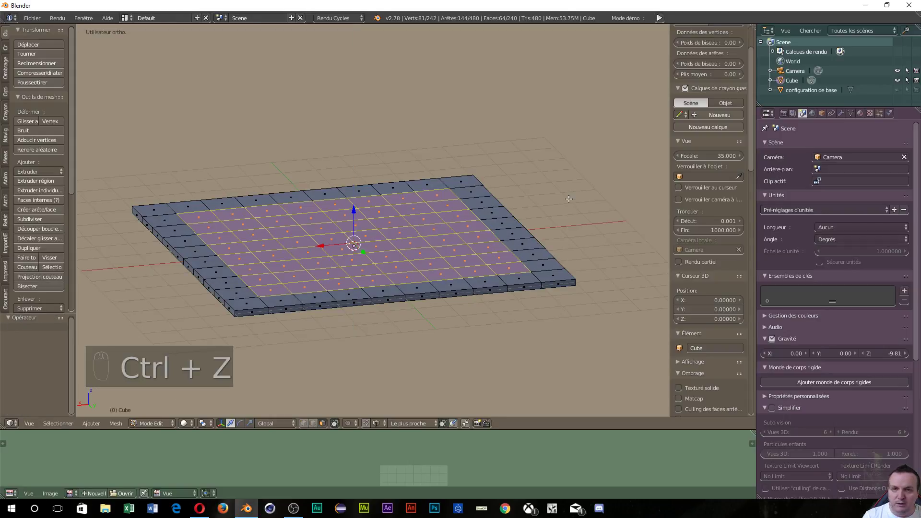
Extrude the inner 8 by 8 faces slightly downward, by about -0.019 in X, 0.011 in Y and -0.015 in Z
{"action": "scroll", "coordinate": [500, 260], "scroll_direction": "up", "scroll_amount": 5}
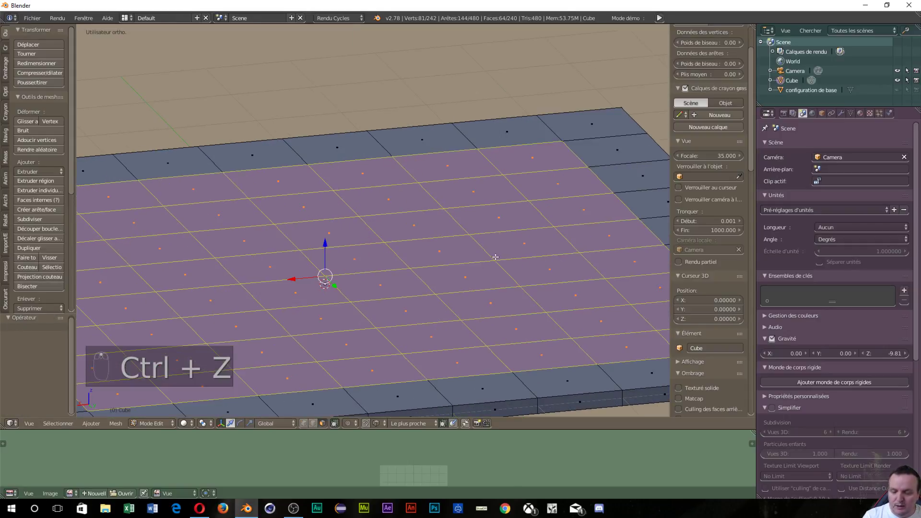
{"action": "key", "text": "e"}
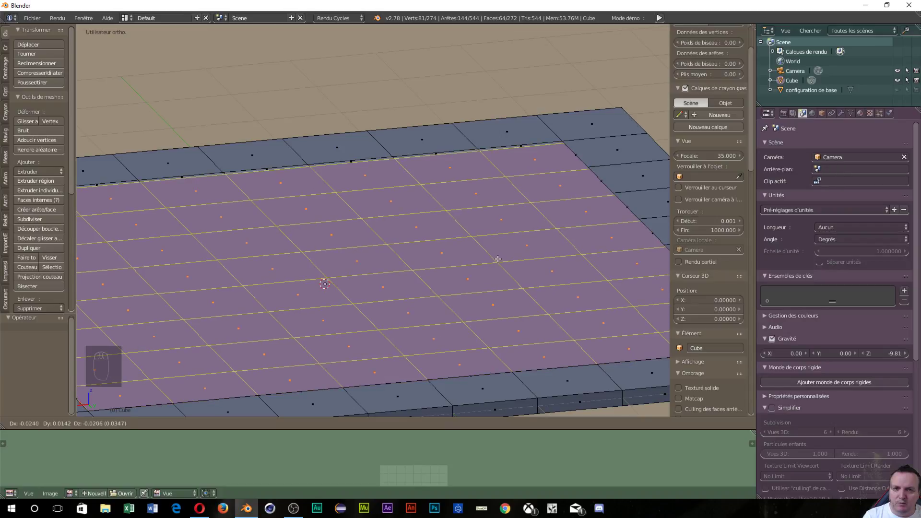
{"action": "left_click", "coordinate": [497, 258]}
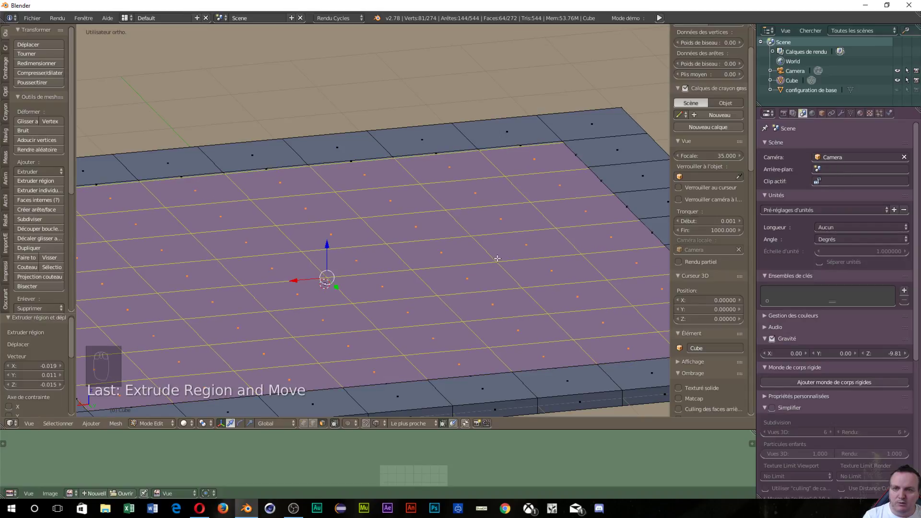
Apply Checker Deselect to the inner faces so only alternating squares stay selected
{"action": "middle_click_drag", "start_coordinate": [497, 258], "coordinate": [469, 298]}
{"action": "scroll", "coordinate": [477, 293], "scroll_direction": "down", "scroll_amount": 3}
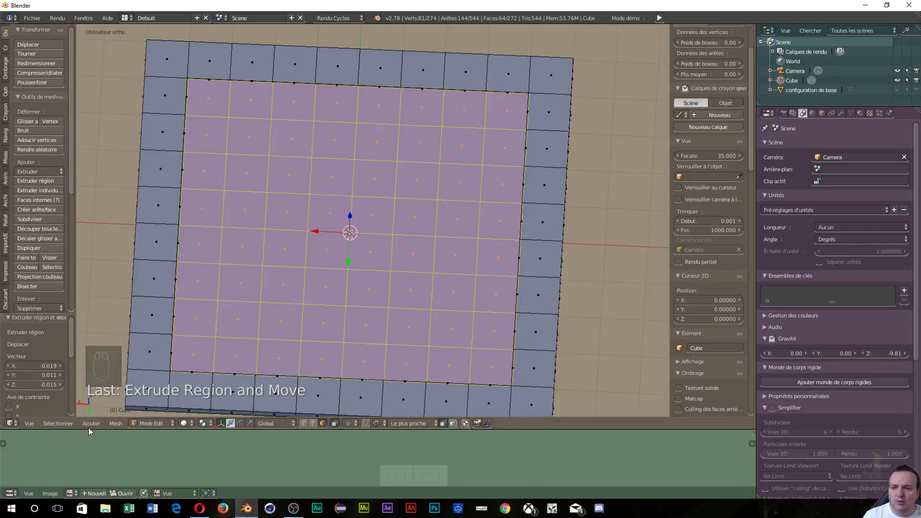
{"action": "left_click", "coordinate": [59, 424]}
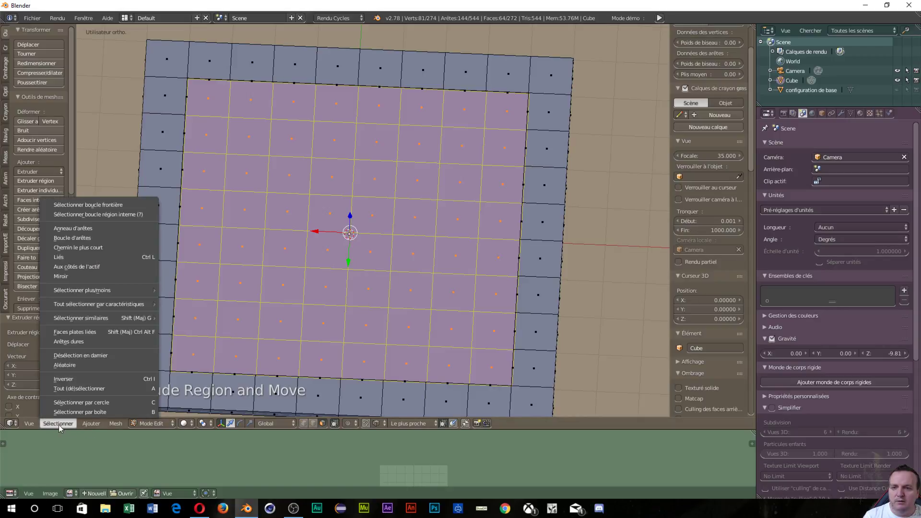
{"action": "left_click", "coordinate": [102, 355]}
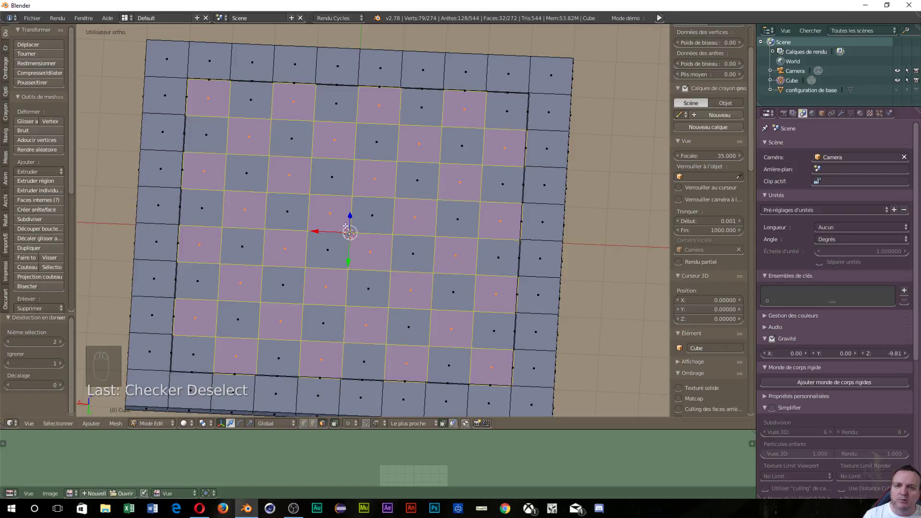
Extrude the selected alternating squares with a small offset of about -0.011 in X and 0.003 in Y
{"action": "middle_click_drag", "start_coordinate": [406, 248], "coordinate": [379, 213]}
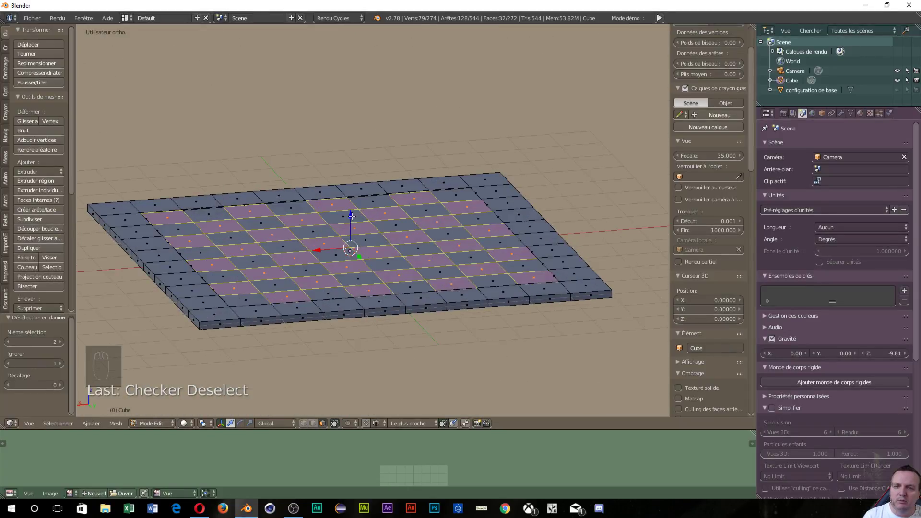
{"action": "key", "text": "e"}
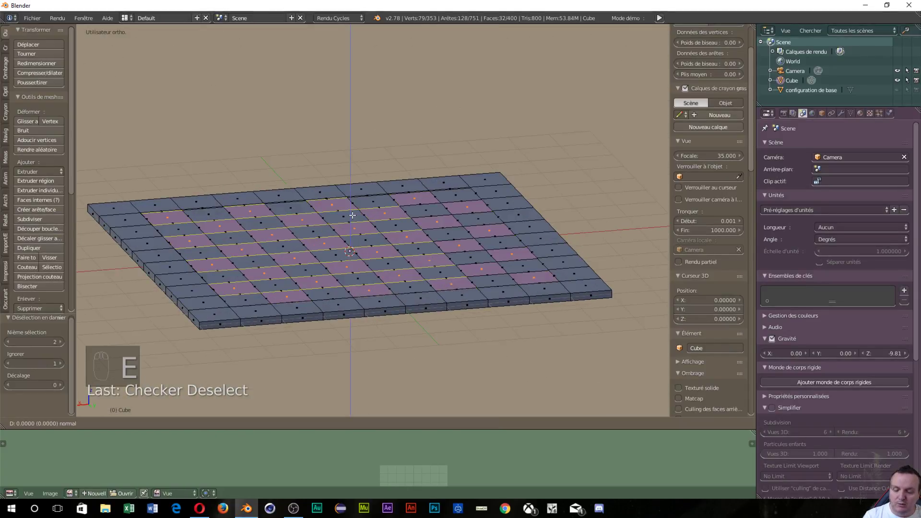
{"action": "key", "text": "z"}
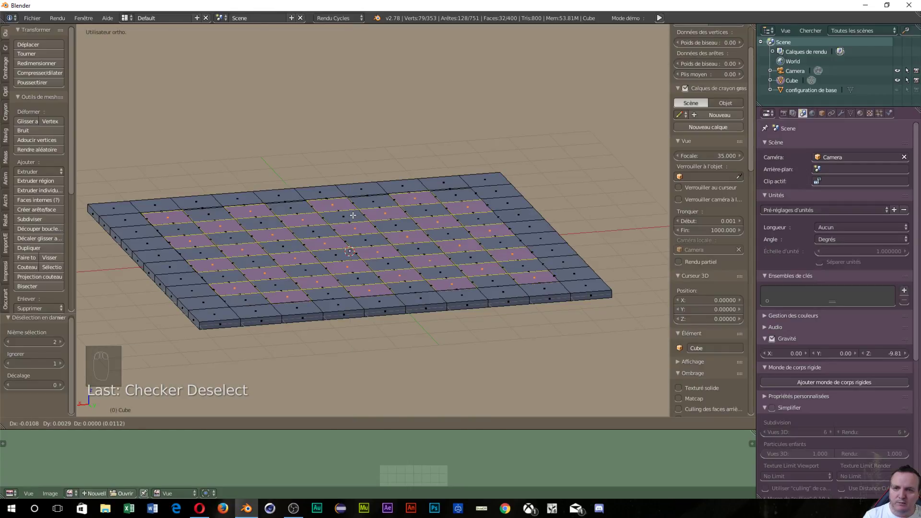
{"action": "left_click", "coordinate": [353, 215]}
Examine the board's extruded squares up close in rendered shading, and return to solid shading
{"action": "middle_click_drag", "start_coordinate": [355, 214], "coordinate": [362, 212]}
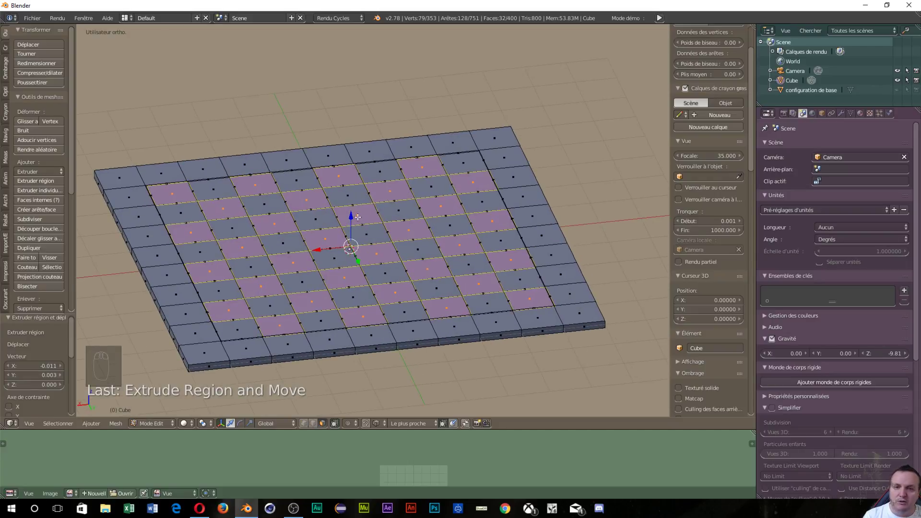
{"action": "key", "text": "shift+z"}
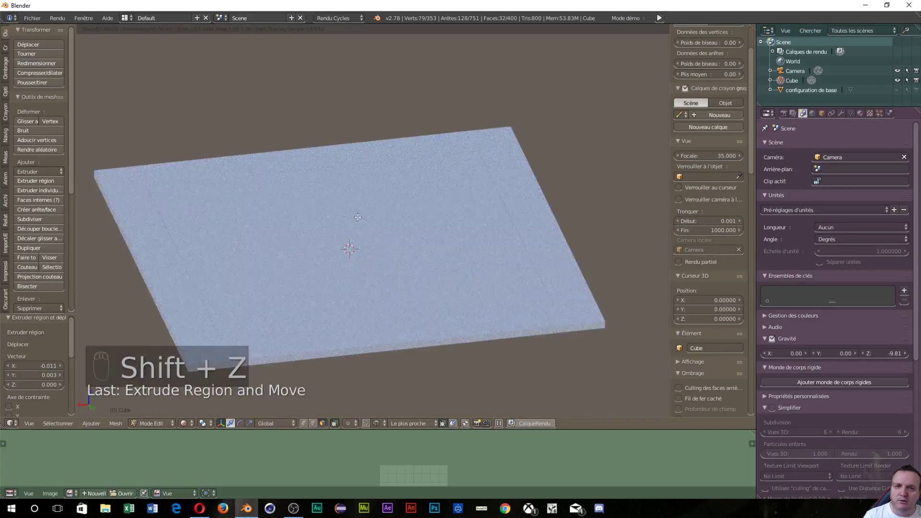
{"action": "middle_click_drag", "start_coordinate": [357, 216], "coordinate": [415, 240]}
{"action": "scroll", "coordinate": [415, 225], "scroll_direction": "up", "scroll_amount": 6}
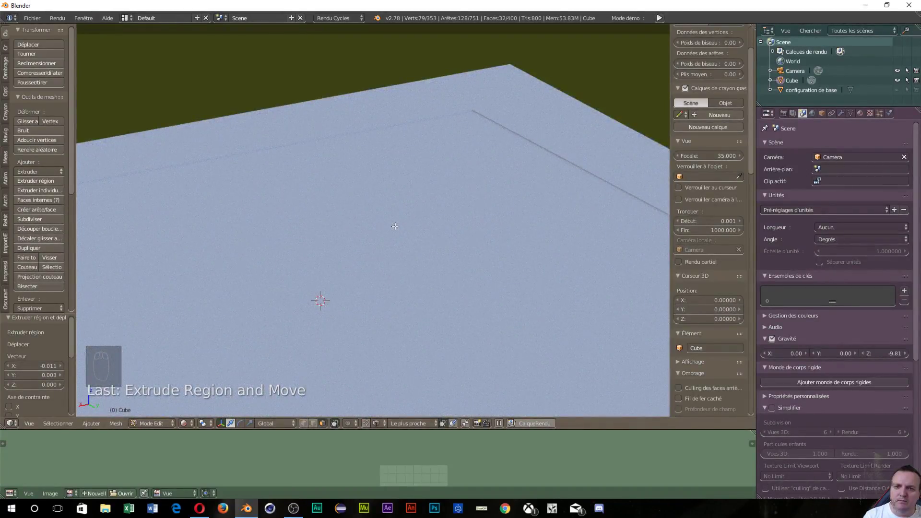
{"action": "key", "text": "shift+z"}
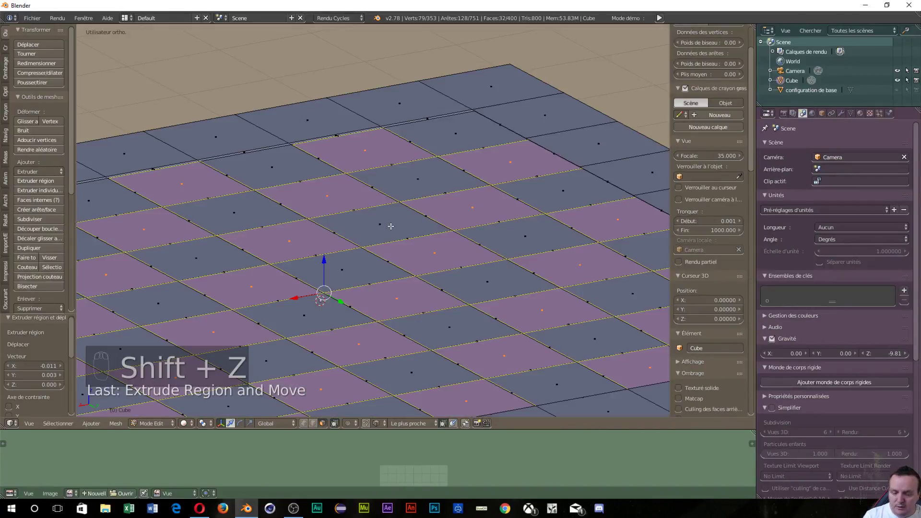
Extrude the alternating squares again, about 0.013 upward in Z, and inspect the board in rendered shading
{"action": "key", "text": "e"}
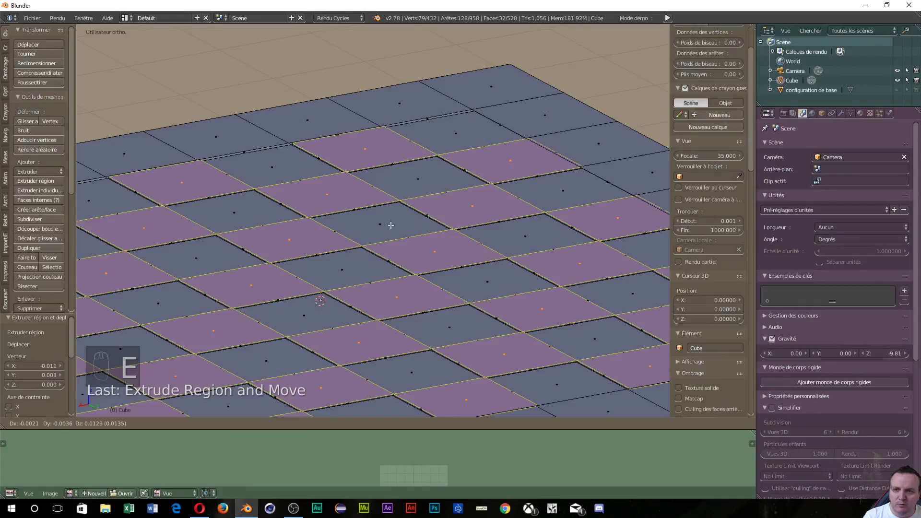
{"action": "left_click", "coordinate": [390, 225]}
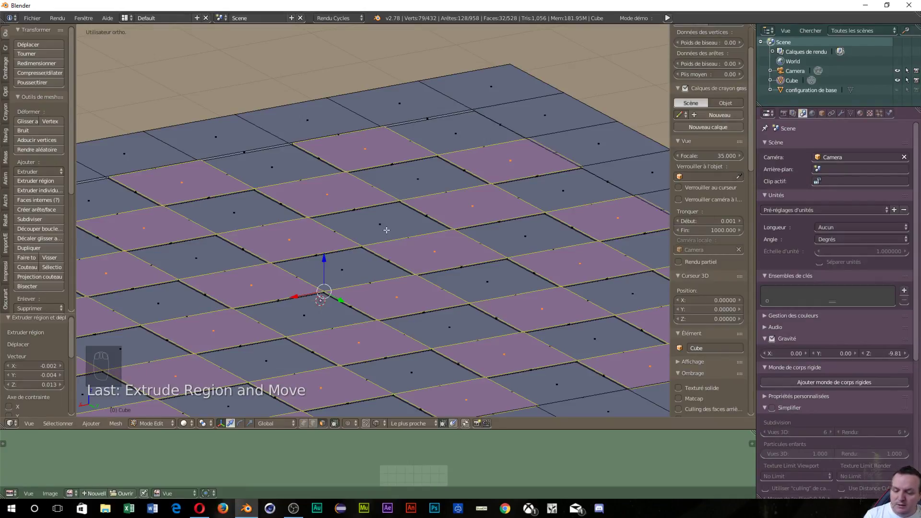
{"action": "key", "text": "shift+z"}
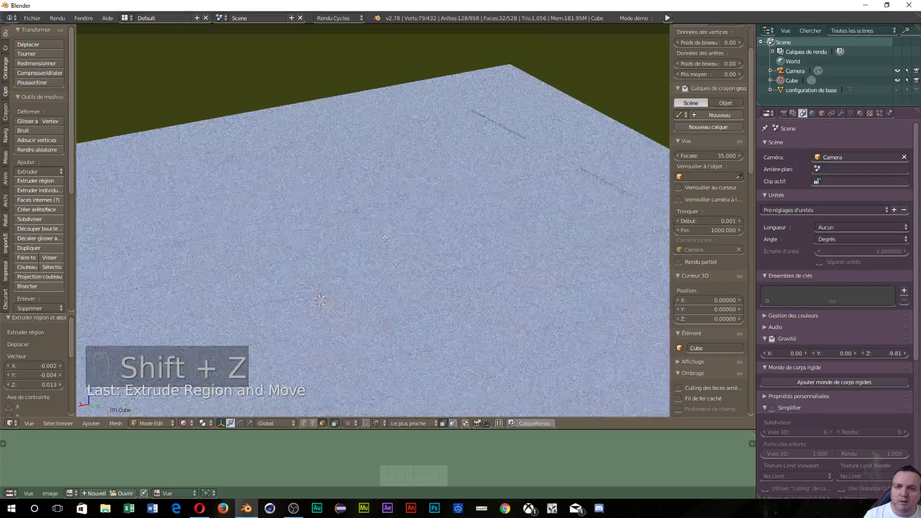
{"action": "middle_click_drag", "start_coordinate": [457, 282], "coordinate": [374, 306]}
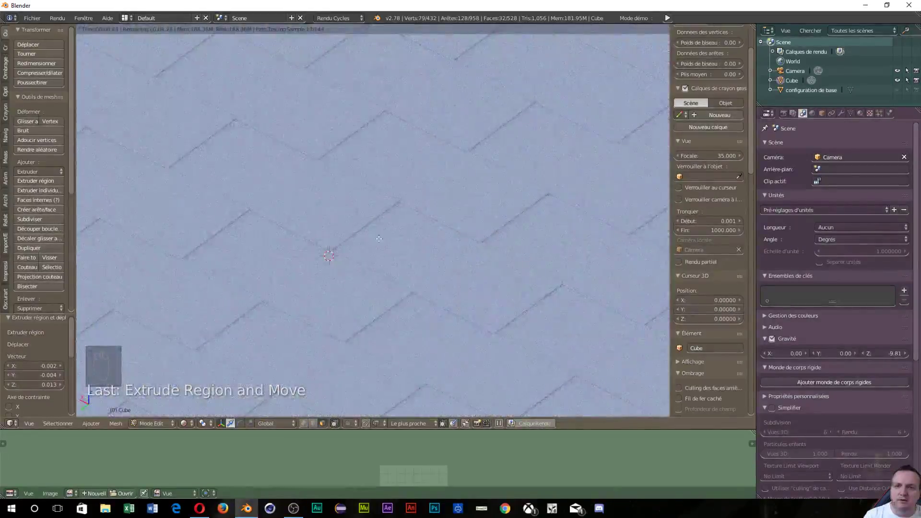
{"action": "scroll", "coordinate": [360, 249], "scroll_direction": "down", "scroll_amount": 3}
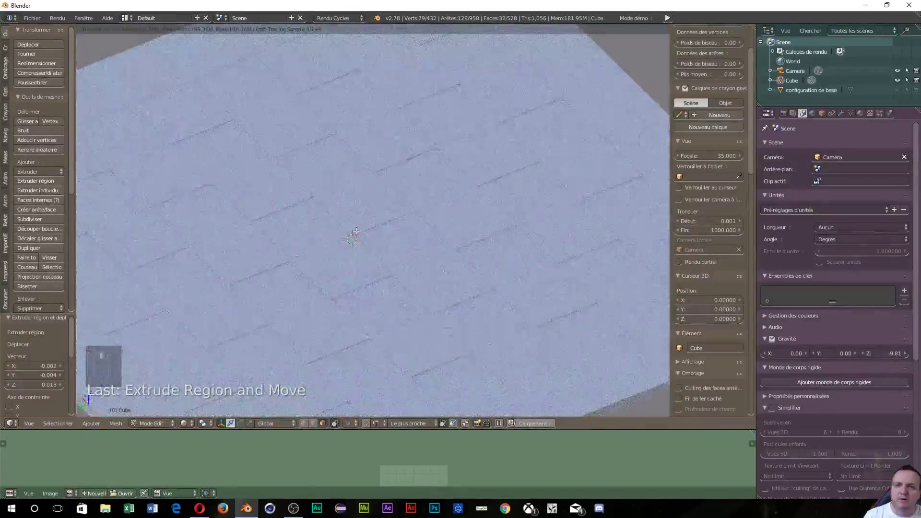
{"action": "scroll", "coordinate": [403, 230], "scroll_direction": "down", "scroll_amount": 2}
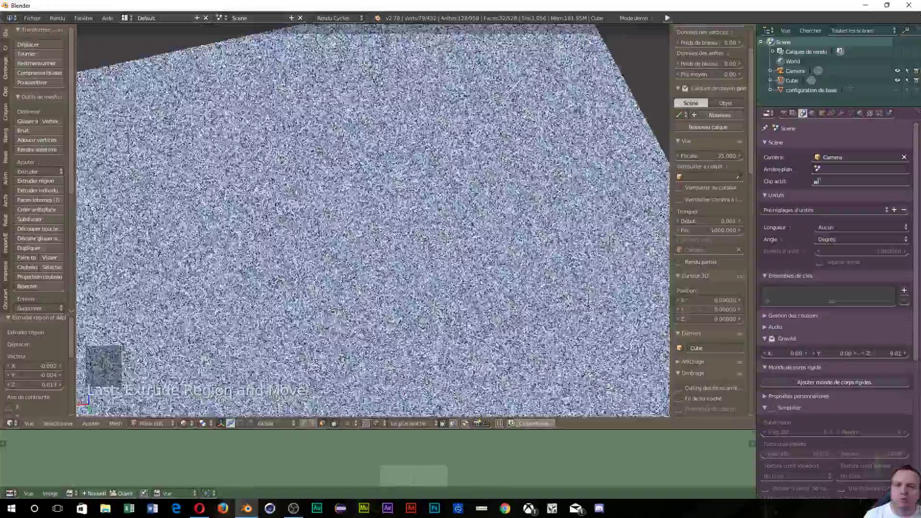
Return the board to solid shading and create a new material for it
{"action": "scroll", "coordinate": [431, 233], "scroll_direction": "up", "scroll_amount": 2}
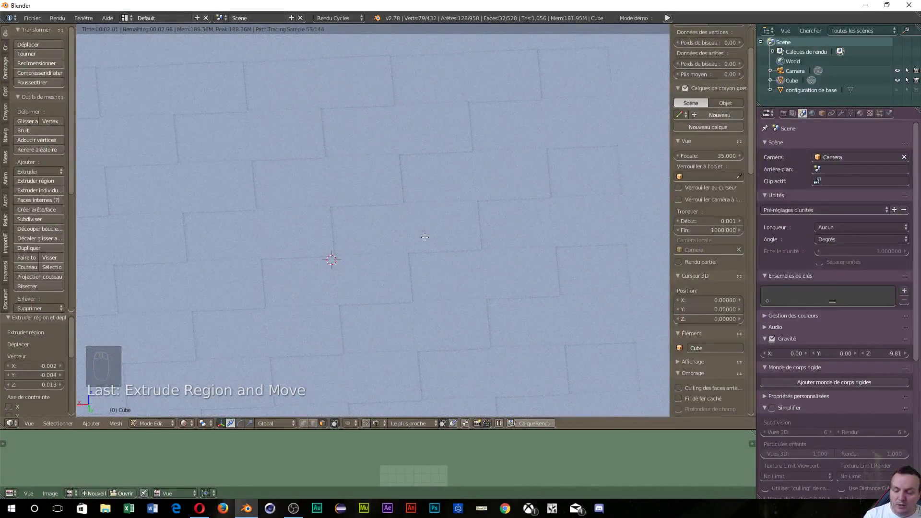
{"action": "key", "text": "shift+z"}
{"action": "scroll", "coordinate": [424, 237], "scroll_direction": "down", "scroll_amount": 3}
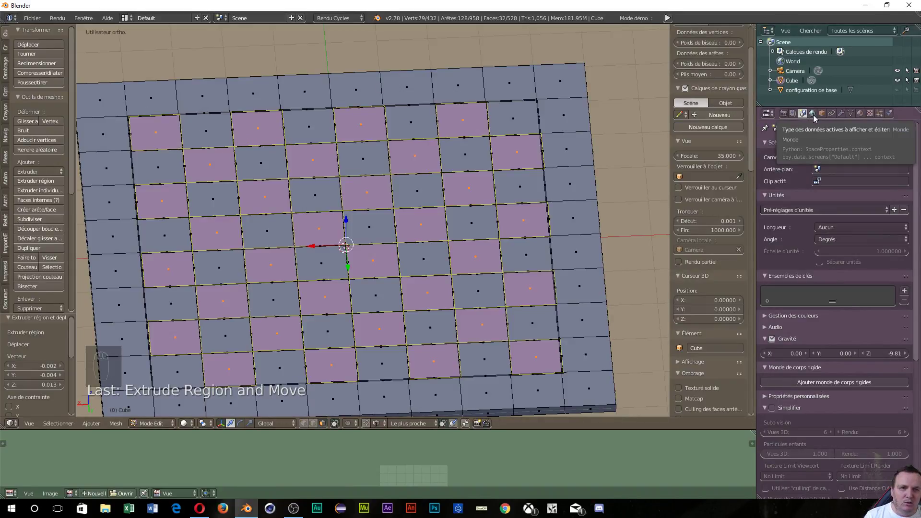
{"action": "left_click", "coordinate": [859, 114]}
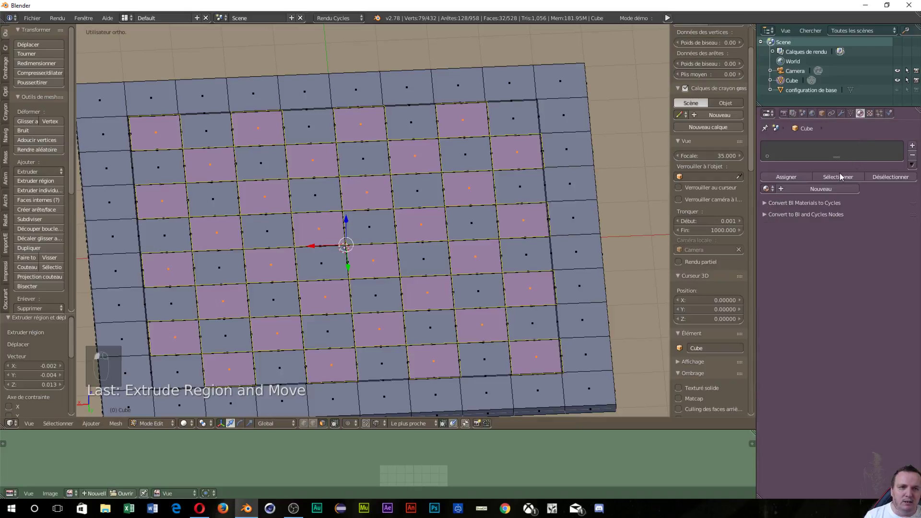
{"action": "left_click", "coordinate": [789, 189]}
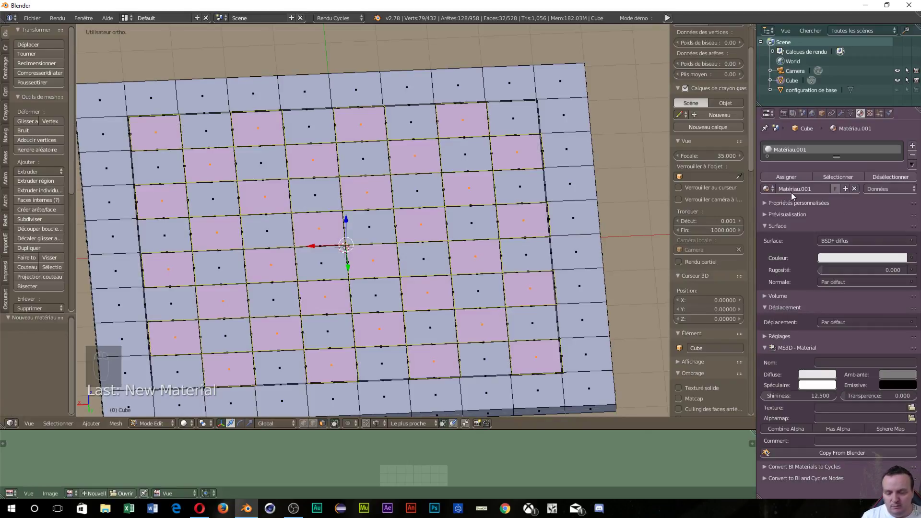
{"action": "key", "text": "c"}
{"action": "key", "text": "a"}
{"action": "key", "text": "s"}
{"action": "key", "text": "e"}
{"action": "key", "text": "space"}
{"action": "type", "text": "b"}
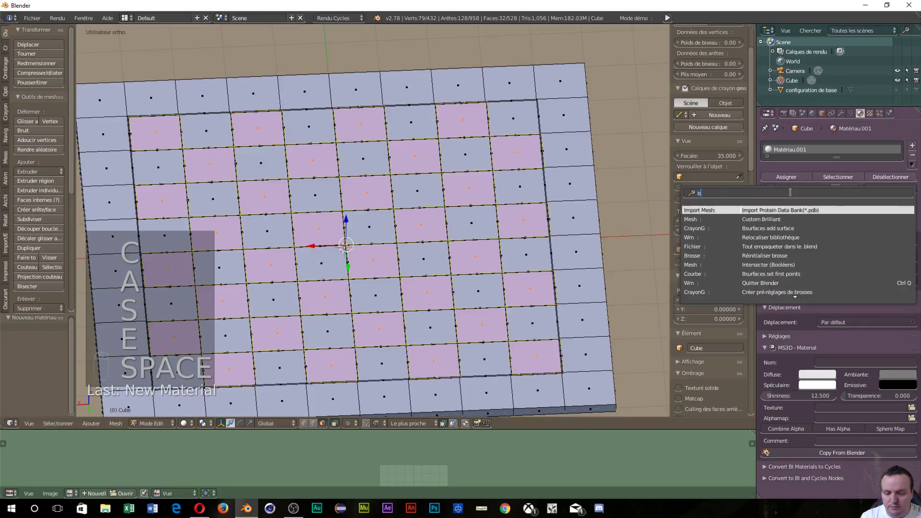
{"action": "type", "text": "lanche"}
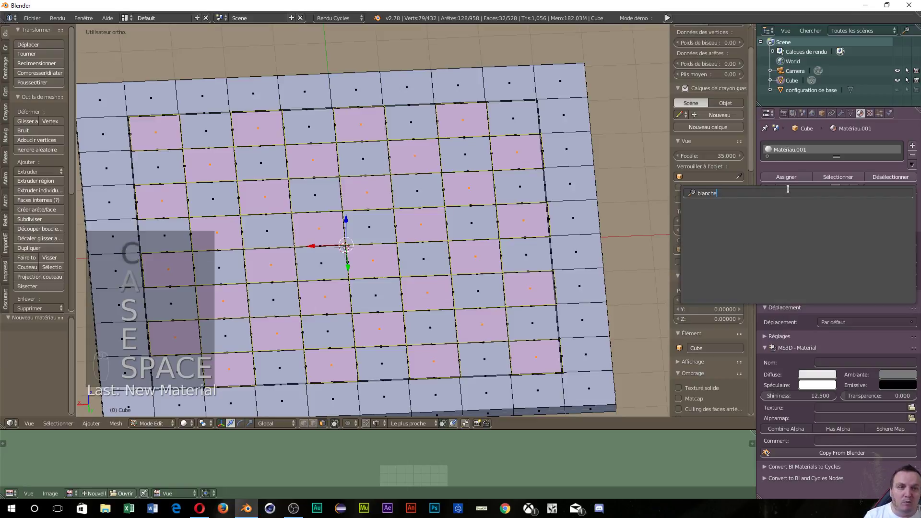
{"action": "key", "text": "Escape"}
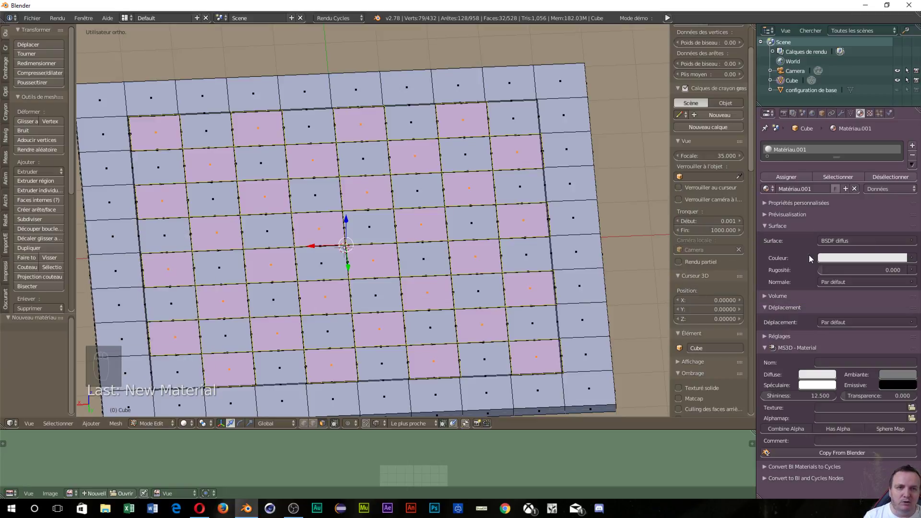
Rename the new material "case blanche", assign it to the selected alternating squares, and add a second material slot
{"action": "left_click", "coordinate": [815, 188]}
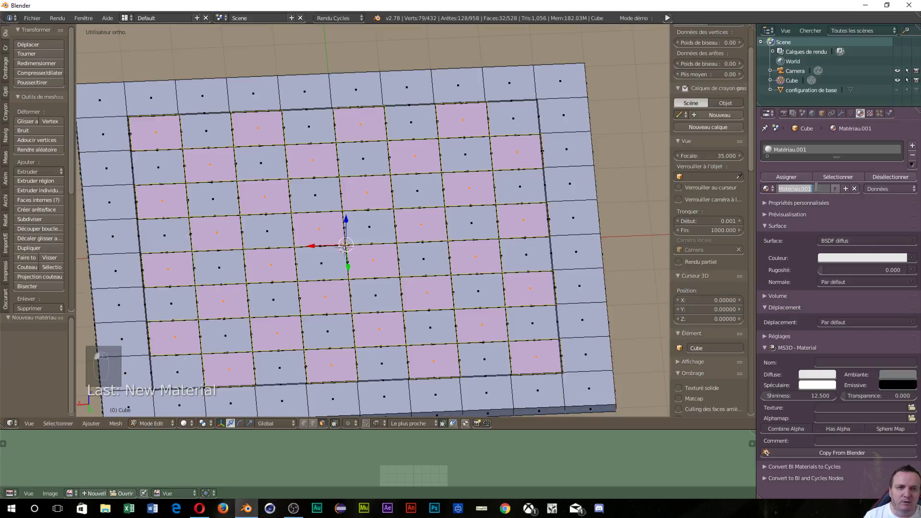
{"action": "type", "text": "case blanche"}
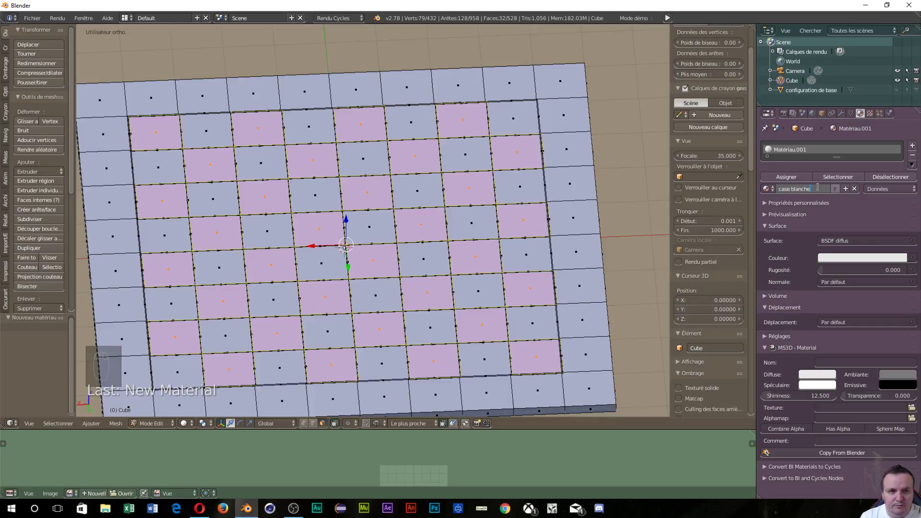
{"action": "key", "text": "Return"}
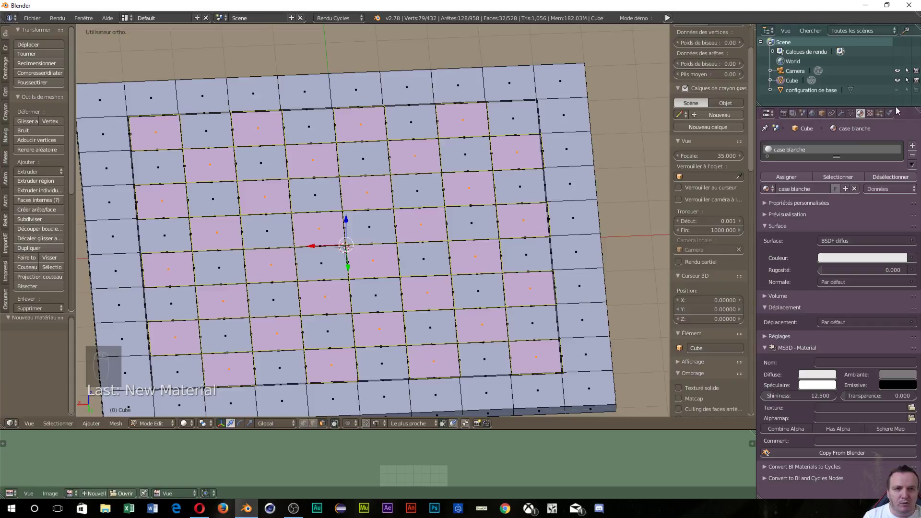
{"action": "left_click", "coordinate": [788, 177]}
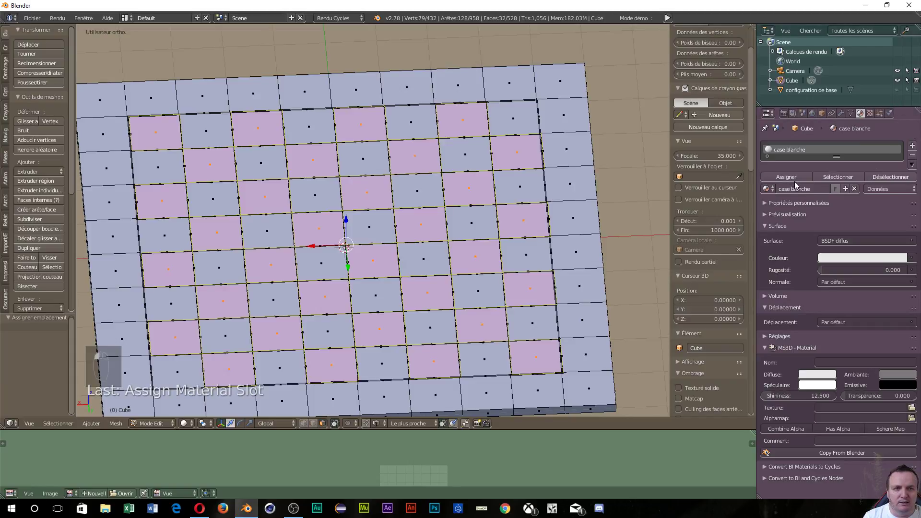
{"action": "left_click", "coordinate": [912, 147]}
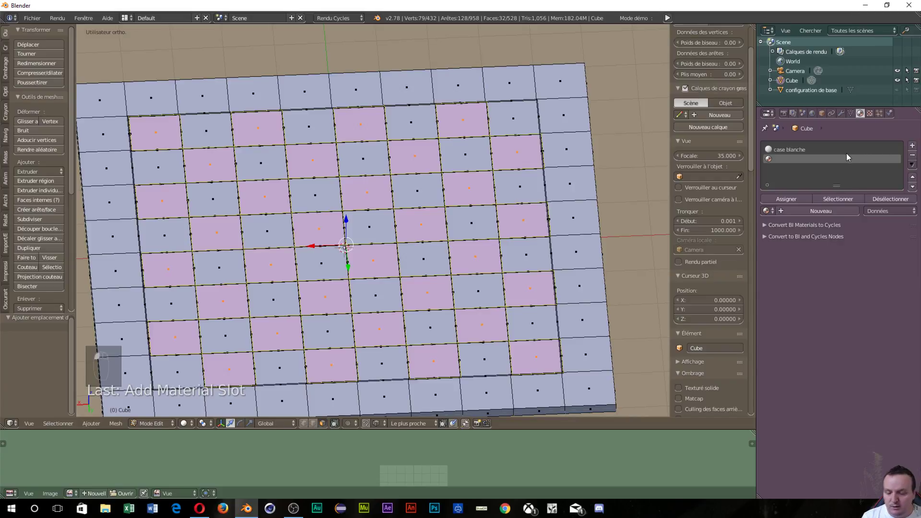
{"action": "key", "text": "c"}
{"action": "key", "text": "a"}
{"action": "key", "text": "s"}
{"action": "key", "text": "e"}
{"action": "key", "text": "space"}
{"action": "type", "text": "noiu"}
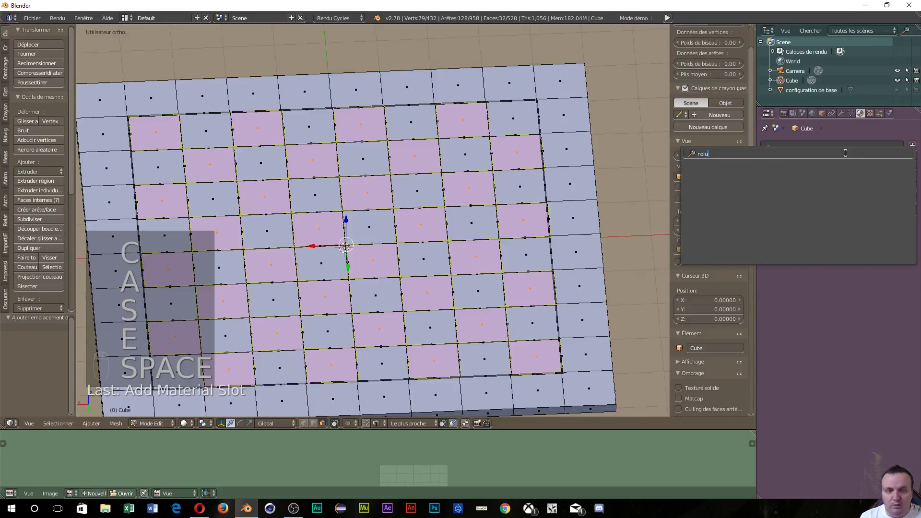
{"action": "key", "text": "BackSpace"}
{"action": "key", "text": "BackSpace"}
{"action": "key", "text": "BackSpace"}
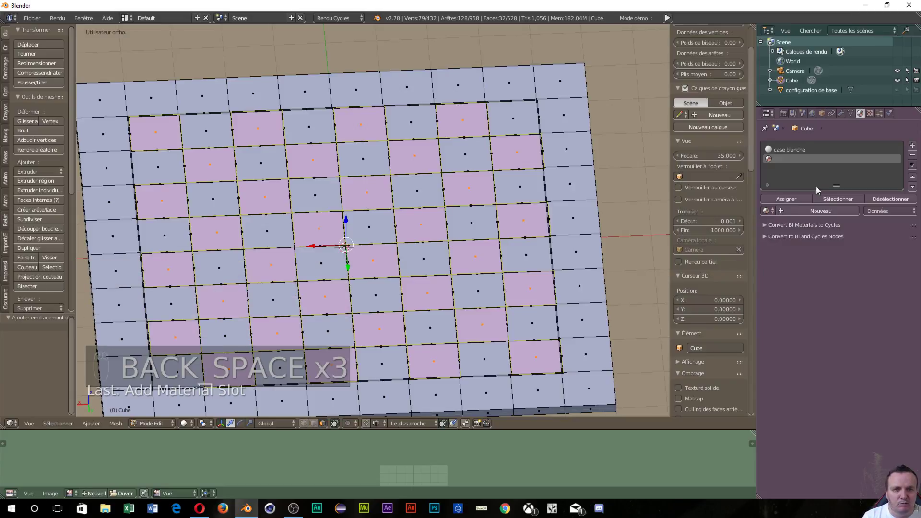
Create a material named "case noire" in the second slot and set its diffuse colour to near black
{"action": "left_click", "coordinate": [799, 210]}
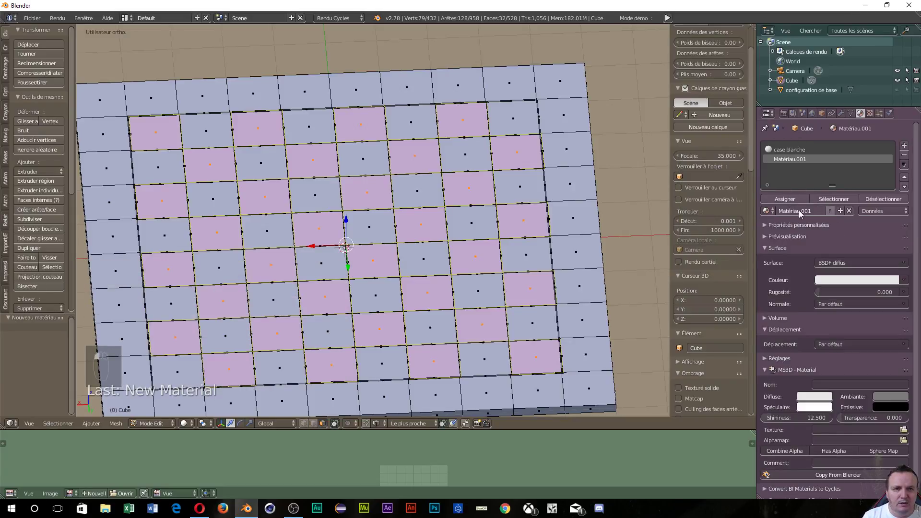
{"action": "left_click", "coordinate": [789, 210]}
{"action": "type", "text": "c"}
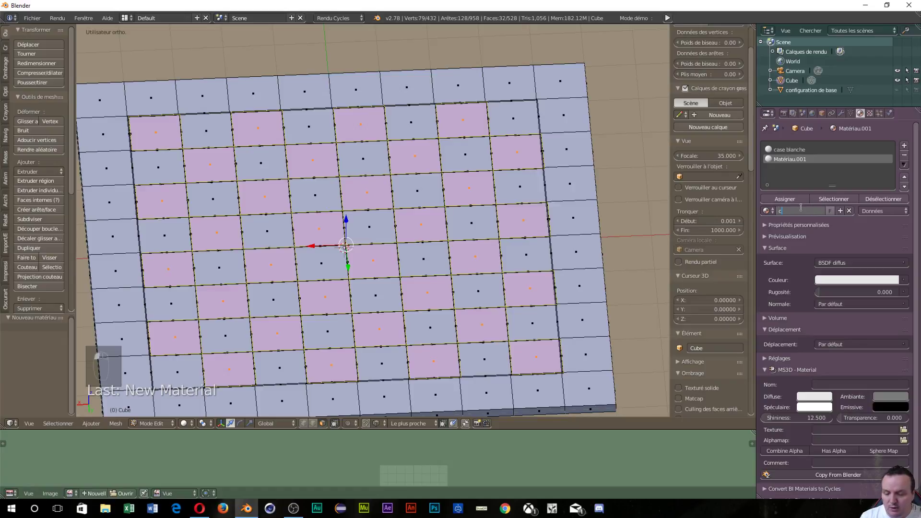
{"action": "type", "text": "ase noire"}
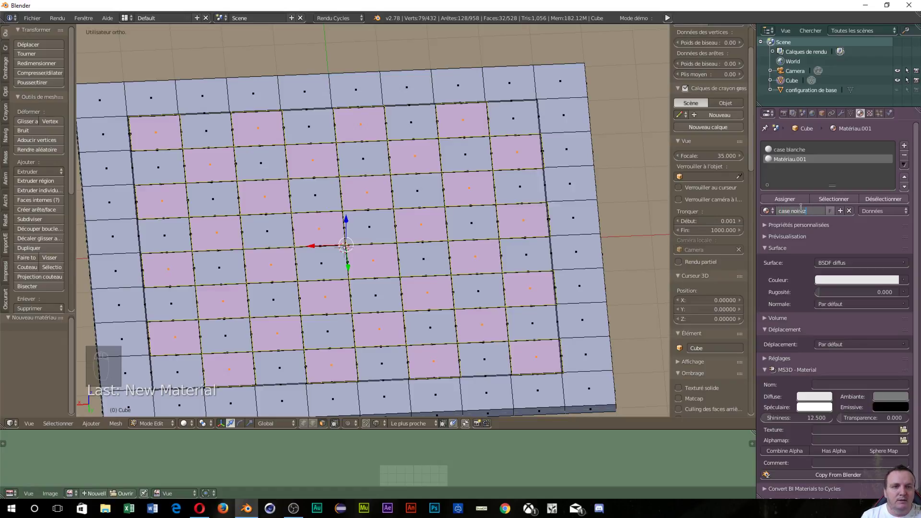
{"action": "key", "text": "Return"}
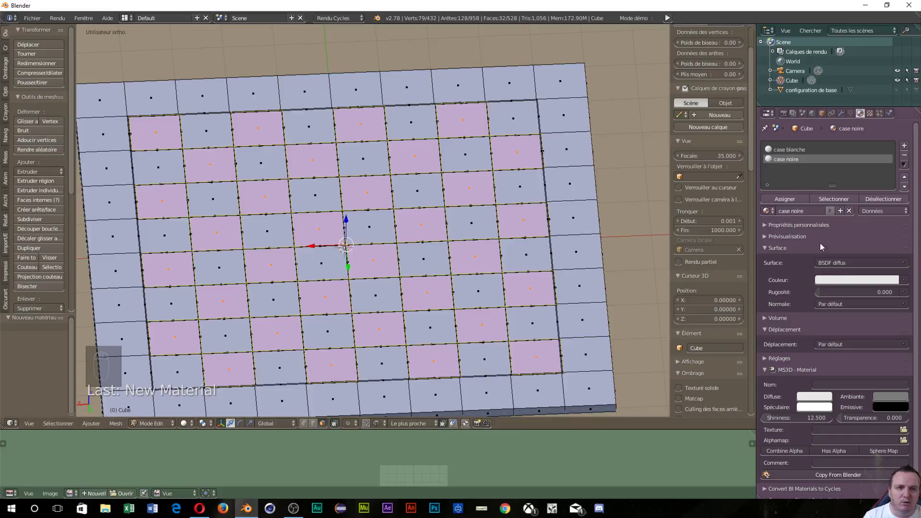
{"action": "left_click", "coordinate": [853, 280]}
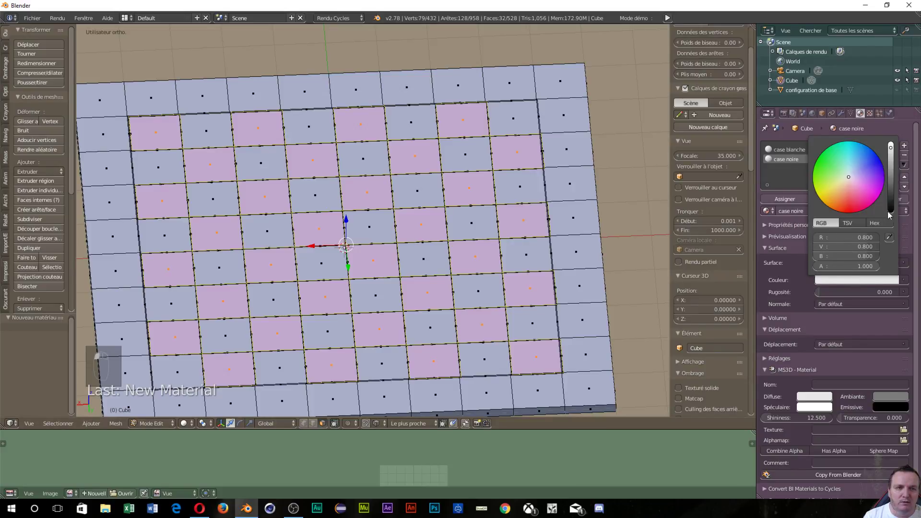
{"action": "left_click_drag", "start_coordinate": [888, 211], "coordinate": [890, 212]}
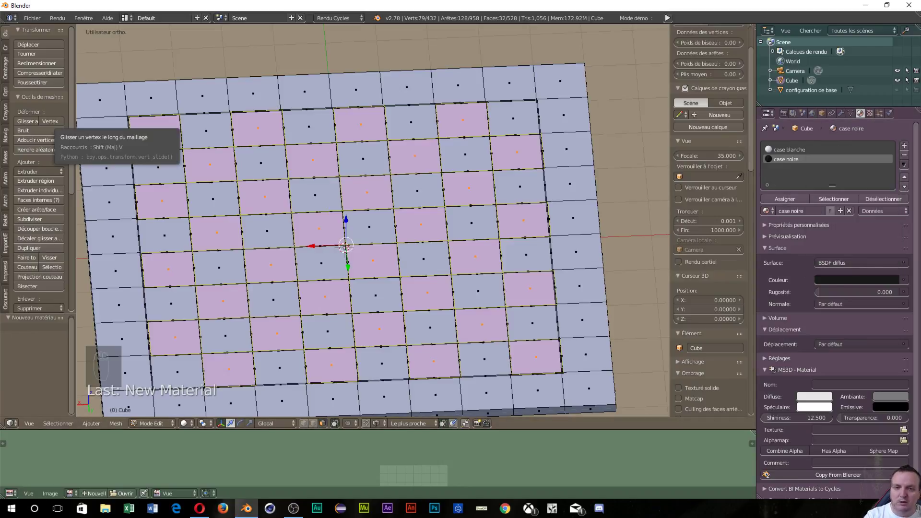
Assign "case noire" to all the other faces by inverting the selection, and show the materials in the viewport
{"action": "key", "text": "ctrl+i"}
{"action": "key", "text": "ctrl+i"}
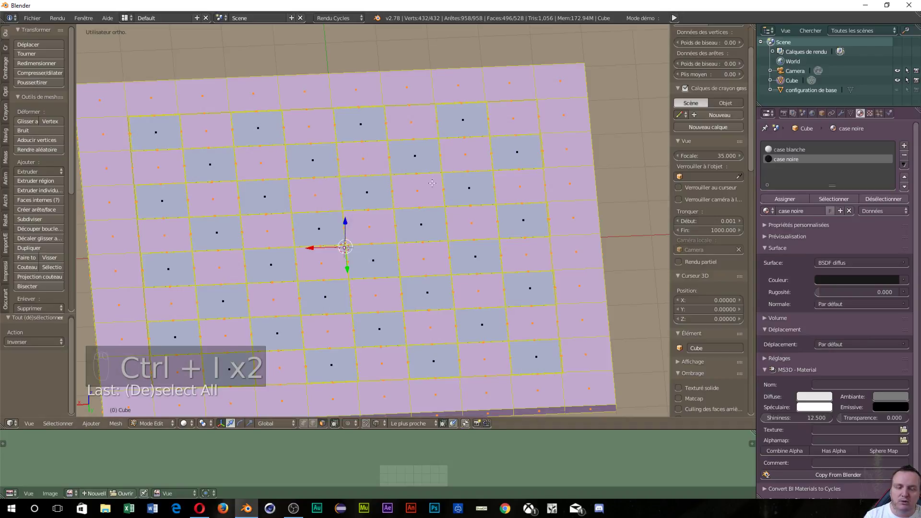
{"action": "left_click", "coordinate": [794, 199]}
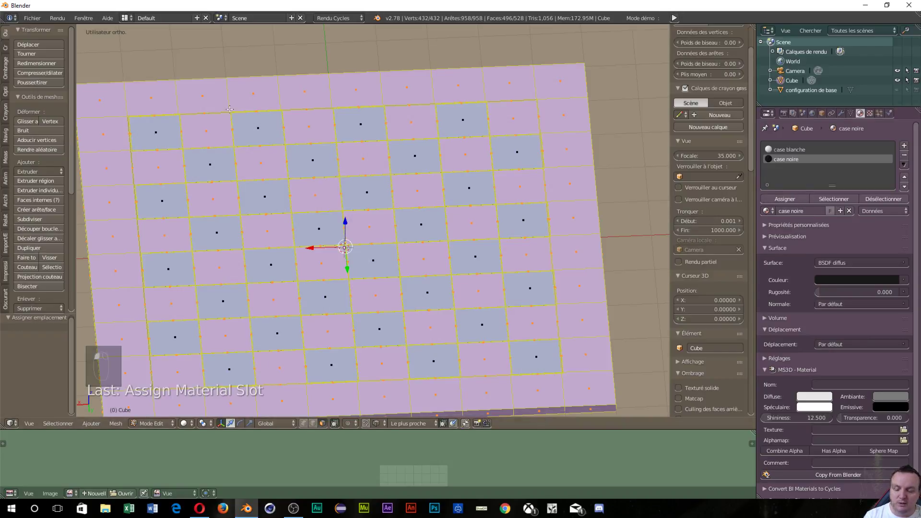
{"action": "left_click", "coordinate": [191, 424]}
{"action": "left_click", "coordinate": [201, 370]}
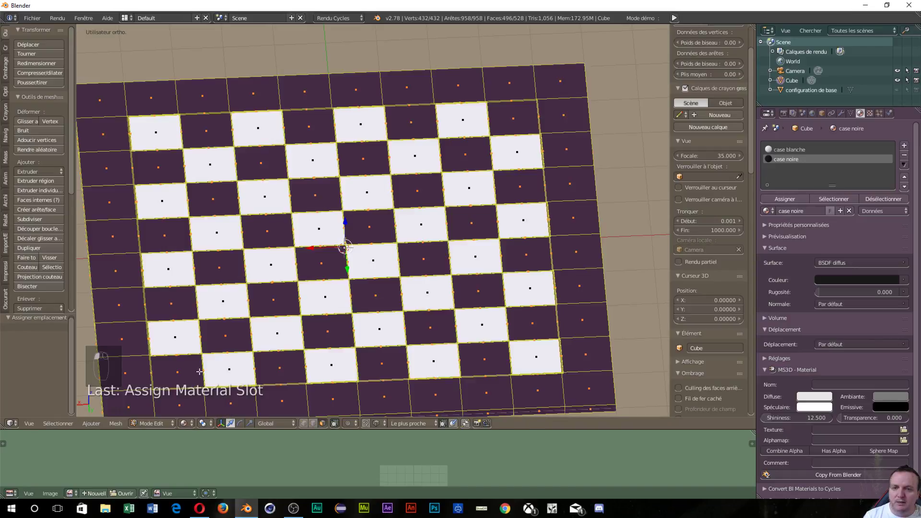
Return the board to Object Mode and inspect it in rendered shading with a perspective view
{"action": "middle_click_drag", "start_coordinate": [233, 338], "coordinate": [161, 355]}
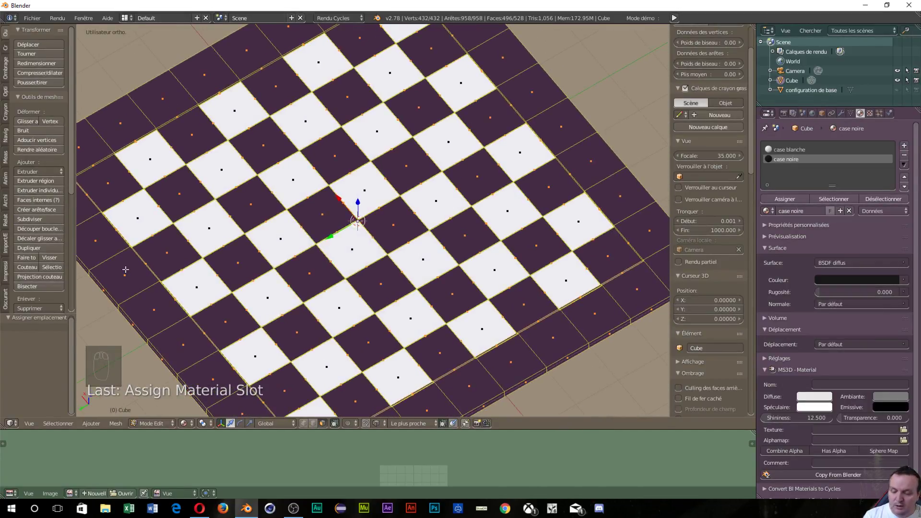
{"action": "middle_click_drag", "start_coordinate": [164, 221], "coordinate": [197, 211]}
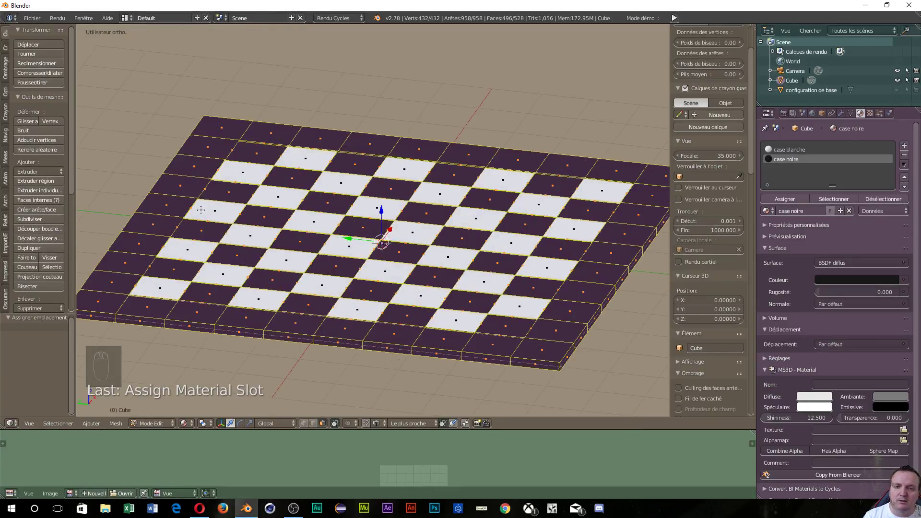
{"action": "key", "text": "Tab"}
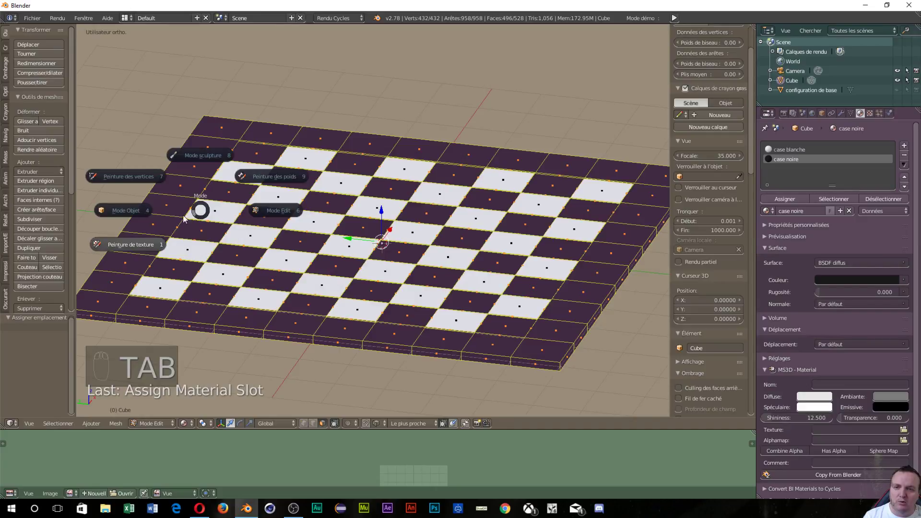
{"action": "left_click", "coordinate": [123, 217]}
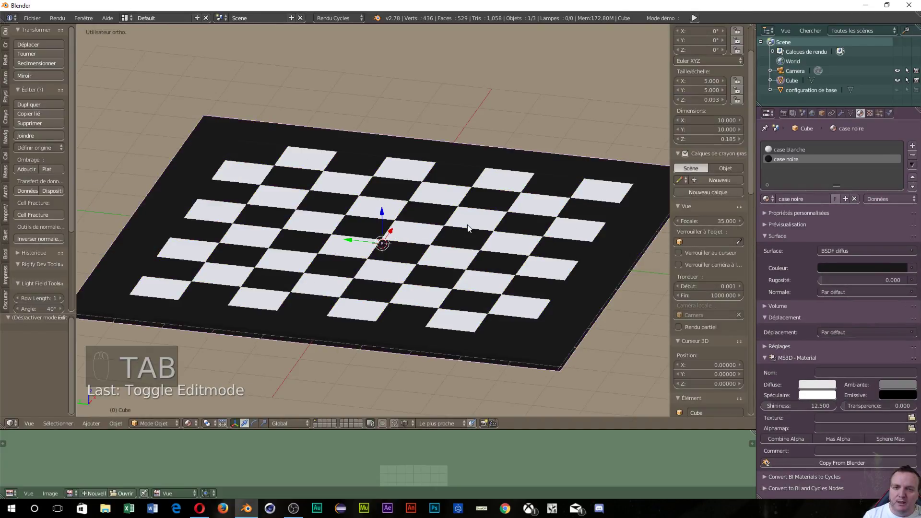
{"action": "key", "text": "shift+z"}
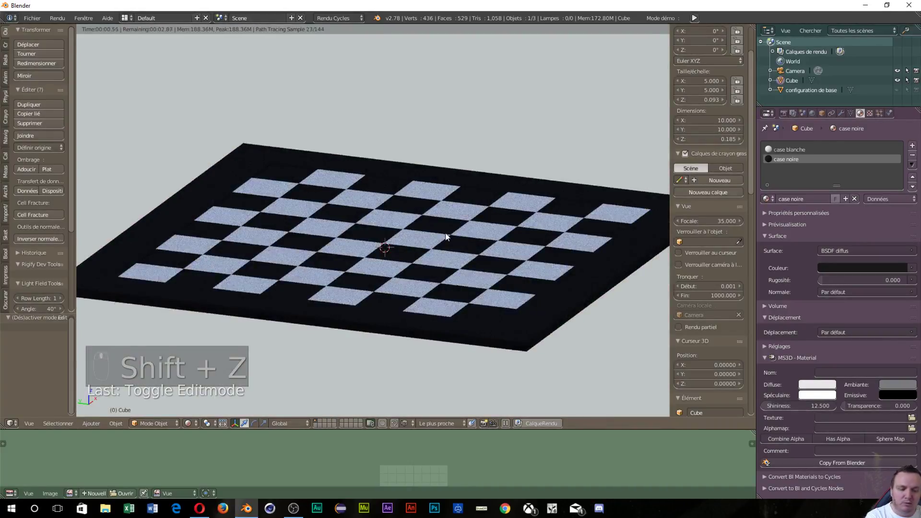
{"action": "key", "text": "KP_5"}
{"action": "middle_click_drag", "start_coordinate": [442, 235], "coordinate": [422, 293]}
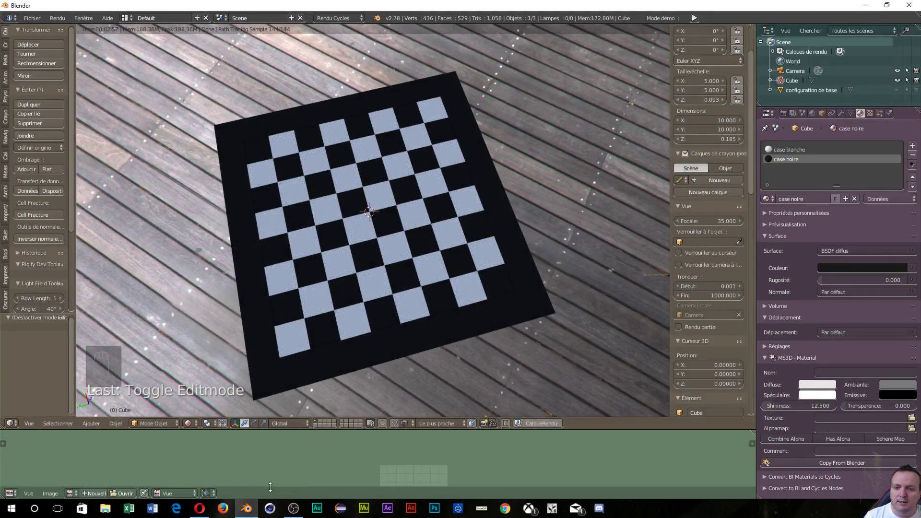
Switch to the Opera browser and run a Google web search for "texture .com"
{"action": "left_click", "coordinate": [199, 508]}
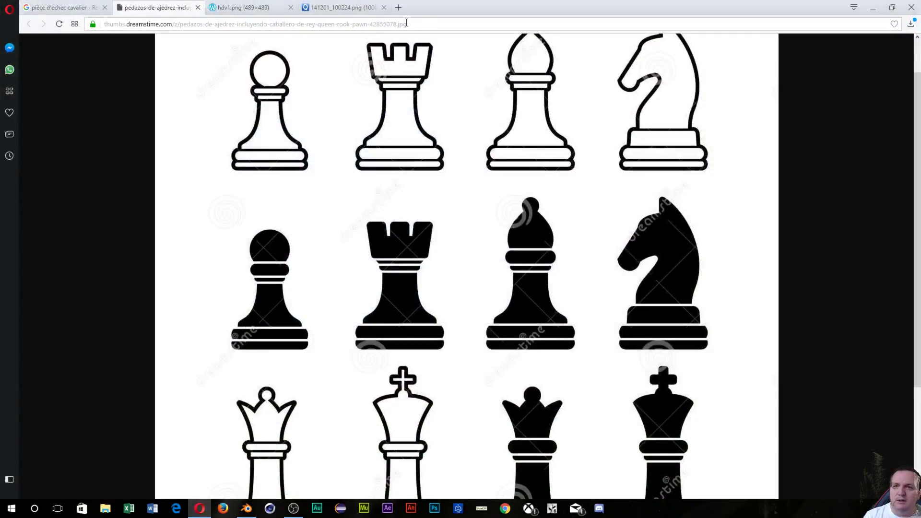
{"action": "left_click", "coordinate": [53, 8]}
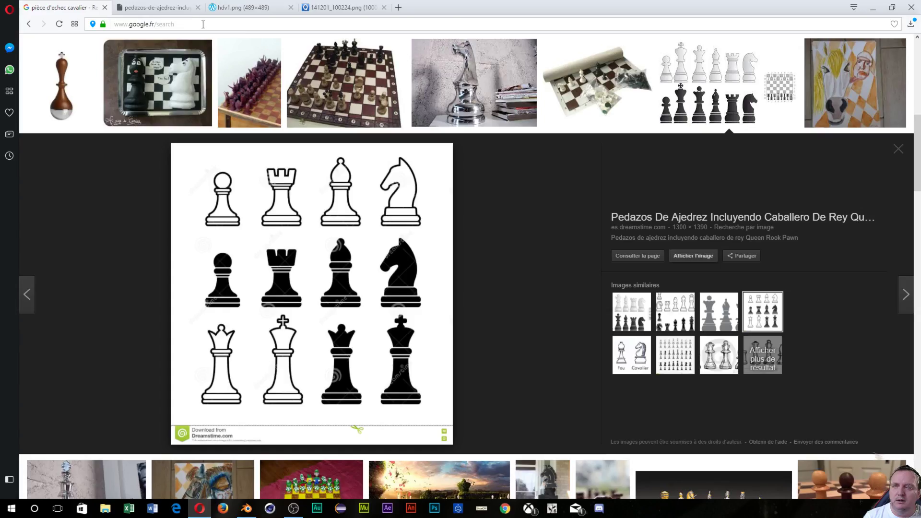
{"action": "left_click", "coordinate": [202, 24]}
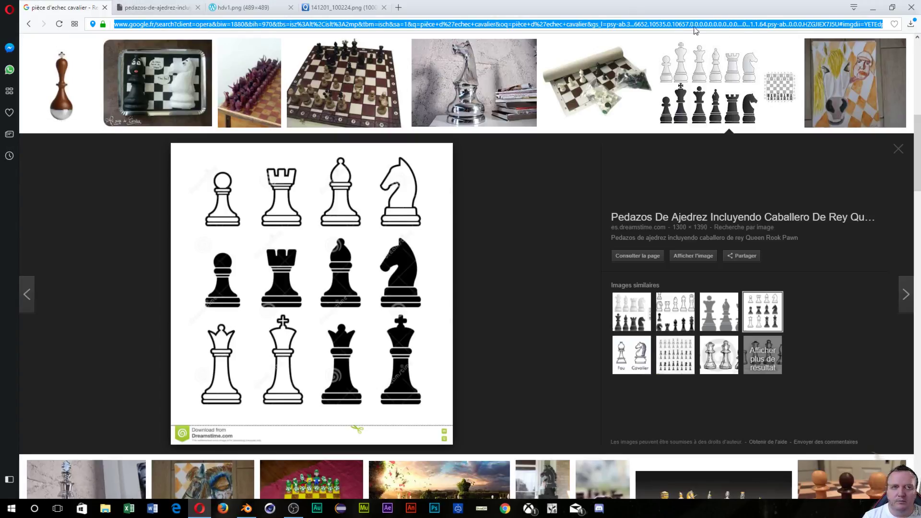
{"action": "left_click", "coordinate": [34, 23]}
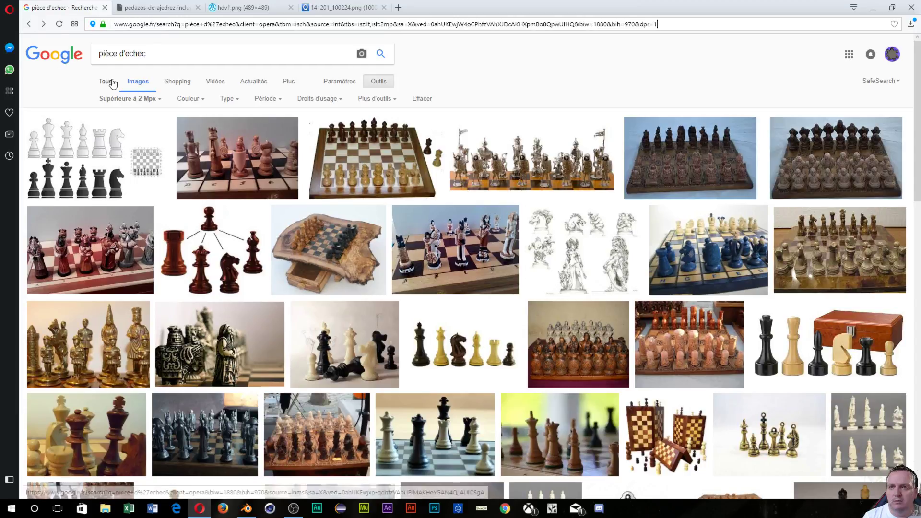
{"action": "left_click", "coordinate": [108, 83]}
{"action": "left_click", "coordinate": [173, 50]}
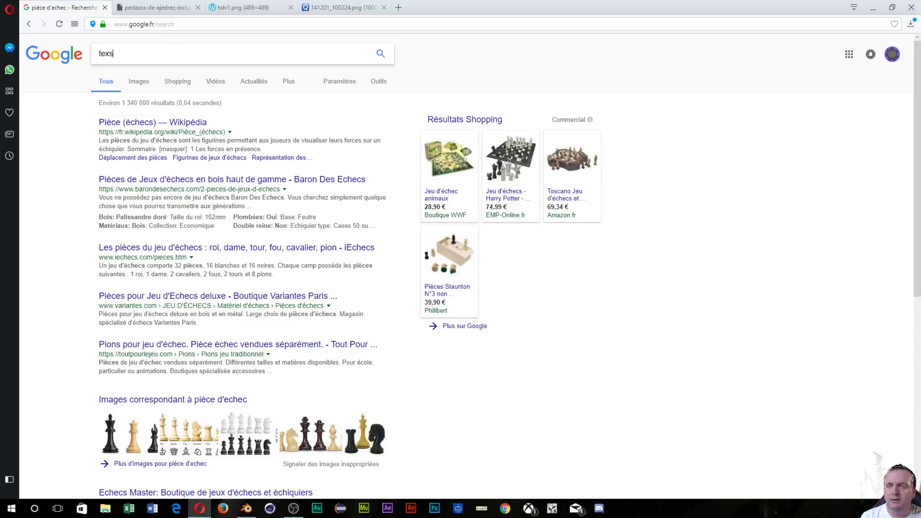
{"action": "type", "text": "texture .com"}
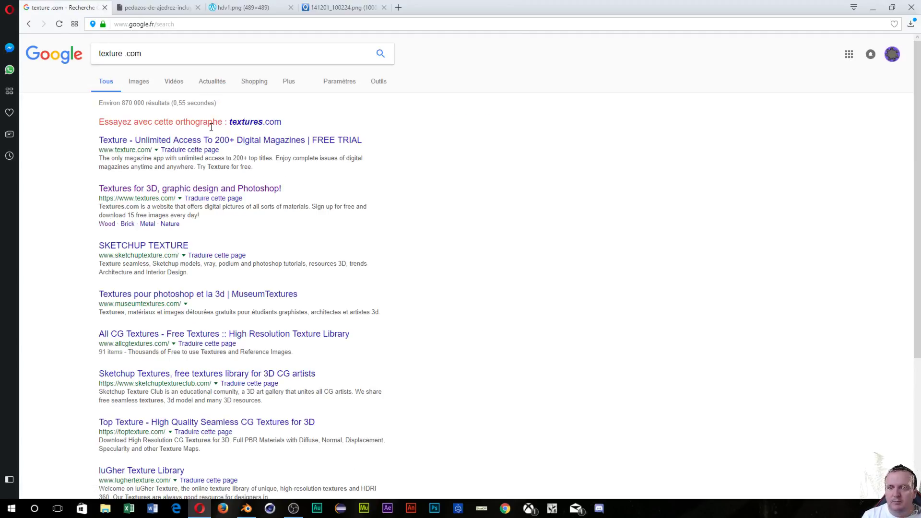
{"action": "left_click", "coordinate": [217, 140]}
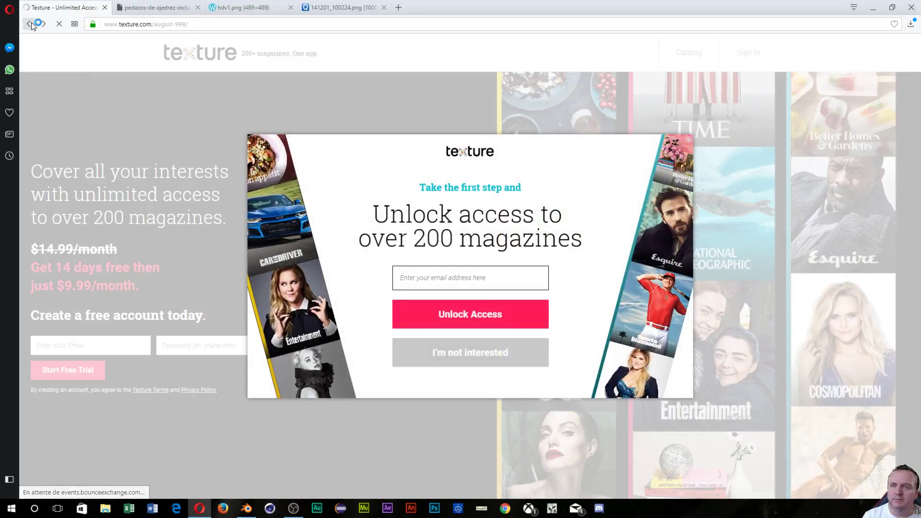
{"action": "left_click", "coordinate": [29, 24]}
{"action": "left_click", "coordinate": [30, 24]}
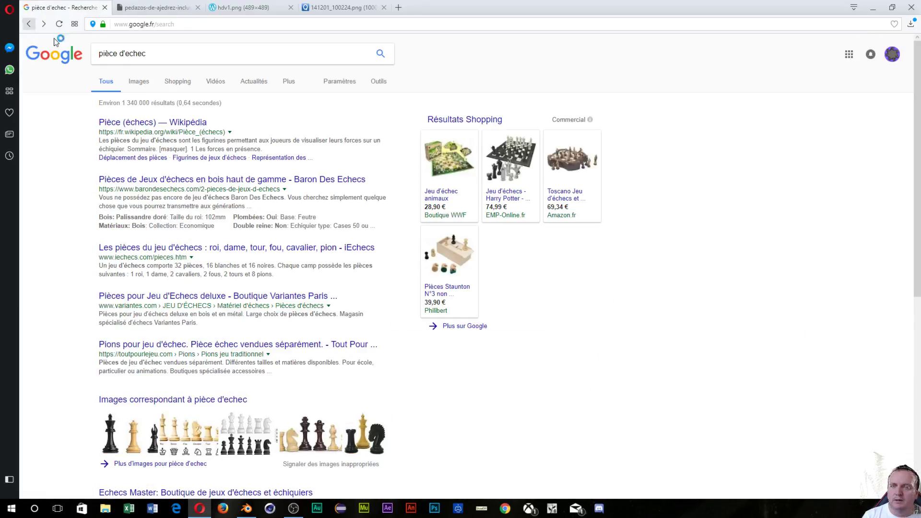
Search Google for "cg texture" and open the textures.com website
{"action": "left_click", "coordinate": [163, 53]}
{"action": "type", "text": "dg"}
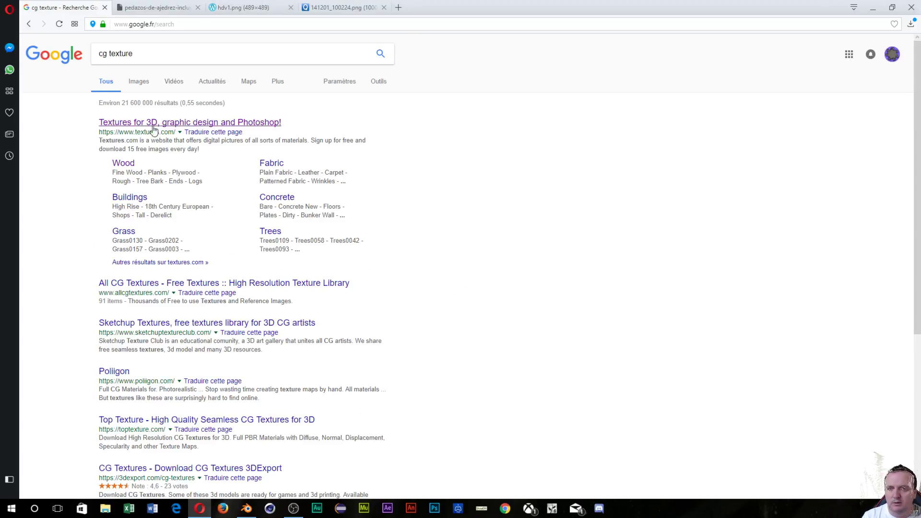
{"action": "left_click", "coordinate": [195, 124]}
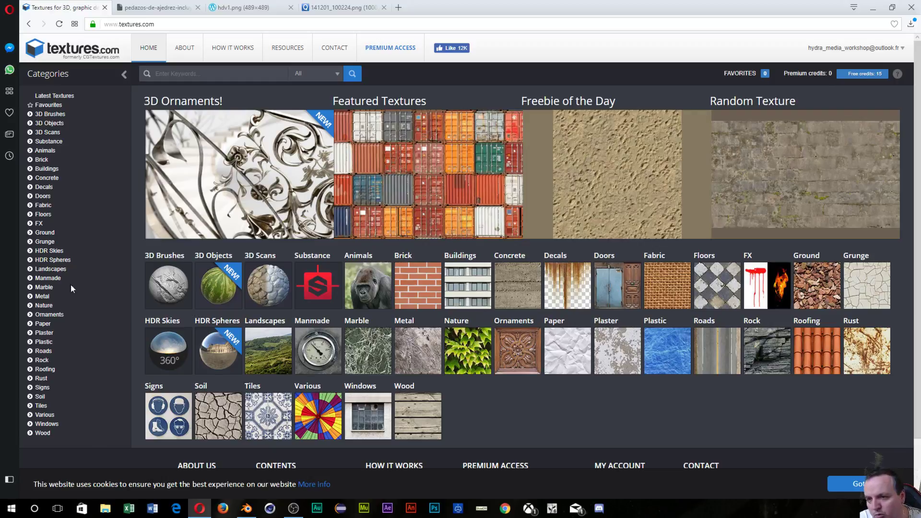
Open the Fine Wood subcategory of the Wood textures
{"action": "left_click", "coordinate": [43, 433]}
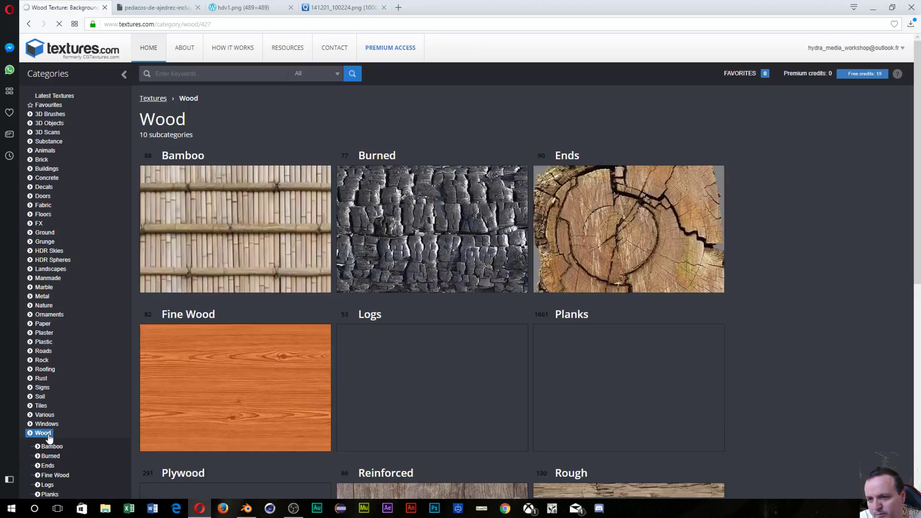
{"action": "scroll", "coordinate": [211, 371], "scroll_direction": "down", "scroll_amount": 4}
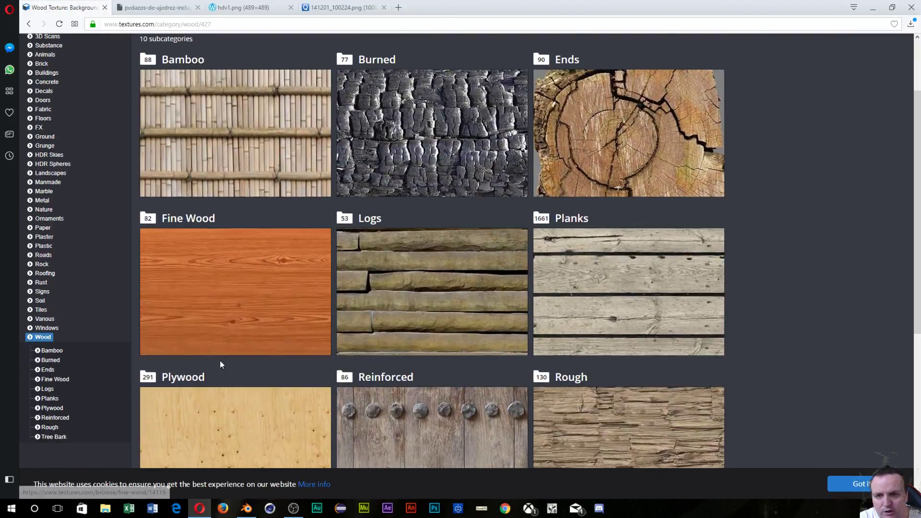
{"action": "left_click", "coordinate": [214, 203]}
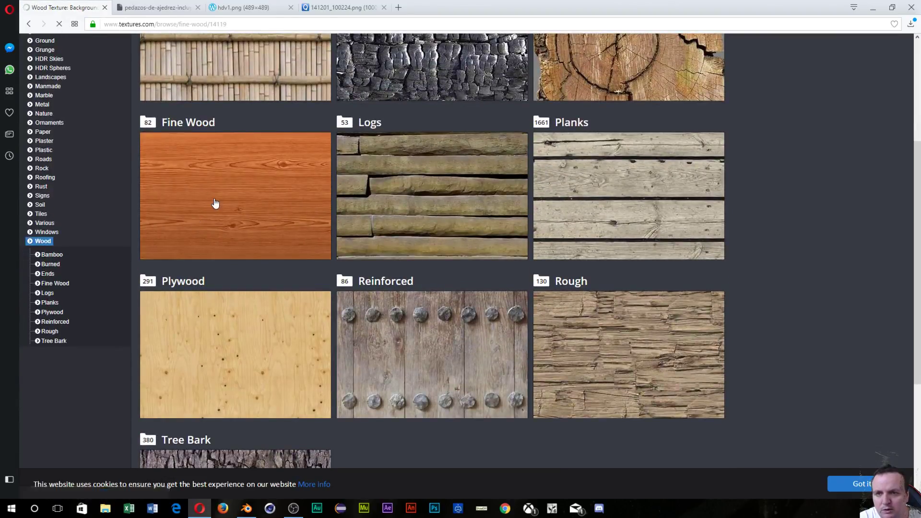
Look through the Fine Wood textures for a wood pattern suited to the chessboard
{"action": "scroll", "coordinate": [202, 216], "scroll_direction": "down", "scroll_amount": 2}
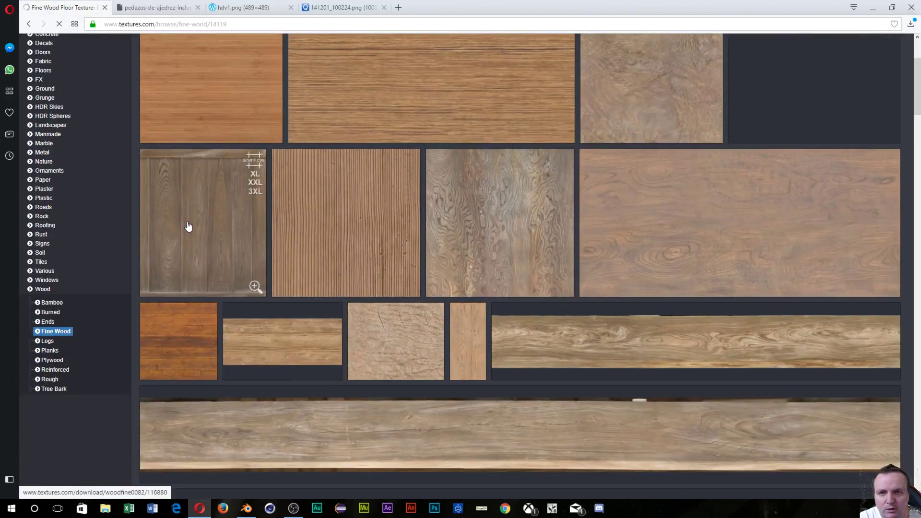
{"action": "scroll", "coordinate": [187, 226], "scroll_direction": "up", "scroll_amount": 1}
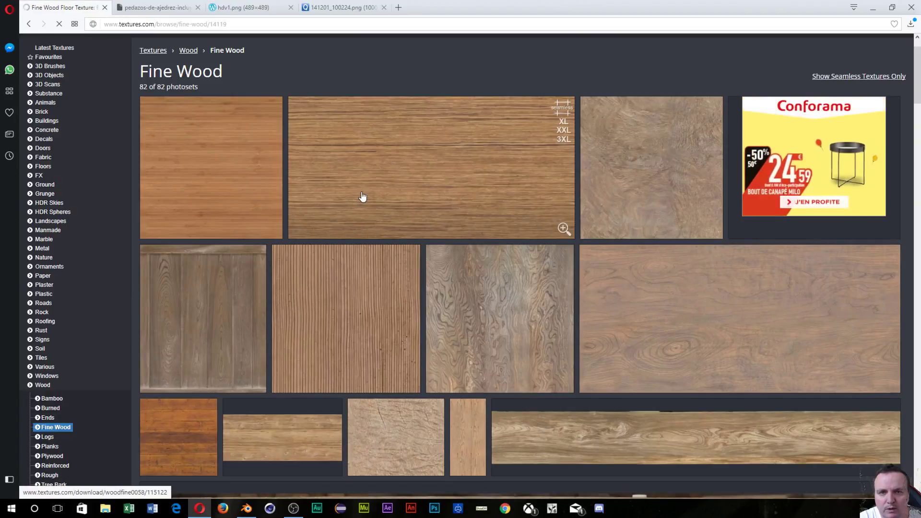
{"action": "scroll", "coordinate": [477, 293], "scroll_direction": "down", "scroll_amount": 1}
{"action": "scroll", "coordinate": [477, 293], "scroll_direction": "down", "scroll_amount": 3}
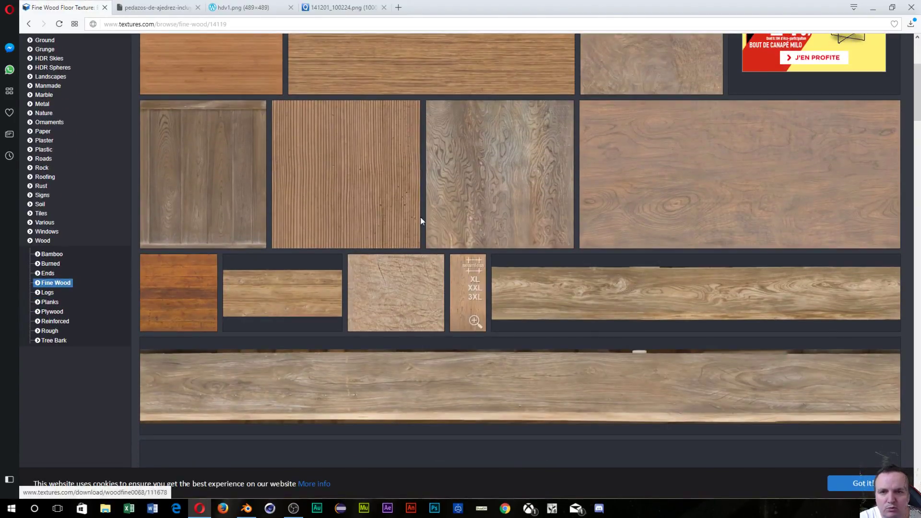
{"action": "scroll", "coordinate": [201, 303], "scroll_direction": "down", "scroll_amount": 10}
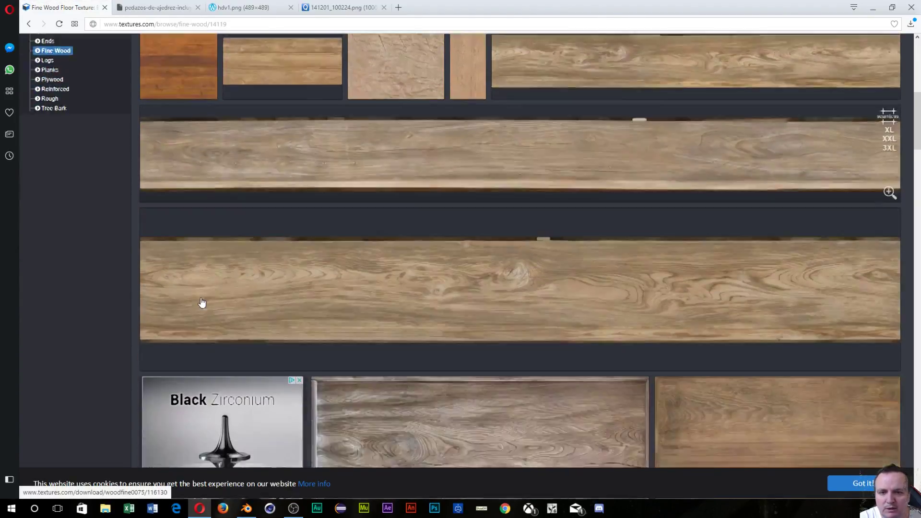
{"action": "scroll", "coordinate": [201, 303], "scroll_direction": "down", "scroll_amount": 10}
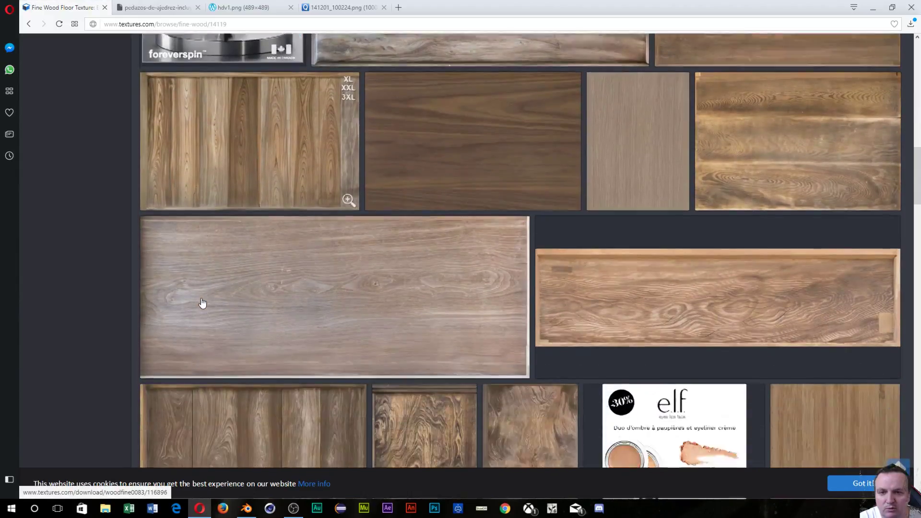
{"action": "scroll", "coordinate": [203, 303], "scroll_direction": "down", "scroll_amount": 4}
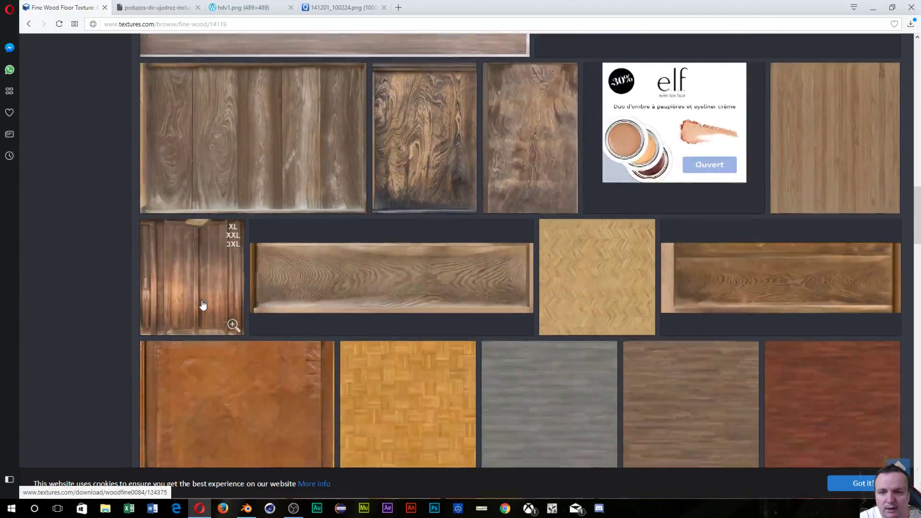
{"action": "scroll", "coordinate": [203, 305], "scroll_direction": "down", "scroll_amount": 8}
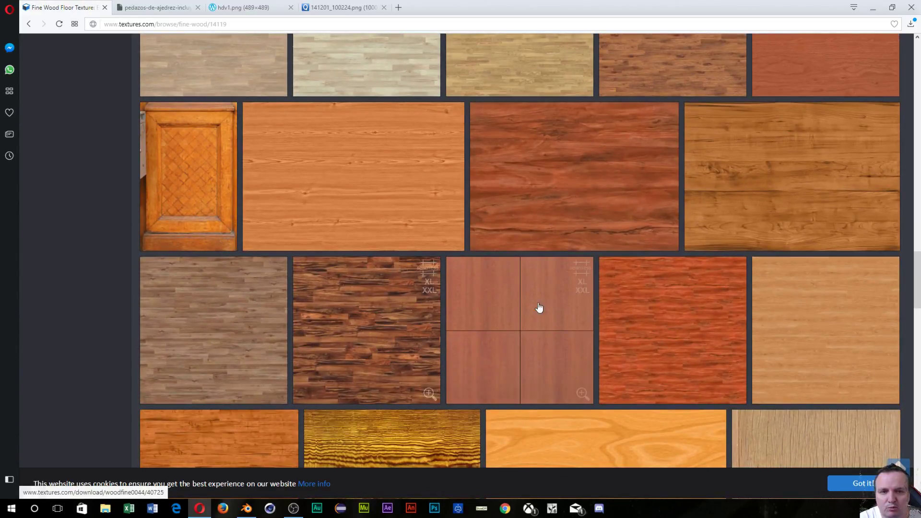
{"action": "scroll", "coordinate": [344, 168], "scroll_direction": "down", "scroll_amount": 1}
{"action": "scroll", "coordinate": [333, 175], "scroll_direction": "down", "scroll_amount": 3}
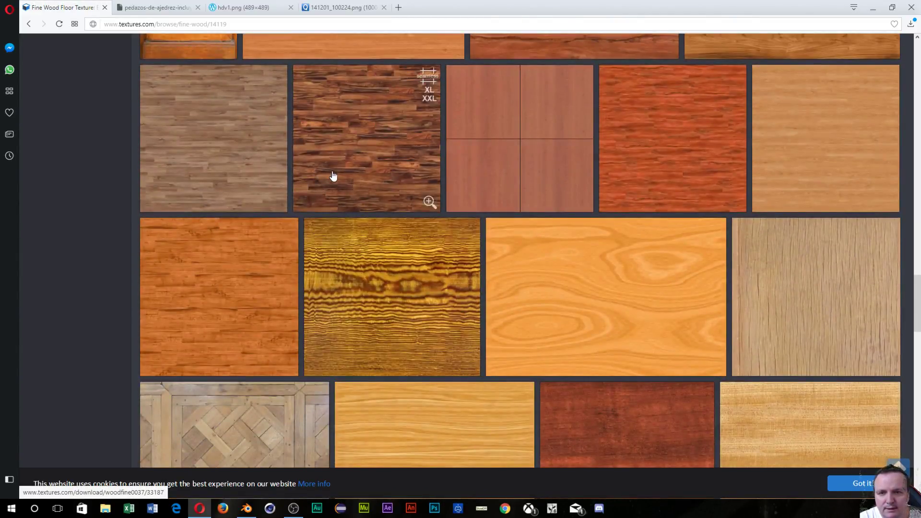
{"action": "scroll", "coordinate": [333, 176], "scroll_direction": "down", "scroll_amount": 2}
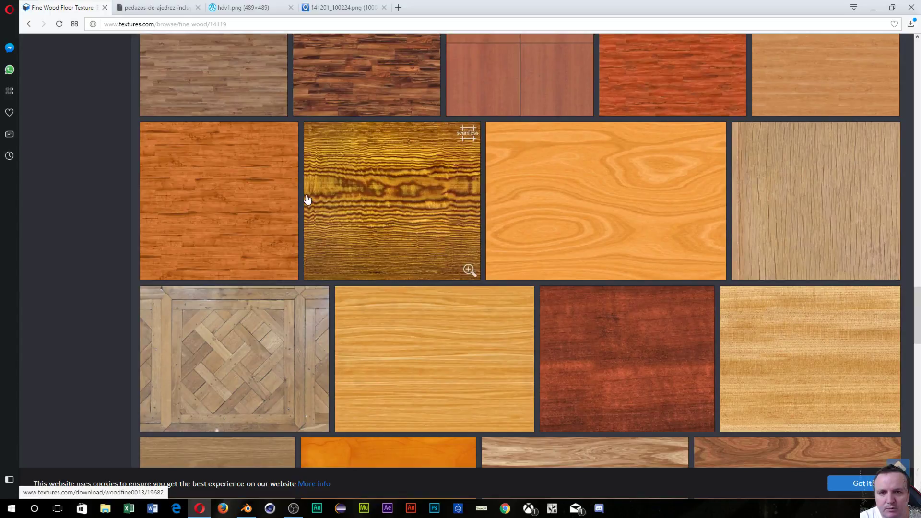
{"action": "scroll", "coordinate": [404, 365], "scroll_direction": "down", "scroll_amount": 3}
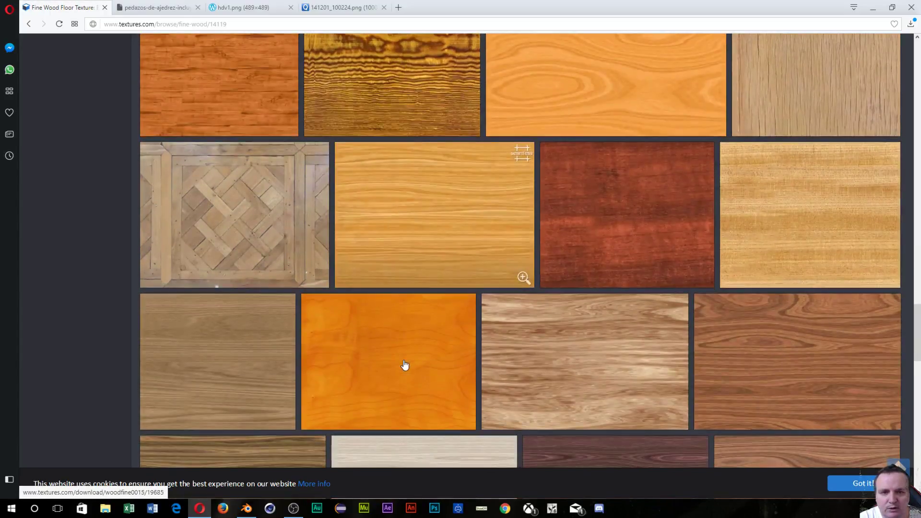
{"action": "scroll", "coordinate": [405, 366], "scroll_direction": "down", "scroll_amount": 3}
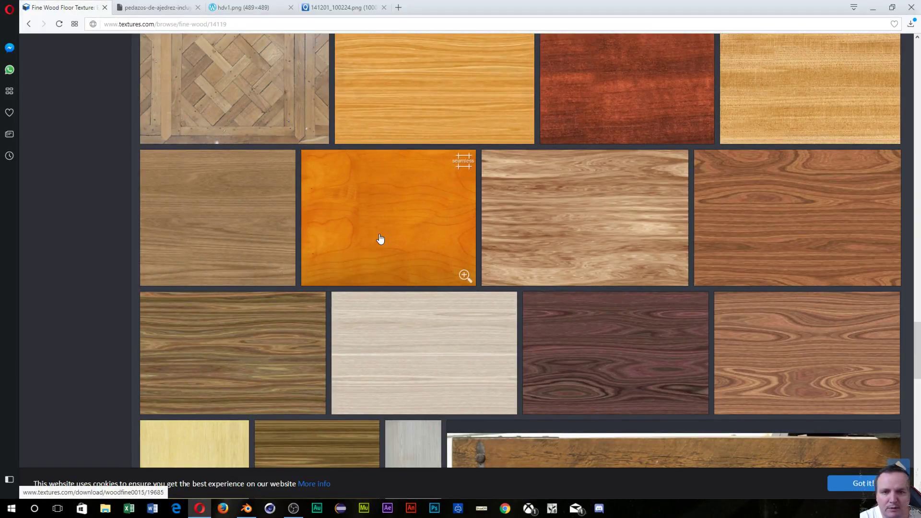
Download the small 1228x960 image of the orange WoodFine0015 texture and show the file in its download folder
{"action": "left_click", "coordinate": [431, 278]}
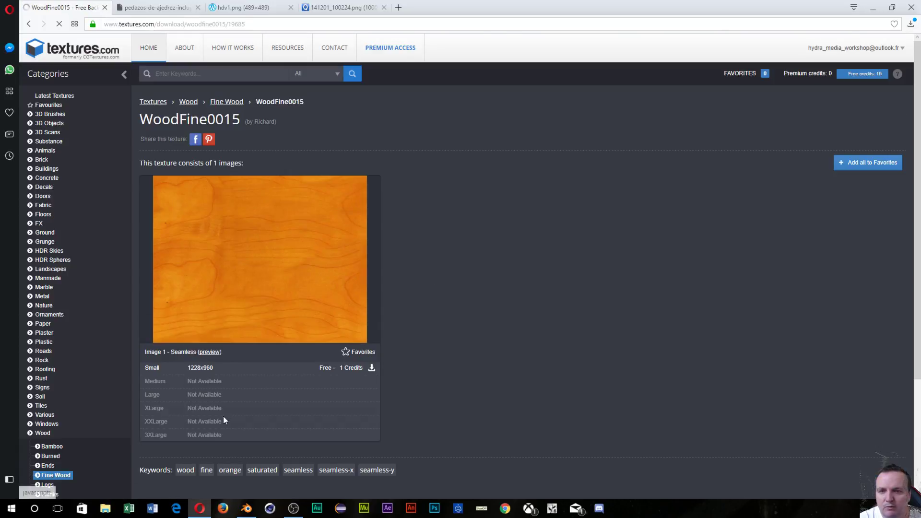
{"action": "left_click", "coordinate": [353, 368]}
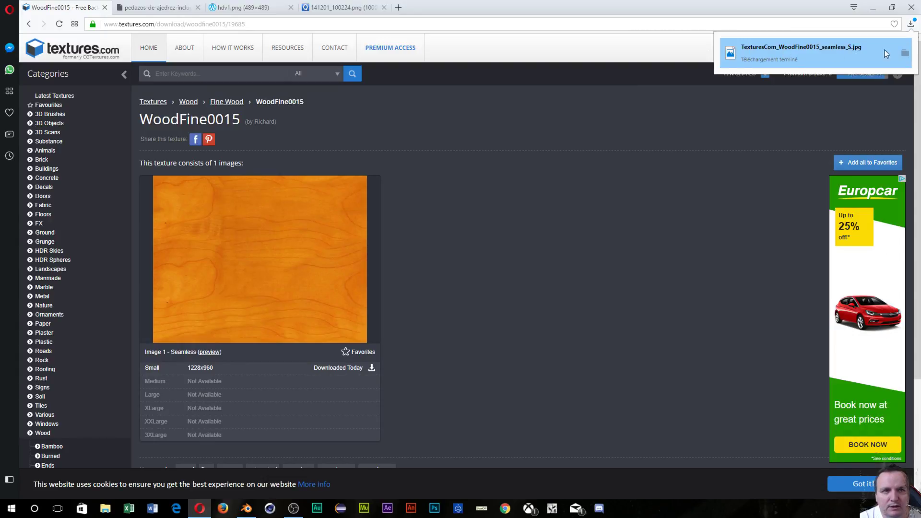
{"action": "left_click", "coordinate": [905, 53]}
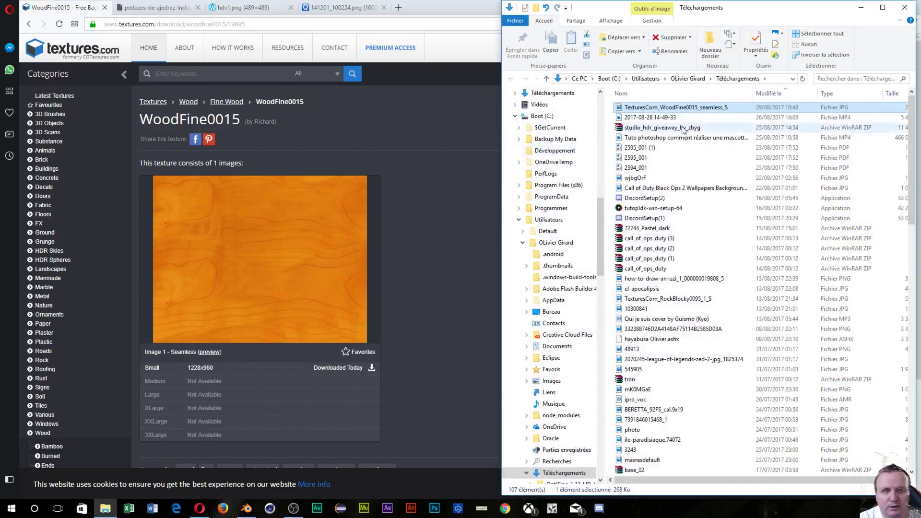
Move TexturesCom_WoodFine0015_seamless_S from the downloads to the desktop folder "tuto jeu d'echec" and close the file explorer
{"action": "right_click", "coordinate": [700, 110]}
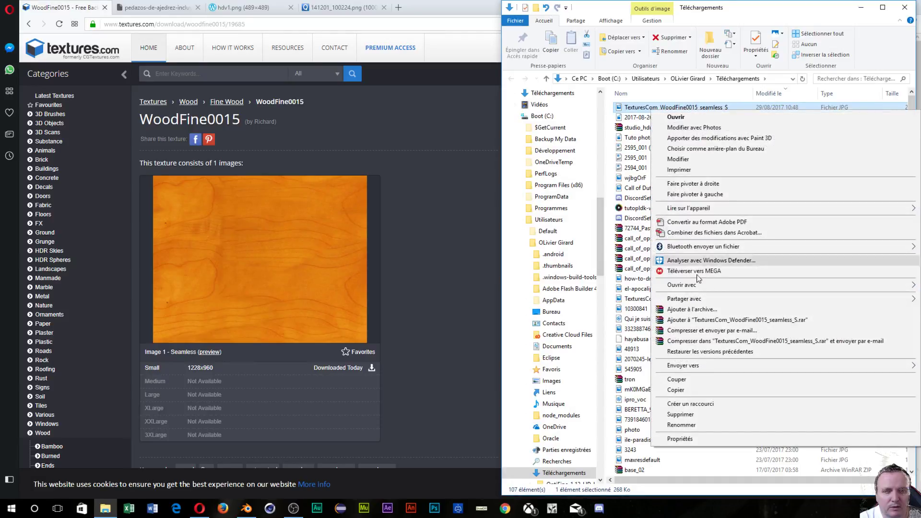
{"action": "left_click", "coordinate": [698, 378]}
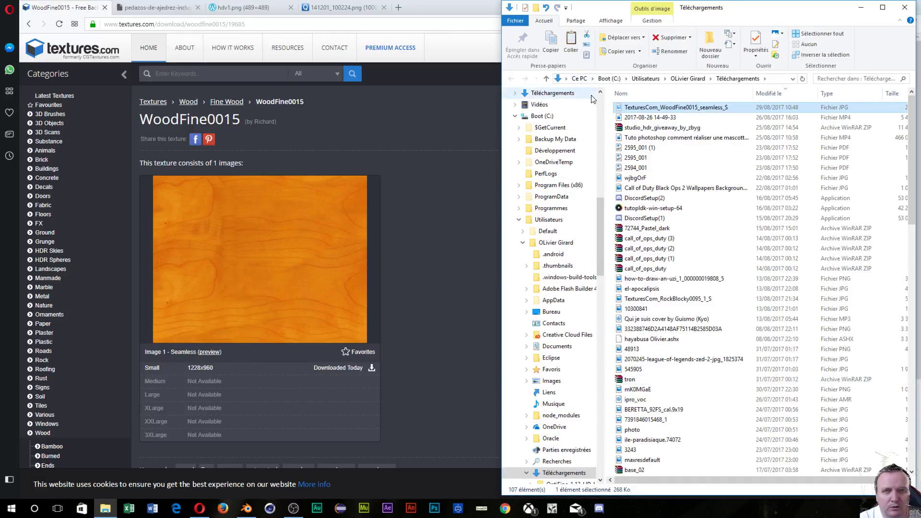
{"action": "scroll", "coordinate": [537, 189], "scroll_direction": "up", "scroll_amount": 2}
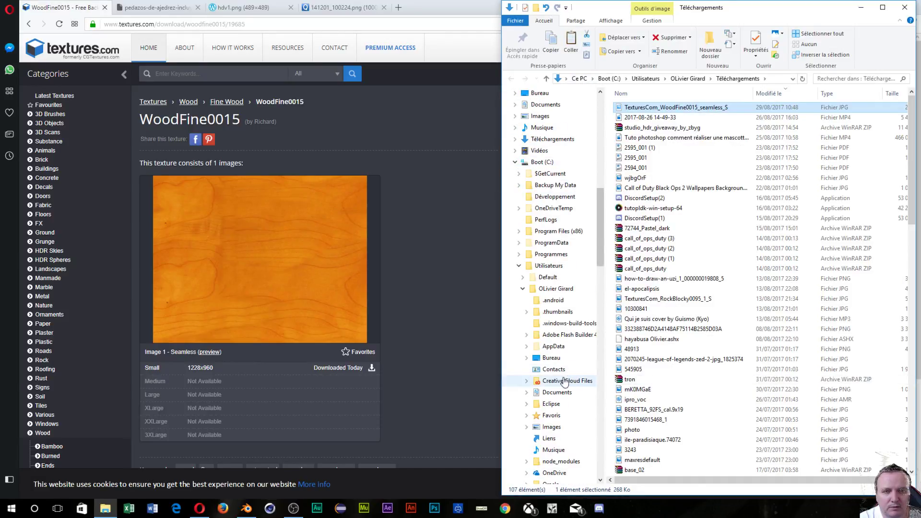
{"action": "left_click", "coordinate": [550, 359]}
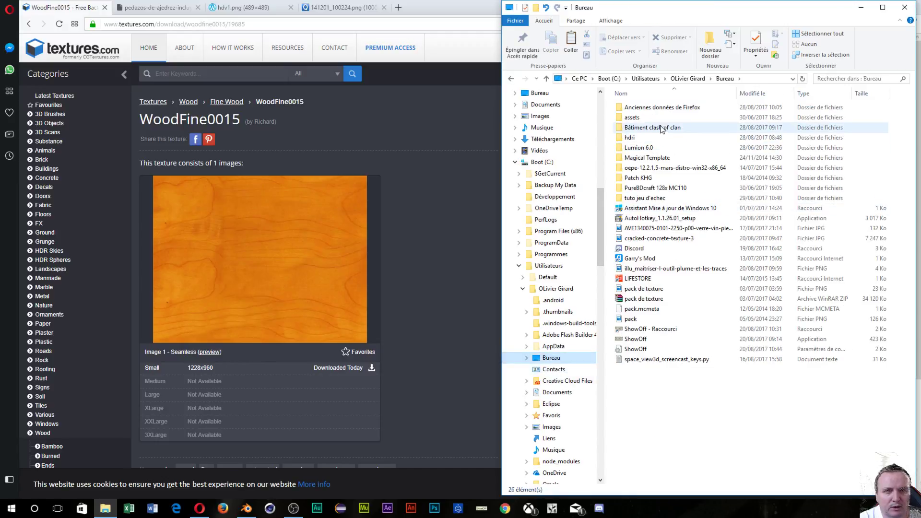
{"action": "double_click", "coordinate": [650, 199]}
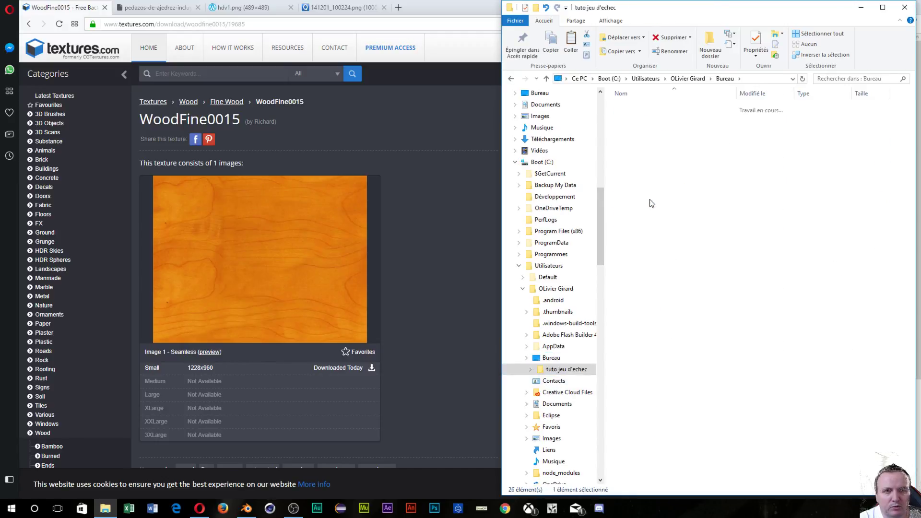
{"action": "right_click", "coordinate": [688, 172]}
{"action": "left_click", "coordinate": [725, 233]}
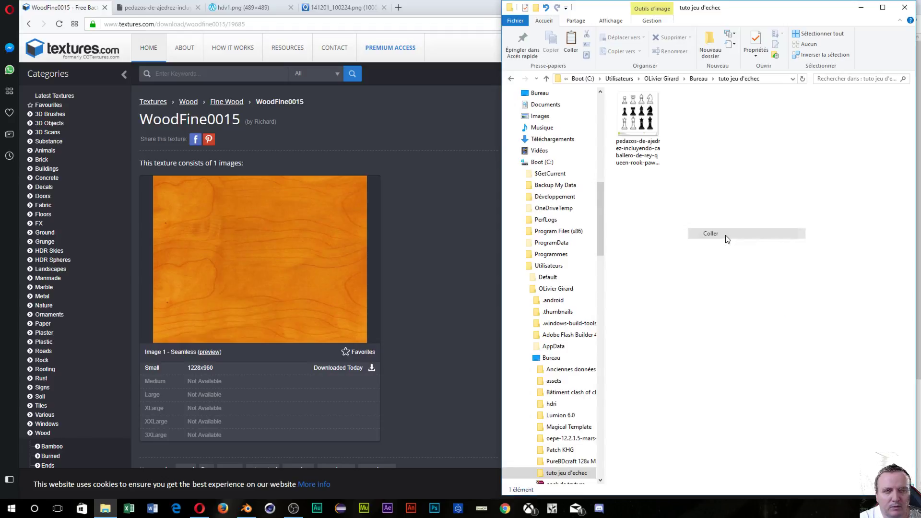
{"action": "left_click", "coordinate": [906, 9]}
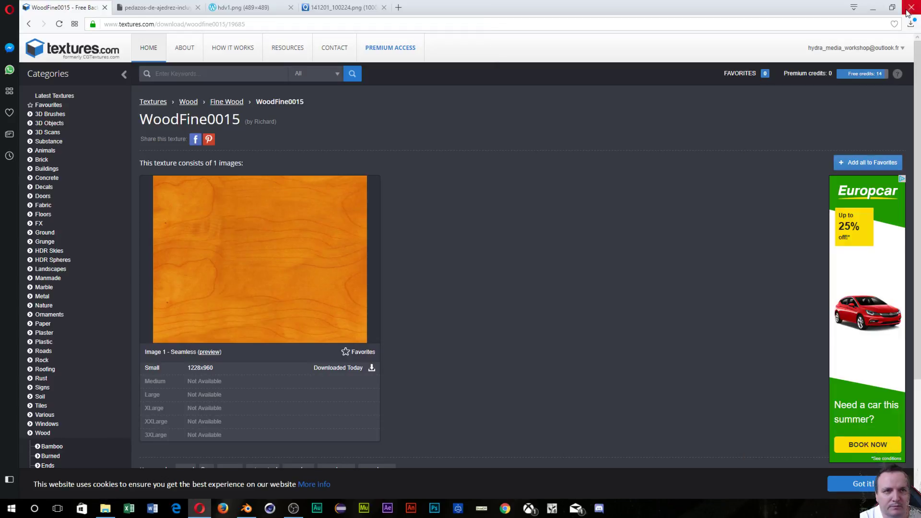
Switch back to Blender and leave the rendered shading of the chessboard
{"action": "left_click", "coordinate": [873, 13]}
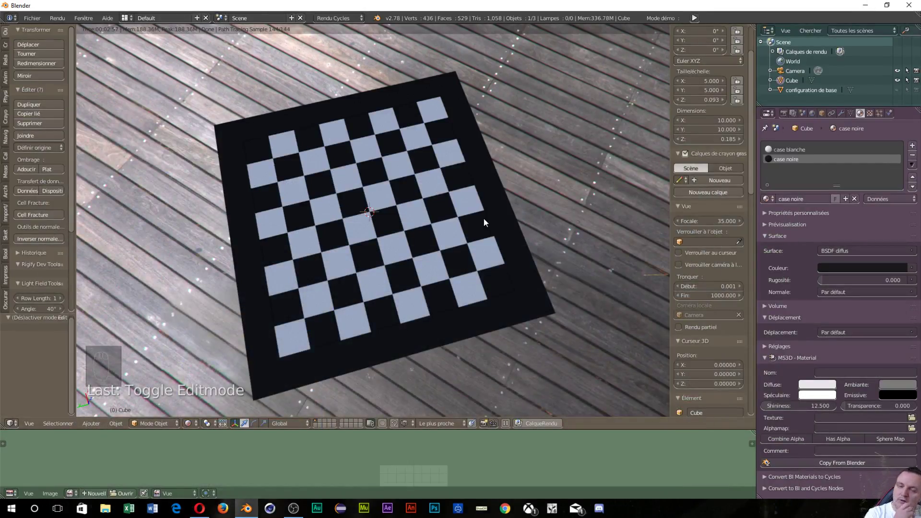
{"action": "middle_click_drag", "start_coordinate": [484, 218], "coordinate": [431, 257]}
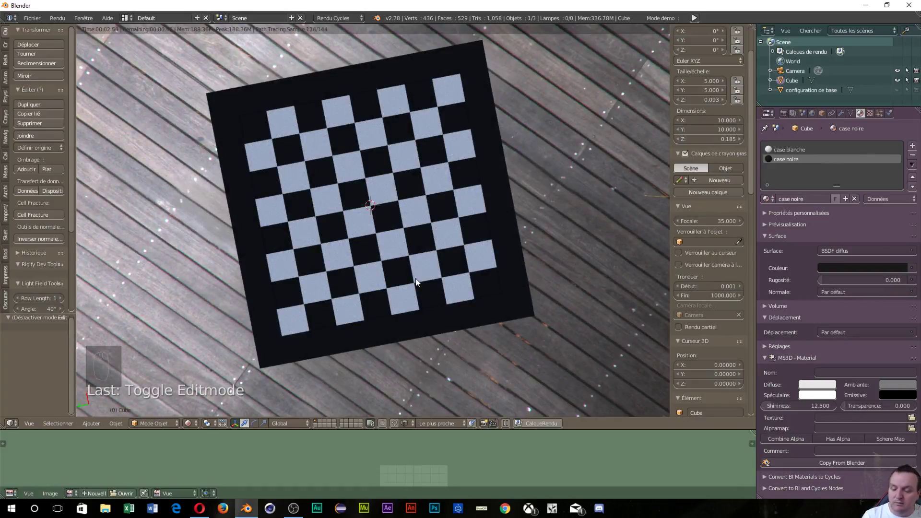
{"action": "key", "text": "shift+z"}
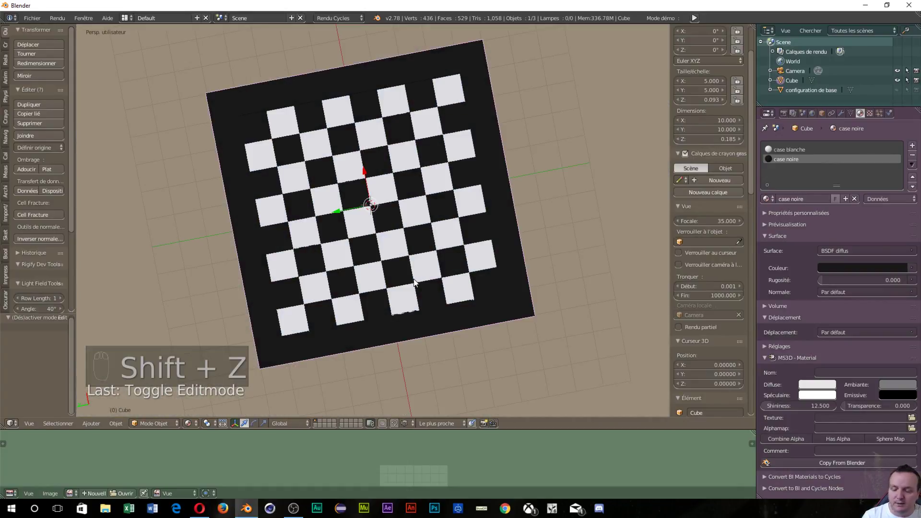
Put the chessboard in Edit Mode, view it from the top, and enlarge the image editor below the 3D view
{"action": "key", "text": "Tab"}
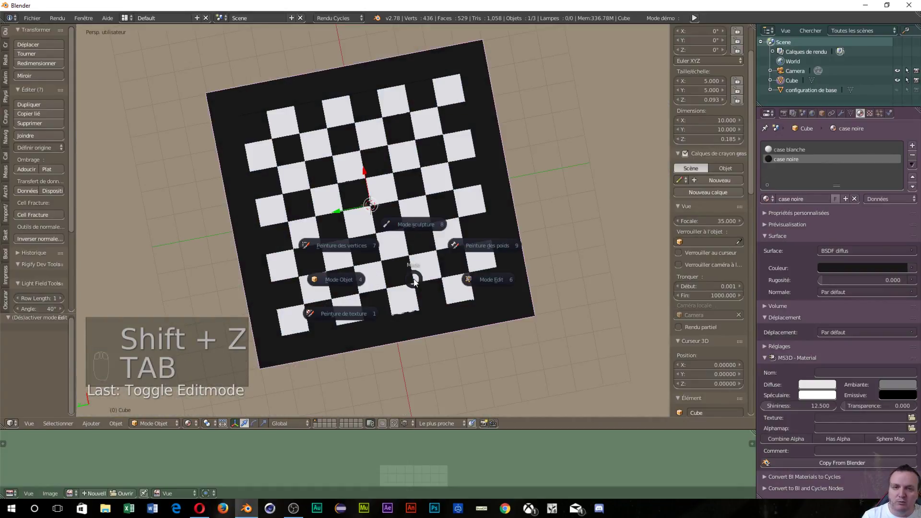
{"action": "left_click", "coordinate": [485, 280]}
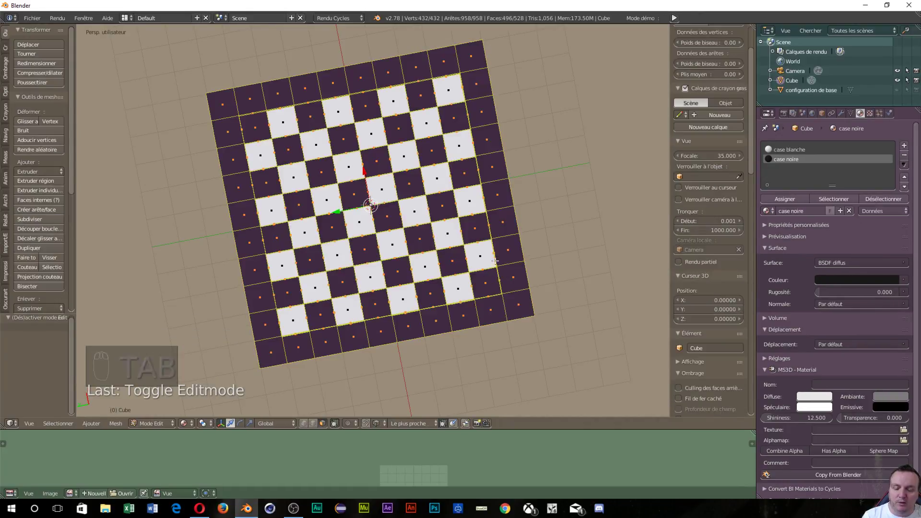
{"action": "key", "text": "KP_7"}
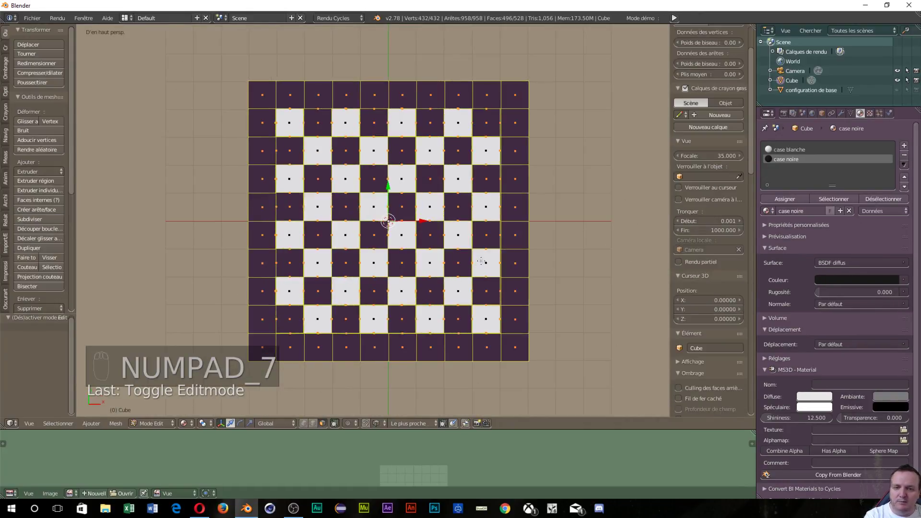
{"action": "left_click_drag", "start_coordinate": [442, 430], "coordinate": [442, 307]}
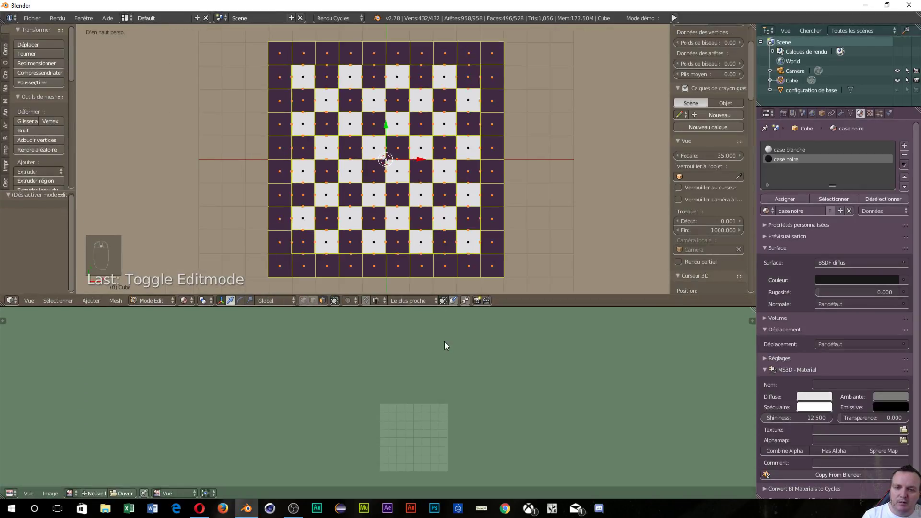
Unwrap the whole chessboard mesh from the top view with Project From View (Bounds)
{"action": "scroll", "coordinate": [450, 433], "scroll_direction": "down", "scroll_amount": 2}
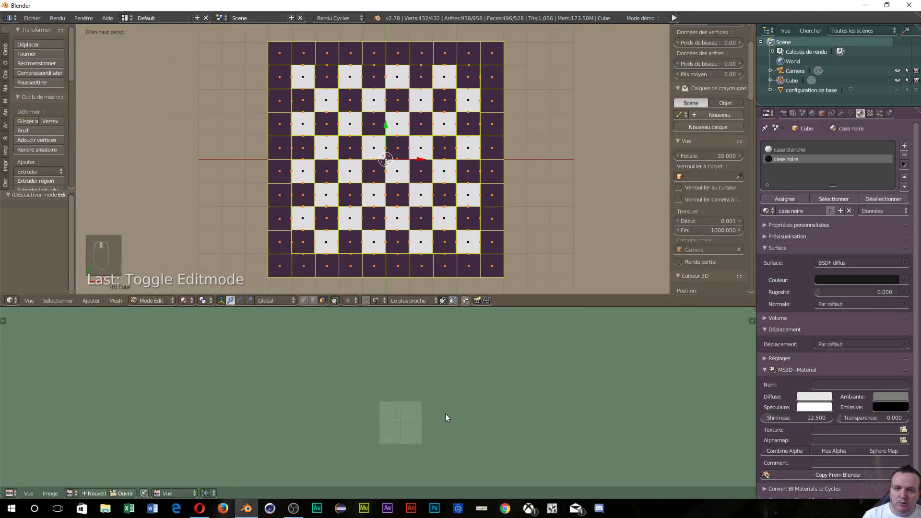
{"action": "scroll", "coordinate": [445, 414], "scroll_direction": "up", "scroll_amount": 1}
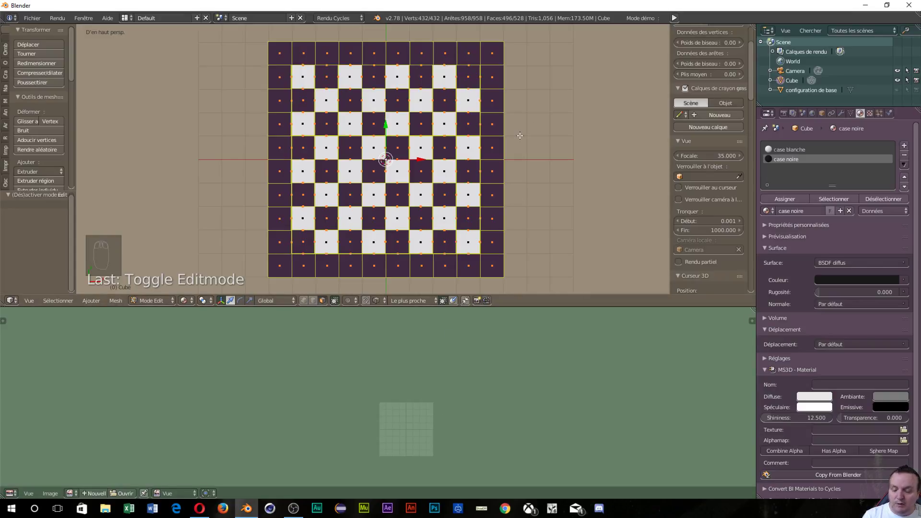
{"action": "key", "text": "u"}
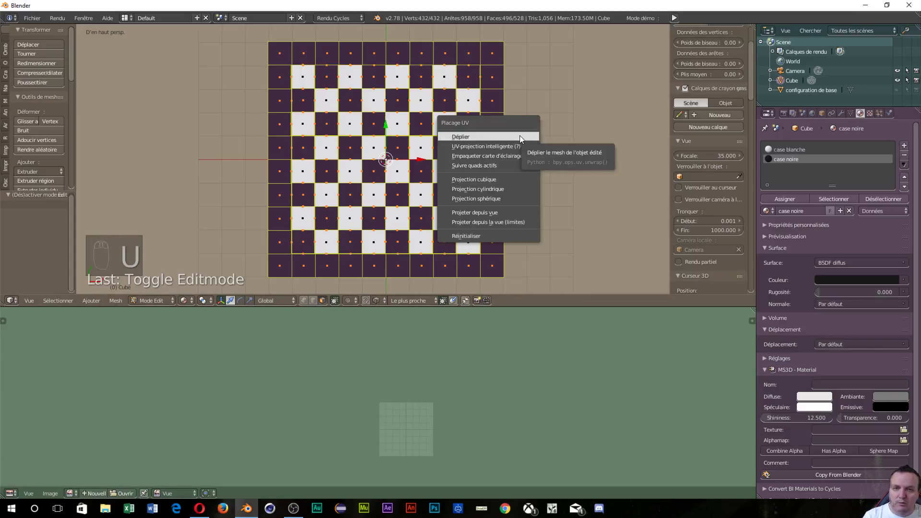
{"action": "left_click", "coordinate": [502, 225]}
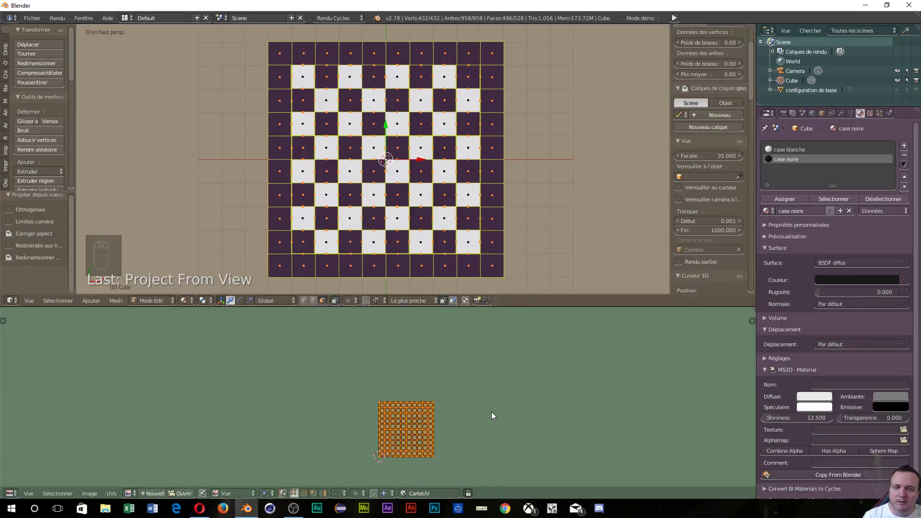
{"action": "scroll", "coordinate": [491, 412], "scroll_direction": "down", "scroll_amount": 1}
{"action": "scroll", "coordinate": [487, 404], "scroll_direction": "up", "scroll_amount": 1}
{"action": "middle_click_drag", "start_coordinate": [493, 422], "coordinate": [470, 375]}
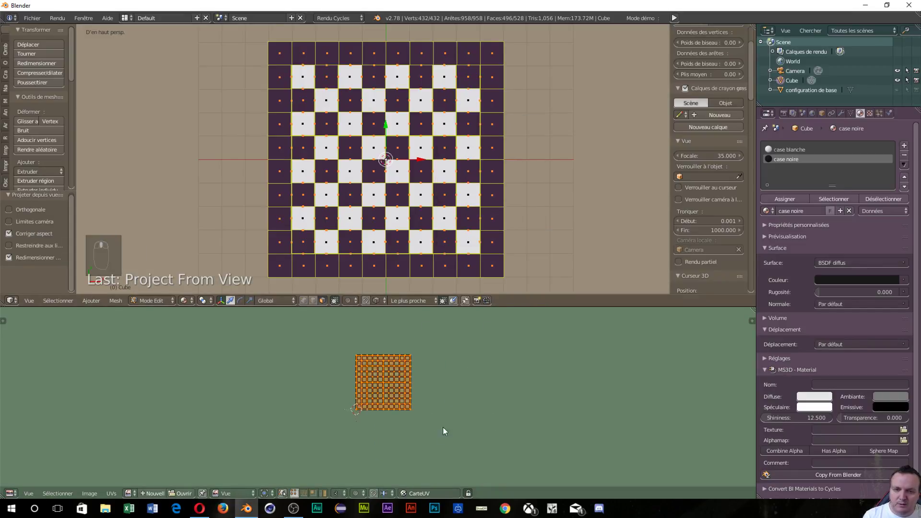
Load TexturesCom_WoodFine0015_seamless_S.jpg from the desktop folder "tuto jeu d'echec" as the image behind the UV layout
{"action": "left_click", "coordinate": [181, 493]}
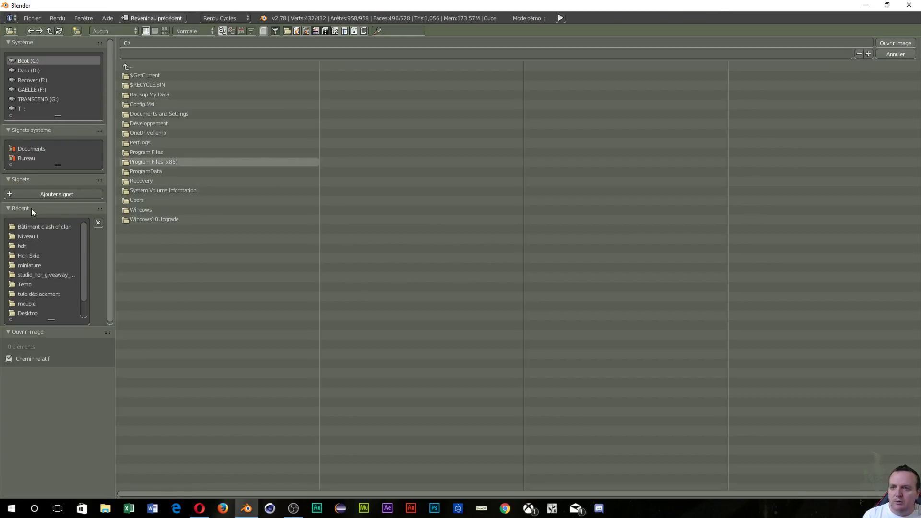
{"action": "left_click", "coordinate": [33, 228]}
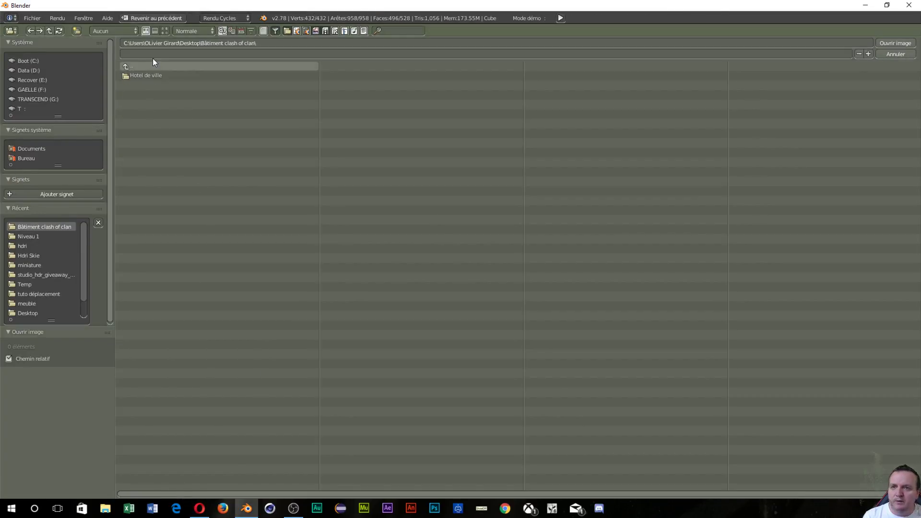
{"action": "left_click", "coordinate": [129, 65]}
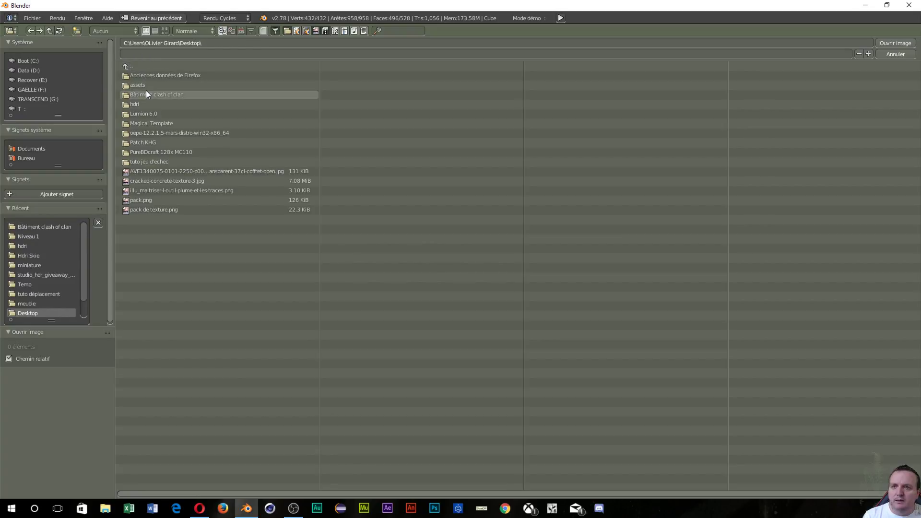
{"action": "left_click", "coordinate": [138, 161]}
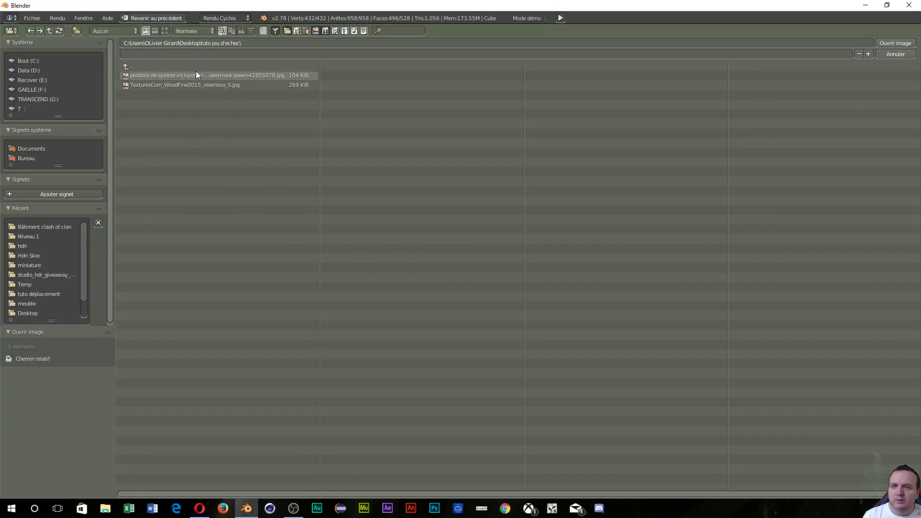
{"action": "left_click", "coordinate": [163, 31]}
{"action": "left_click", "coordinate": [298, 99]}
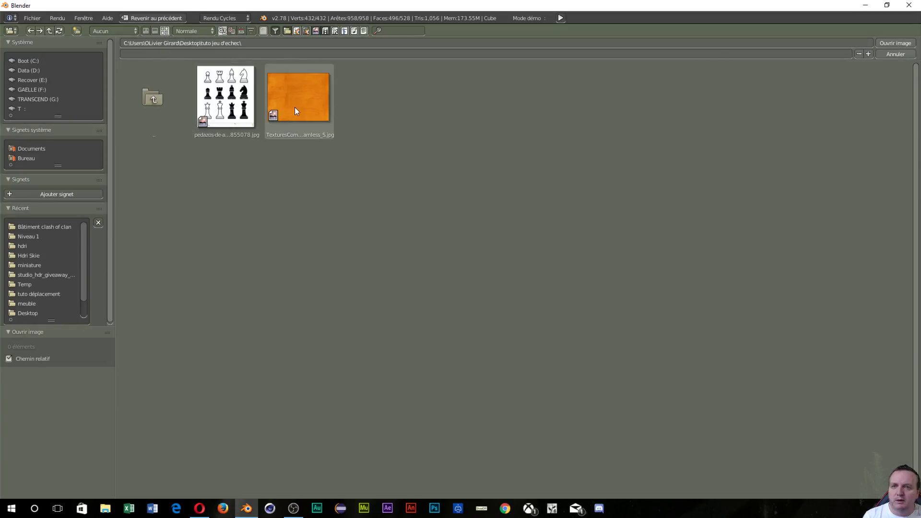
{"action": "left_click", "coordinate": [895, 43]}
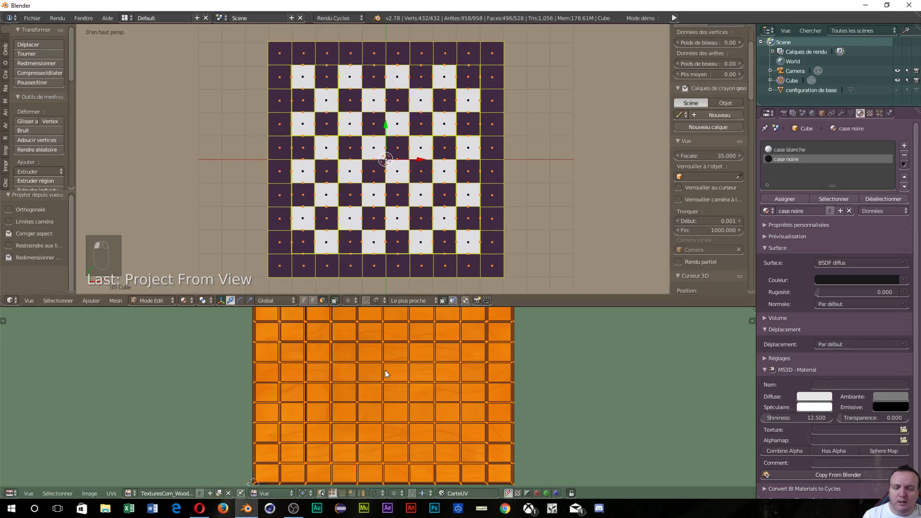
{"action": "scroll", "coordinate": [384, 368], "scroll_direction": "up", "scroll_amount": 1}
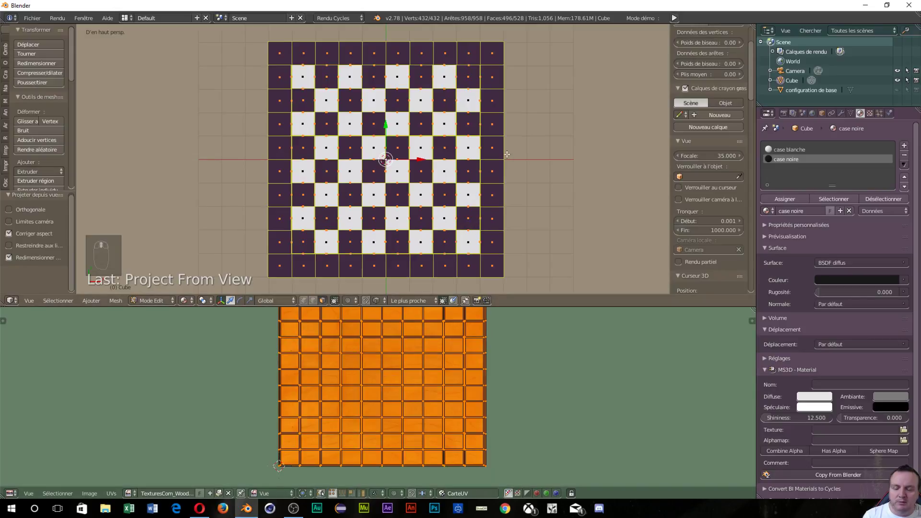
Switch the 3D view of the chessboard to Texture shading
{"action": "left_click", "coordinate": [185, 300]}
{"action": "left_click", "coordinate": [200, 257]}
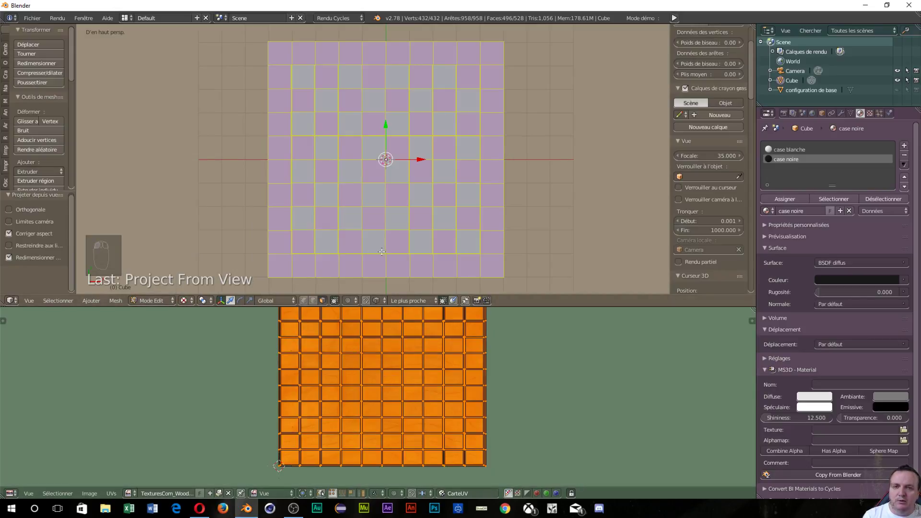
{"action": "mouse_move", "coordinate": [381, 251]}
{"action": "middle_mouse_down"}
{"action": "mouse_move", "coordinate": [400, 211]}
{"action": "mouse_move", "coordinate": [433, 193]}
{"action": "mouse_move", "coordinate": [395, 244]}
{"action": "middle_mouse_up"}
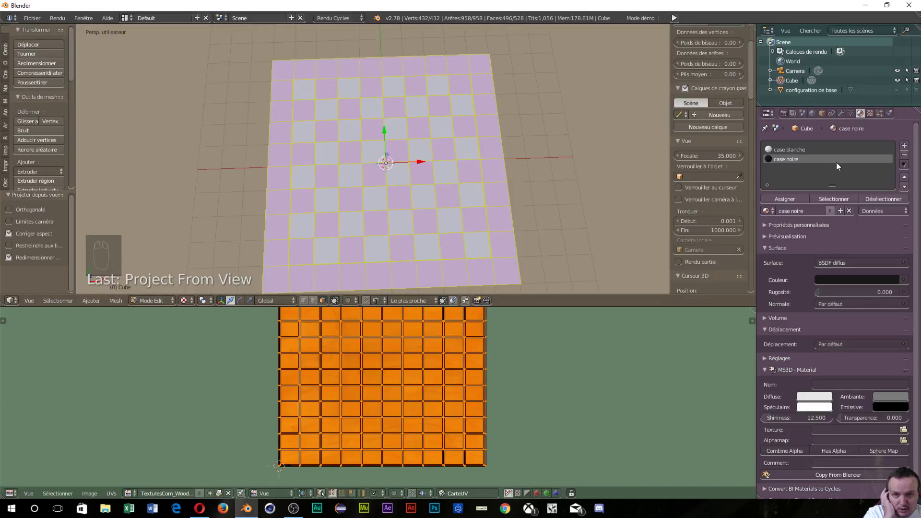
Give the "case noire" material's color an Image Texture using TexturesCom_WoodFine0015_seamless_S.jpg from the "tuto jeu d'echec" folder
{"action": "left_click", "coordinate": [905, 282]}
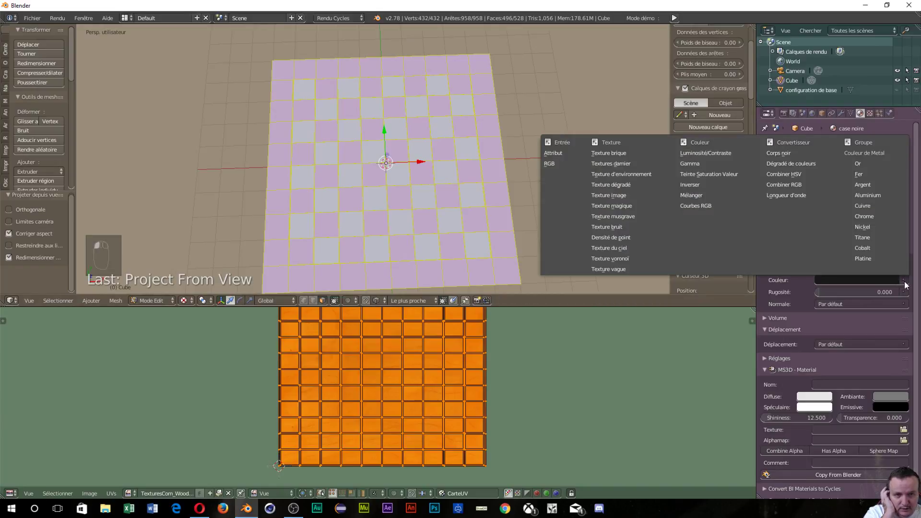
{"action": "left_click", "coordinate": [627, 194]}
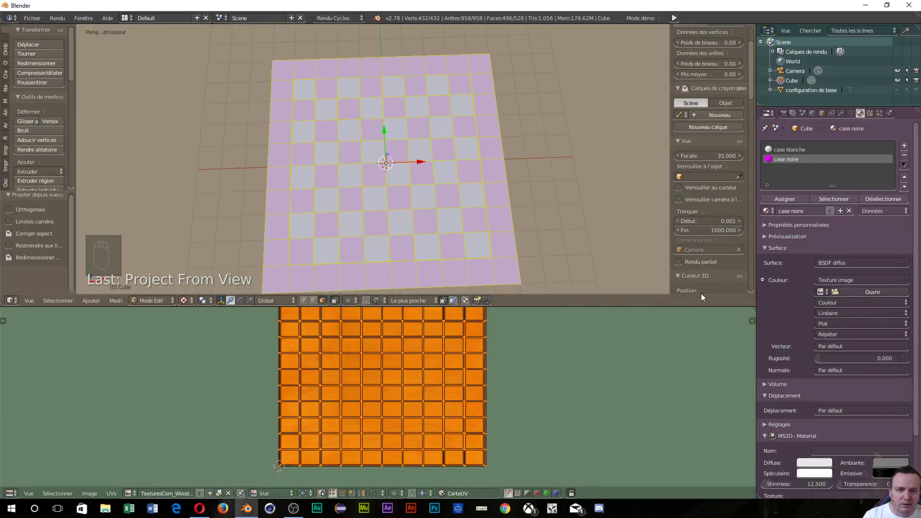
{"action": "left_click", "coordinate": [873, 292]}
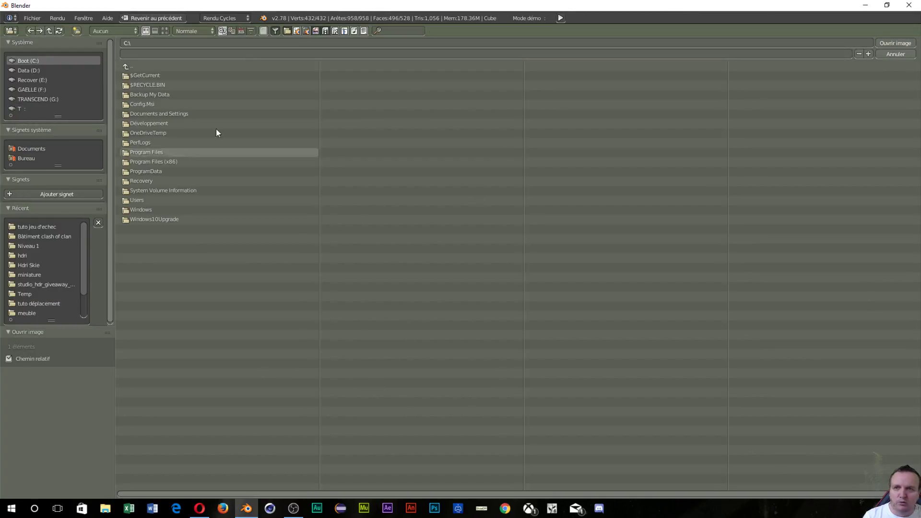
{"action": "left_click", "coordinate": [24, 228]}
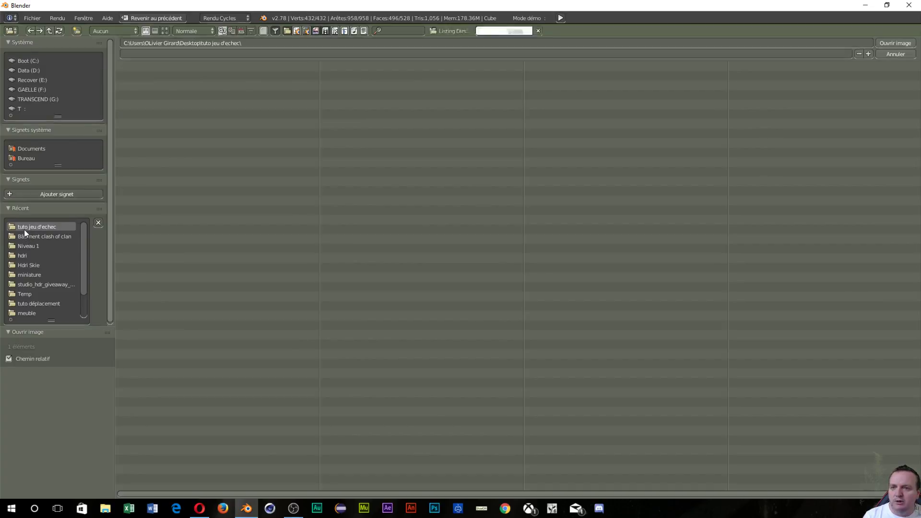
{"action": "left_click", "coordinate": [165, 31]}
{"action": "left_click", "coordinate": [296, 106]}
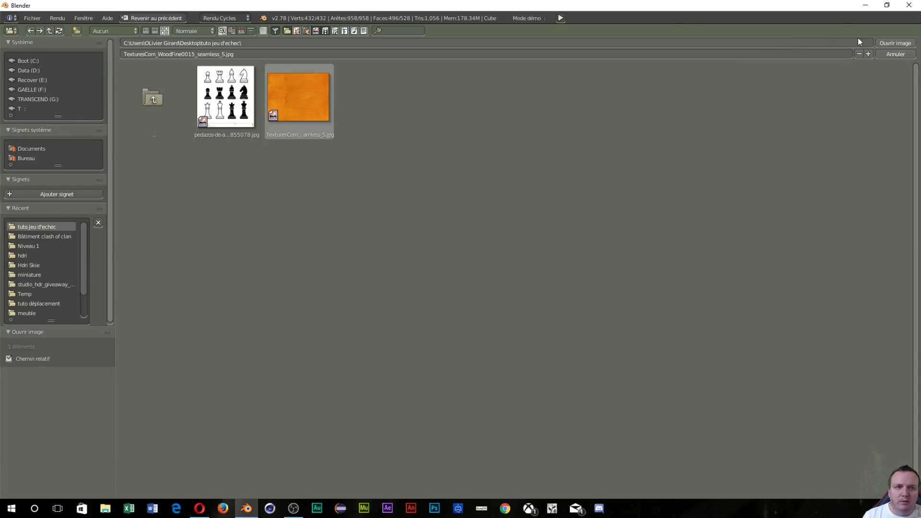
{"action": "left_click", "coordinate": [895, 43]}
Scale the chessboard's UV layout up by about 2.47 so the wood grain repeats more finely
{"action": "middle_click_drag", "start_coordinate": [365, 231], "coordinate": [361, 255]}
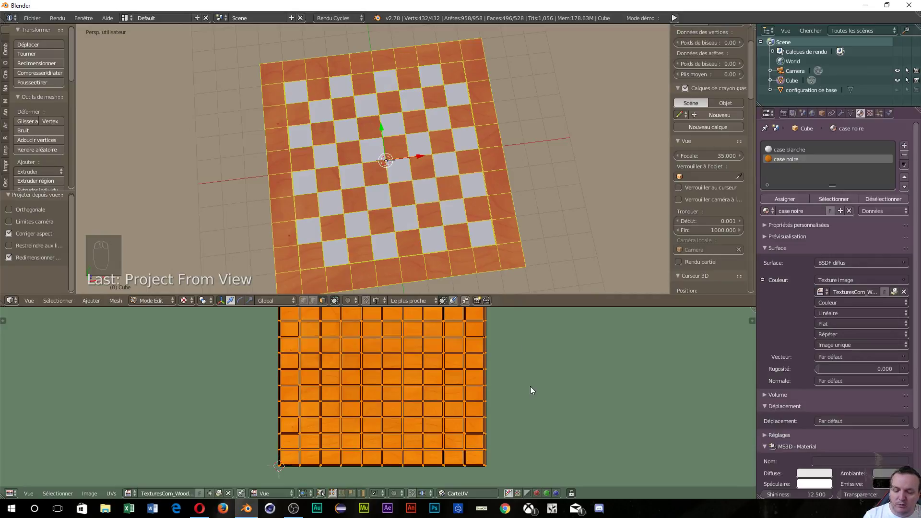
{"action": "key", "text": "s"}
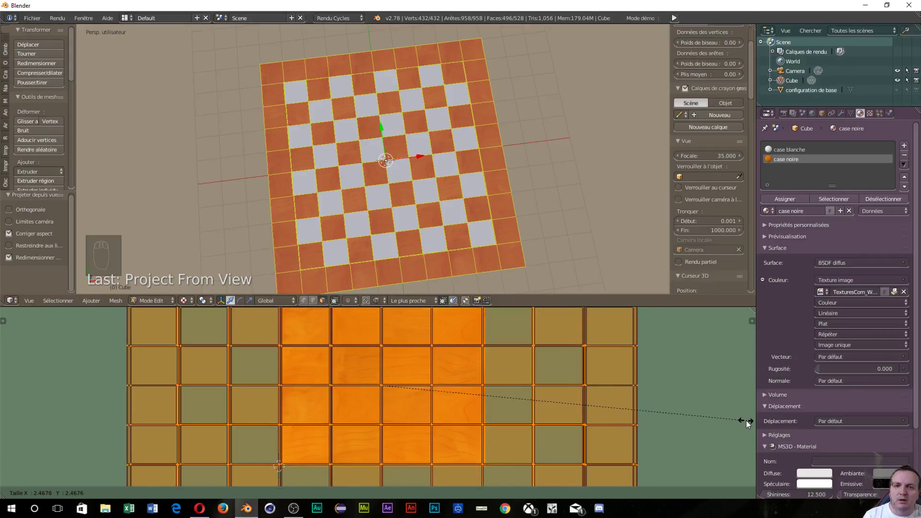
{"action": "left_click", "coordinate": [746, 420]}
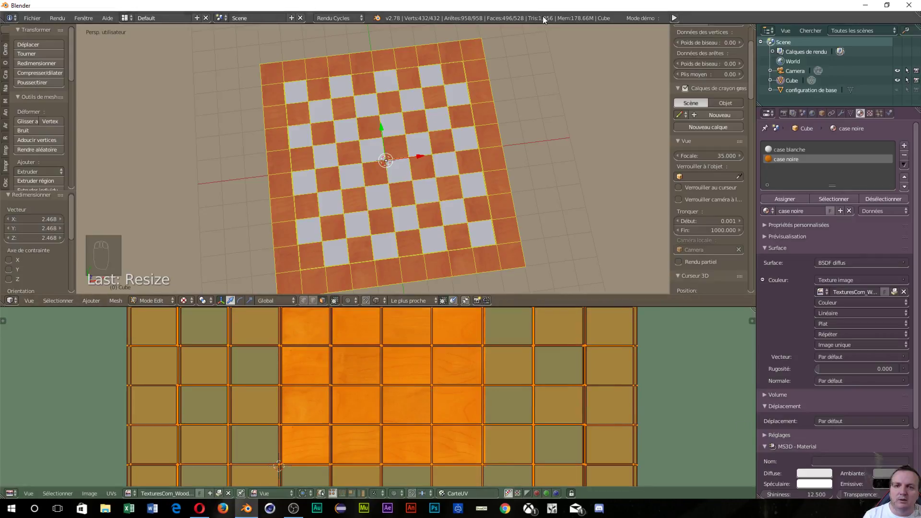
Change the UV/Image editor area to the Node Editor and move the Image Texture node away from the Diffuse BSDF node
{"action": "left_click", "coordinate": [11, 493]}
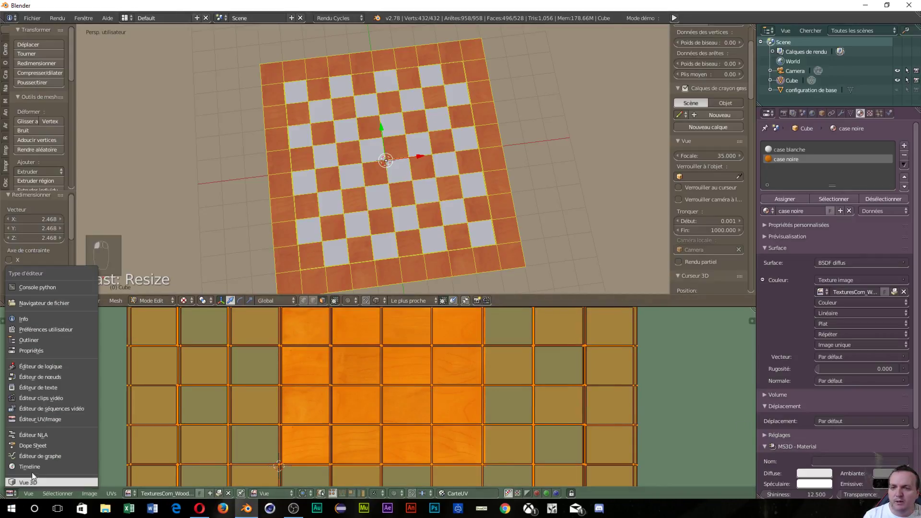
{"action": "left_click", "coordinate": [42, 376]}
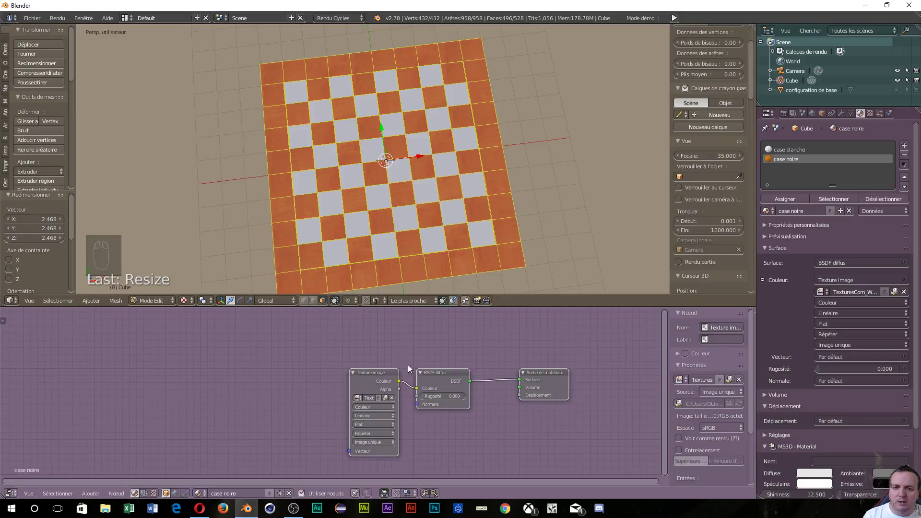
{"action": "left_click_drag", "start_coordinate": [384, 368], "coordinate": [277, 324]}
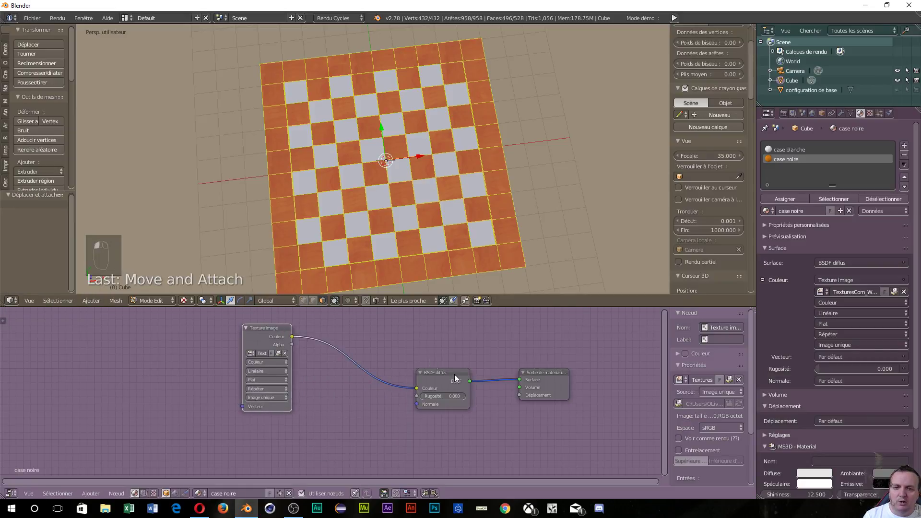
Delete the Diffuse BSDF node from the "case noire" material
{"action": "left_click", "coordinate": [442, 372]}
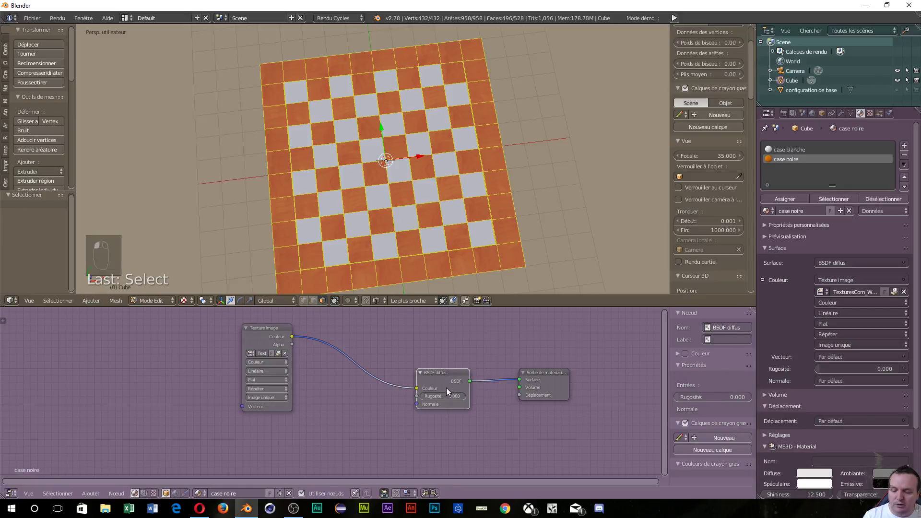
{"action": "key", "text": "shift+z"}
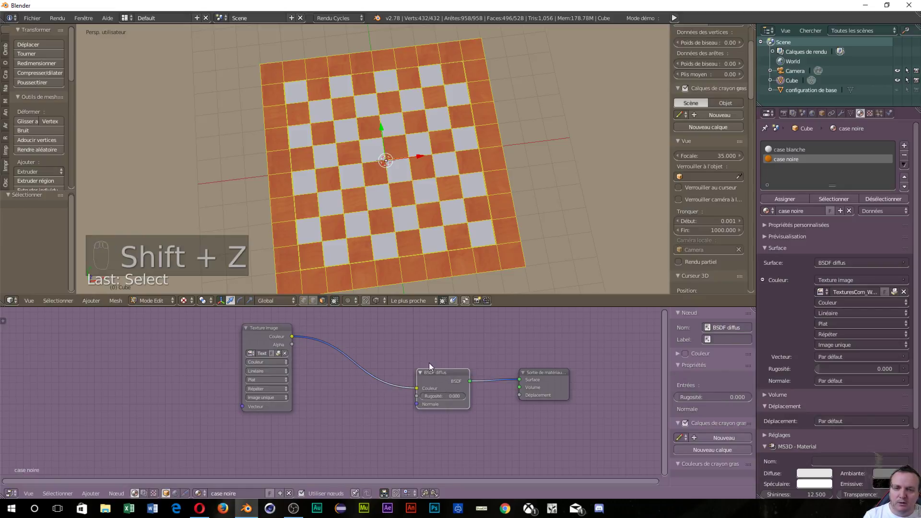
{"action": "key", "text": "x"}
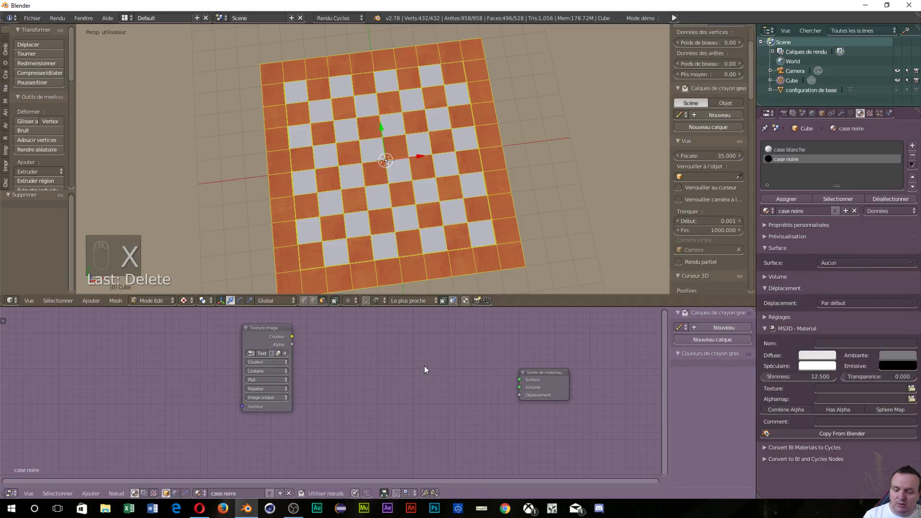
Open the node groups available for adding to the "case noire" material
{"action": "key", "text": "shift+a"}
{"action": "mouse_move", "coordinate": [422, 452]}
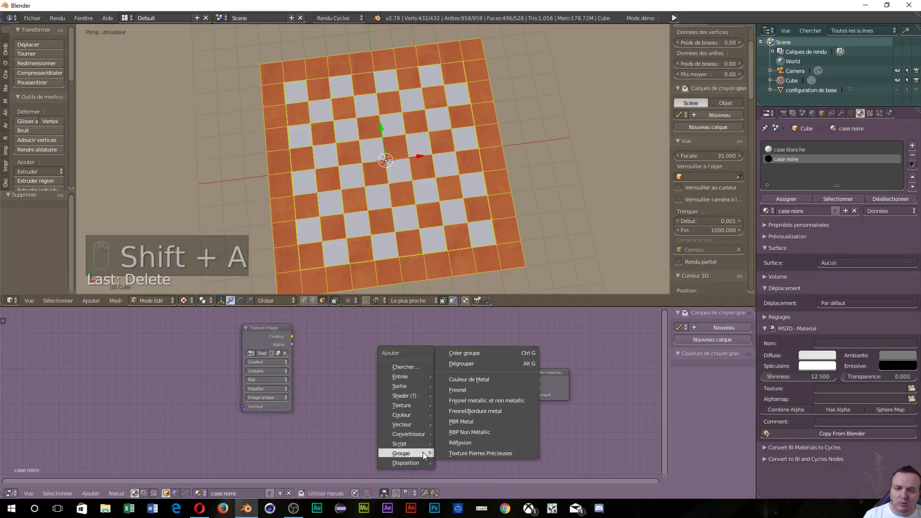
Add the RBP Non Métallique group to the case noire material, linking the image texture's Couleur into it and its Shader to the output's Surface
{"action": "left_click", "coordinate": [456, 433]}
{"action": "left_click", "coordinate": [384, 340]}
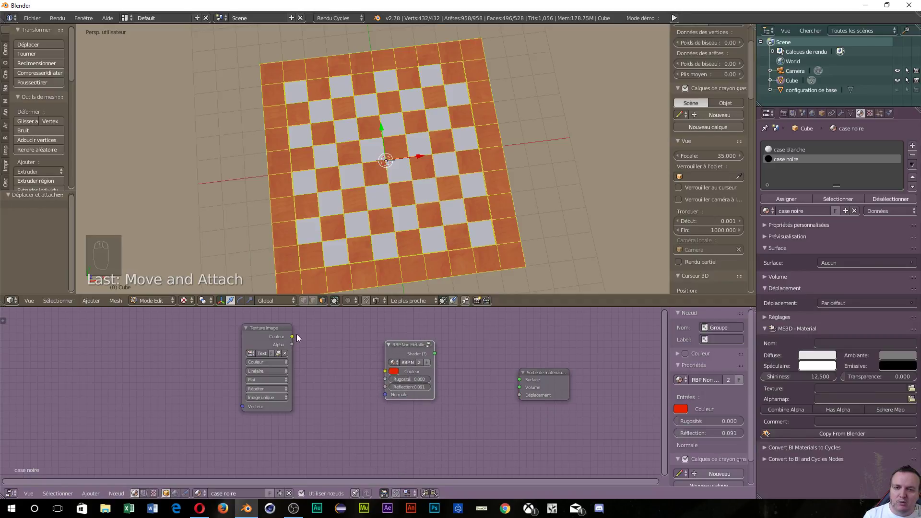
{"action": "left_click_drag", "start_coordinate": [292, 335], "coordinate": [387, 370]}
{"action": "left_click_drag", "start_coordinate": [434, 353], "coordinate": [442, 353]}
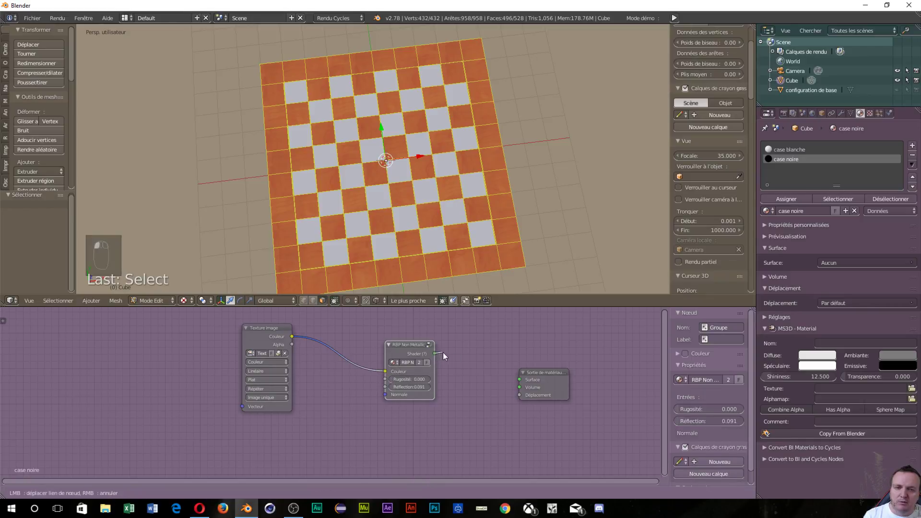
{"action": "left_click_drag", "start_coordinate": [501, 379], "coordinate": [519, 379]}
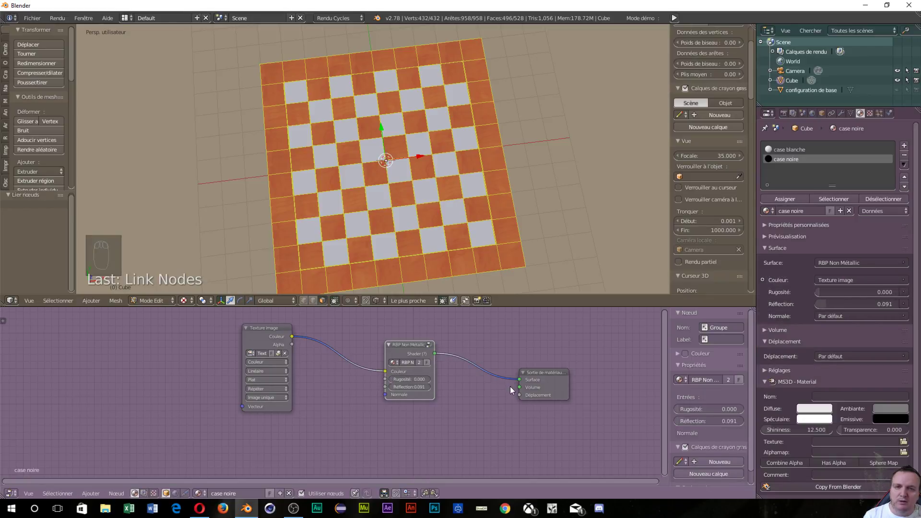
Display the chessboard in rendered shading and examine the wood's reflections from a low, close angle
{"action": "middle_click_drag", "start_coordinate": [424, 227], "coordinate": [456, 157]}
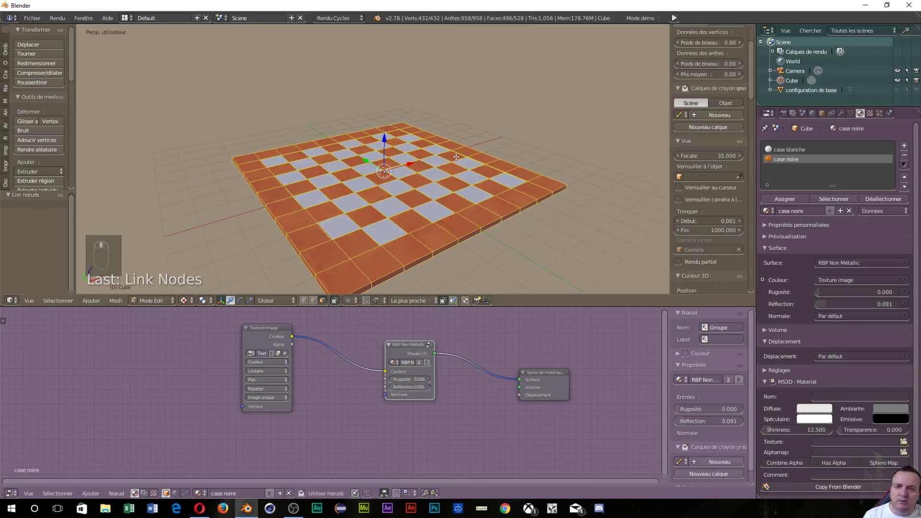
{"action": "key", "text": "shift+z"}
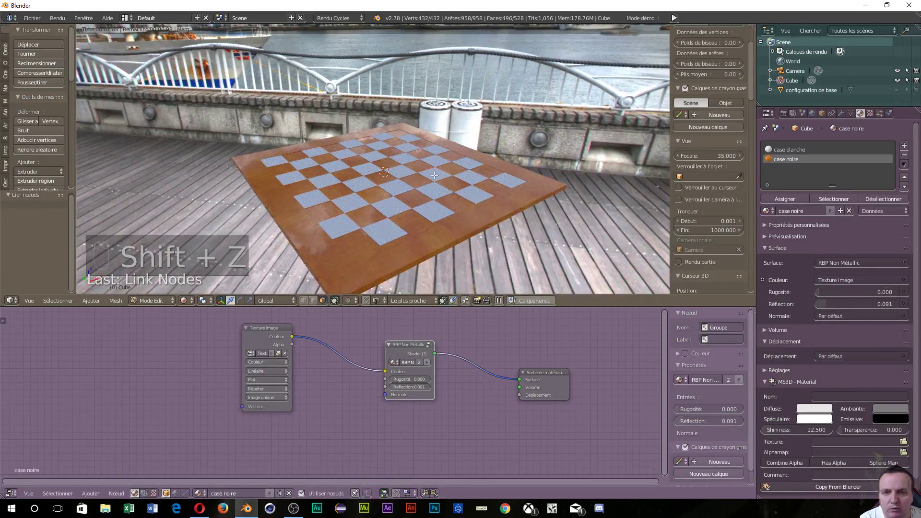
{"action": "scroll", "coordinate": [434, 174], "scroll_direction": "up", "scroll_amount": 3}
{"action": "middle_click_drag", "start_coordinate": [432, 176], "coordinate": [403, 187]}
{"action": "scroll", "coordinate": [407, 190], "scroll_direction": "up", "scroll_amount": 3}
{"action": "scroll", "coordinate": [417, 188], "scroll_direction": "down", "scroll_amount": 3}
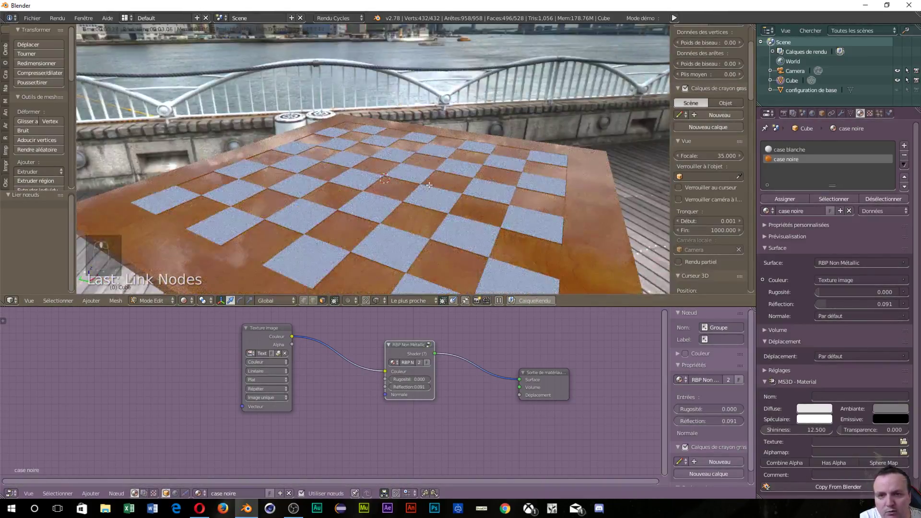
{"action": "middle_click_drag", "start_coordinate": [340, 202], "coordinate": [320, 200]}
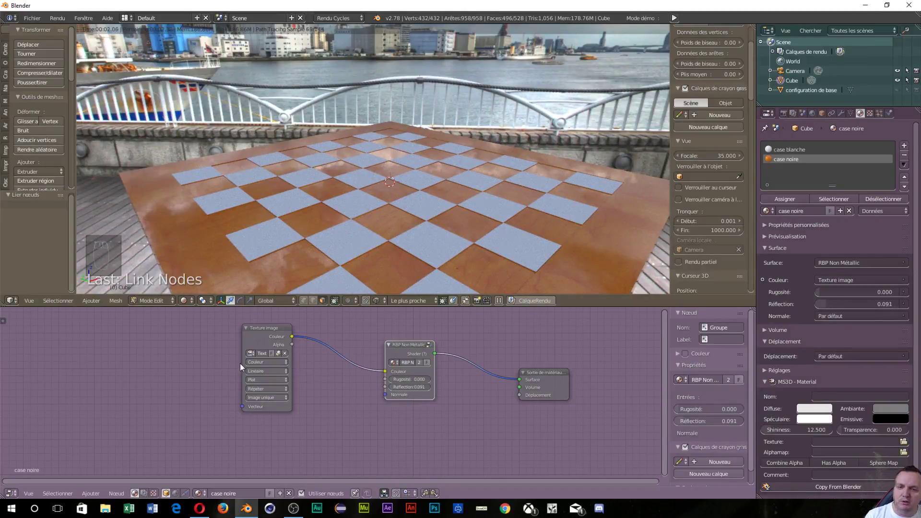
Move the image texture node aside, add an RGB vers N&B converter beside it and feed it the texture's Couleur
{"action": "left_click_drag", "start_coordinate": [261, 329], "coordinate": [181, 339]}
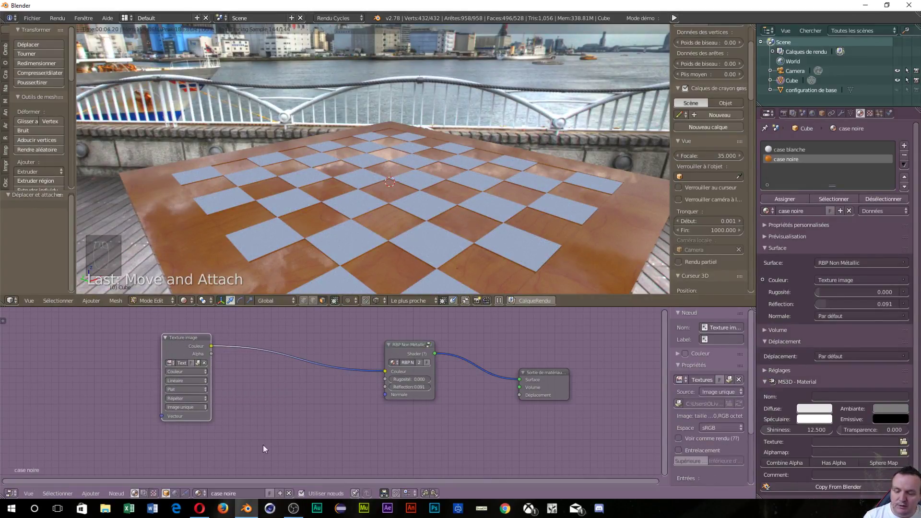
{"action": "key", "text": "shift+a"}
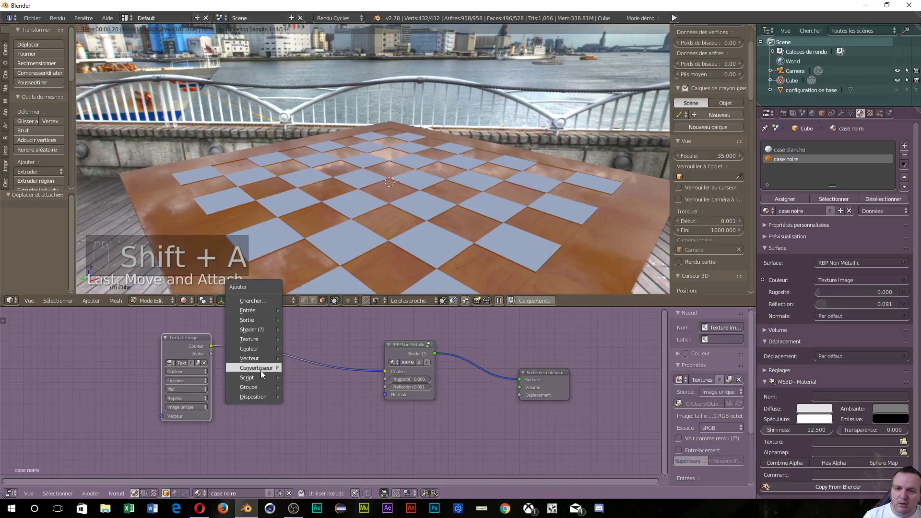
{"action": "mouse_move", "coordinate": [260, 367]}
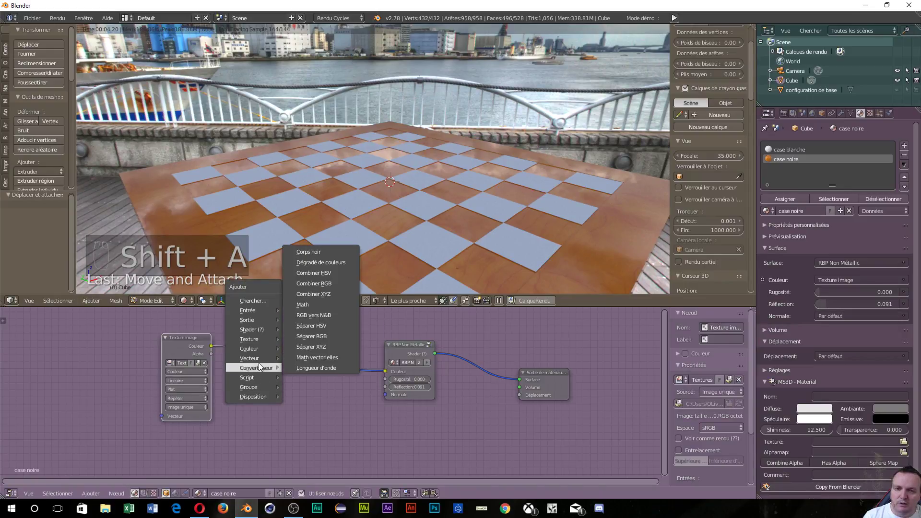
{"action": "left_click", "coordinate": [319, 315]}
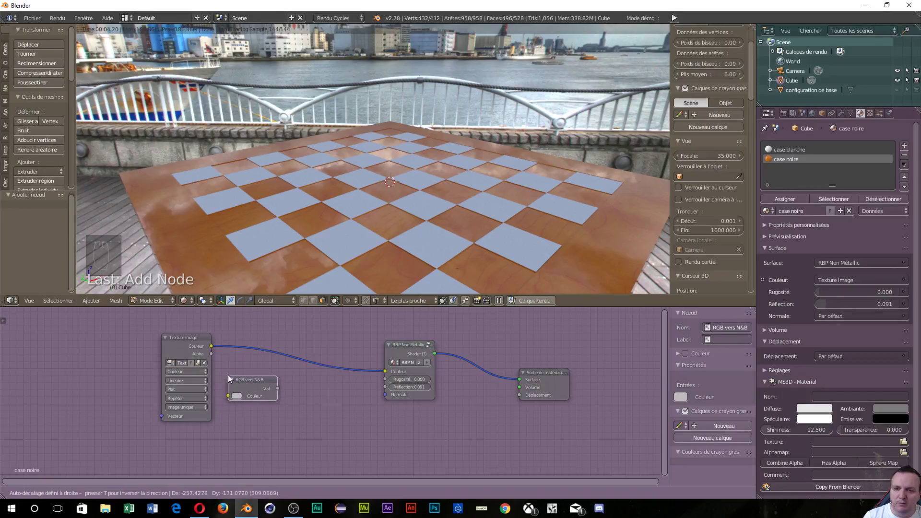
{"action": "left_click", "coordinate": [231, 372]}
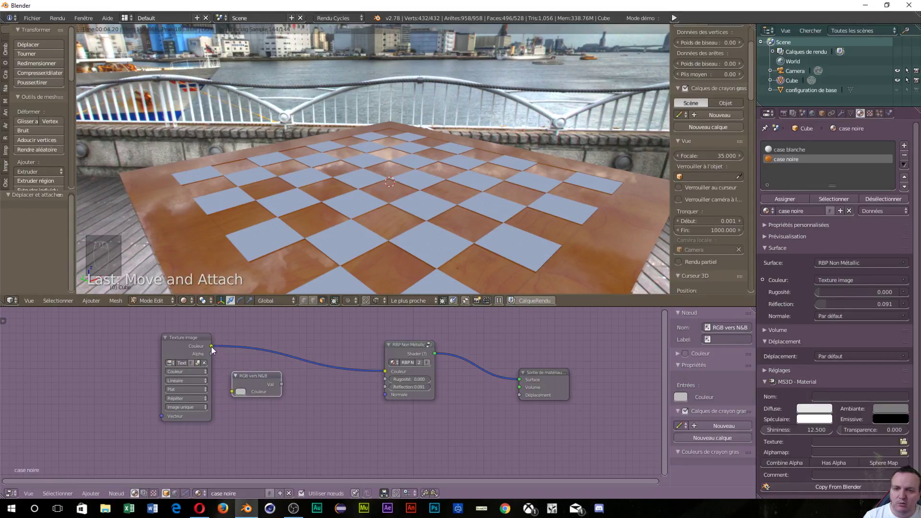
{"action": "left_click_drag", "start_coordinate": [211, 346], "coordinate": [229, 393]}
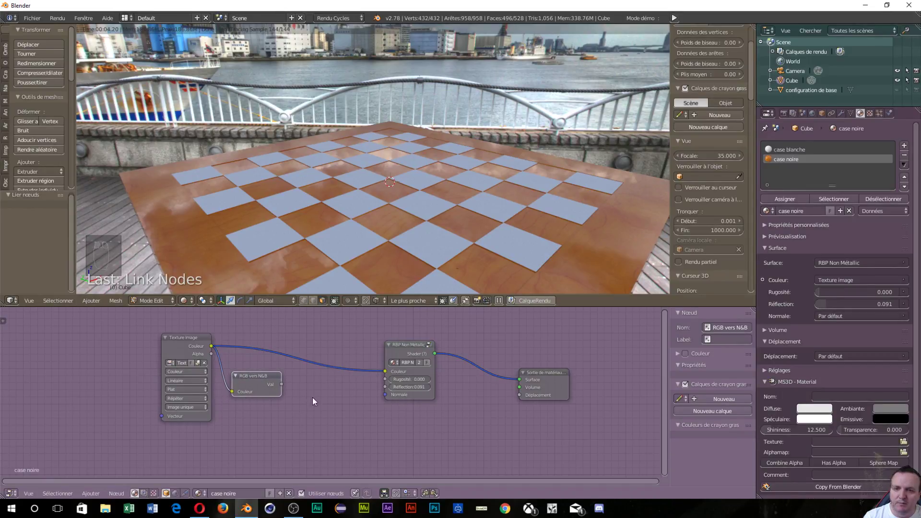
Add a Bump node, linking the converter's Val to its Hauteur and its Normale output to the RBP Non Métallique group's Normale
{"action": "key", "text": "shift+a"}
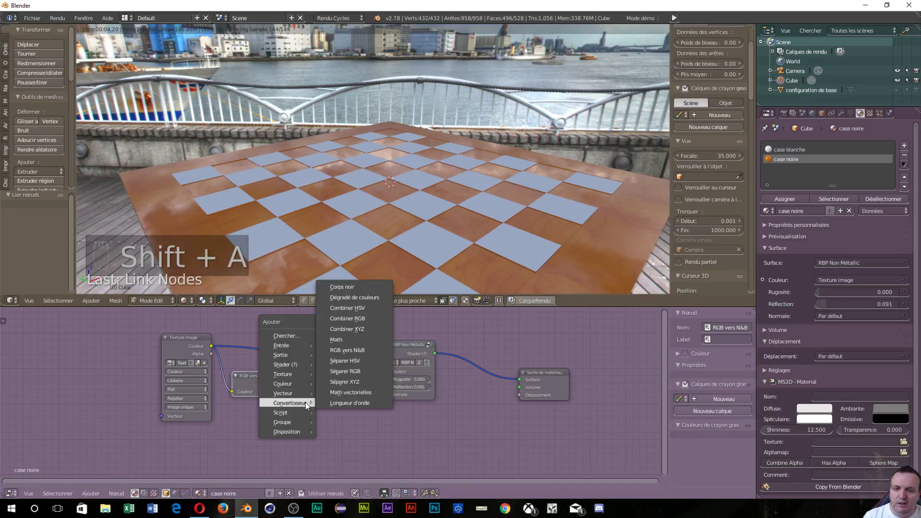
{"action": "mouse_move", "coordinate": [300, 392]}
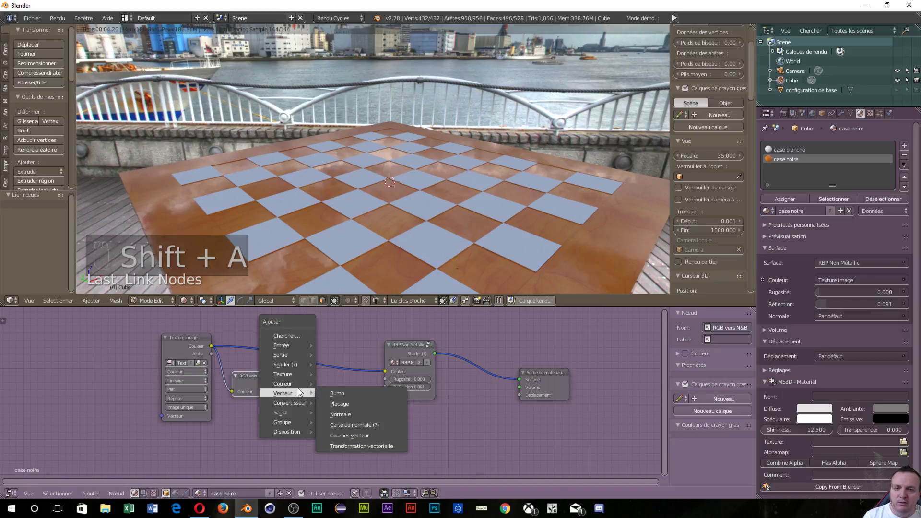
{"action": "left_click", "coordinate": [345, 394]}
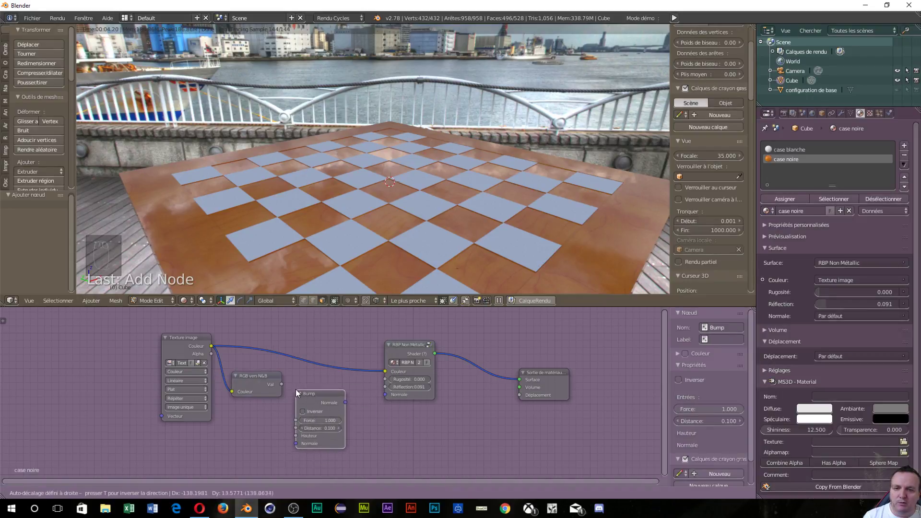
{"action": "left_click", "coordinate": [295, 389]}
{"action": "left_click_drag", "start_coordinate": [280, 384], "coordinate": [290, 391]}
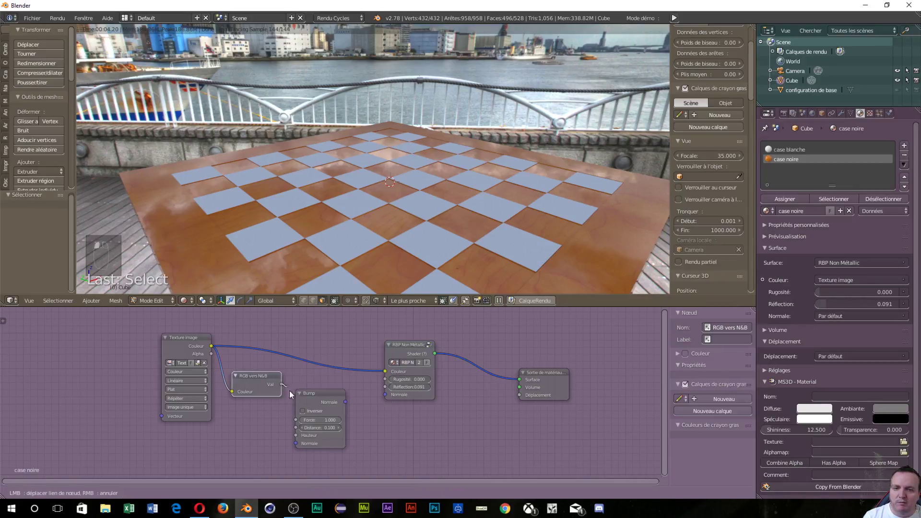
{"action": "left_click_drag", "start_coordinate": [294, 430], "coordinate": [296, 435]}
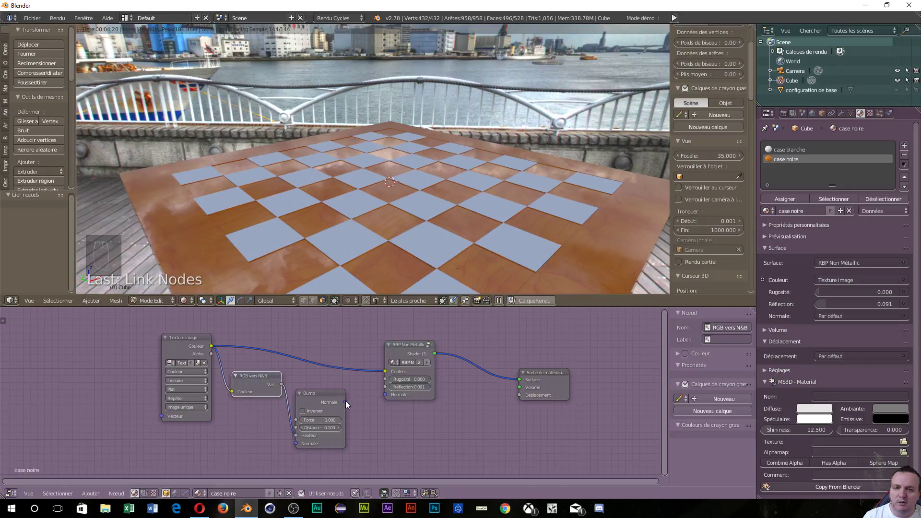
{"action": "left_click_drag", "start_coordinate": [346, 402], "coordinate": [383, 398]}
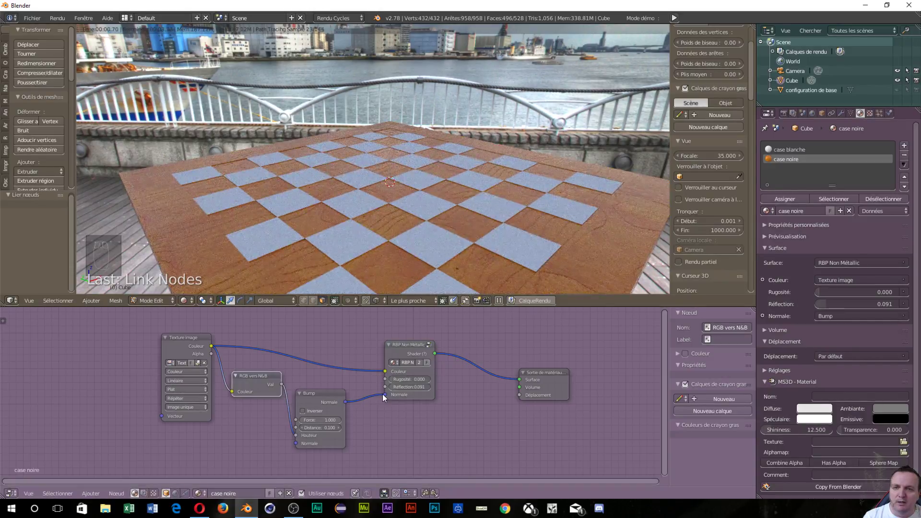
Set the Bump node's Force to 0.02 and check the wood relief on the board from several angles
{"action": "scroll", "coordinate": [427, 208], "scroll_direction": "up", "scroll_amount": 2}
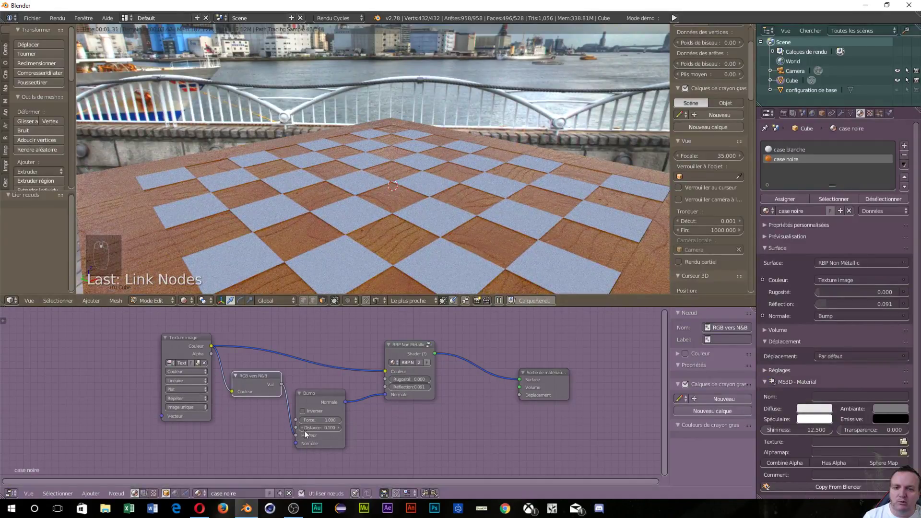
{"action": "left_click_drag", "start_coordinate": [303, 422], "coordinate": [198, 422]}
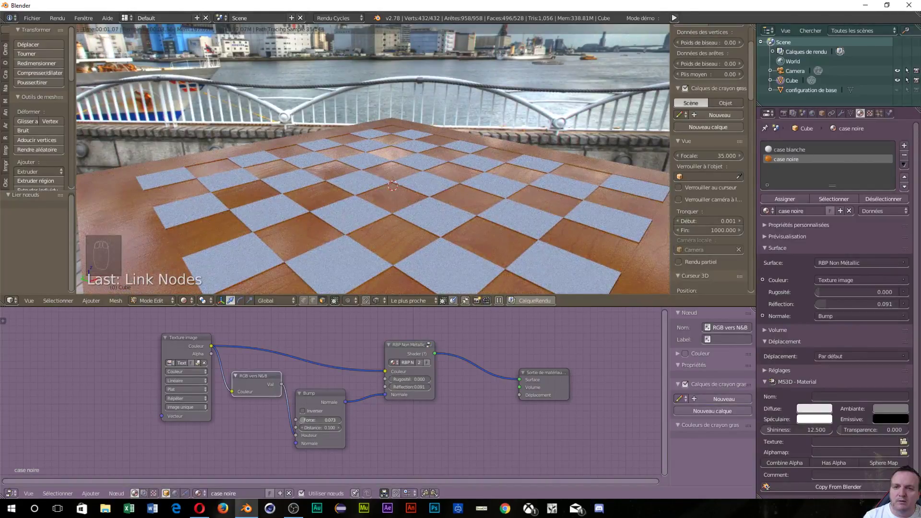
{"action": "middle_click_drag", "start_coordinate": [307, 191], "coordinate": [288, 217]}
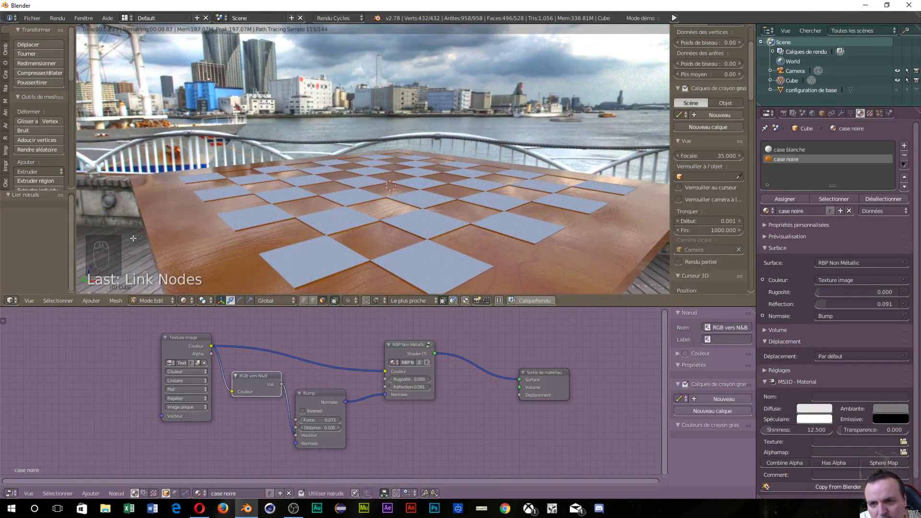
{"action": "left_click", "coordinate": [314, 420]}
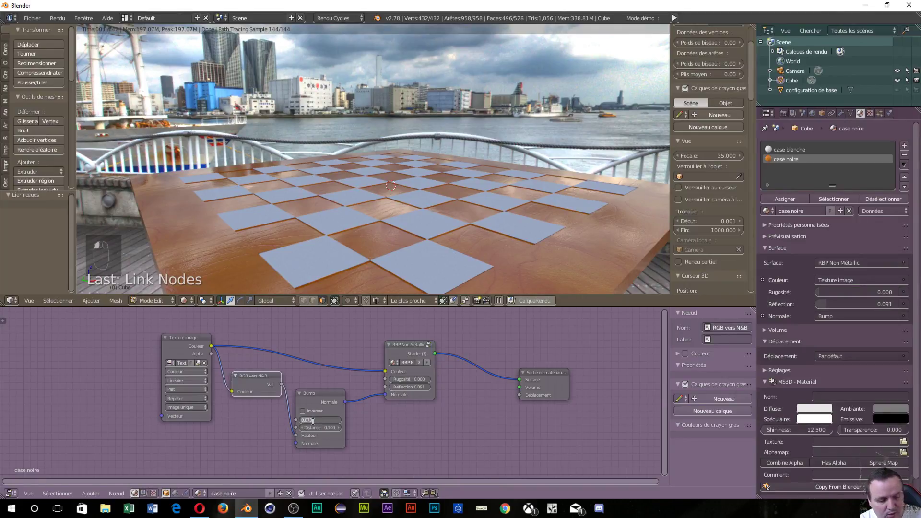
{"action": "type", "text": "0."}
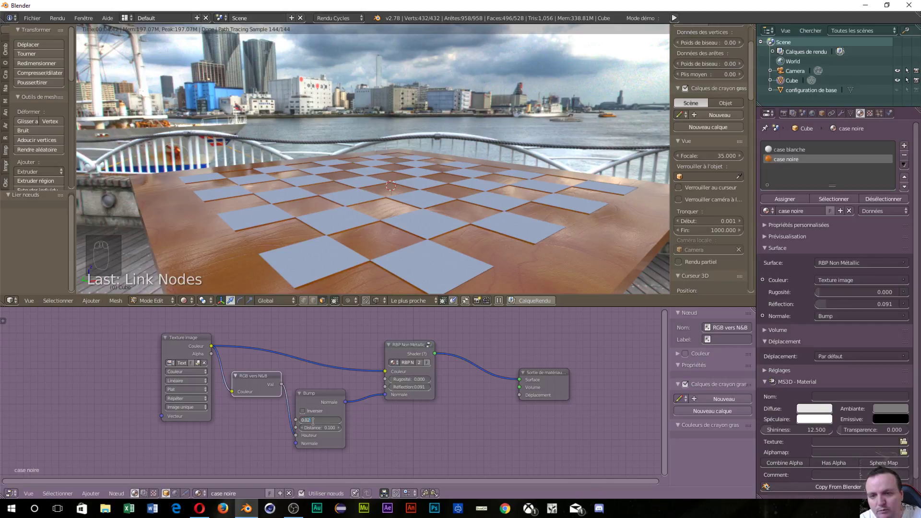
{"action": "key", "text": "Return"}
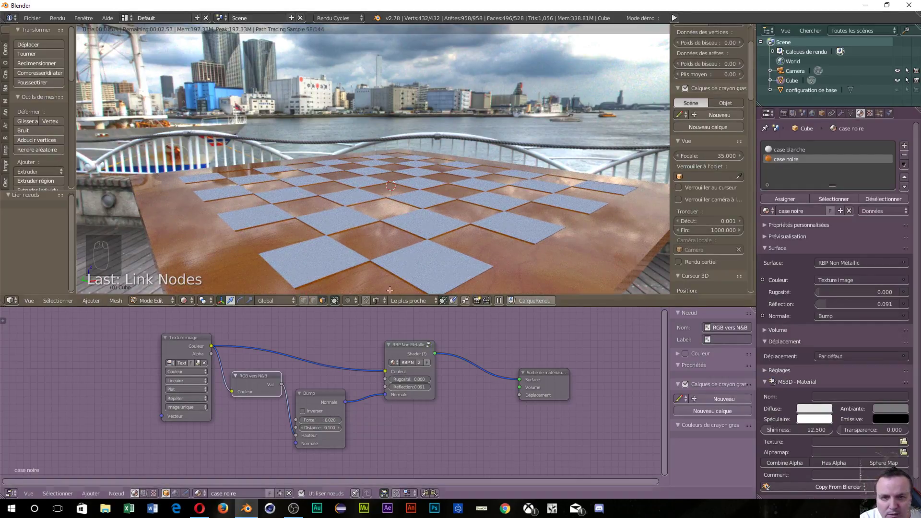
{"action": "mouse_move", "coordinate": [375, 276]}
{"action": "middle_mouse_down"}
{"action": "mouse_move", "coordinate": [386, 276]}
{"action": "mouse_move", "coordinate": [376, 275]}
{"action": "middle_mouse_up"}
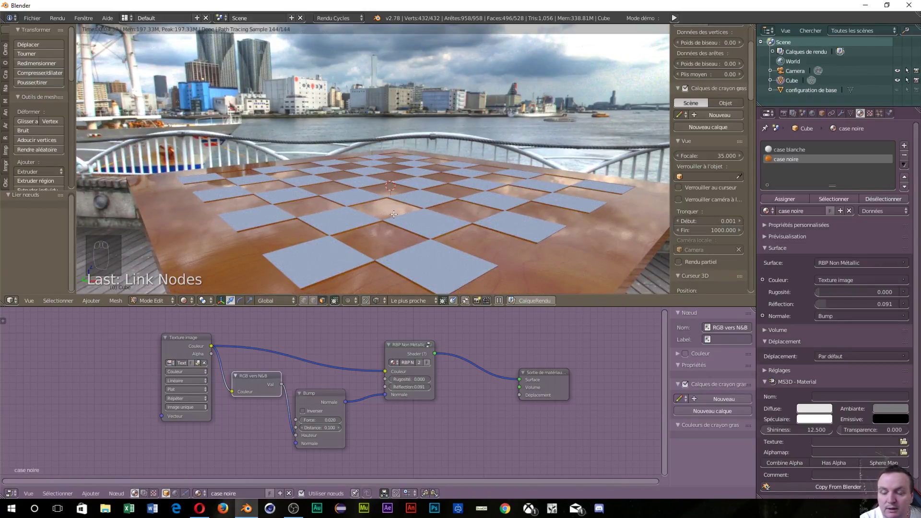
{"action": "middle_click_drag", "start_coordinate": [246, 220], "coordinate": [324, 277]}
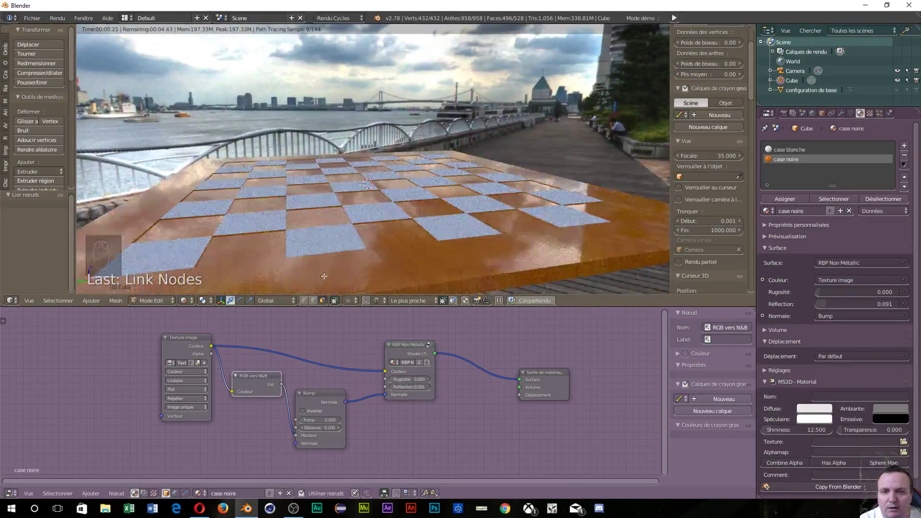
{"action": "middle_click_drag", "start_coordinate": [416, 194], "coordinate": [402, 277]}
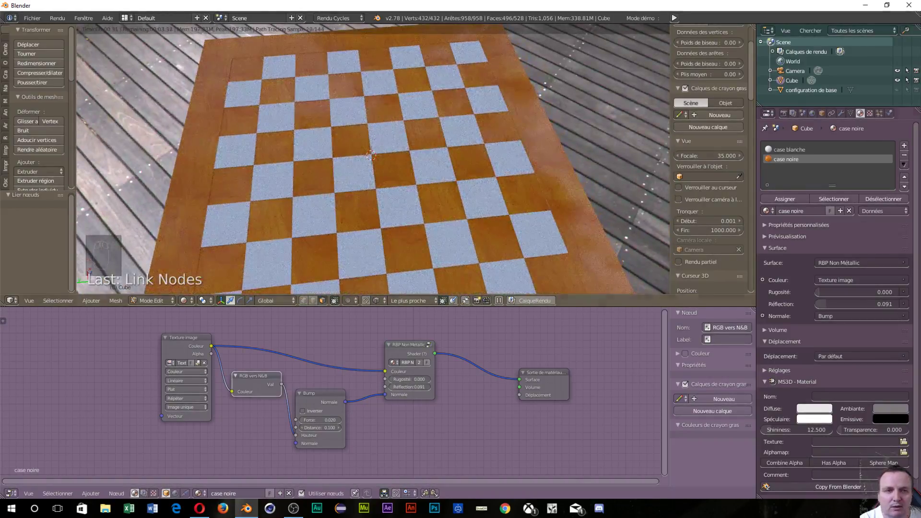
Copy all nodes of the case noire material and switch to the case blanche material
{"action": "left_click", "coordinate": [807, 149]}
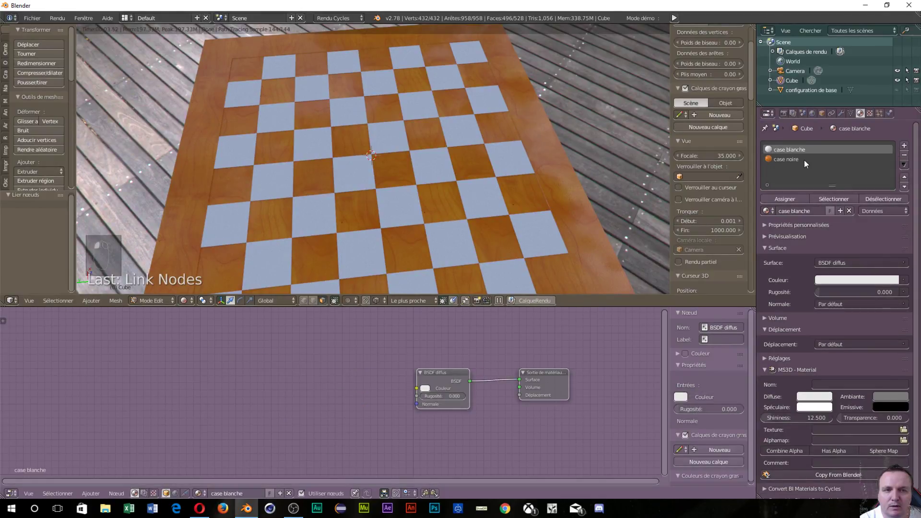
{"action": "left_click", "coordinate": [803, 160]}
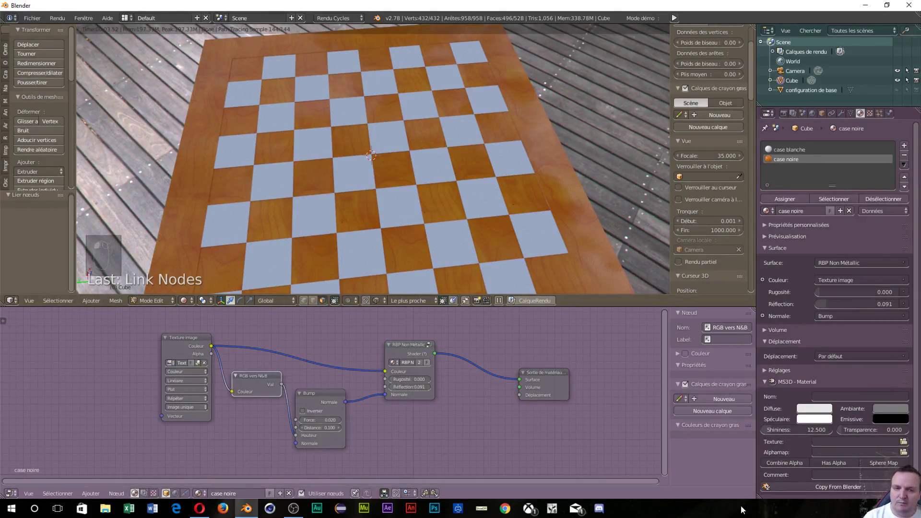
{"action": "key", "text": "b"}
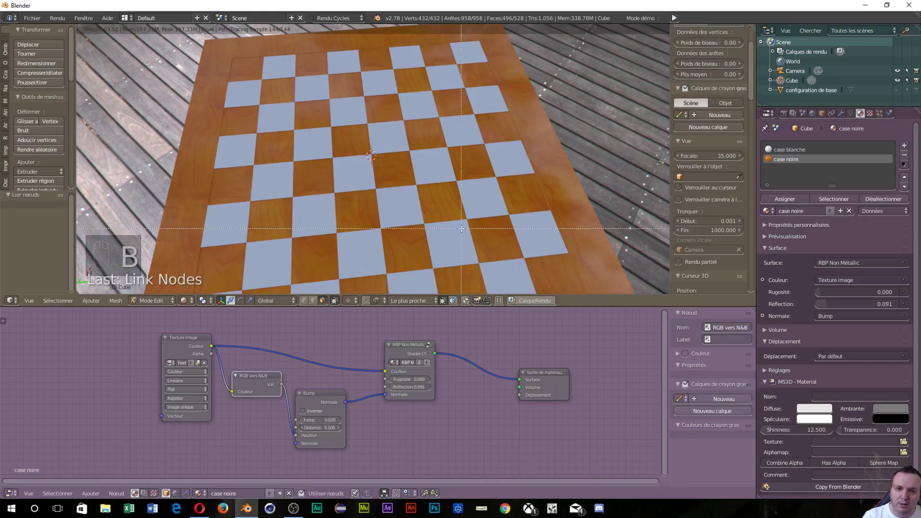
{"action": "key", "text": "b"}
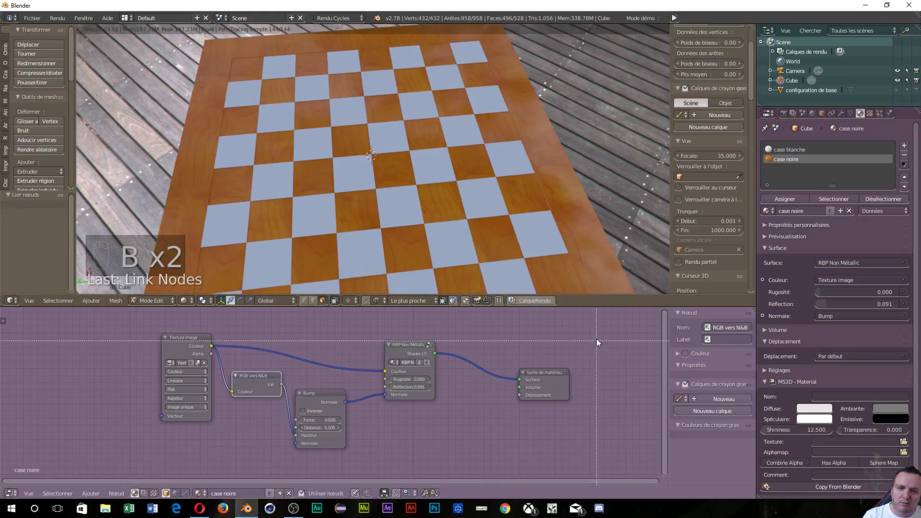
{"action": "middle_click_drag", "start_coordinate": [592, 326], "coordinate": [36, 477]}
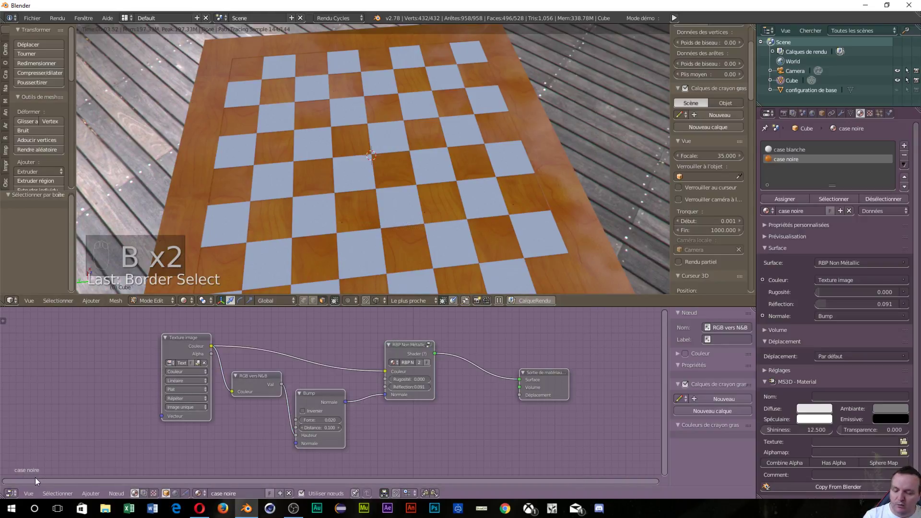
{"action": "key", "text": "ctrl+c"}
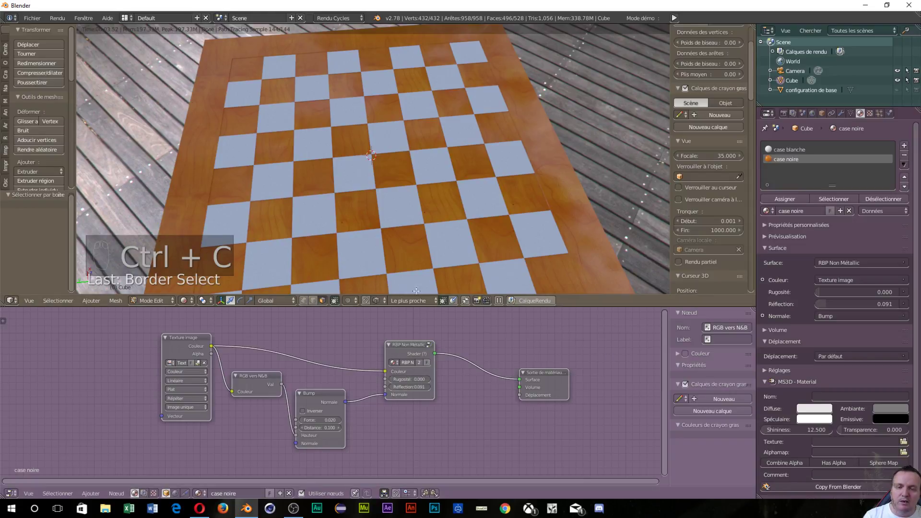
{"action": "left_click", "coordinate": [824, 150]}
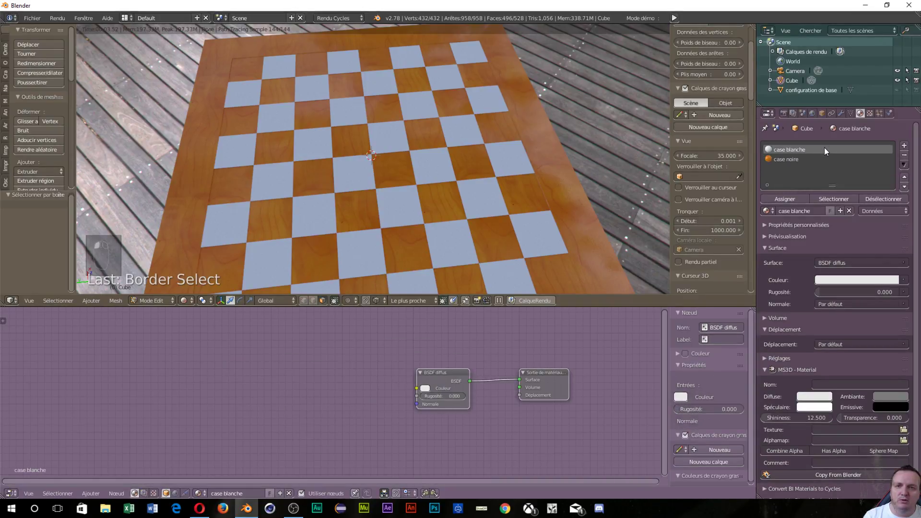
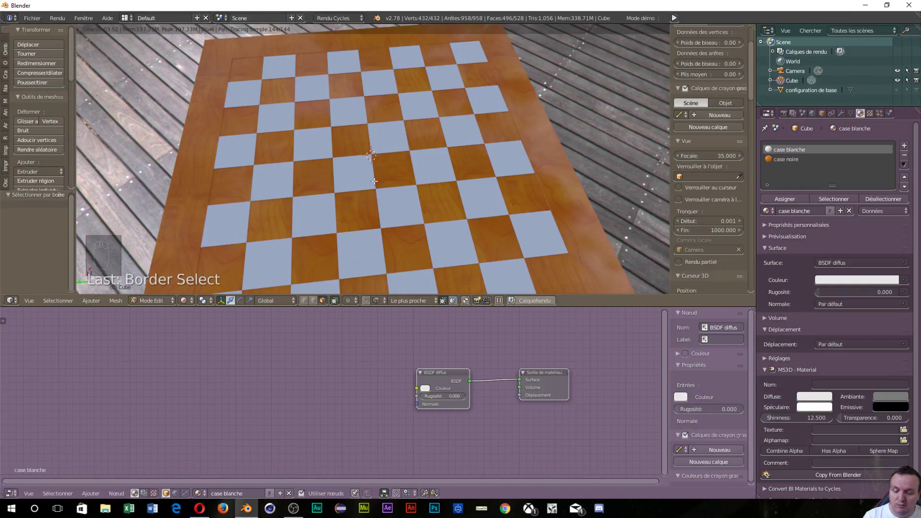
Switch the viewport from rendered to wireframe shading and undo the selection of a single white square on the board
{"action": "key", "text": "shift+a"}
{"action": "right_click_drag", "start_coordinate": [374, 180], "coordinate": [434, 78]}
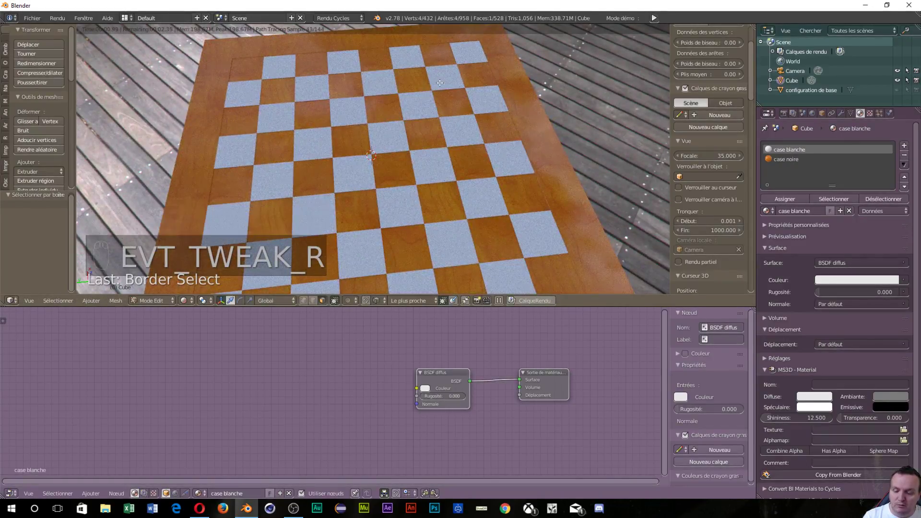
{"action": "key", "text": "shift+z"}
{"action": "middle_click_drag", "start_coordinate": [421, 103], "coordinate": [438, 75]}
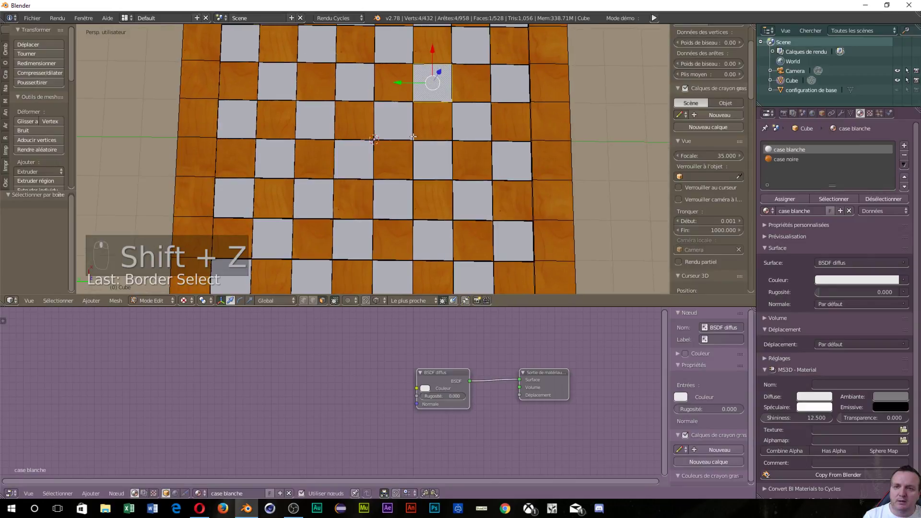
{"action": "left_click", "coordinate": [183, 300]}
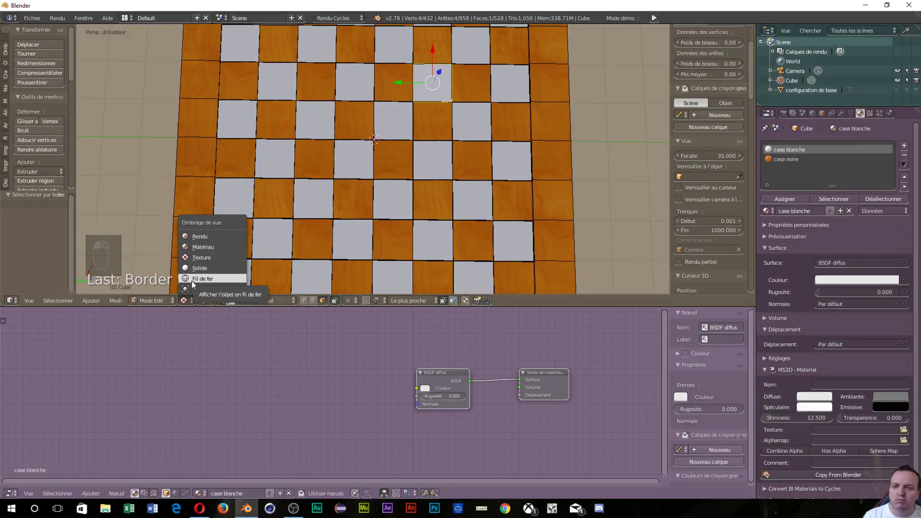
{"action": "left_click", "coordinate": [193, 280]}
{"action": "middle_click_drag", "start_coordinate": [298, 197], "coordinate": [307, 203]}
{"action": "key", "text": "ctrl+z"}
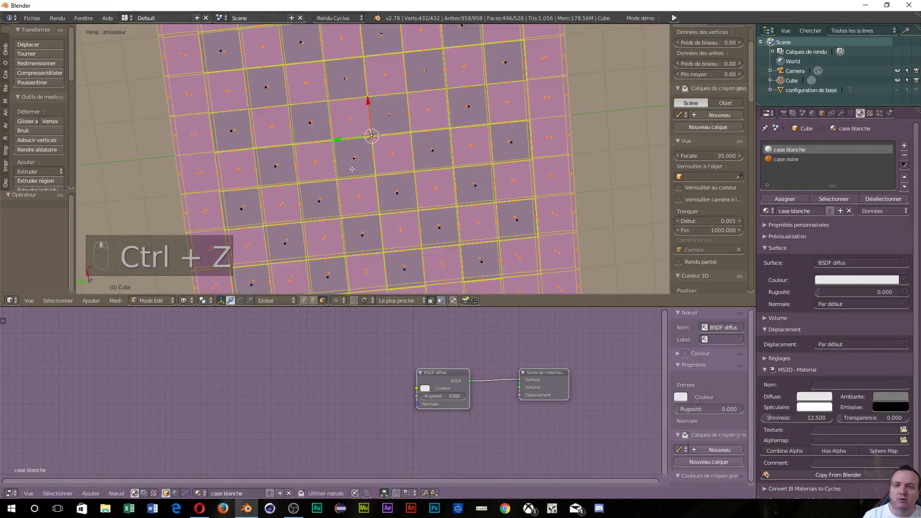
Invert the face selection in the top orthographic view so that only the white squares are selected
{"action": "middle_click_drag", "start_coordinate": [351, 169], "coordinate": [343, 162]}
{"action": "key", "text": "KP_7"}
{"action": "key", "text": "KP_5"}
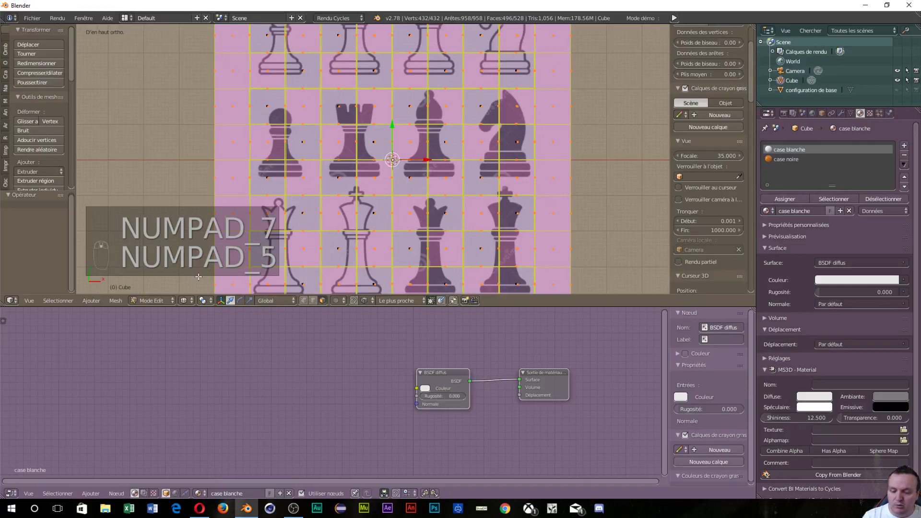
{"action": "key", "text": "ctrl+i"}
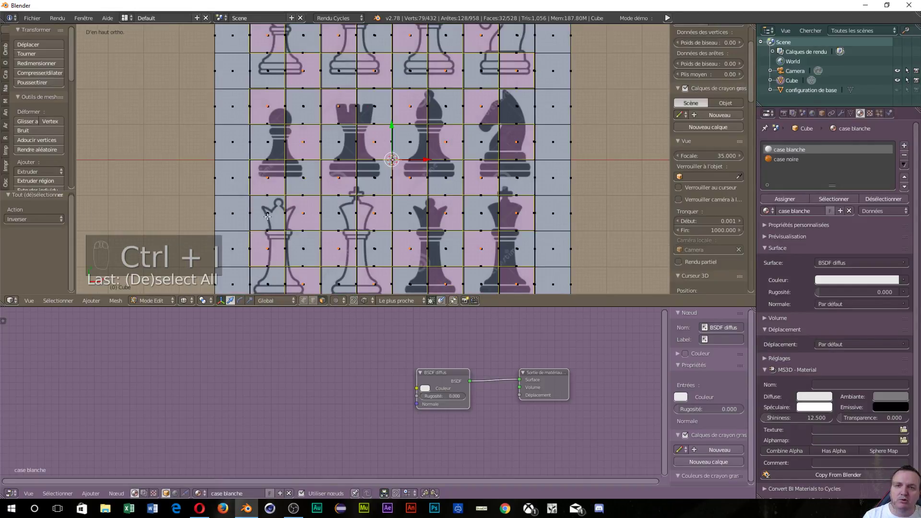
Unwrap the selected white squares from the top orthographic view using Projeter depuis la vue (limites)
{"action": "middle_click_drag", "start_coordinate": [267, 217], "coordinate": [291, 165]}
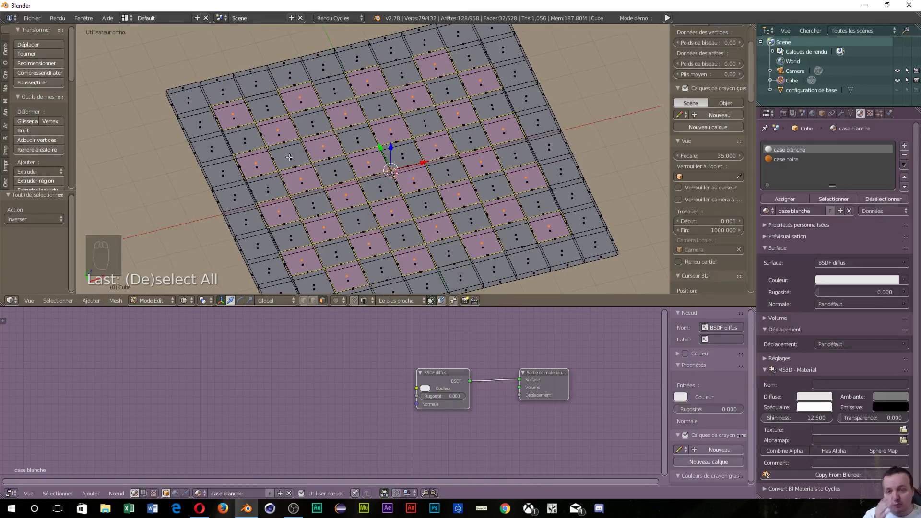
{"action": "key", "text": "KP_7"}
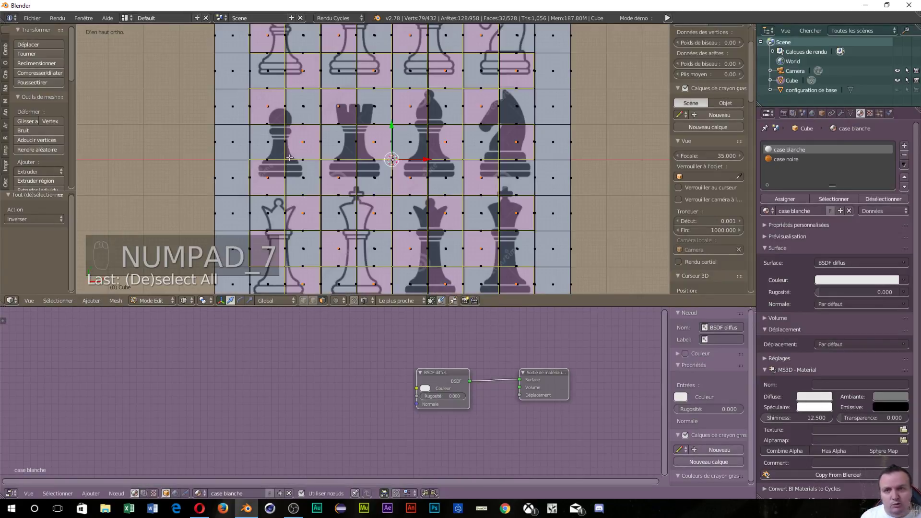
{"action": "key", "text": "KP_5"}
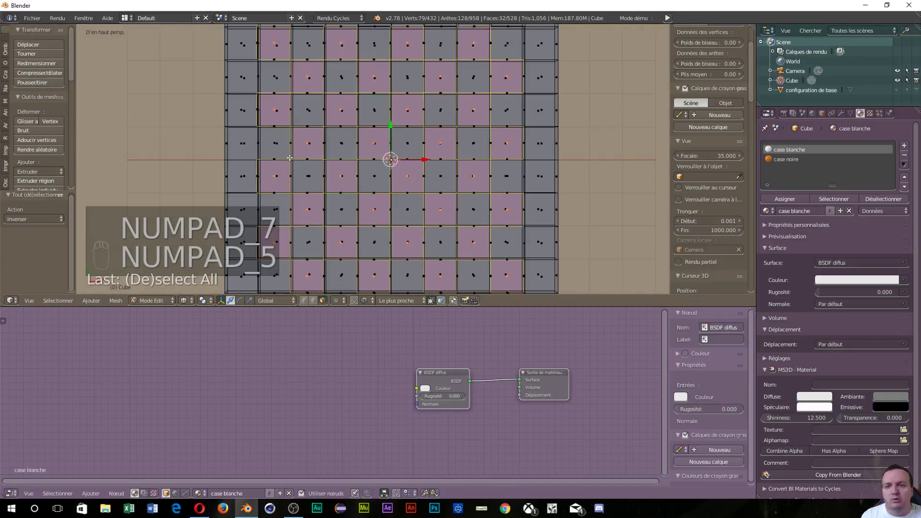
{"action": "key", "text": "KP_5"}
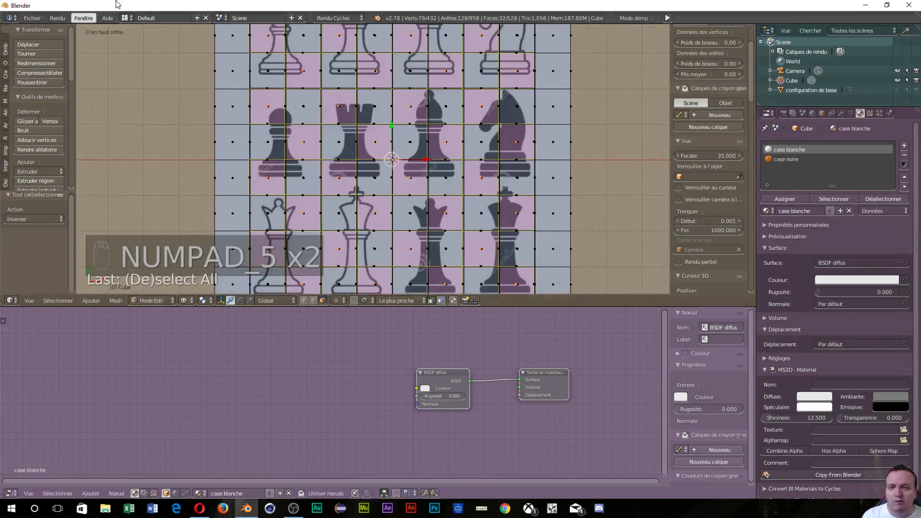
{"action": "scroll", "coordinate": [561, 195], "scroll_direction": "down", "scroll_amount": 3}
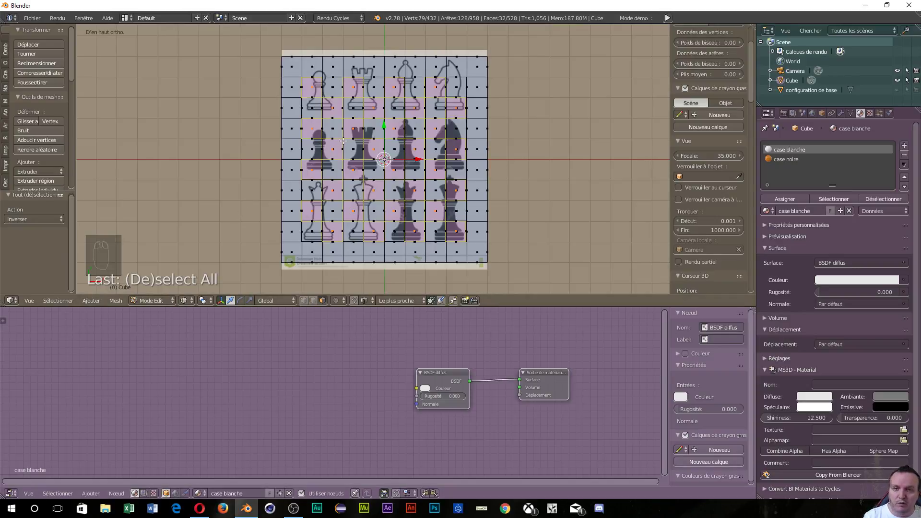
{"action": "key", "text": "u"}
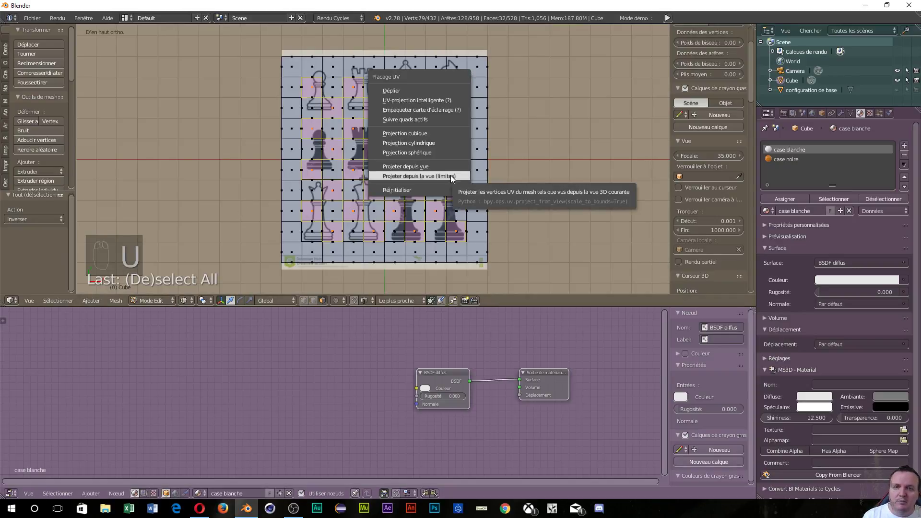
{"action": "left_click", "coordinate": [450, 176]}
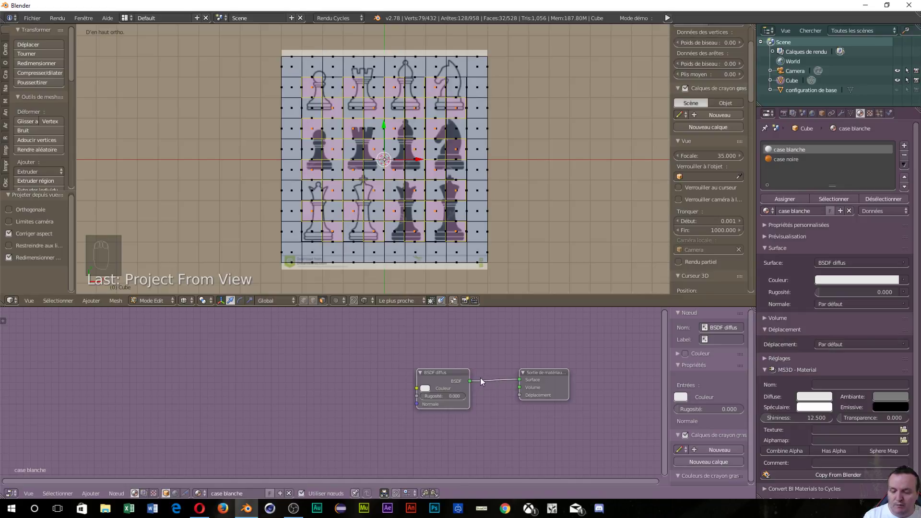
Delete the default nodes of the case blanche material and try to paste the copied wood nodes
{"action": "key", "text": "ctrl+v"}
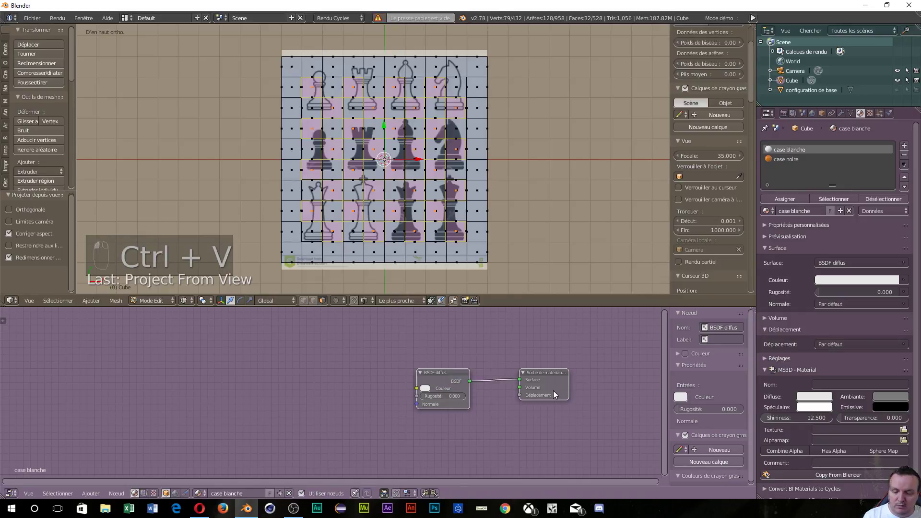
{"action": "key", "text": "x"}
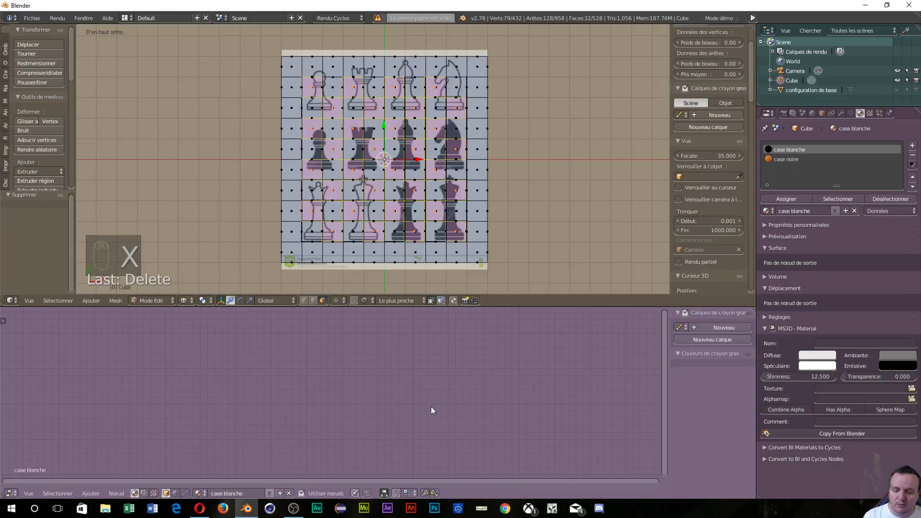
{"action": "key", "text": "ctrl+v"}
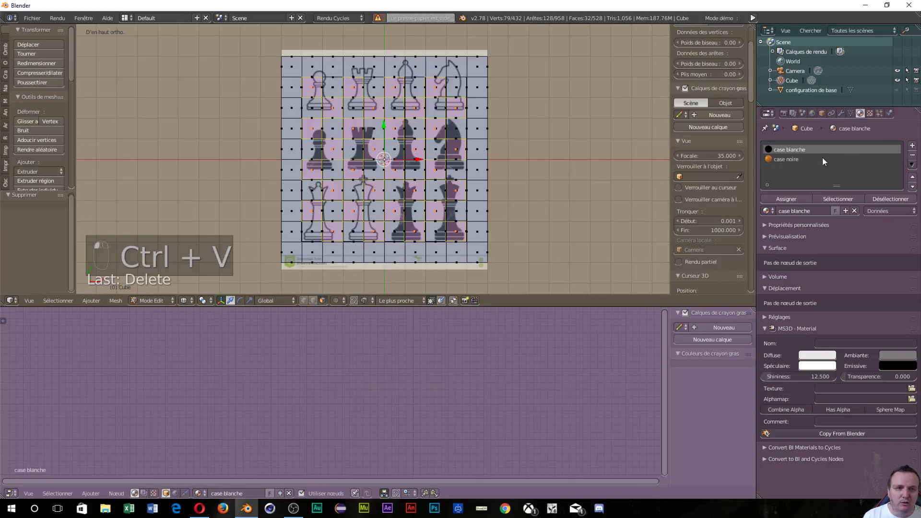
Copy all case noire nodes again, paste them into the case blanche material and show the board in rendered shading
{"action": "left_click", "coordinate": [791, 159]}
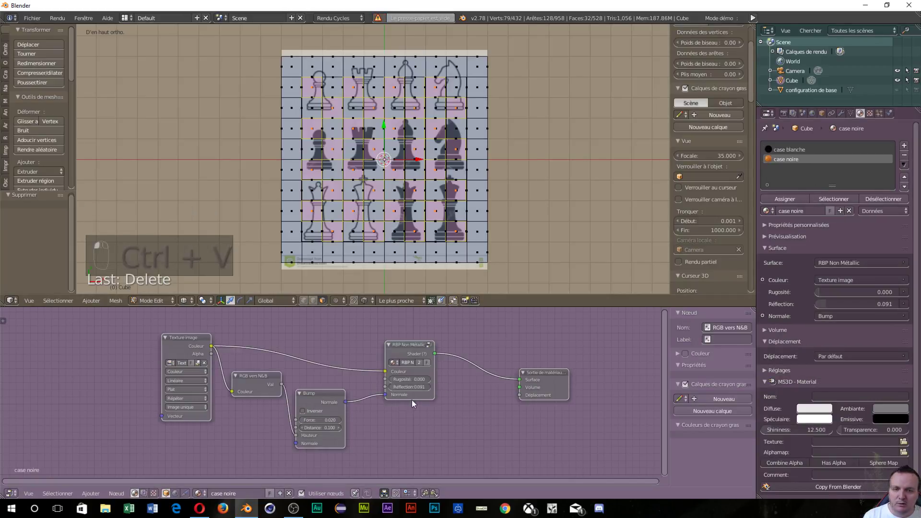
{"action": "key", "text": "ctrl+c"}
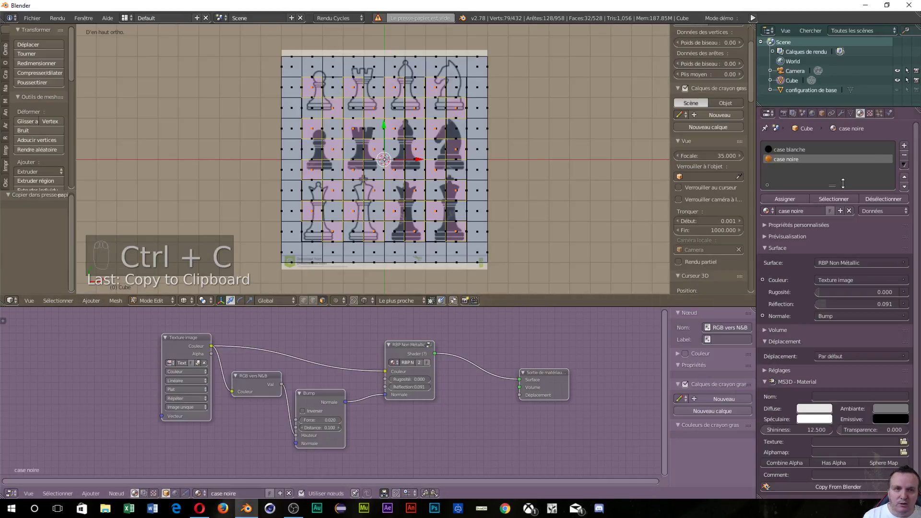
{"action": "left_click", "coordinate": [807, 149]}
{"action": "key", "text": "ctrl+v"}
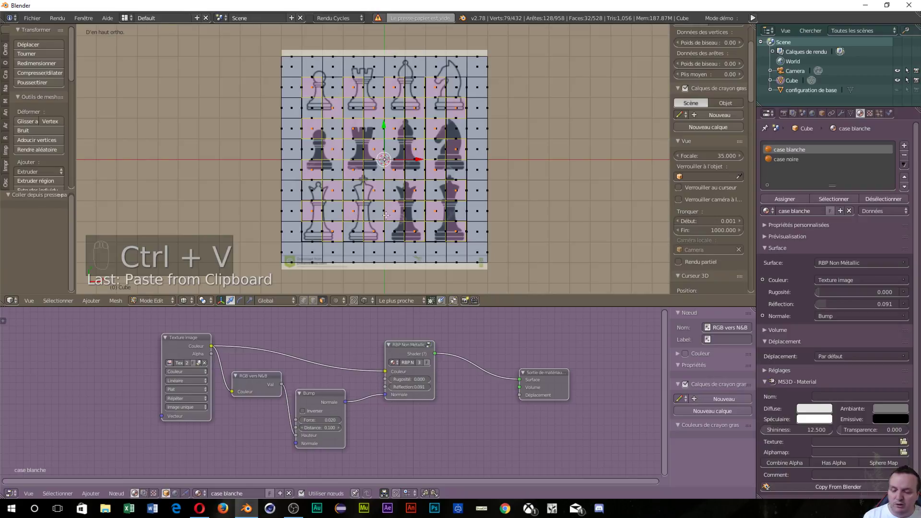
{"action": "key", "text": "shift+z"}
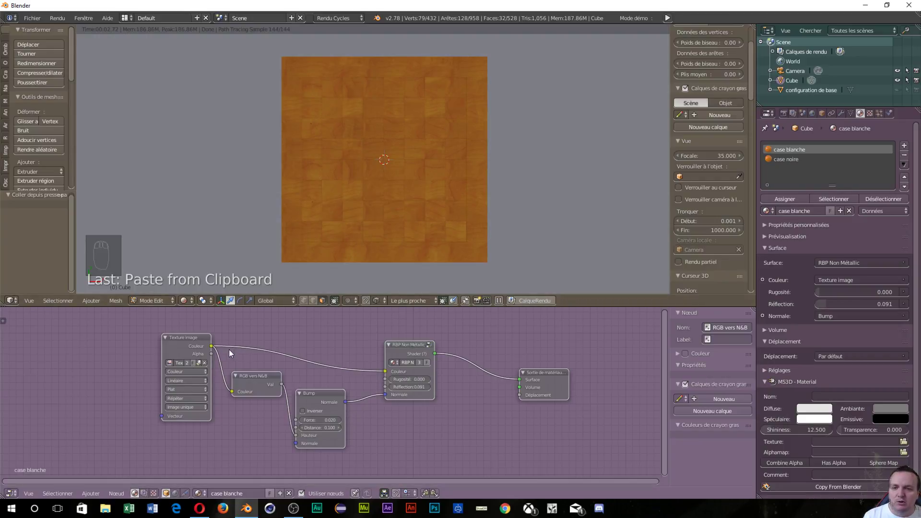
Insert a Teinte Saturation Valeur node on the link between the image texture's Couleur and the RBP Non Métallique group
{"action": "key", "text": "shift+a"}
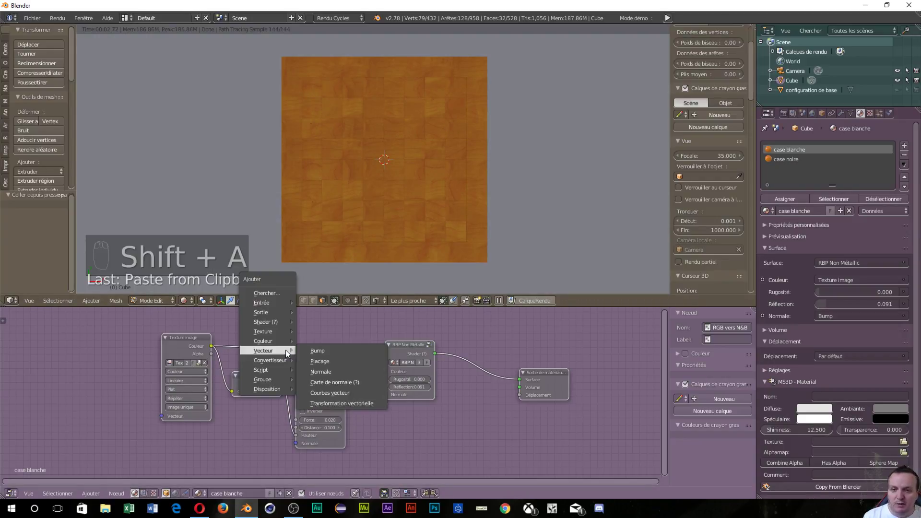
{"action": "mouse_move", "coordinate": [276, 339]}
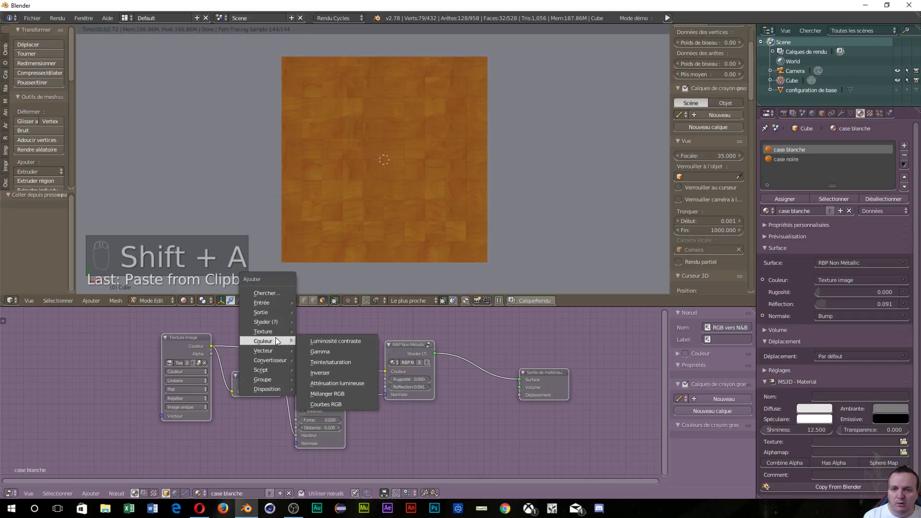
{"action": "left_click", "coordinate": [331, 363]}
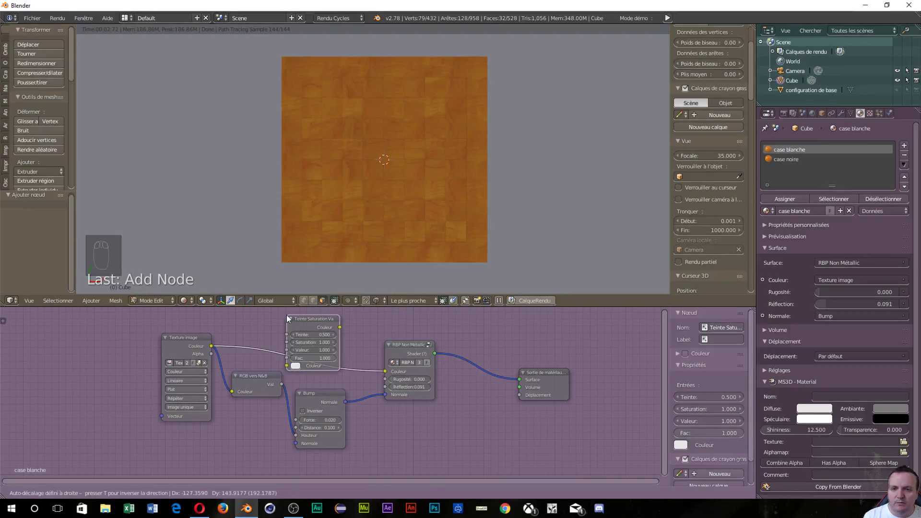
{"action": "left_click", "coordinate": [286, 315]}
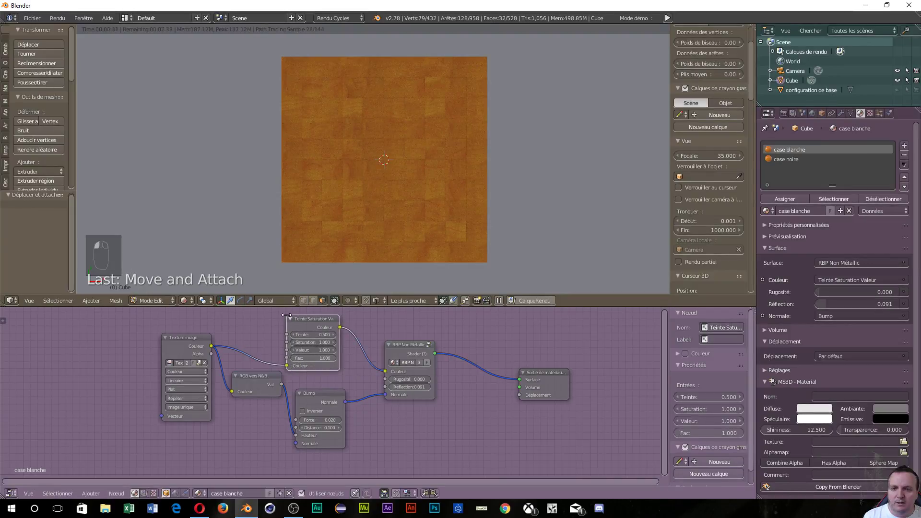
Lower the Teinte Saturation Valeur node's Saturation to 0 and check the white squares in a rendered perspective view
{"action": "double_click", "coordinate": [311, 342]}
{"action": "type", "text": "0.5"}
{"action": "key", "text": "Return"}
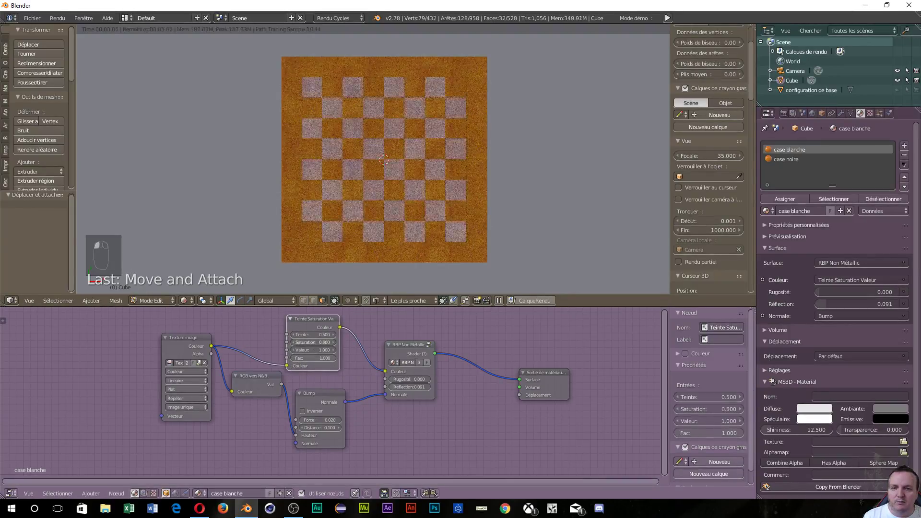
{"action": "double_click", "coordinate": [310, 341]}
{"action": "type", "text": "0.2"}
{"action": "key", "text": "Return"}
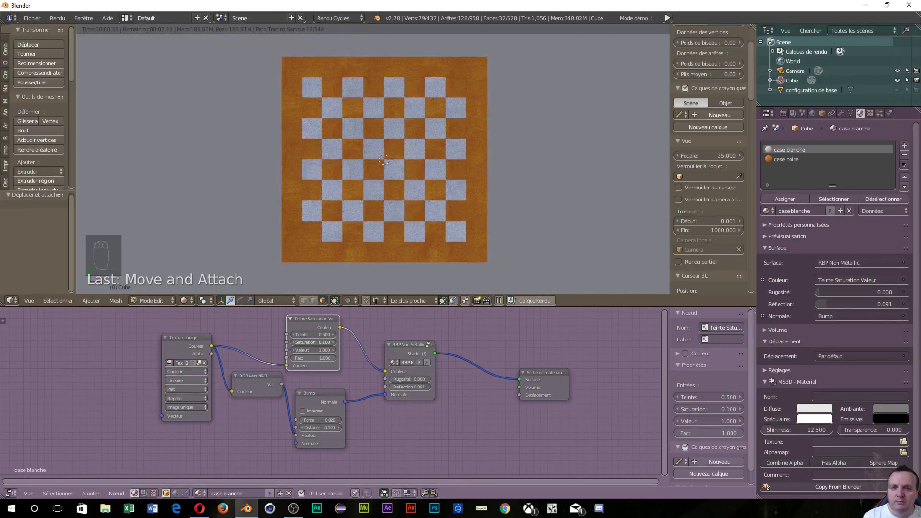
{"action": "left_click_drag", "start_coordinate": [311, 342], "coordinate": [302, 342]}
{"action": "middle_click_drag", "start_coordinate": [275, 220], "coordinate": [317, 150]}
{"action": "key", "text": "KP_5"}
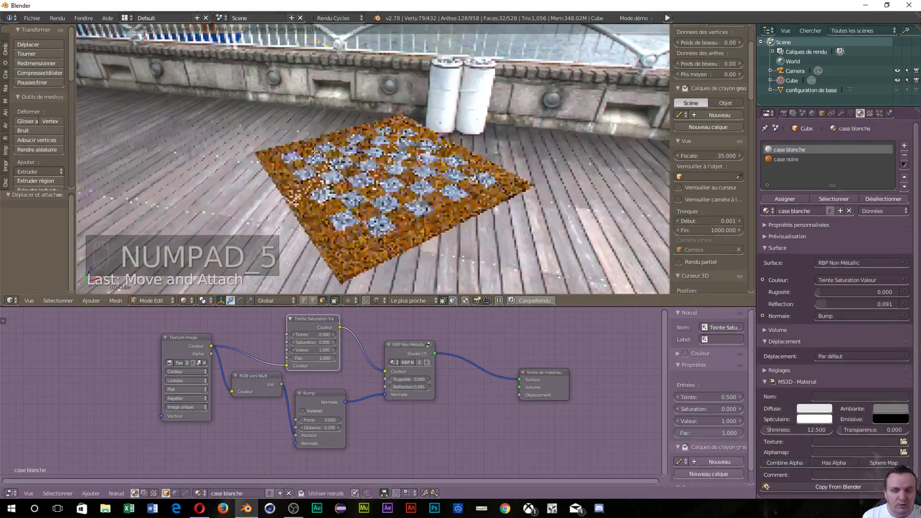
{"action": "scroll", "coordinate": [400, 124], "scroll_direction": "up", "scroll_amount": 5}
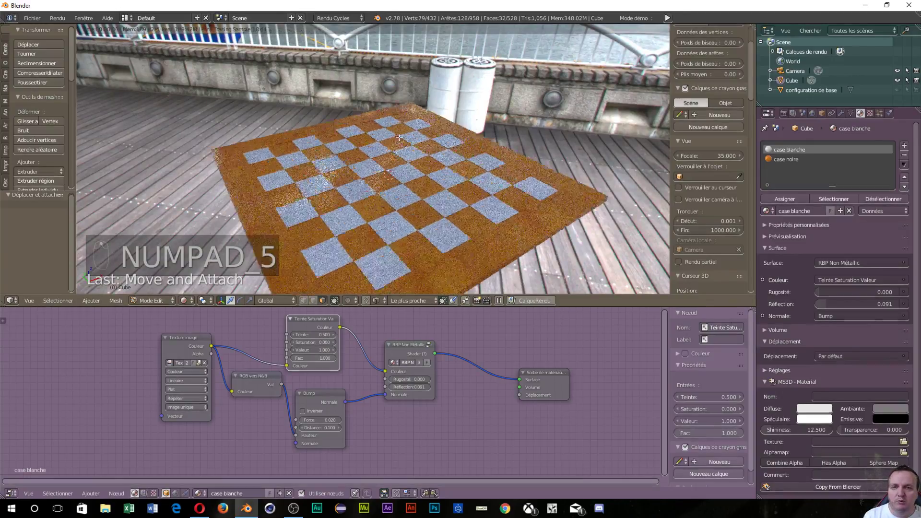
{"action": "middle_click_drag", "start_coordinate": [400, 123], "coordinate": [367, 191]}
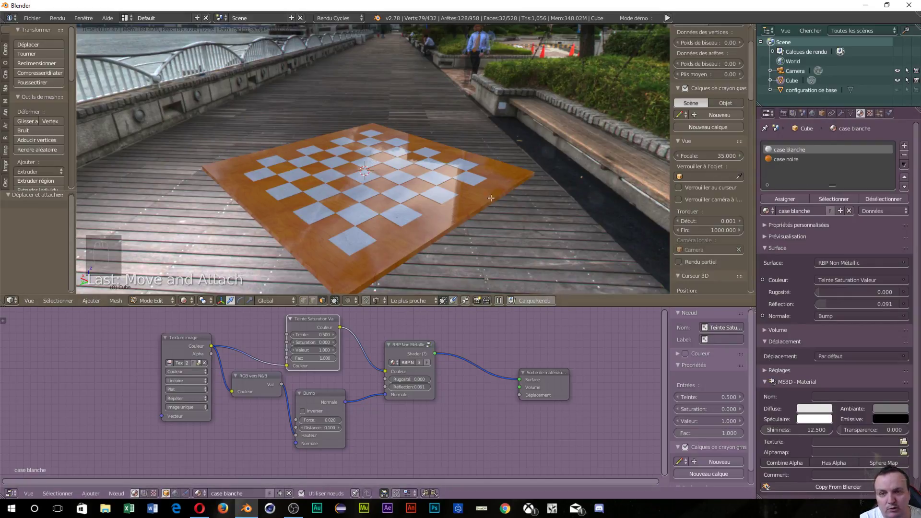
Move the material output node well away from the RBP Non Métallique group to free space for more nodes
{"action": "scroll", "coordinate": [465, 422], "scroll_direction": "down", "scroll_amount": 1}
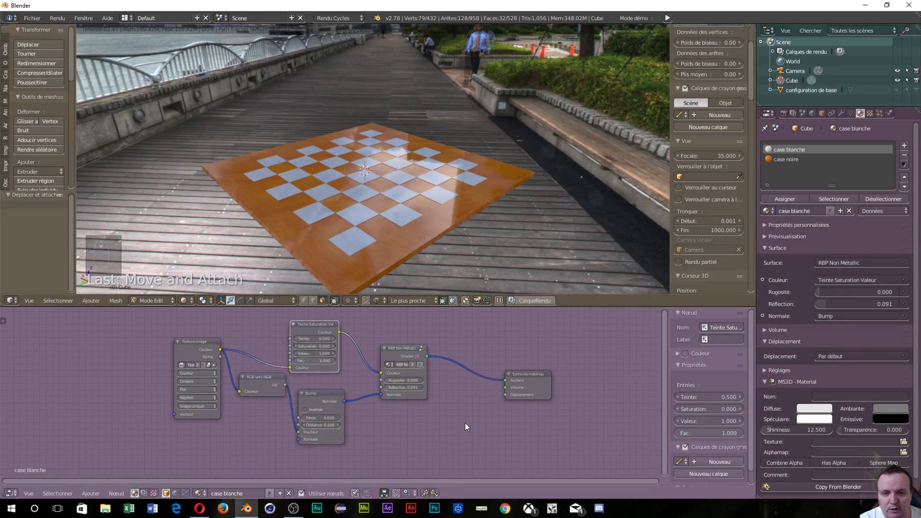
{"action": "middle_click_drag", "start_coordinate": [442, 438], "coordinate": [438, 371]}
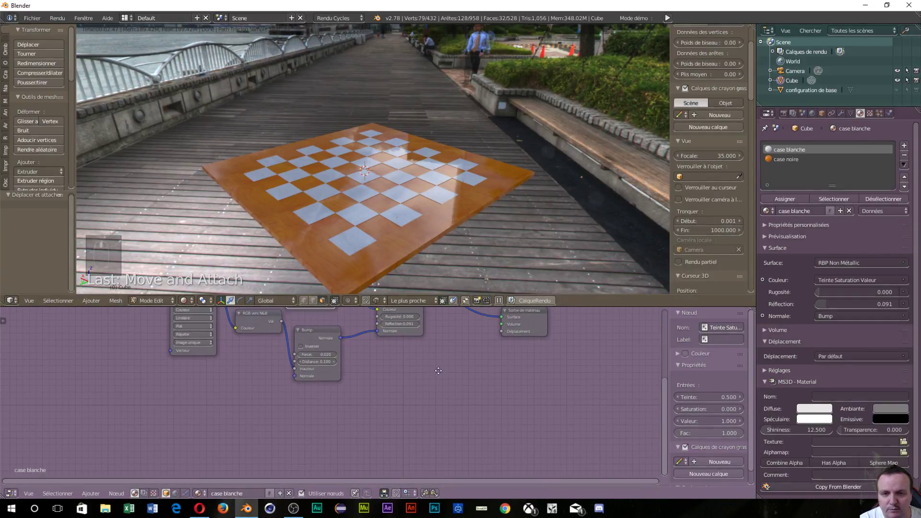
{"action": "left_click_drag", "start_coordinate": [528, 310], "coordinate": [626, 394]}
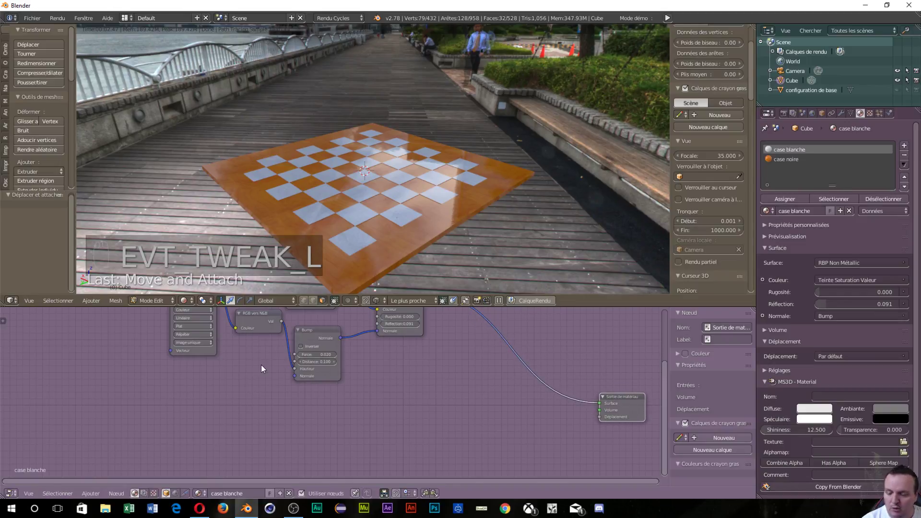
Add a BSDF verre shader node to the case blanche material, placed below the RBP Non Métallique group
{"action": "key", "text": "shift+a"}
{"action": "key", "text": "shift+a"}
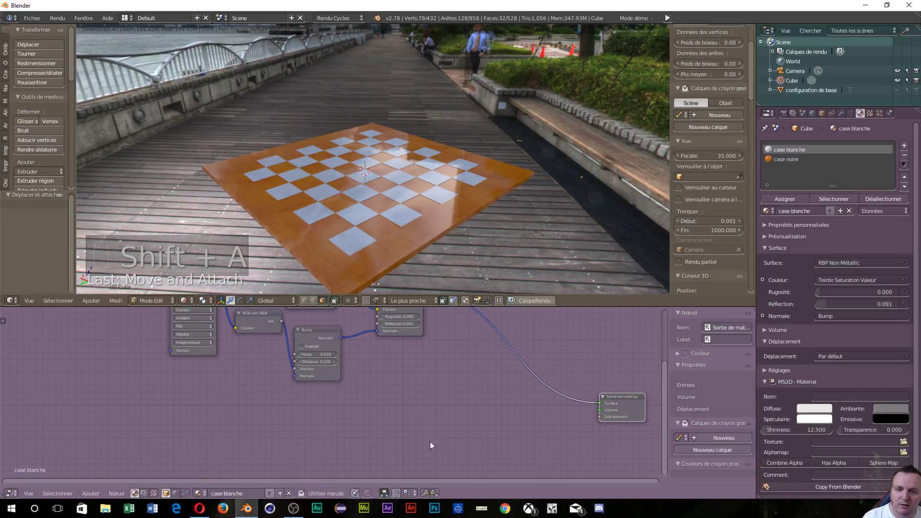
{"action": "mouse_move", "coordinate": [425, 424]}
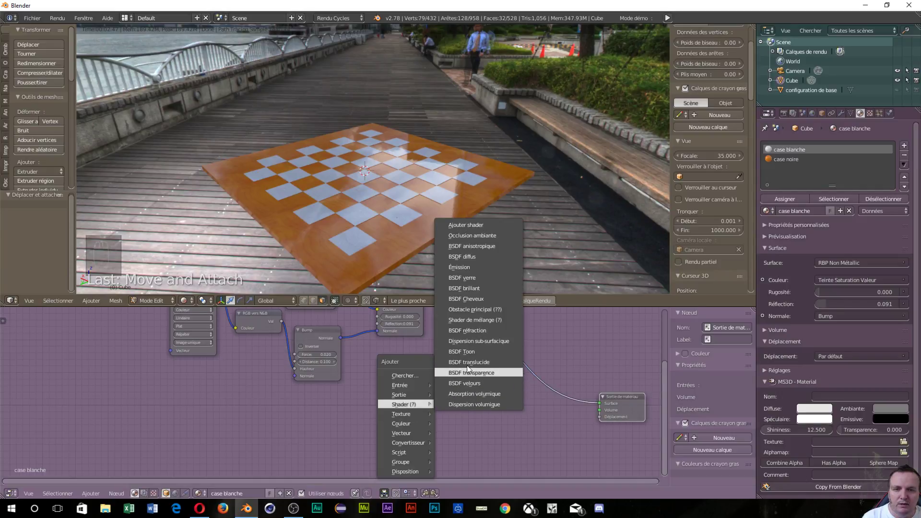
{"action": "left_click", "coordinate": [475, 277]}
{"action": "left_click", "coordinate": [370, 395]}
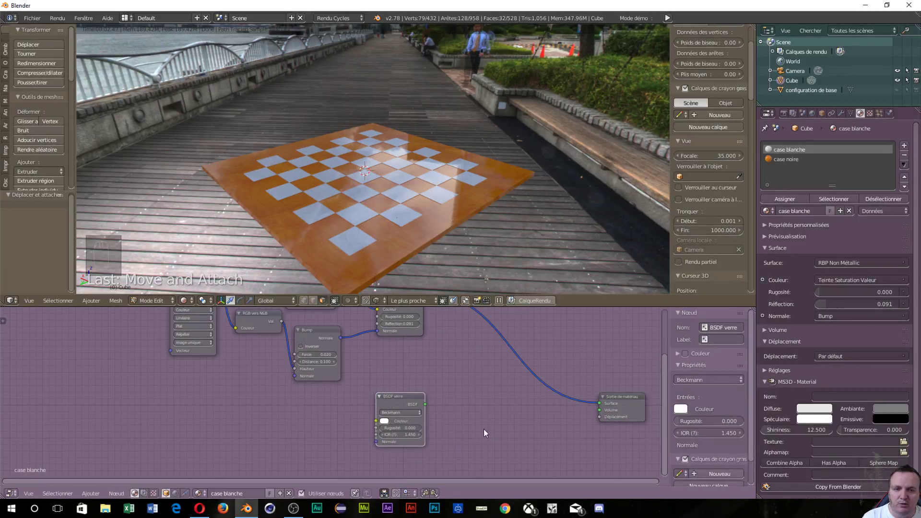
Insert a Shader de mélange node before case blanche's material output and link BSDF verre into its second shader input
{"action": "key", "text": "shift+a"}
{"action": "mouse_move", "coordinate": [523, 403]}
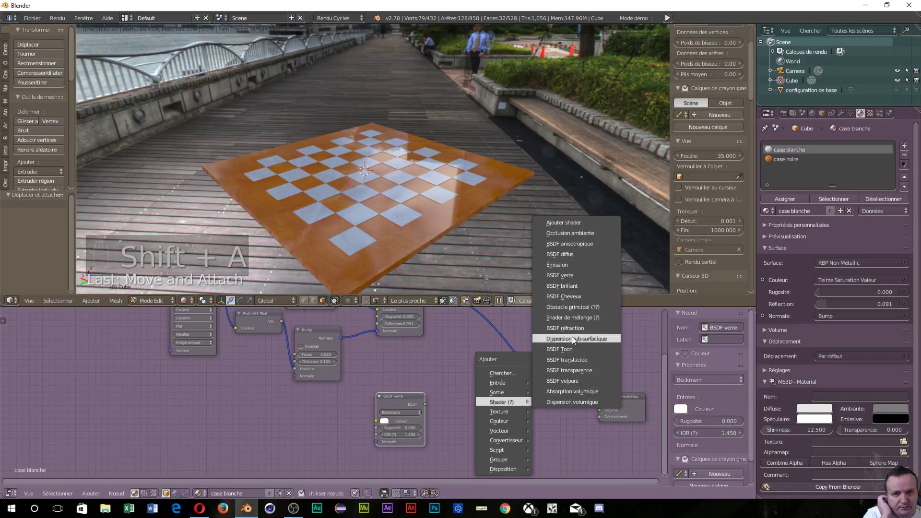
{"action": "left_click", "coordinate": [572, 317]}
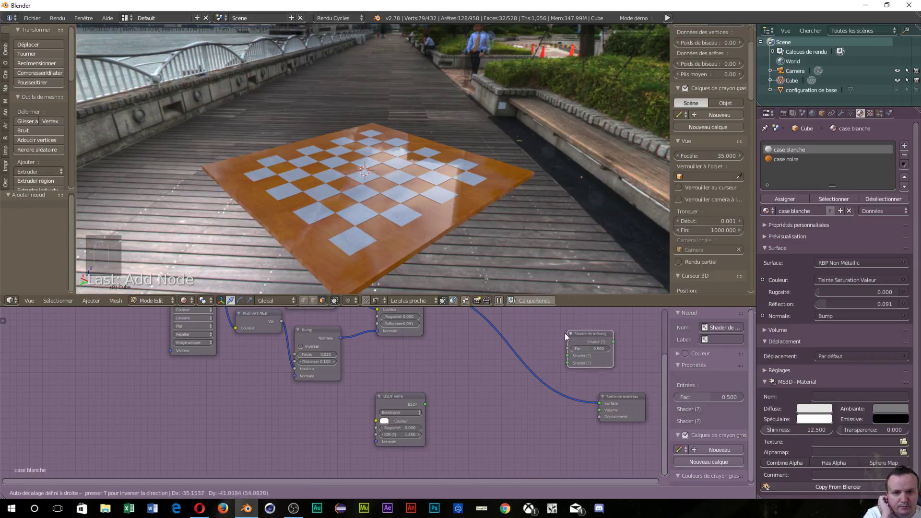
{"action": "left_click", "coordinate": [529, 363]}
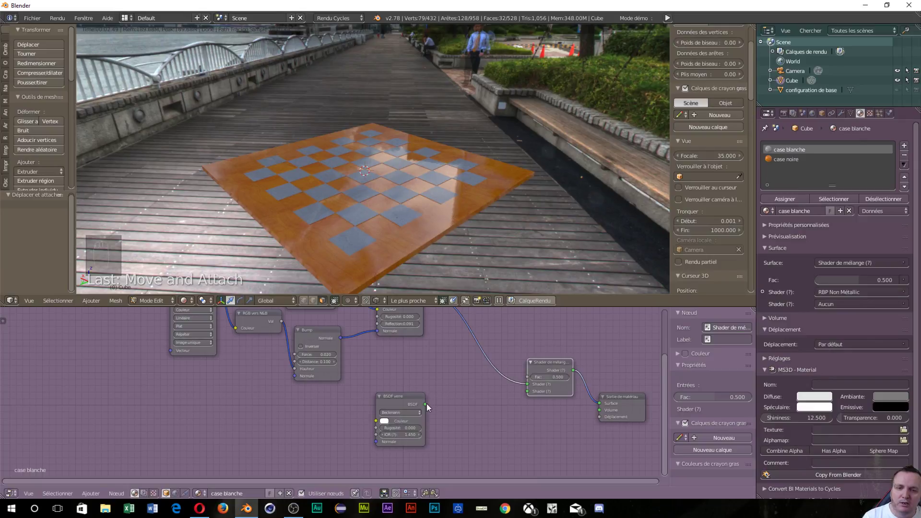
{"action": "left_click_drag", "start_coordinate": [425, 404], "coordinate": [572, 382]}
Try the case blanche mix node's Fac between 1.000 and 0.000, ending at 0.000, and compare the rendered white squares
{"action": "middle_click_drag", "start_coordinate": [407, 201], "coordinate": [426, 211]}
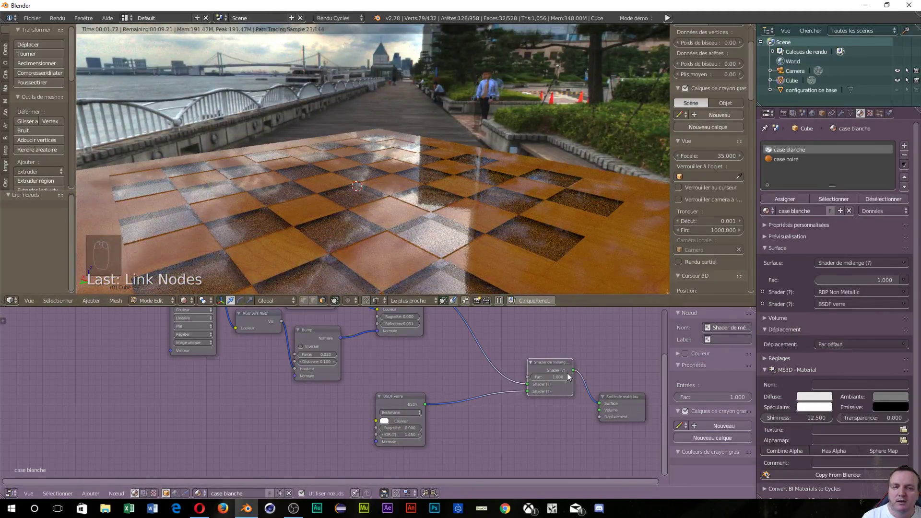
{"action": "left_click_drag", "start_coordinate": [564, 377], "coordinate": [532, 377]}
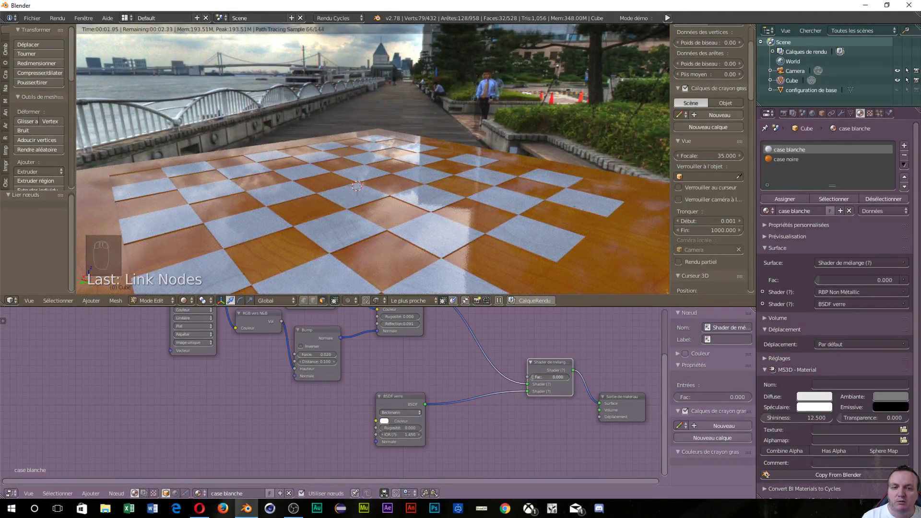
{"action": "left_click_drag", "start_coordinate": [533, 376], "coordinate": [569, 377]}
{"action": "key", "text": "ctrl+z"}
{"action": "key", "text": "ctrl+z"}
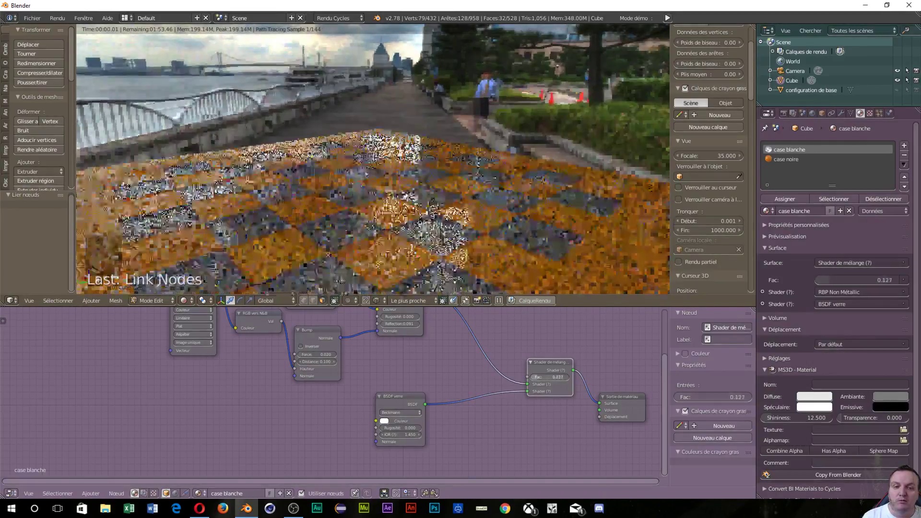
{"action": "key", "text": "KP_0"}
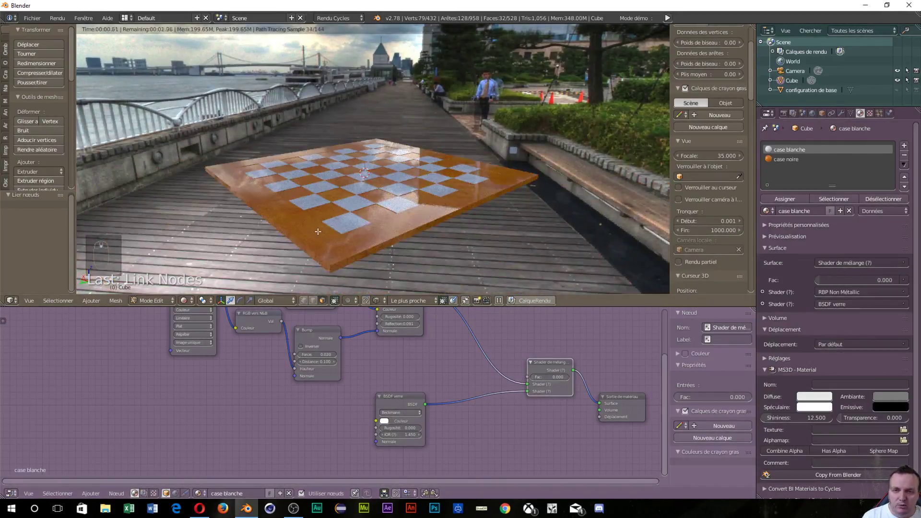
{"action": "scroll", "coordinate": [324, 250], "scroll_direction": "up", "scroll_amount": 3}
{"action": "middle_click_drag", "start_coordinate": [324, 250], "coordinate": [460, 196]}
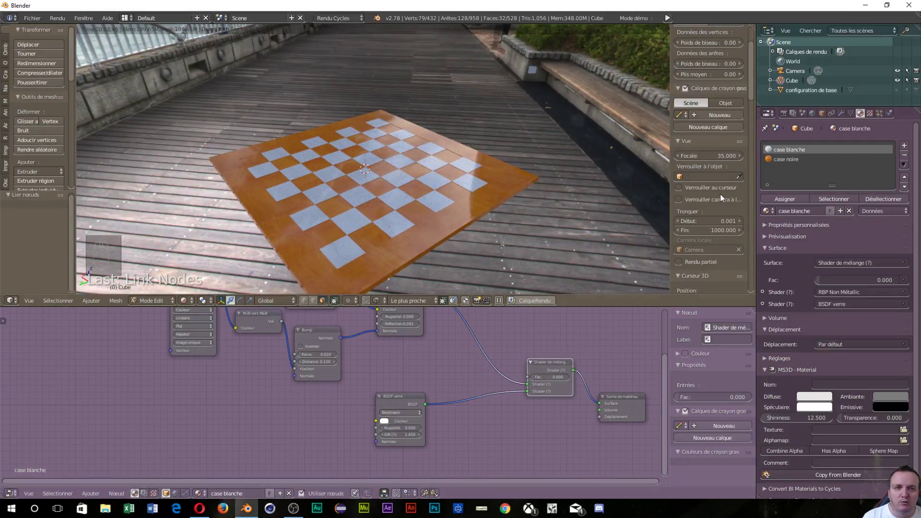
In the case noire material, move the material output away and insert a Shader de mélange node between RBP Non Métallique and it
{"action": "left_click", "coordinate": [791, 160]}
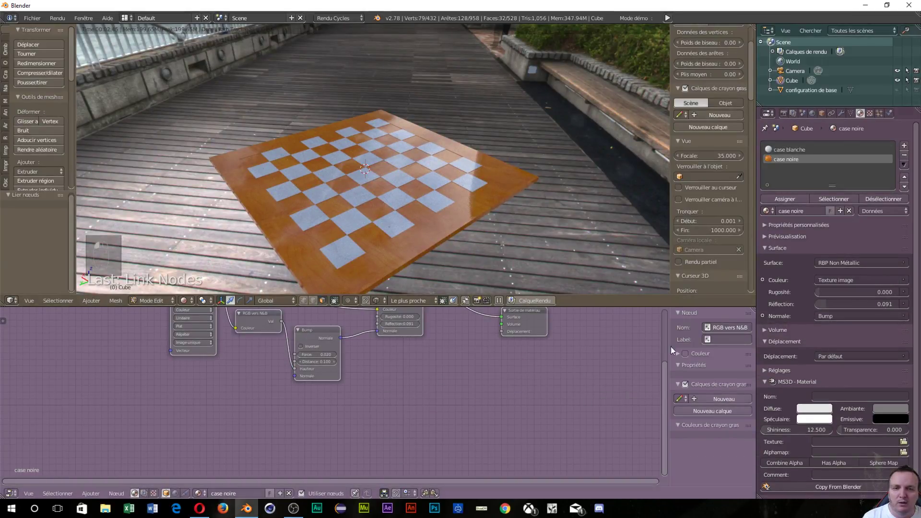
{"action": "key", "text": "Home"}
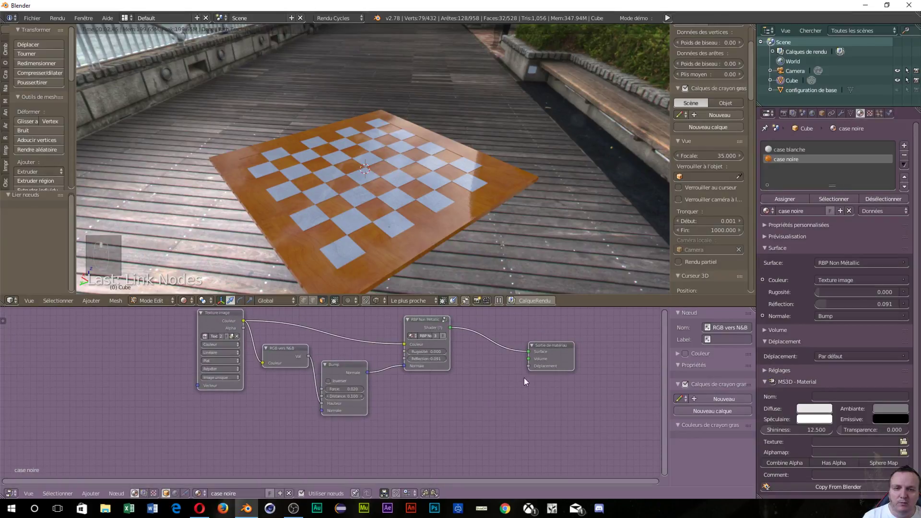
{"action": "left_click_drag", "start_coordinate": [552, 344], "coordinate": [610, 392]}
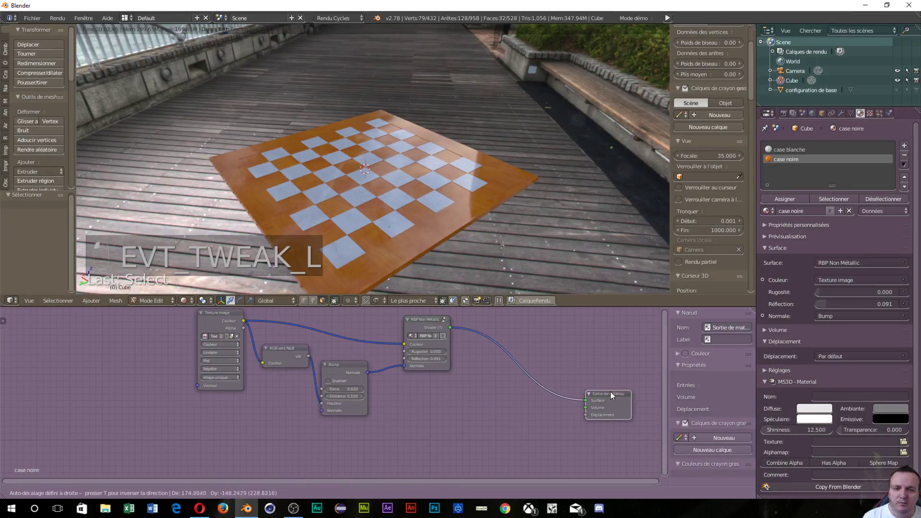
{"action": "key", "text": "shift+a"}
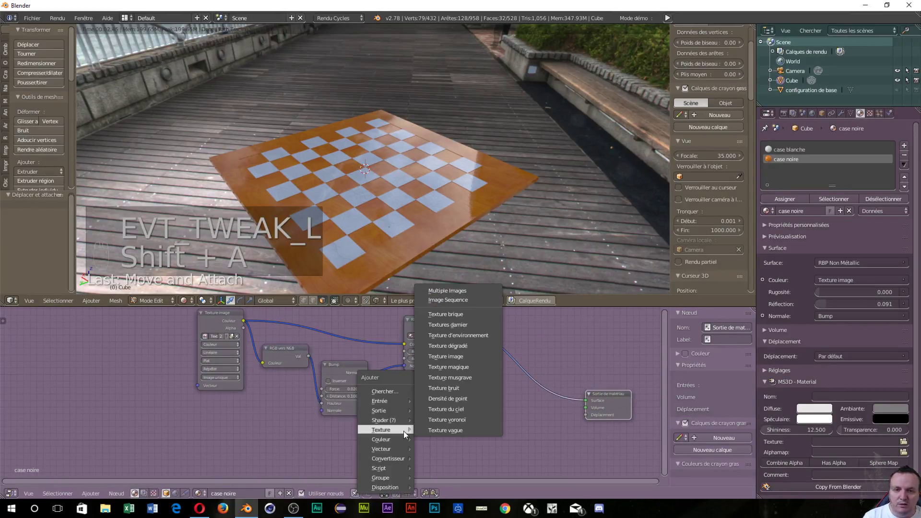
{"action": "mouse_move", "coordinate": [396, 420]}
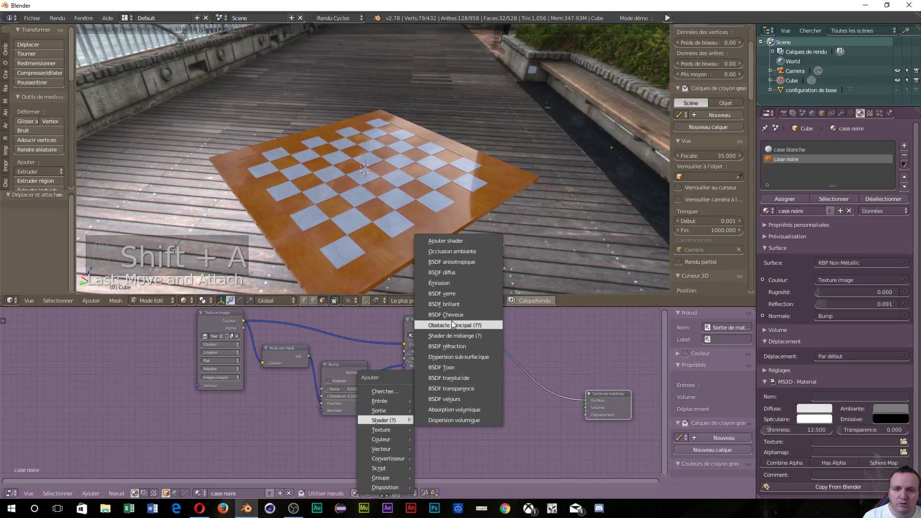
{"action": "left_click", "coordinate": [454, 335]}
{"action": "left_click", "coordinate": [515, 373]}
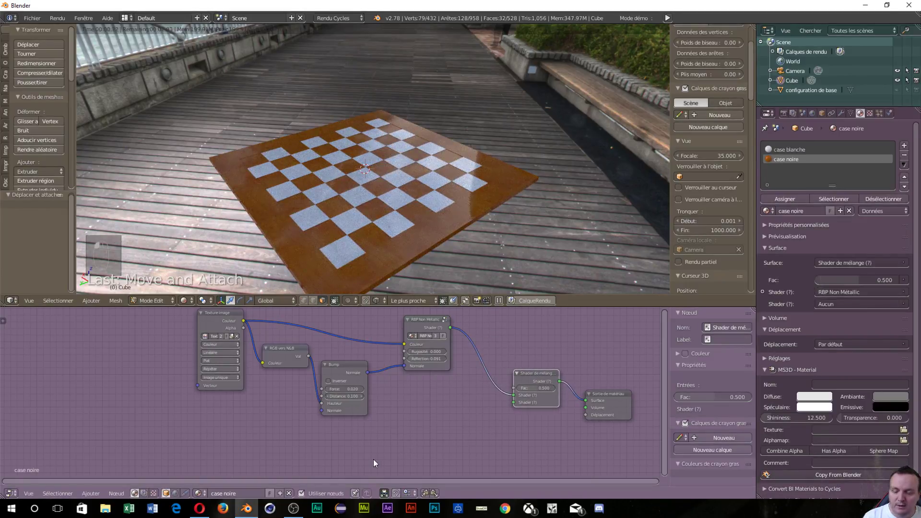
Add a BSDF verre node to case noire and link it into the Shader de mélange's second shader input
{"action": "key", "text": "shift+a"}
{"action": "mouse_move", "coordinate": [363, 441]}
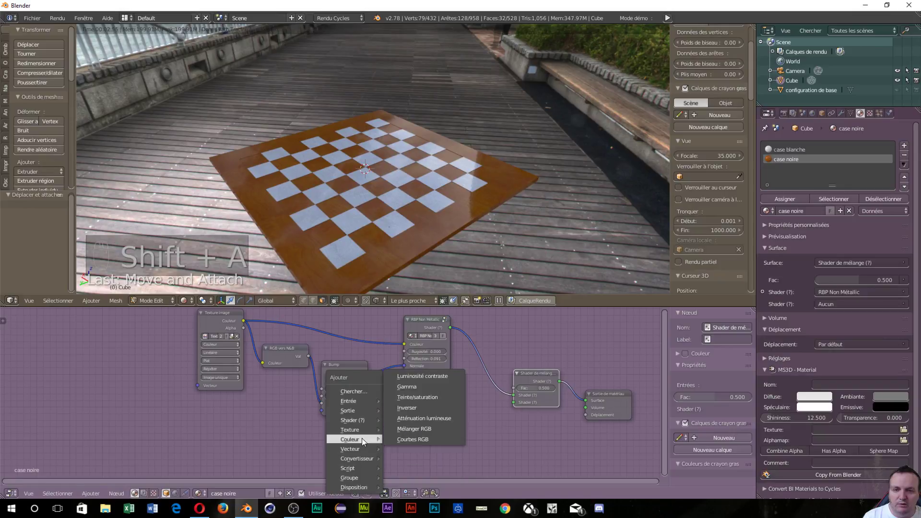
{"action": "mouse_move", "coordinate": [367, 421]}
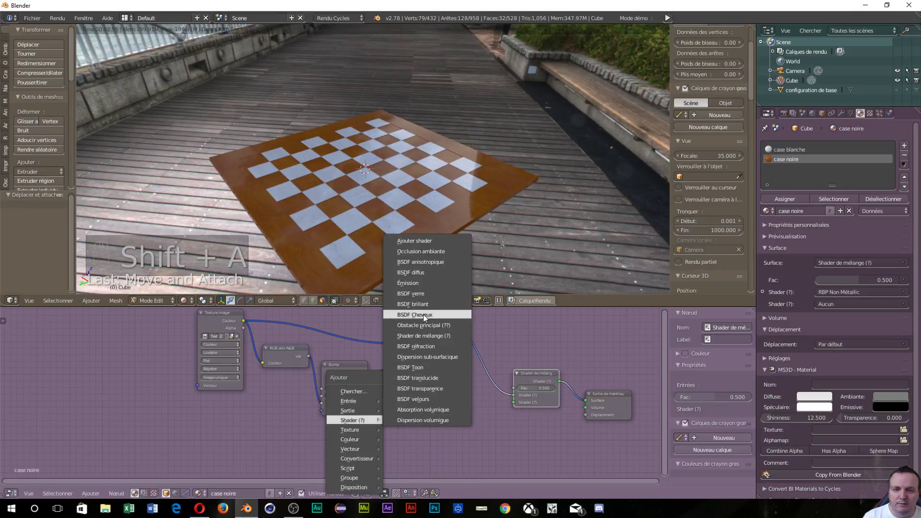
{"action": "left_click", "coordinate": [430, 293]}
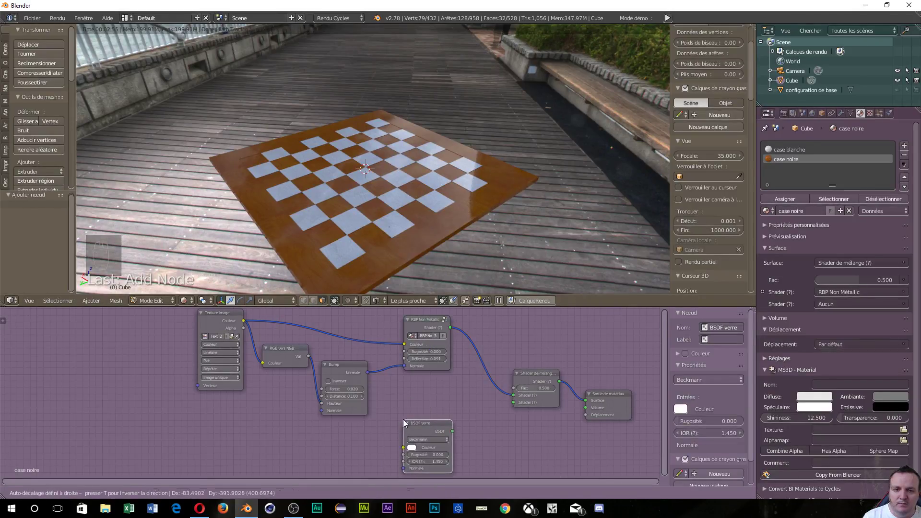
{"action": "left_click", "coordinate": [413, 421]}
{"action": "left_click_drag", "start_coordinate": [450, 434], "coordinate": [509, 402]}
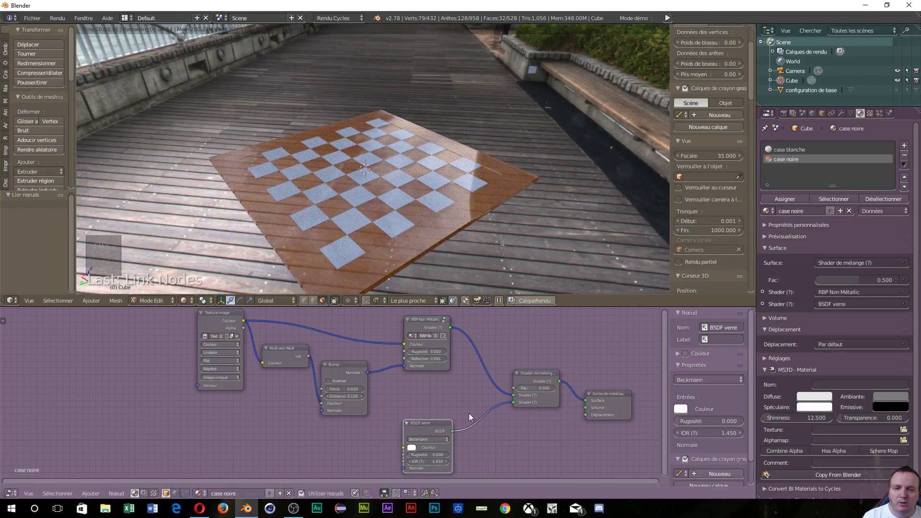
Set the Shader de mélange's Fac to 1.000 in case noire and in case blanche, and inspect the rendered glass board
{"action": "left_click_drag", "start_coordinate": [532, 389], "coordinate": [570, 389]}
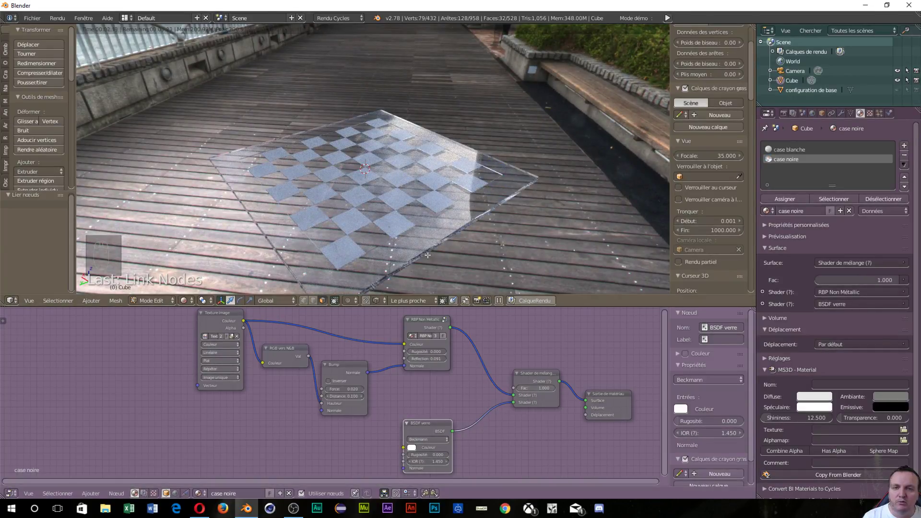
{"action": "middle_click_drag", "start_coordinate": [429, 255], "coordinate": [432, 235]}
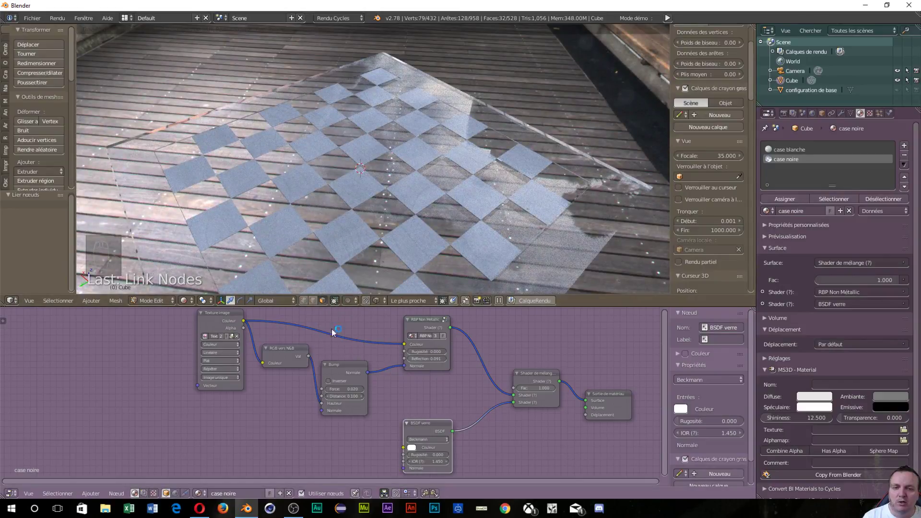
{"action": "left_click", "coordinate": [793, 149]}
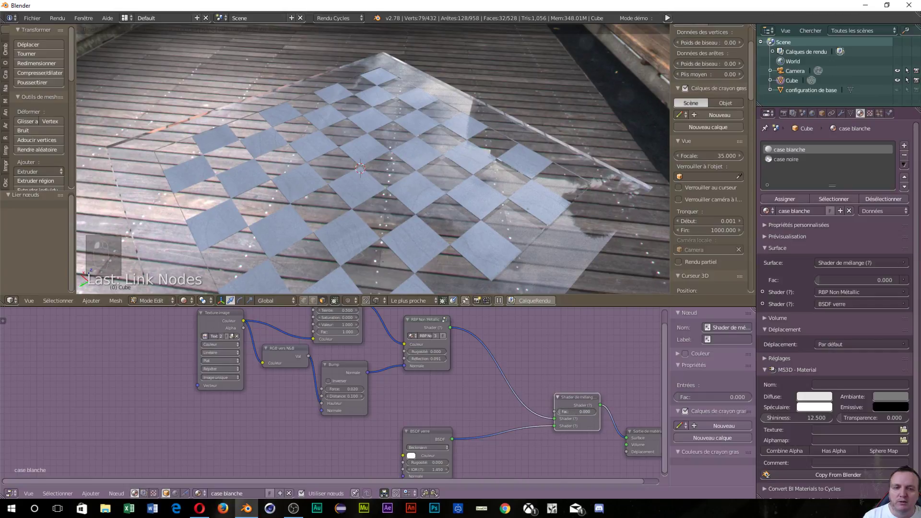
{"action": "left_click_drag", "start_coordinate": [560, 411], "coordinate": [596, 412]}
{"action": "middle_click_drag", "start_coordinate": [454, 115], "coordinate": [241, 231]}
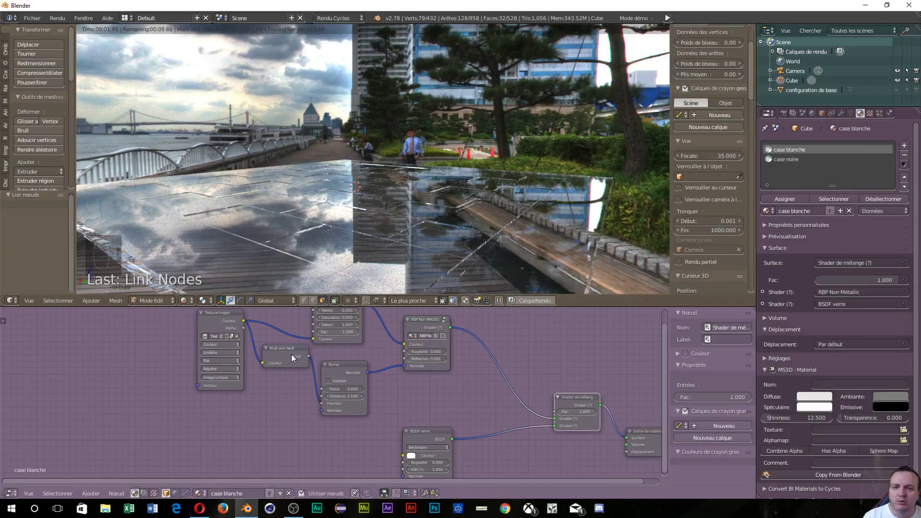
{"action": "middle_click_drag", "start_coordinate": [541, 190], "coordinate": [271, 133]}
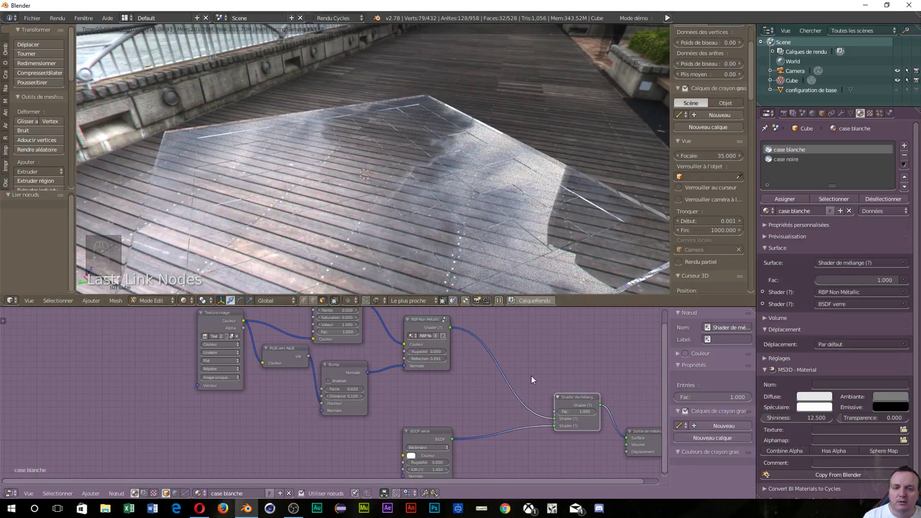
Set the case noire BSDF verre's Rugosité to 0.525 and check the frosted dark squares in a lower rendered view
{"action": "left_click", "coordinate": [795, 159]}
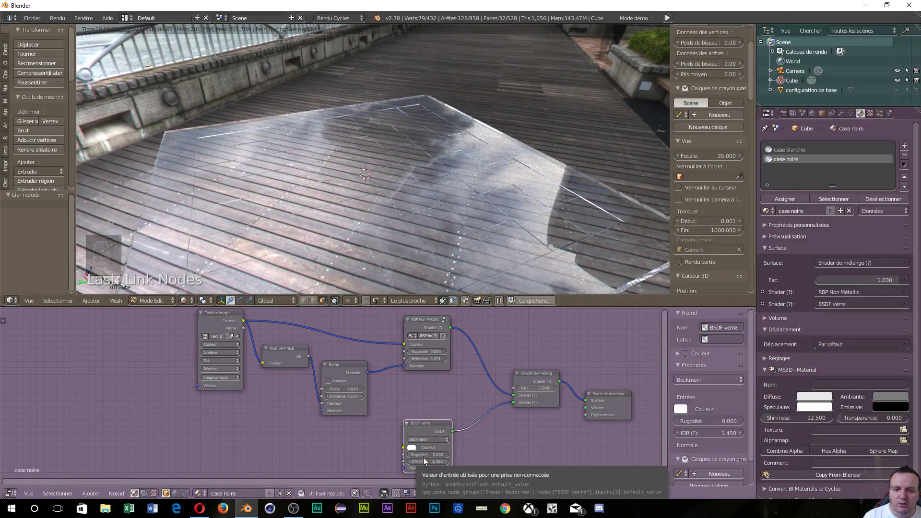
{"action": "left_click_drag", "start_coordinate": [709, 421], "coordinate": [750, 420]}
{"action": "middle_click_drag", "start_coordinate": [384, 202], "coordinate": [441, 153]}
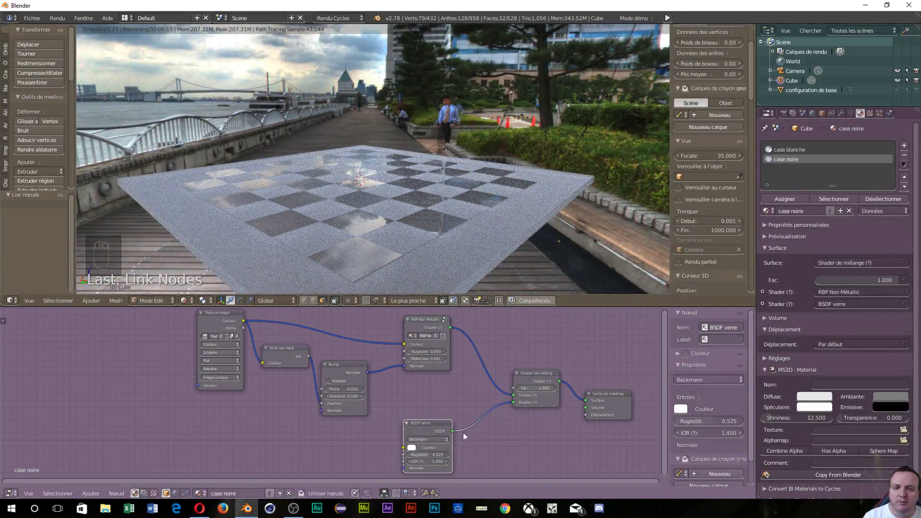
Move case noire's BSDF verre node up and add a BSDF brillant node below it
{"action": "left_click_drag", "start_coordinate": [422, 427], "coordinate": [412, 395]}
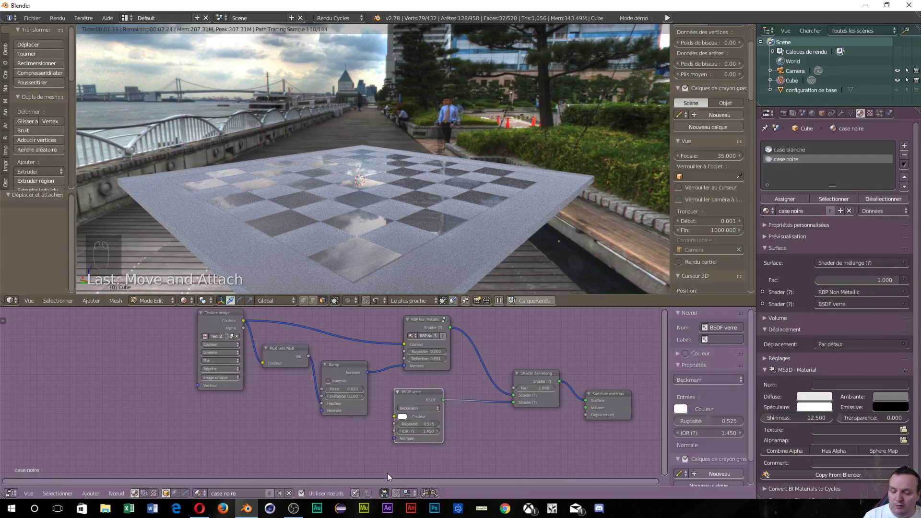
{"action": "key", "text": "shift+a"}
{"action": "key", "text": "shift+a"}
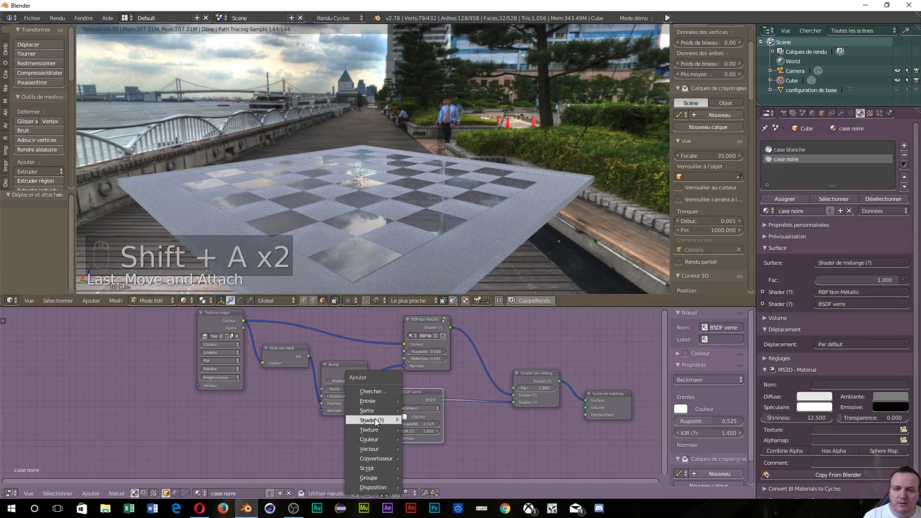
{"action": "mouse_move", "coordinate": [376, 422]}
{"action": "left_click", "coordinate": [438, 303]}
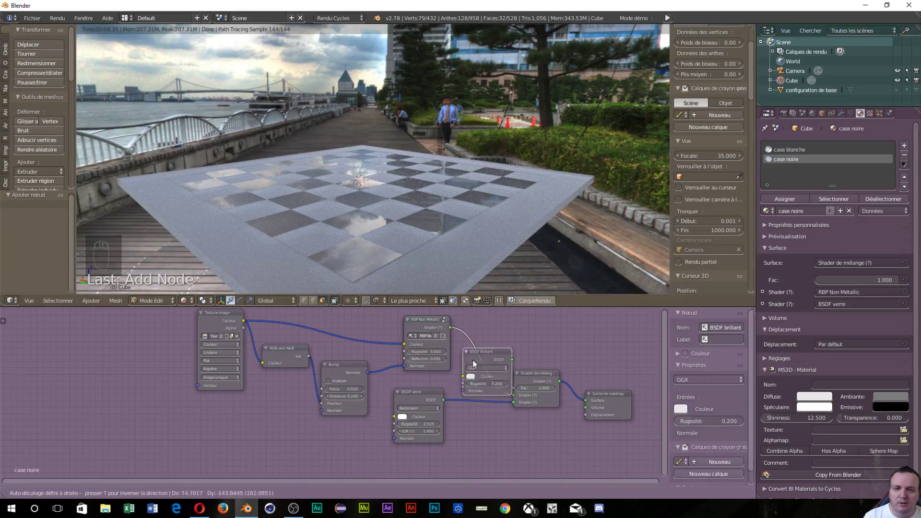
{"action": "left_click", "coordinate": [384, 457]}
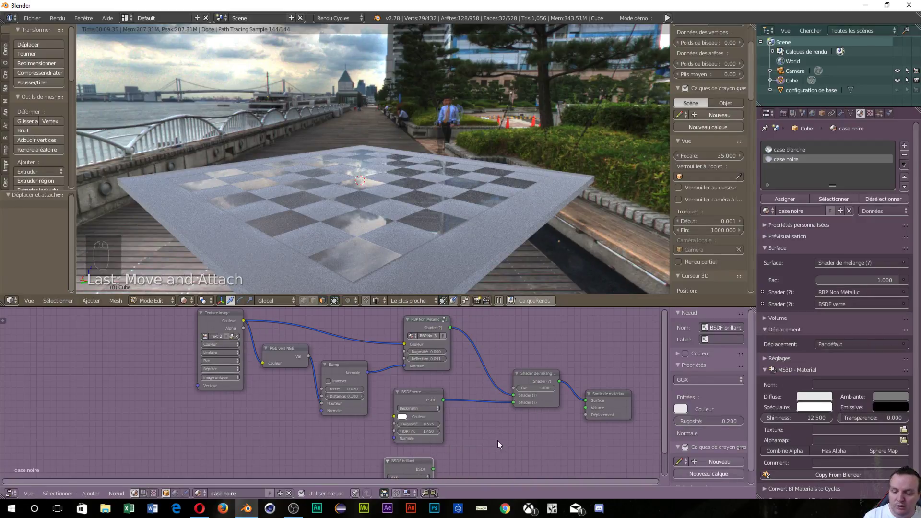
Insert a second Shader de mélange node after BSDF verre and link BSDF brillant into its second shader input
{"action": "key", "text": "shift+a"}
{"action": "mouse_move", "coordinate": [487, 420]}
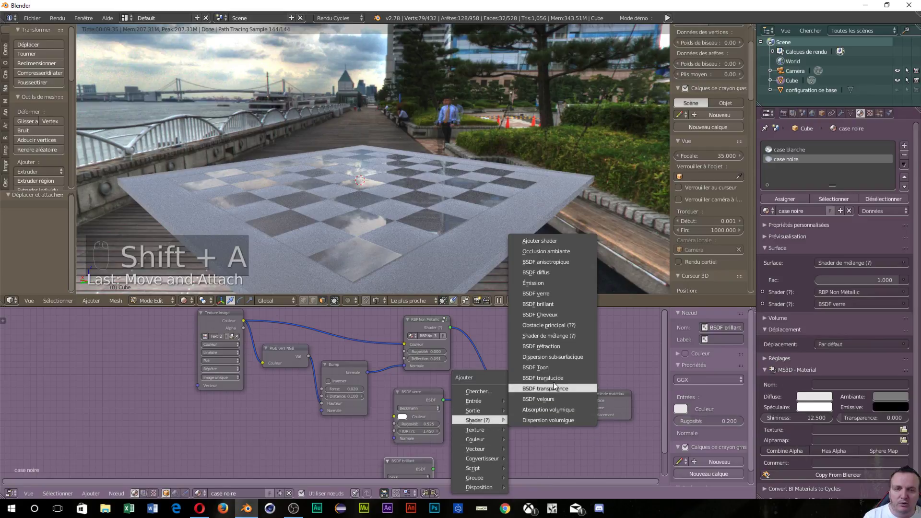
{"action": "left_click", "coordinate": [554, 334]}
{"action": "left_click", "coordinate": [476, 391]}
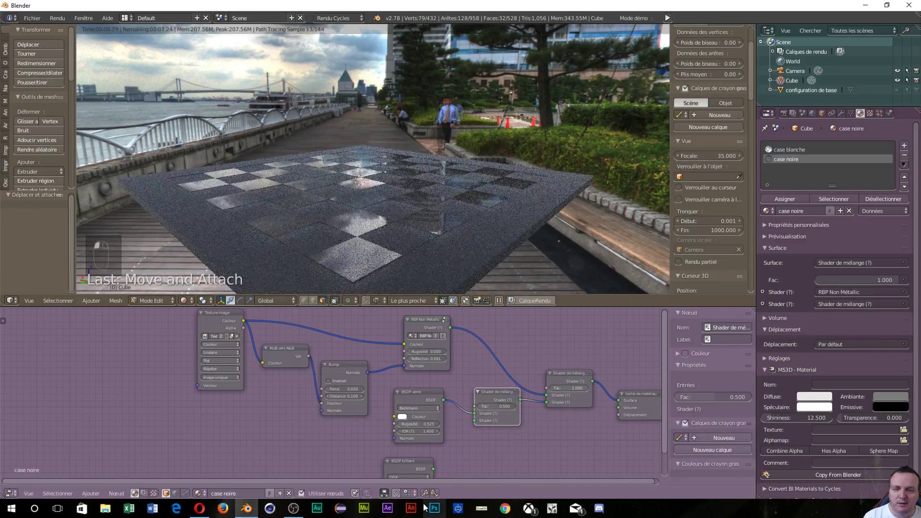
{"action": "left_click_drag", "start_coordinate": [433, 468], "coordinate": [475, 420]}
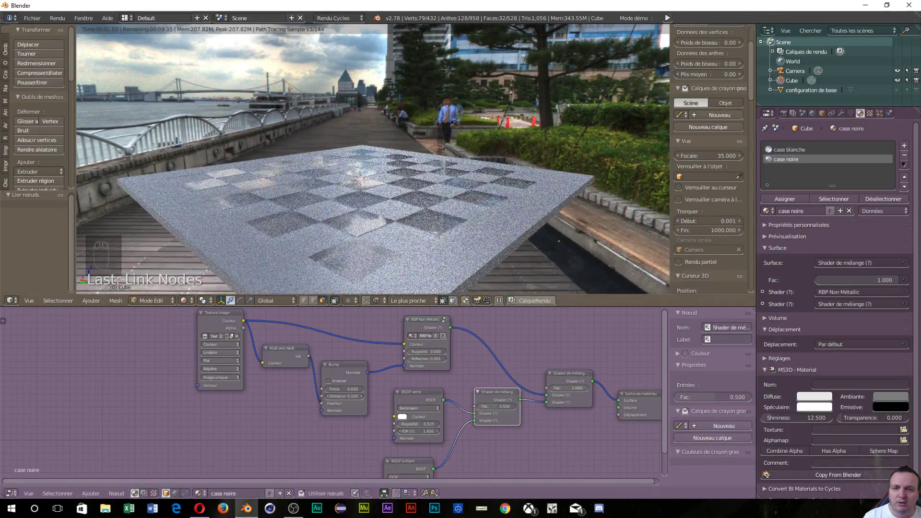
Set case noire's BSDF verre Rugosité to 0.000 and check the board's reflections from several angles
{"action": "middle_click_drag", "start_coordinate": [434, 290], "coordinate": [407, 226]}
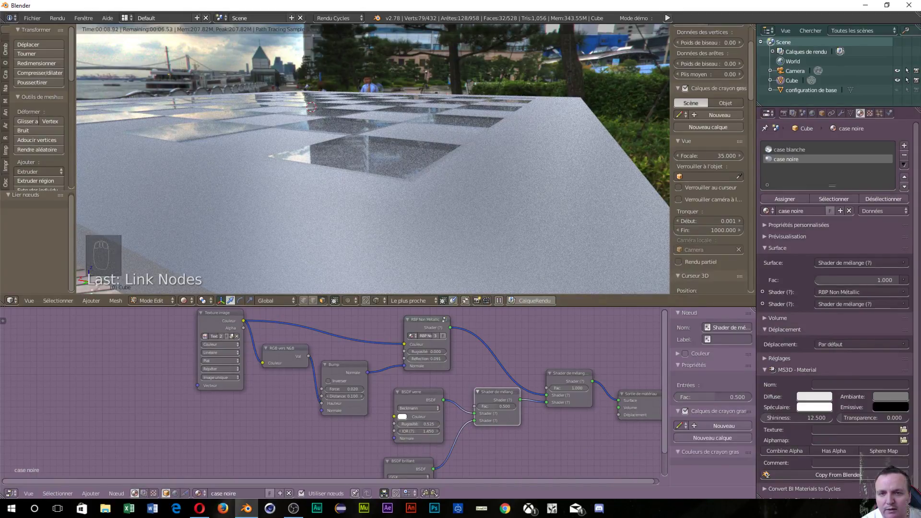
{"action": "left_click_drag", "start_coordinate": [418, 424], "coordinate": [364, 423]}
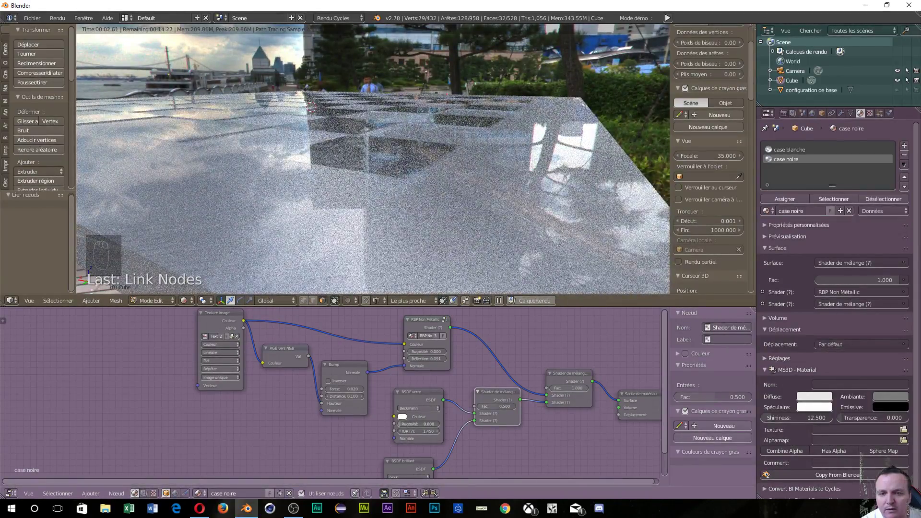
{"action": "middle_click_drag", "start_coordinate": [398, 230], "coordinate": [391, 29]}
{"action": "middle_click_drag", "start_coordinate": [432, 53], "coordinate": [527, 158]}
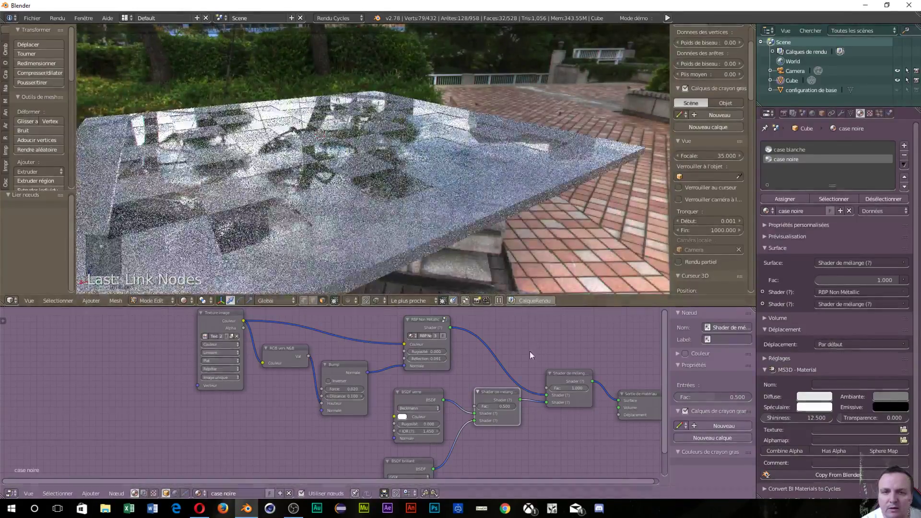
Set the Fac of the Shader de mélange joining BSDF verre and BSDF brillant to 0.291 and inspect the board
{"action": "mouse_move", "coordinate": [494, 404]}
{"action": "left_mouse_down"}
{"action": "mouse_move", "coordinate": [523, 404]}
{"action": "mouse_move", "coordinate": [493, 407]}
{"action": "mouse_move", "coordinate": [504, 406]}
{"action": "left_mouse_up"}
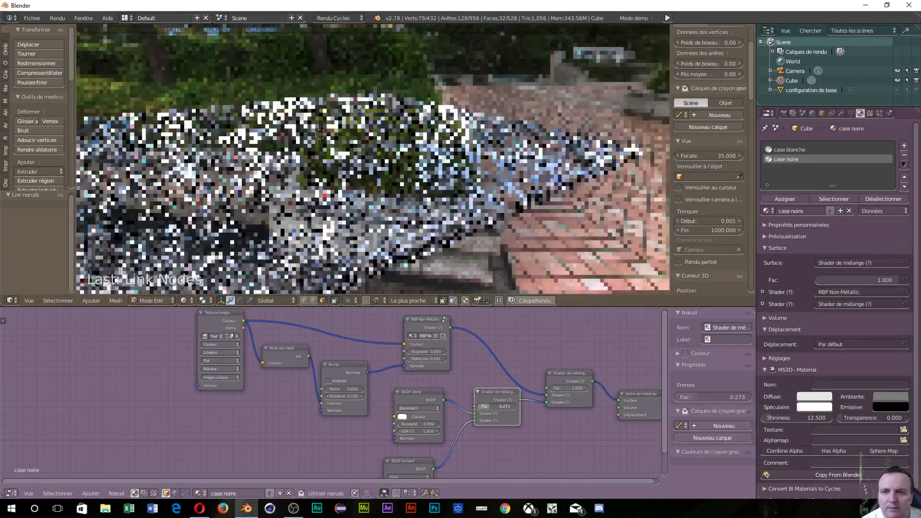
{"action": "middle_click_drag", "start_coordinate": [413, 30], "coordinate": [351, 185]}
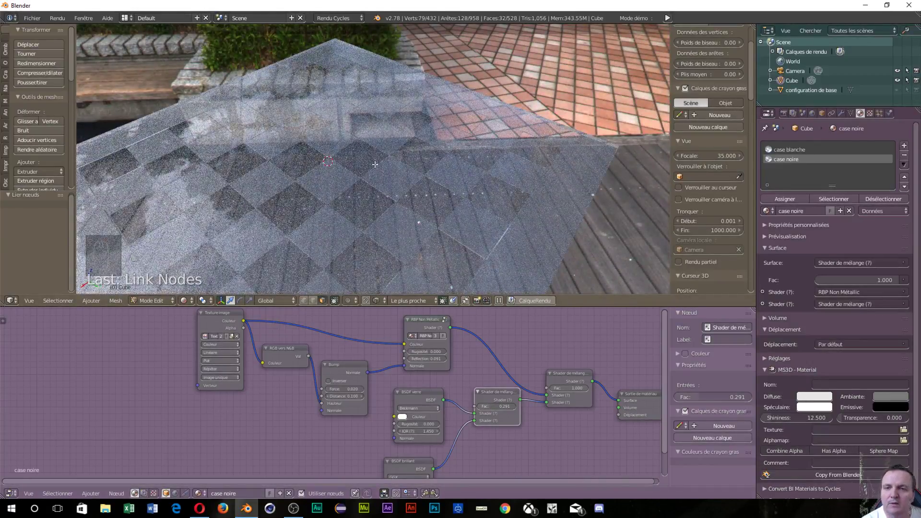
{"action": "middle_click_drag", "start_coordinate": [352, 185], "coordinate": [331, 111]}
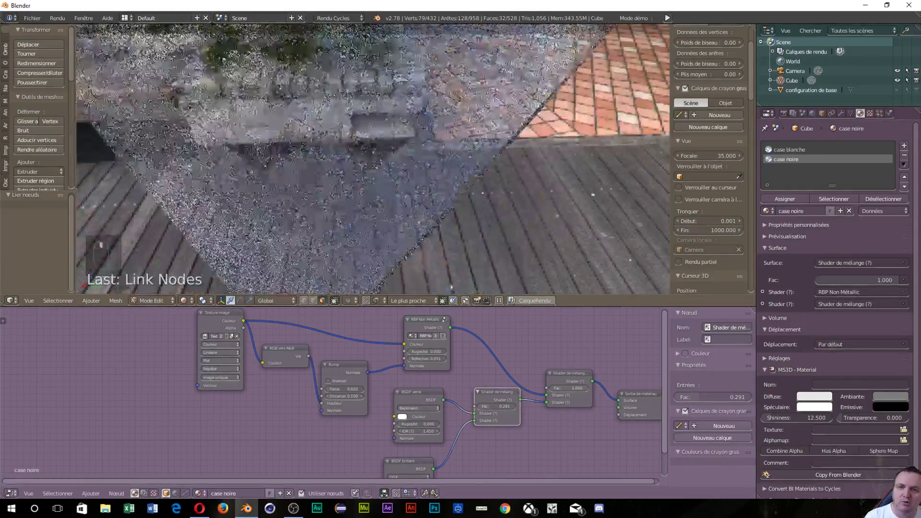
Spread out the glass nodes, moving BSDF verre and BSDF brillant away from their Shader de mélange and placing that node lower
{"action": "scroll", "coordinate": [513, 374], "scroll_direction": "down", "scroll_amount": 4}
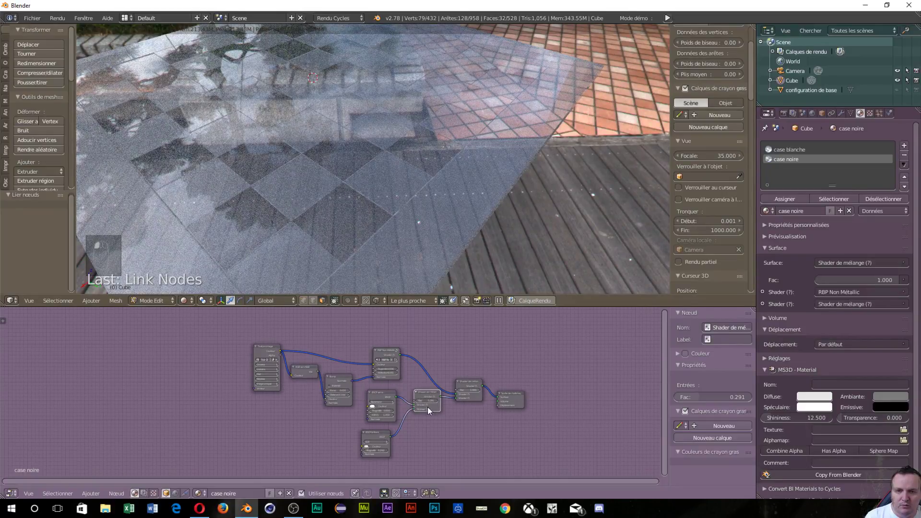
{"action": "left_click_drag", "start_coordinate": [421, 396], "coordinate": [421, 466]}
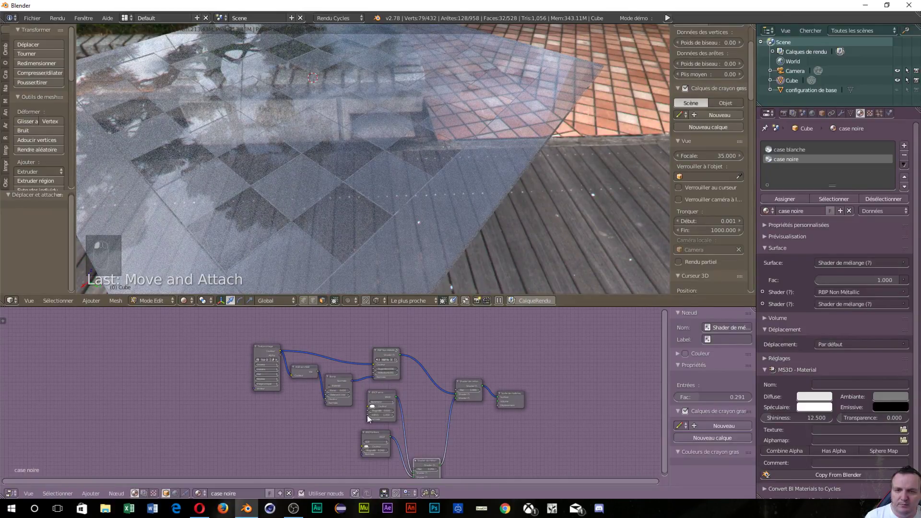
{"action": "left_click_drag", "start_coordinate": [368, 435], "coordinate": [284, 479]}
{"action": "left_click_drag", "start_coordinate": [387, 390], "coordinate": [292, 418]}
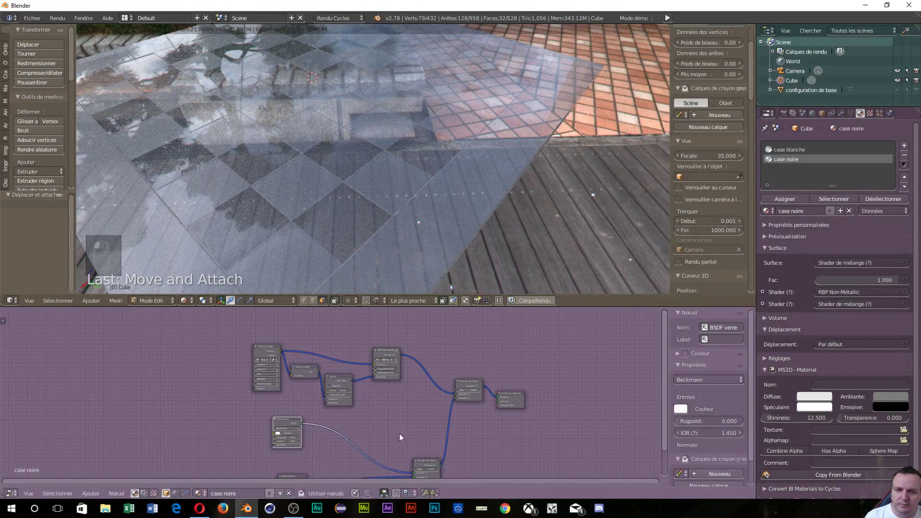
{"action": "key", "text": "g"}
{"action": "left_click", "coordinate": [425, 452]}
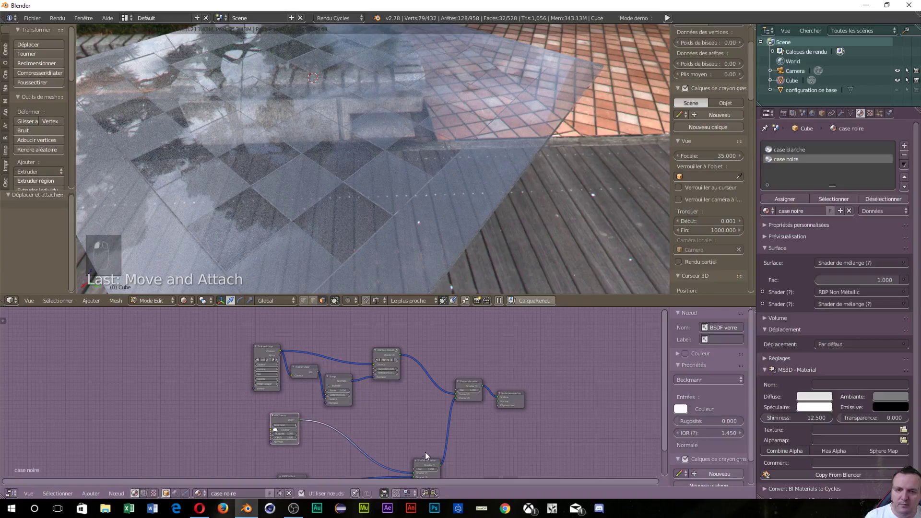
{"action": "left_click_drag", "start_coordinate": [428, 460], "coordinate": [416, 441]}
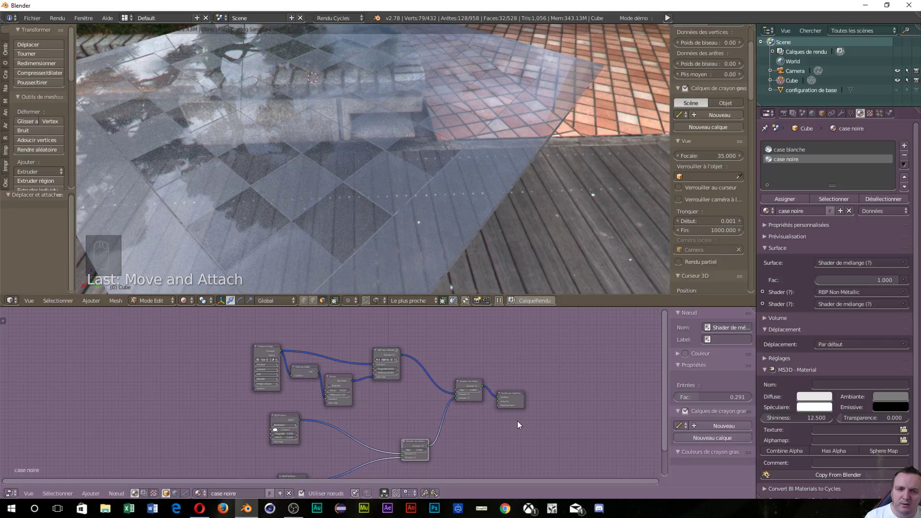
Set the lower Shader de mélange's Fac to 0.491 and the BSDF verre's Rugosité to 0.083
{"action": "scroll", "coordinate": [517, 421], "scroll_direction": "up", "scroll_amount": 1}
{"action": "middle_click_drag", "start_coordinate": [340, 144], "coordinate": [346, 103]}
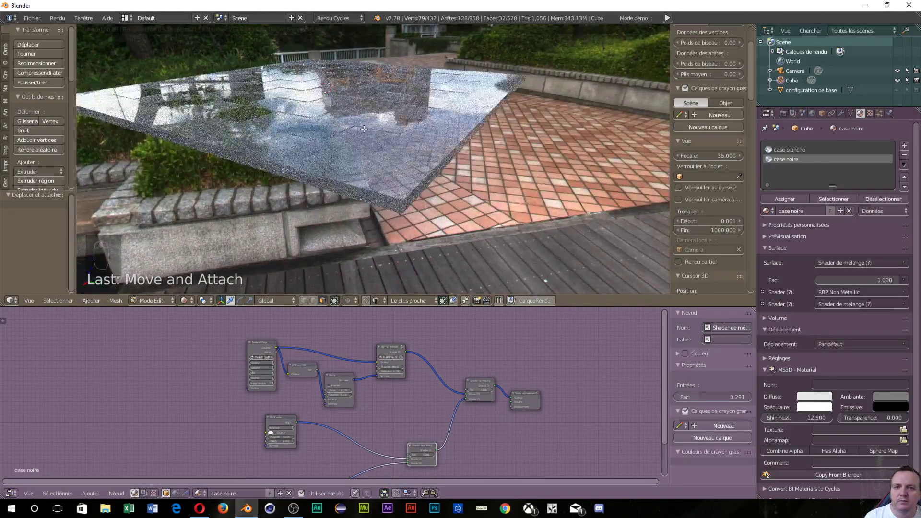
{"action": "scroll", "coordinate": [363, 129], "scroll_direction": "up", "scroll_amount": 1}
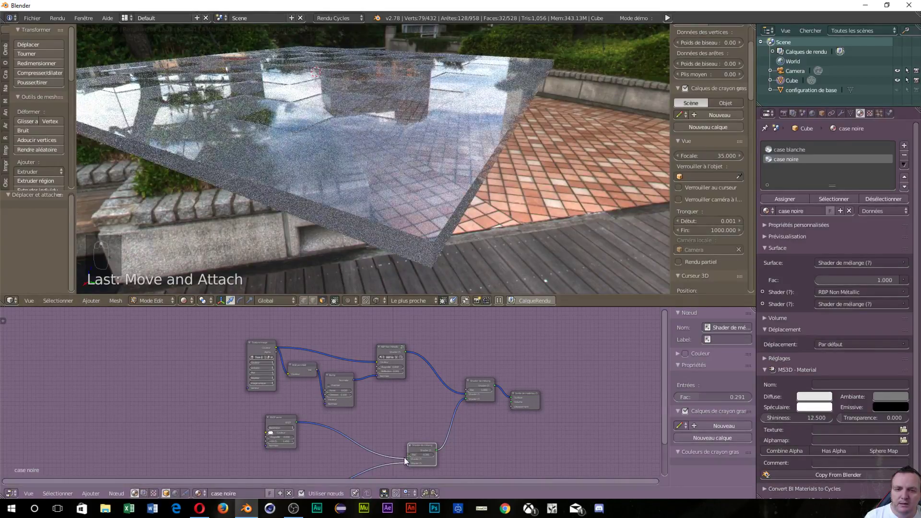
{"action": "scroll", "coordinate": [376, 438], "scroll_direction": "down", "scroll_amount": 1}
{"action": "scroll", "coordinate": [442, 433], "scroll_direction": "down", "scroll_amount": 1}
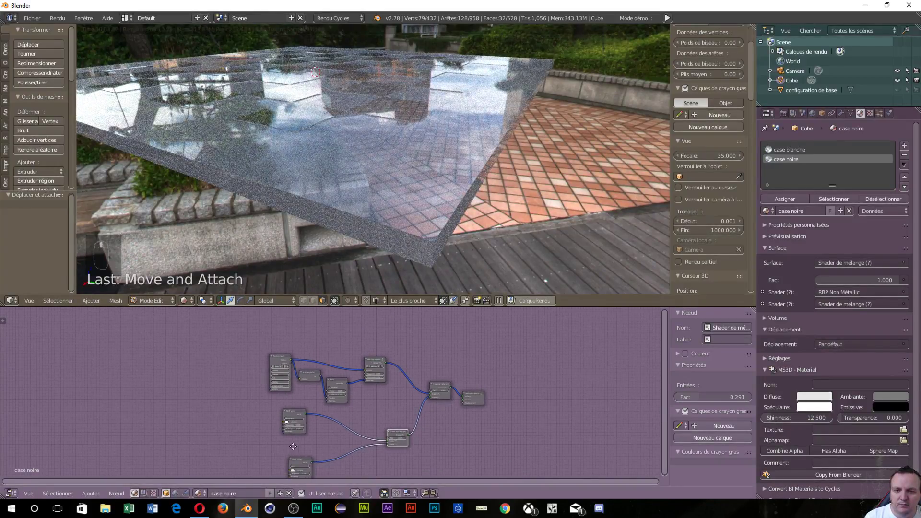
{"action": "middle_click_drag", "start_coordinate": [293, 446], "coordinate": [317, 398]}
{"action": "scroll", "coordinate": [343, 419], "scroll_direction": "up", "scroll_amount": 2}
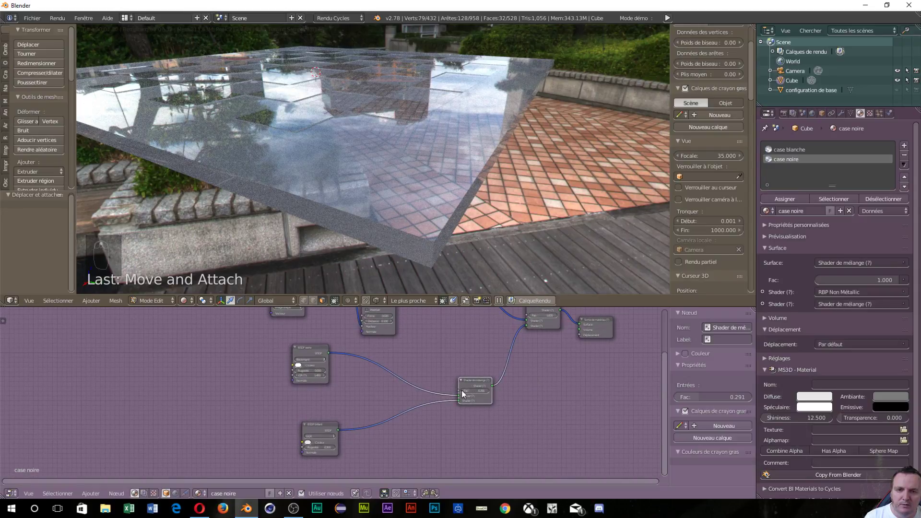
{"action": "left_click_drag", "start_coordinate": [469, 391], "coordinate": [475, 390]}
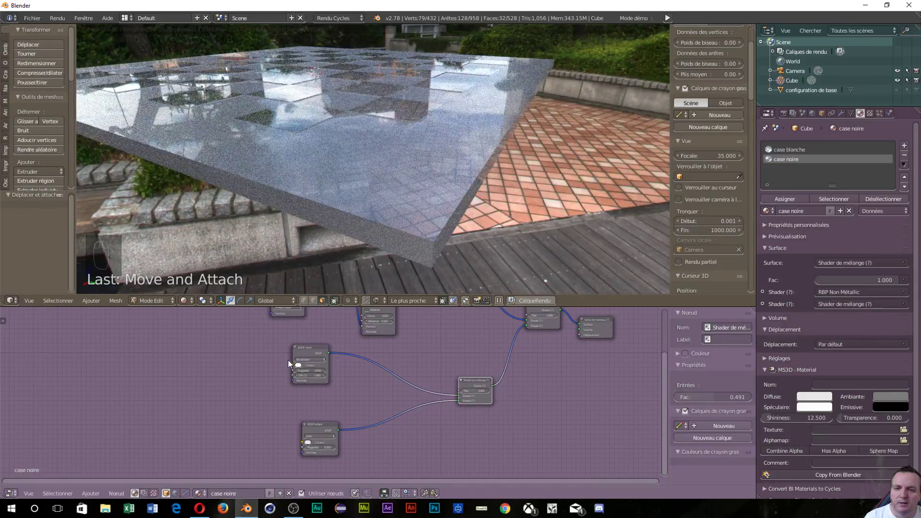
{"action": "left_click_drag", "start_coordinate": [297, 370], "coordinate": [307, 370]}
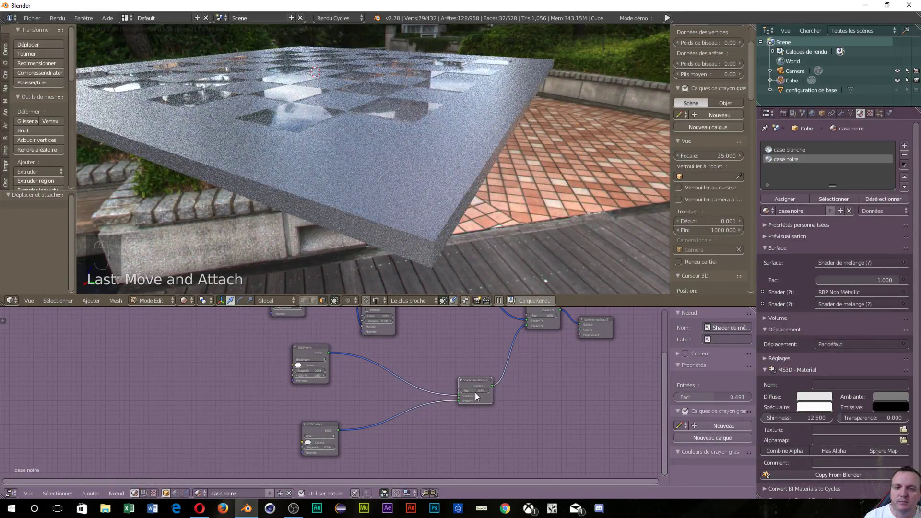
Try a Fac of 0.000 on the lower Shader de mélange, check the board, and set it to 0.073
{"action": "mouse_move", "coordinate": [475, 392]}
{"action": "left_mouse_down"}
{"action": "mouse_move", "coordinate": [461, 392]}
{"action": "mouse_move", "coordinate": [484, 393]}
{"action": "mouse_move", "coordinate": [461, 392]}
{"action": "left_mouse_up"}
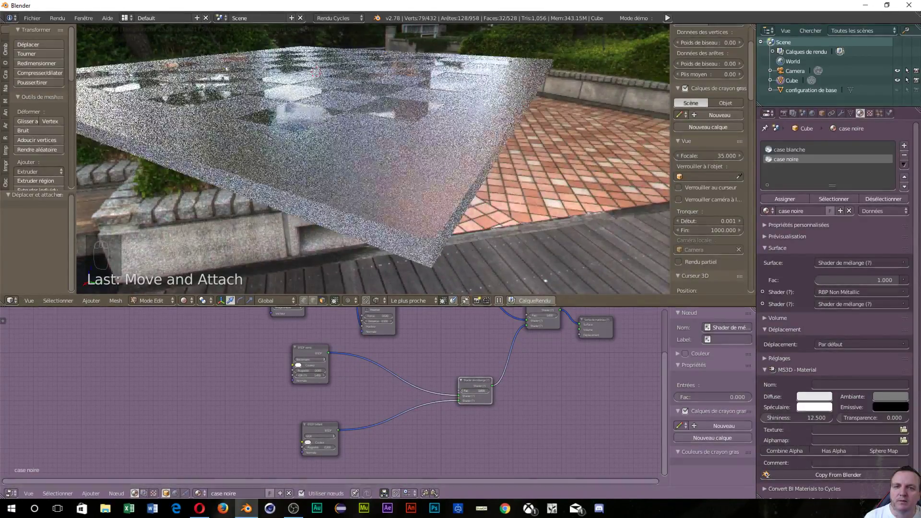
{"action": "middle_click_drag", "start_coordinate": [400, 98], "coordinate": [378, 98]}
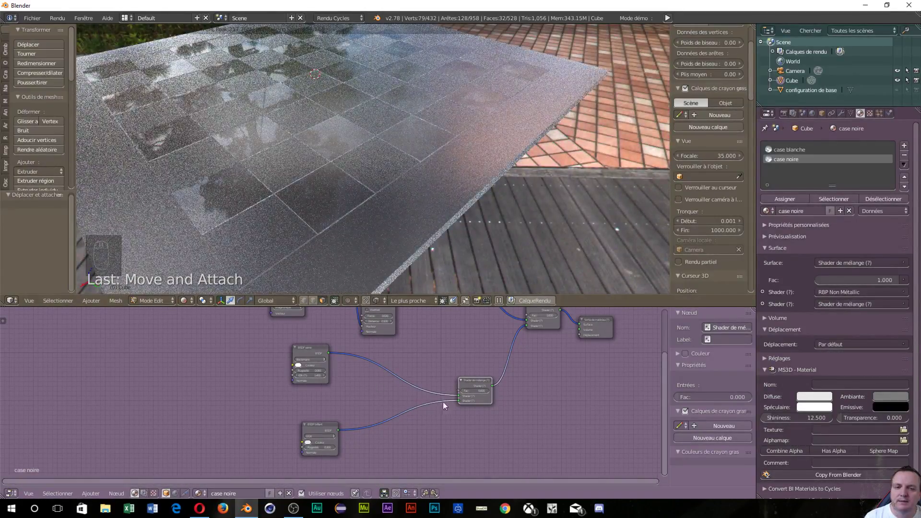
{"action": "left_click_drag", "start_coordinate": [465, 391], "coordinate": [466, 391]}
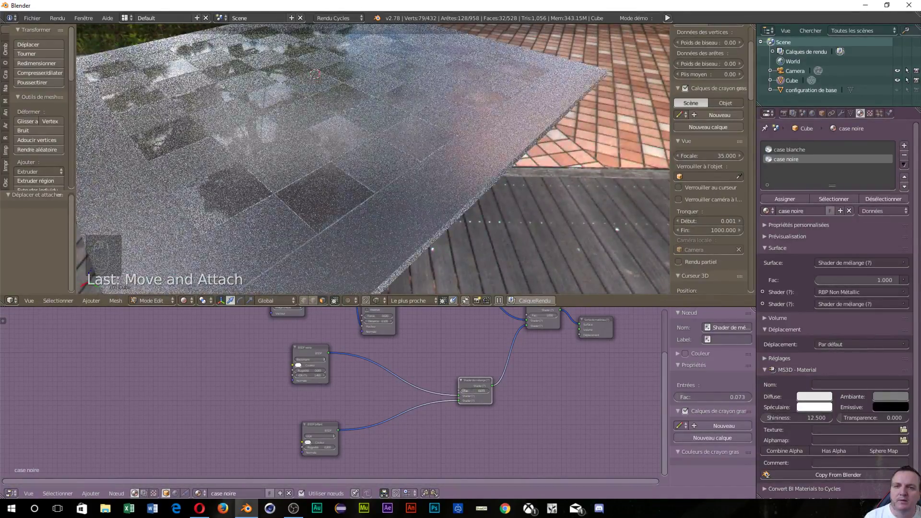
Delete the BSDF verre, BSDF brillant and lower Shader de mélange nodes from case noire
{"action": "left_click", "coordinate": [316, 346]}
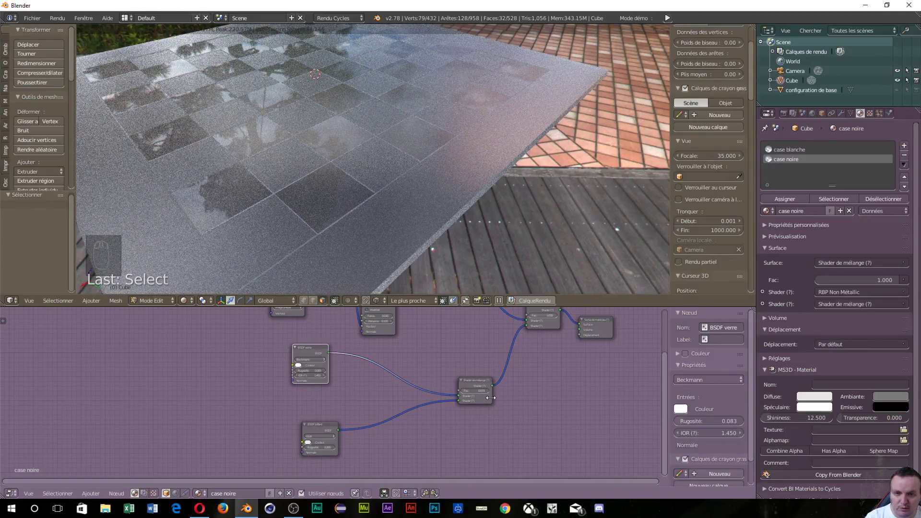
{"action": "left_click_drag", "start_coordinate": [476, 383], "coordinate": [381, 441], "text": "shift"}
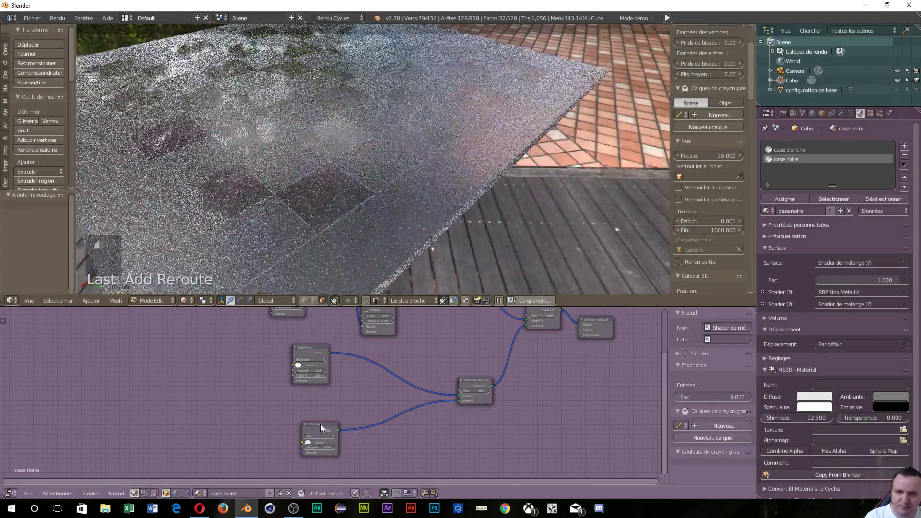
{"action": "left_click", "coordinate": [314, 425]}
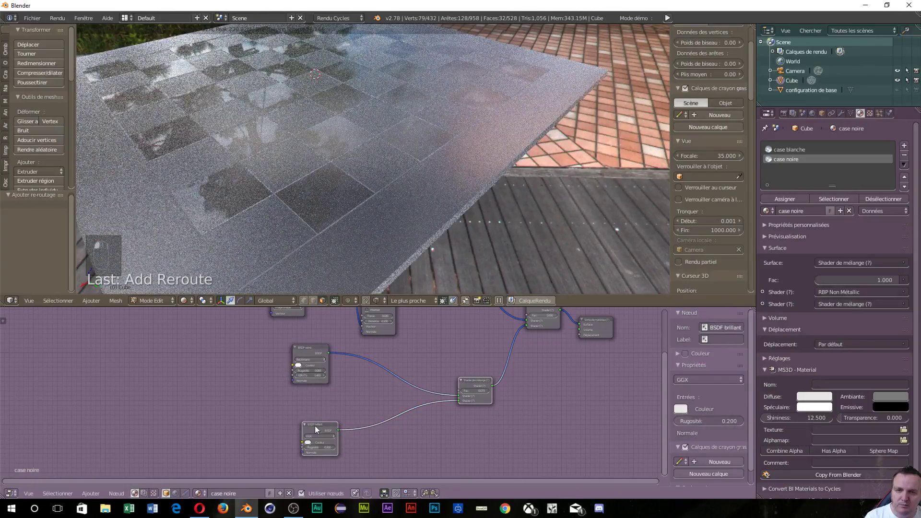
{"action": "left_click", "coordinate": [298, 348]}
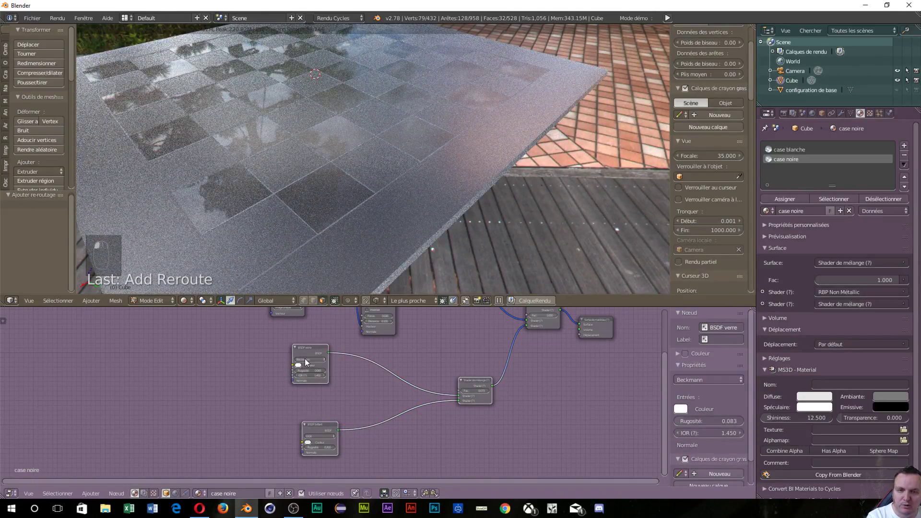
{"action": "key", "text": "Delete"}
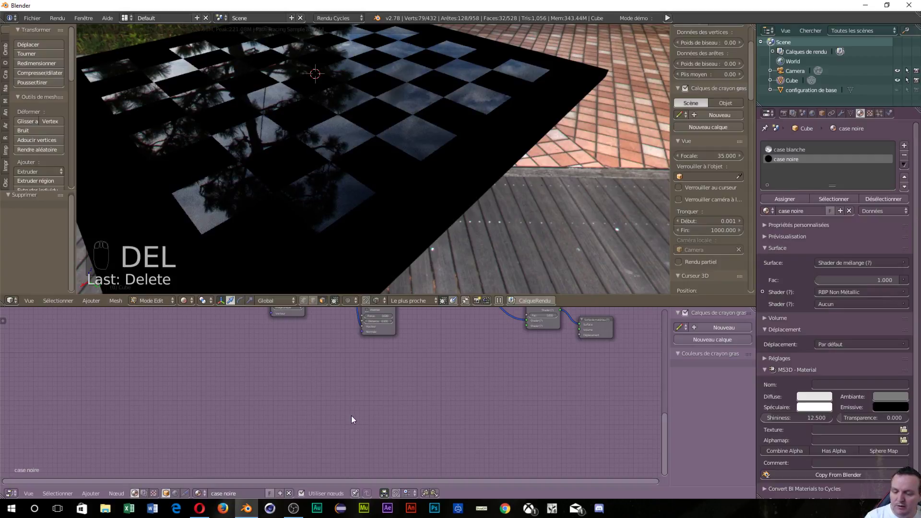
Add a BSDF translucide node and link it to the second shader input of the remaining Shader de mélange
{"action": "key", "text": "shift+a"}
{"action": "mouse_move", "coordinate": [353, 417]}
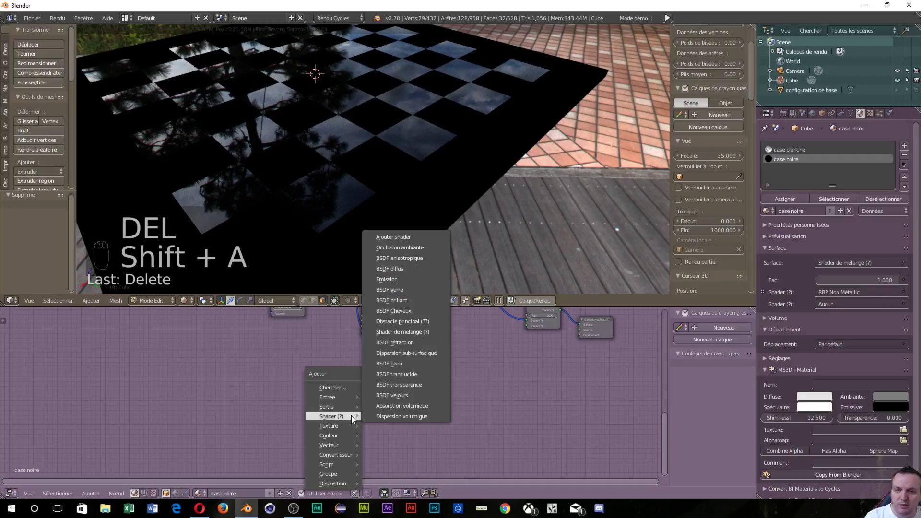
{"action": "left_click", "coordinate": [401, 373]}
{"action": "left_click", "coordinate": [319, 386]}
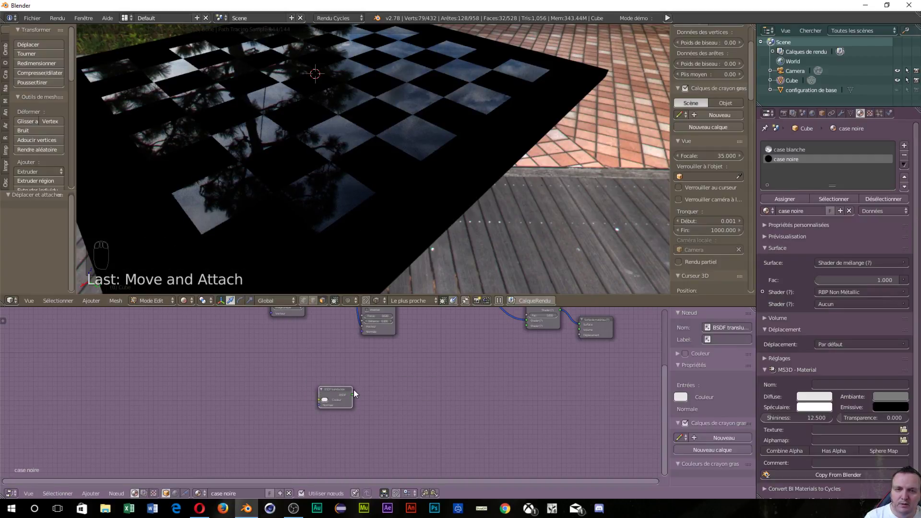
{"action": "left_click_drag", "start_coordinate": [352, 393], "coordinate": [548, 340]}
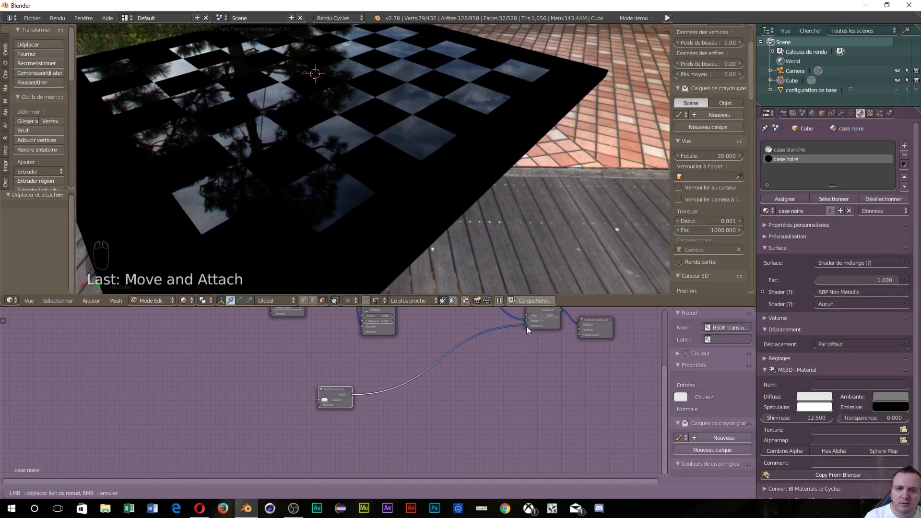
{"action": "left_click_drag", "start_coordinate": [526, 326], "coordinate": [526, 326]}
{"action": "middle_click_drag", "start_coordinate": [336, 240], "coordinate": [304, 219]}
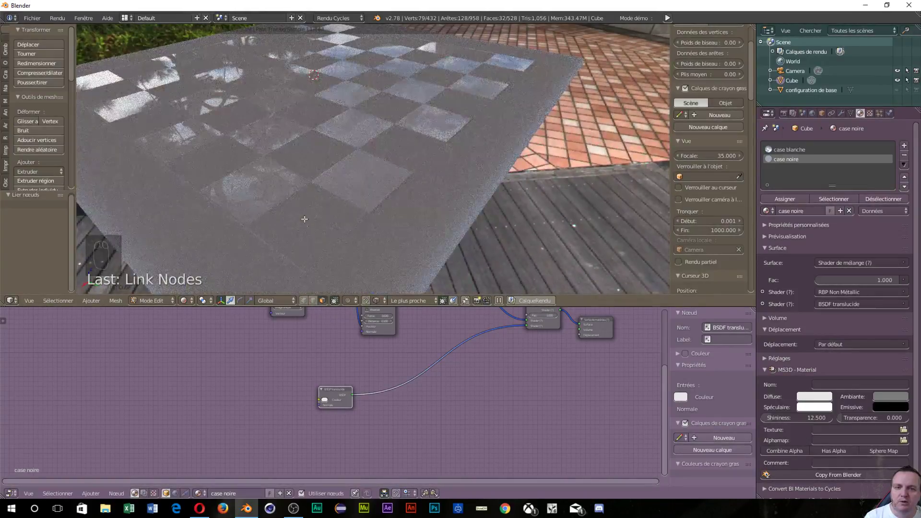
Add a BSDF brillant node just below the BSDF translucide node
{"action": "scroll", "coordinate": [335, 429], "scroll_direction": "up", "scroll_amount": 1}
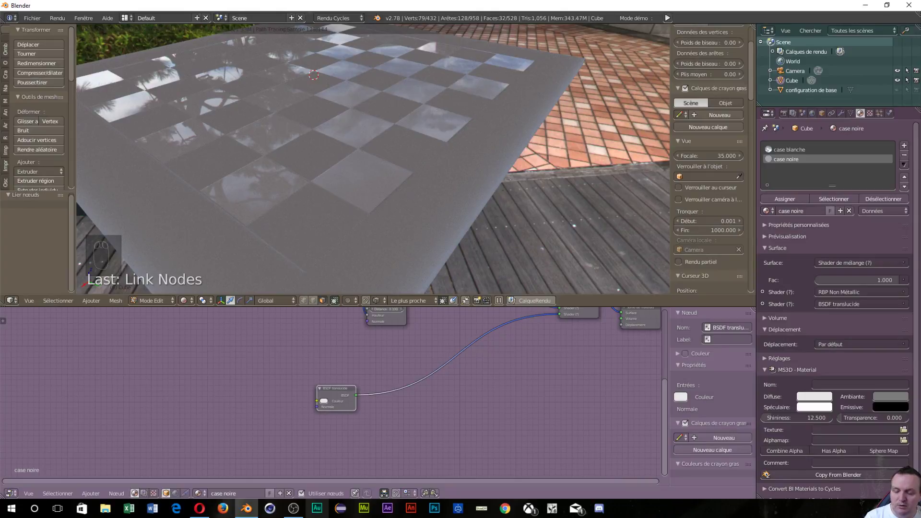
{"action": "mouse_move", "coordinate": [298, 513]}
{"action": "key", "text": "shift+a"}
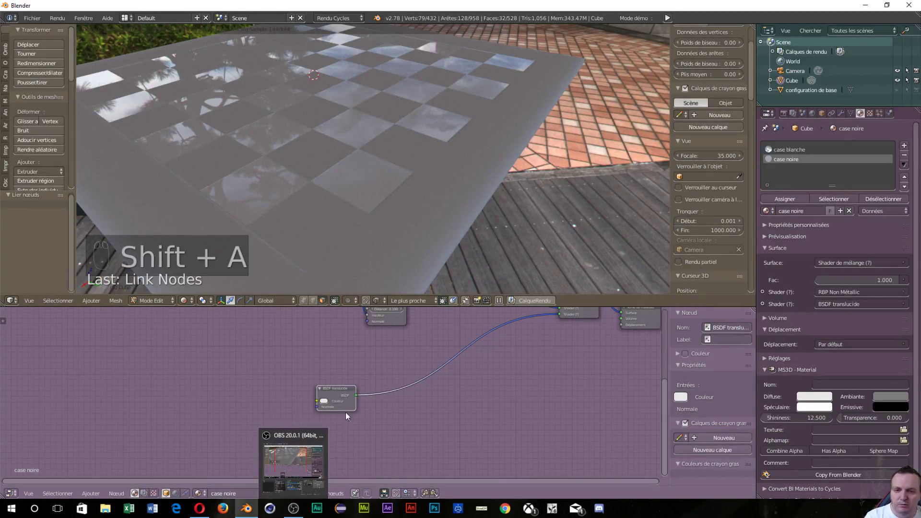
{"action": "key", "text": "shift+a"}
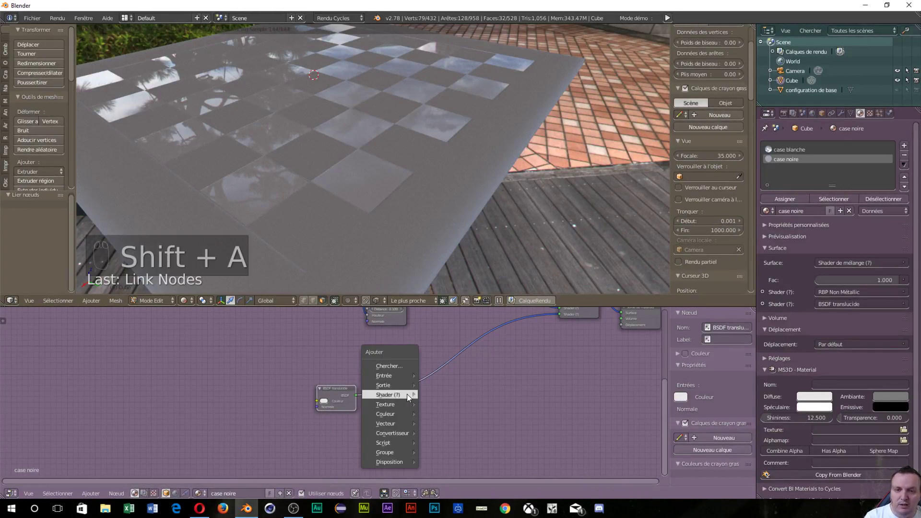
{"action": "mouse_move", "coordinate": [407, 393]}
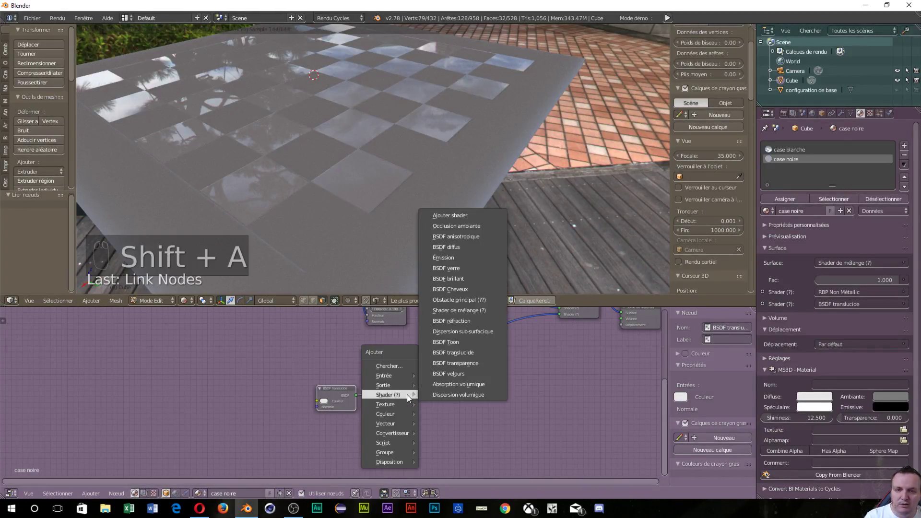
{"action": "left_click", "coordinate": [445, 278]}
{"action": "left_click", "coordinate": [327, 427]}
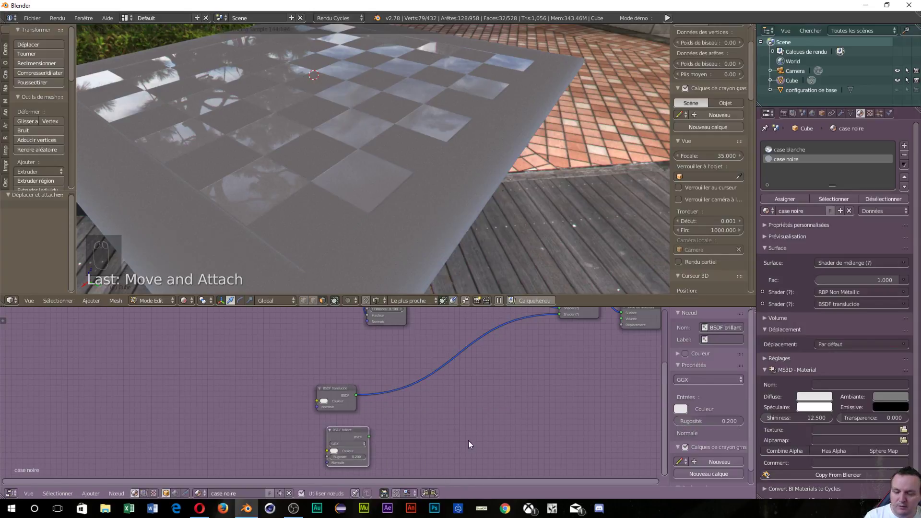
Insert a Shader de mélange node on the link between BSDF translucide and the final Shader de mélange
{"action": "key", "text": "shift+a"}
{"action": "mouse_move", "coordinate": [473, 420]}
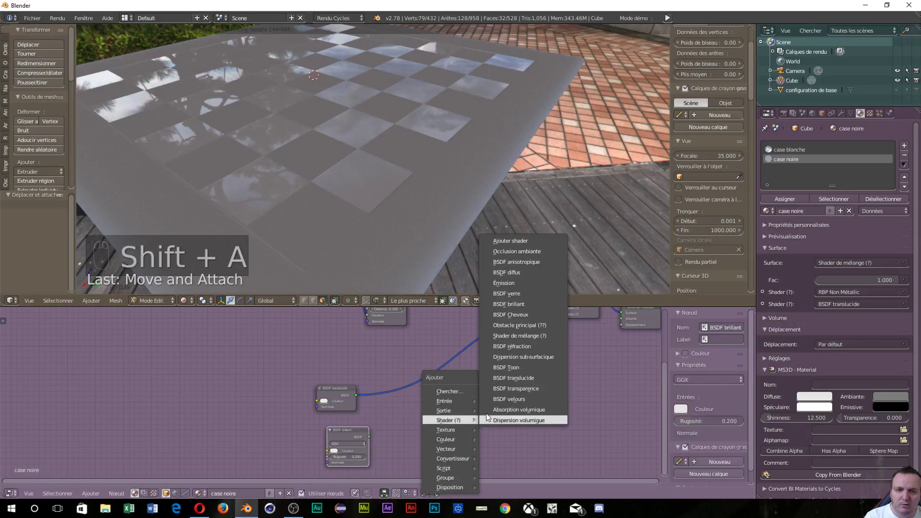
{"action": "left_click", "coordinate": [519, 336]}
{"action": "left_click", "coordinate": [422, 359]}
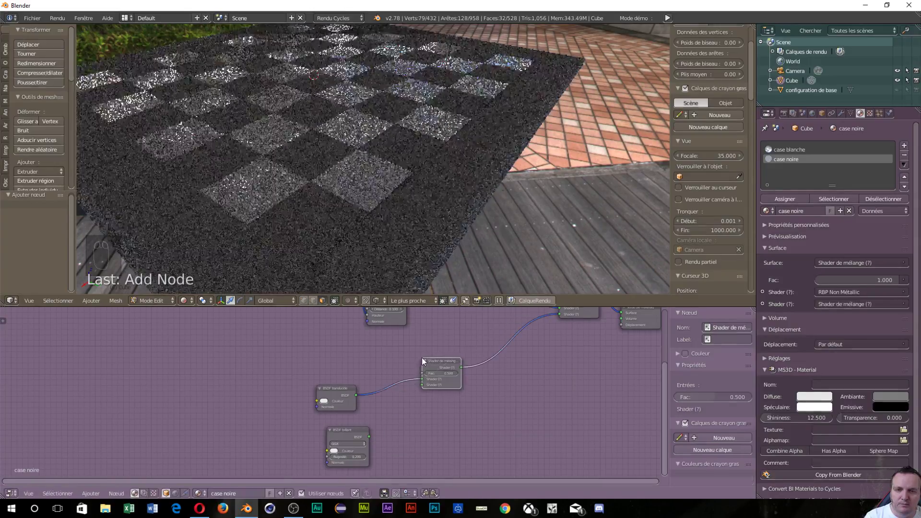
{"action": "left_click", "coordinate": [424, 383]}
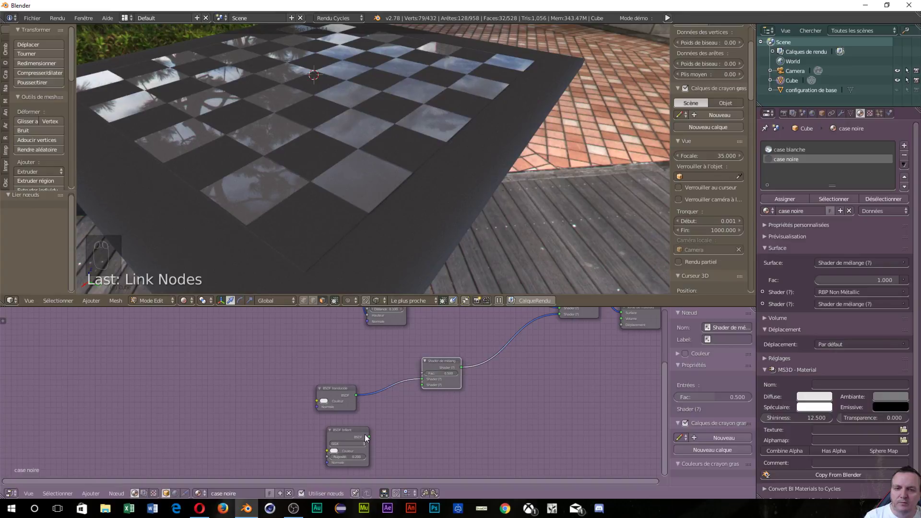
{"action": "key", "text": "g"}
{"action": "left_click", "coordinate": [375, 428]}
Link BSDF brillant to the new Shader de mélange's second shader input, set its Fac to 0.627, and inspect the board
{"action": "left_click_drag", "start_coordinate": [367, 437], "coordinate": [377, 435]}
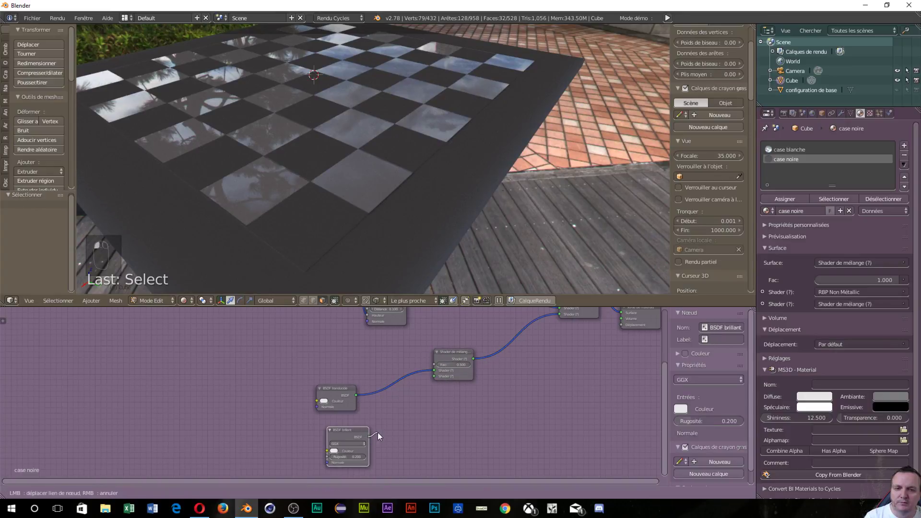
{"action": "left_click_drag", "start_coordinate": [427, 390], "coordinate": [458, 370]}
{"action": "left_click", "coordinate": [455, 352]}
{"action": "scroll", "coordinate": [359, 116], "scroll_direction": "down", "scroll_amount": 4}
{"action": "scroll", "coordinate": [359, 116], "scroll_direction": "down", "scroll_amount": 3}
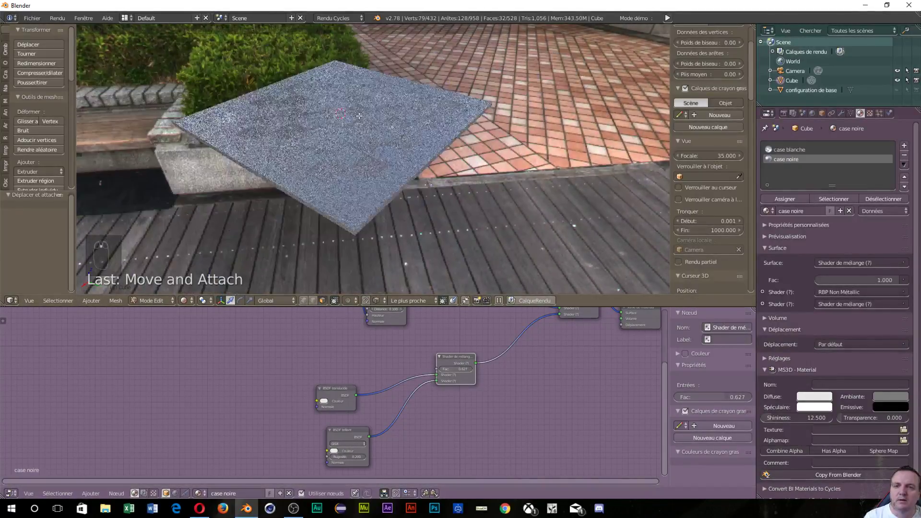
{"action": "scroll", "coordinate": [359, 116], "scroll_direction": "up", "scroll_amount": 5}
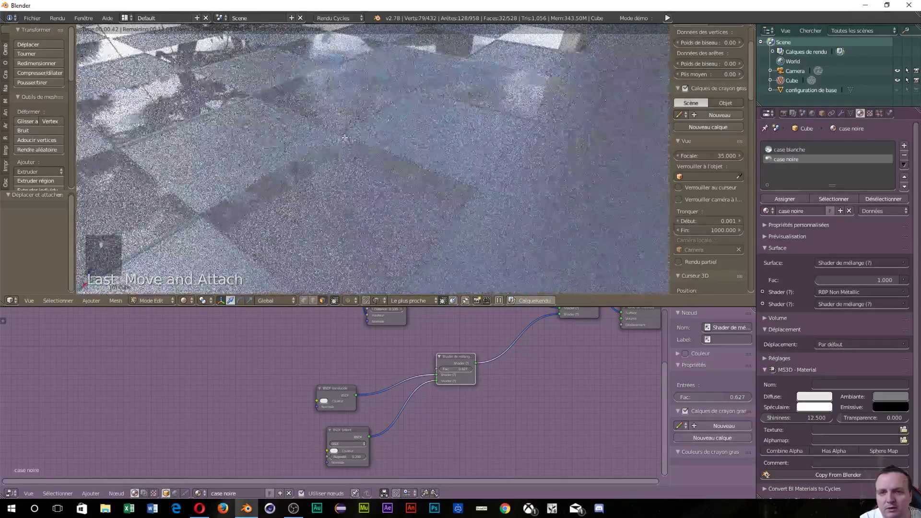
{"action": "middle_click_drag", "start_coordinate": [344, 138], "coordinate": [243, 131]}
{"action": "scroll", "coordinate": [227, 133], "scroll_direction": "down", "scroll_amount": 3}
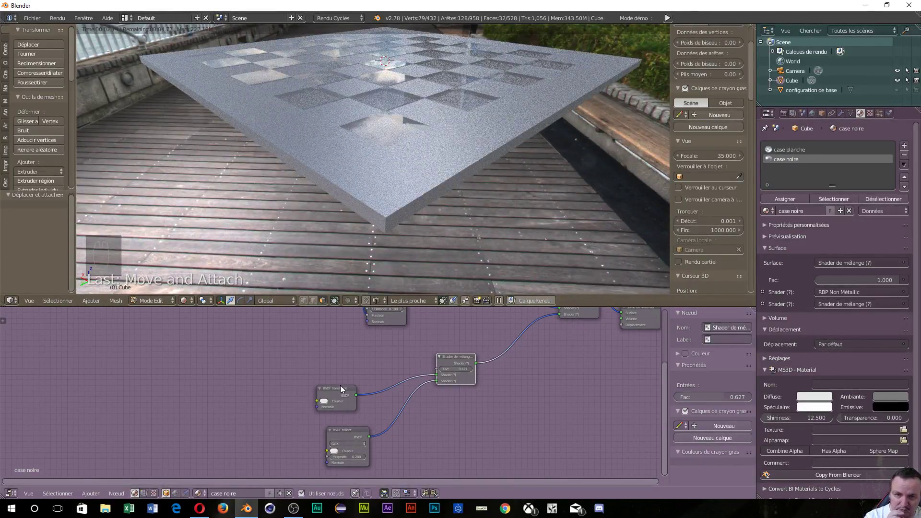
Move BSDF translucide upward and add a BSDF transparence node just below it
{"action": "left_click_drag", "start_coordinate": [340, 386], "coordinate": [323, 349]}
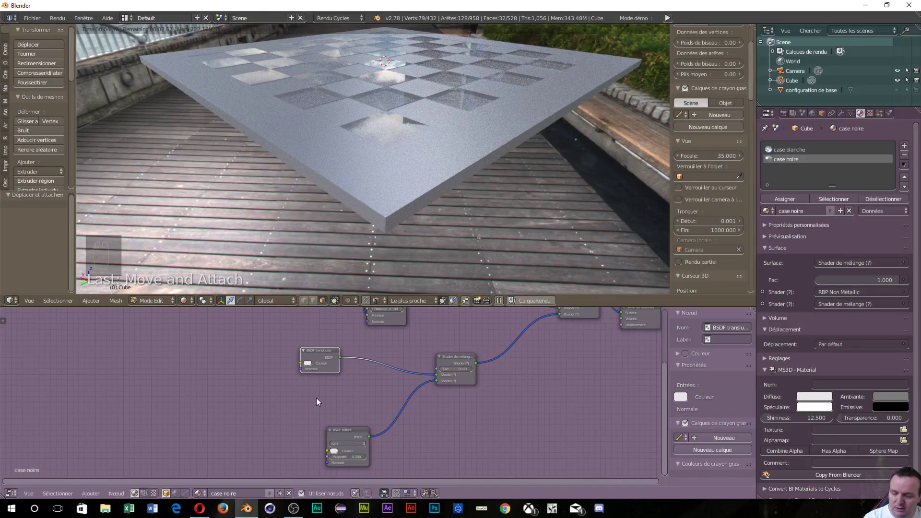
{"action": "key", "text": "shift+a"}
{"action": "mouse_move", "coordinate": [316, 398]}
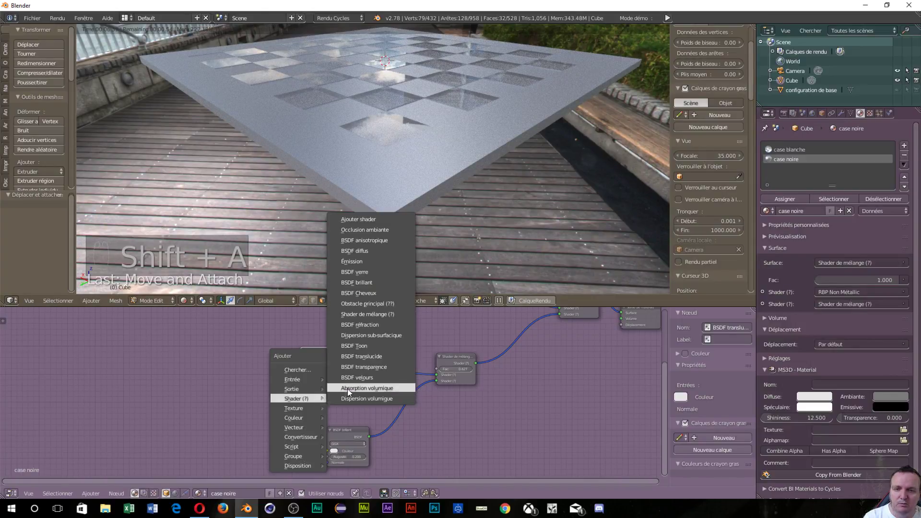
{"action": "left_click", "coordinate": [360, 367]}
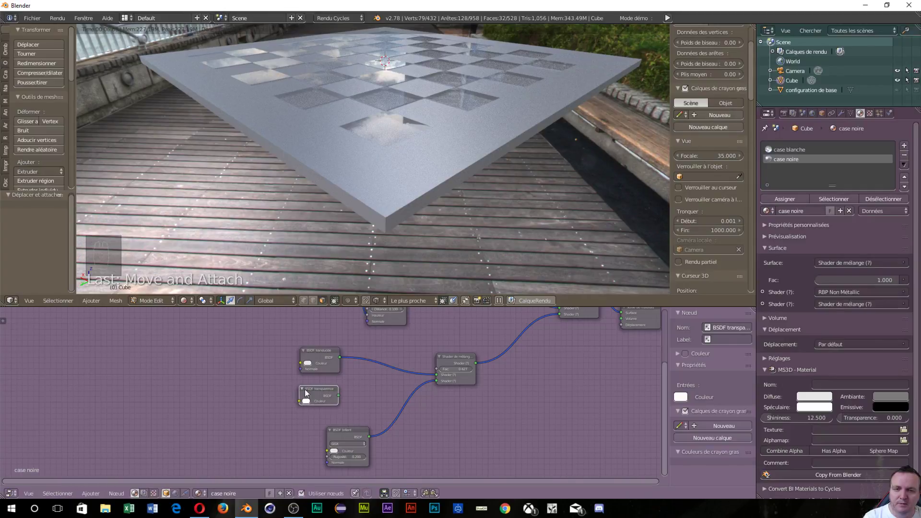
{"action": "left_click", "coordinate": [314, 402]}
Insert another Shader de mélange node on the BSDF translucide link and connect BSDF transparence to its second shader input
{"action": "key", "text": "shift+a"}
{"action": "mouse_move", "coordinate": [315, 401]}
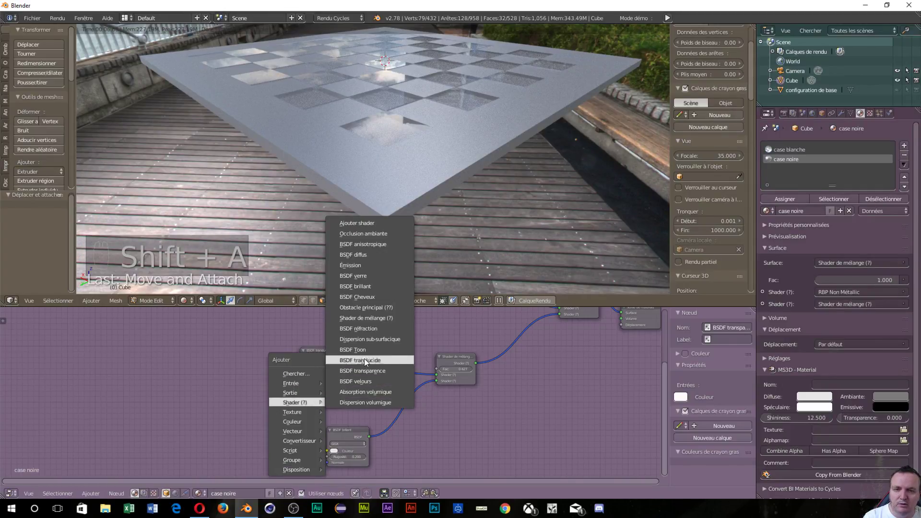
{"action": "left_click", "coordinate": [373, 318]}
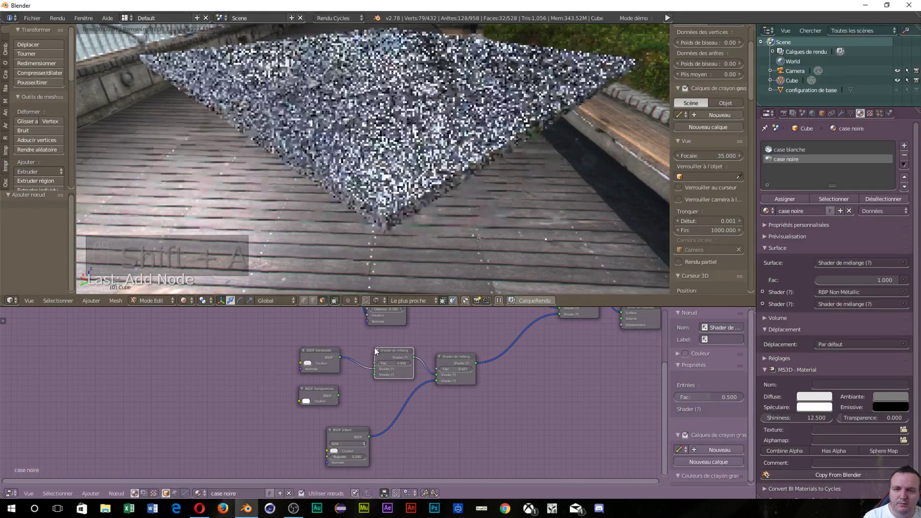
{"action": "left_click_drag", "start_coordinate": [339, 395], "coordinate": [412, 364]}
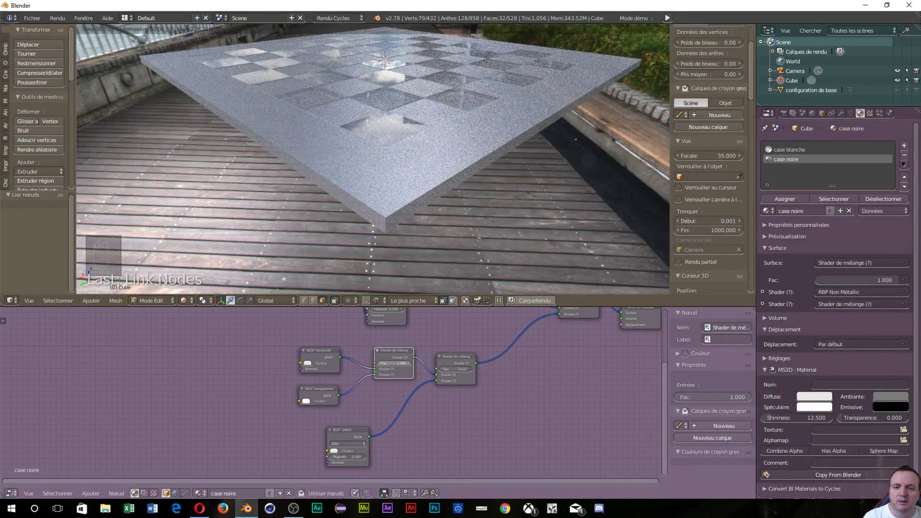
Set BSDF brillant's Rugosité to 0.000 and the Fac of the translucent-transparent Shader de mélange to 0.000
{"action": "mouse_move", "coordinate": [413, 363]}
{"action": "left_mouse_down"}
{"action": "mouse_move", "coordinate": [378, 363]}
{"action": "mouse_move", "coordinate": [412, 364]}
{"action": "left_mouse_up"}
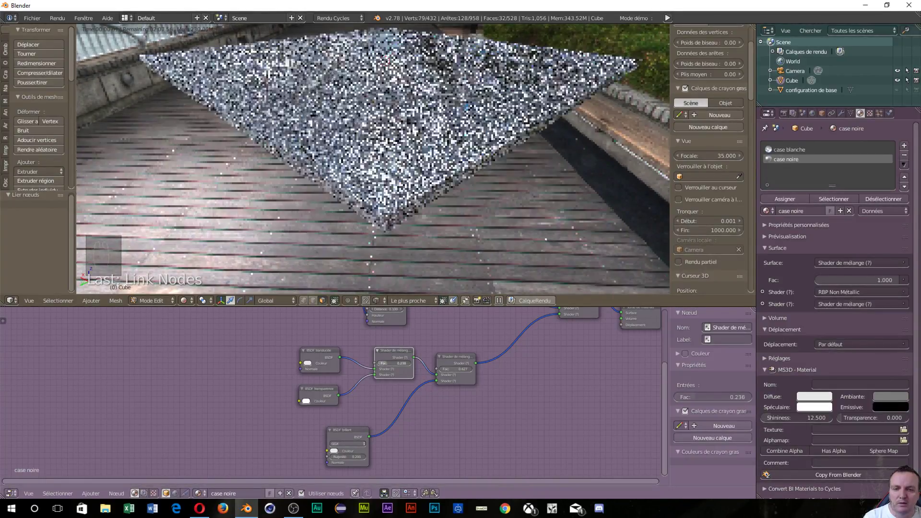
{"action": "left_click_drag", "start_coordinate": [341, 459], "coordinate": [317, 460]}
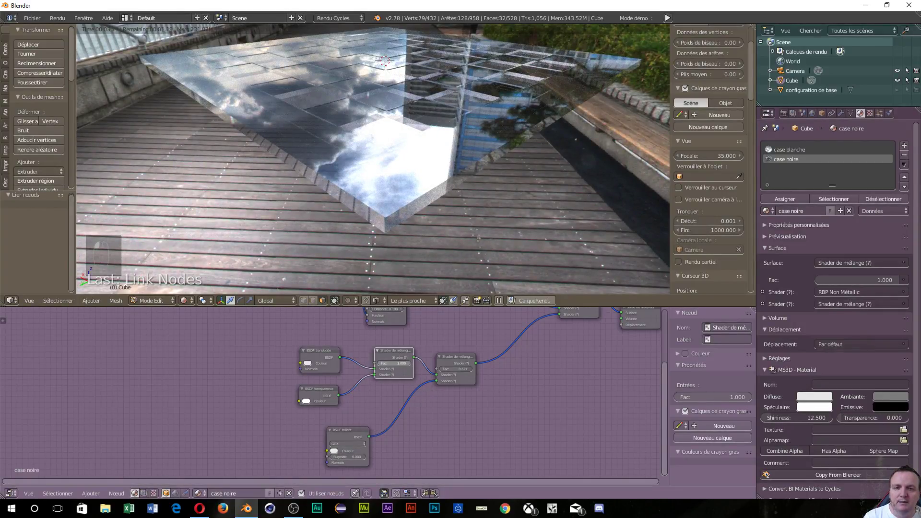
{"action": "left_click_drag", "start_coordinate": [394, 363], "coordinate": [362, 363]}
{"action": "middle_click_drag", "start_coordinate": [394, 106], "coordinate": [366, 155]}
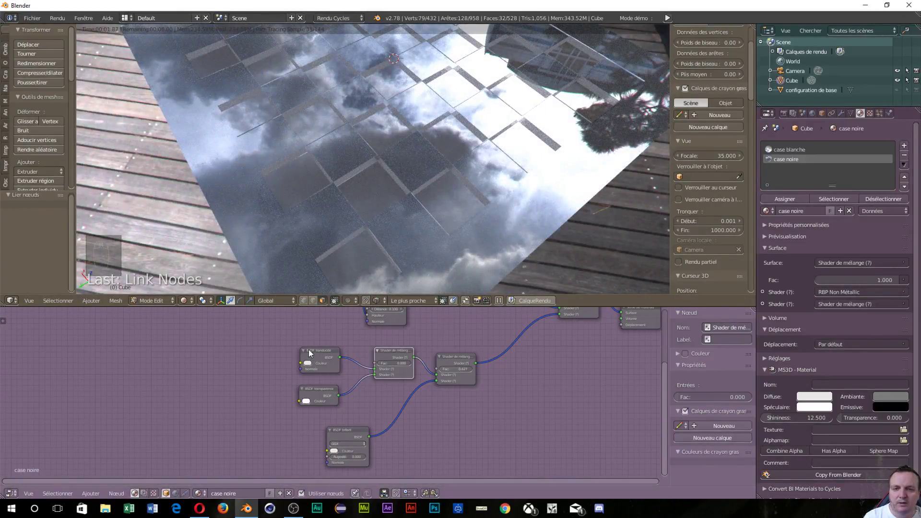
Move BSDF translucide clear of the other nodes and lower the Fac of the Shader de mélange that blends in BSDF brillant
{"action": "left_click_drag", "start_coordinate": [309, 353], "coordinate": [288, 328]}
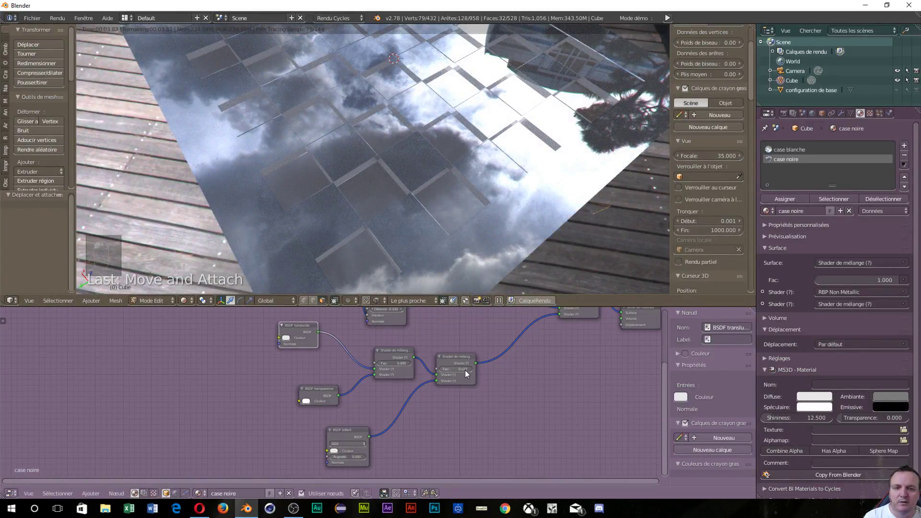
{"action": "left_click_drag", "start_coordinate": [464, 369], "coordinate": [402, 370]}
{"action": "scroll", "coordinate": [433, 207], "scroll_direction": "up", "scroll_amount": 2}
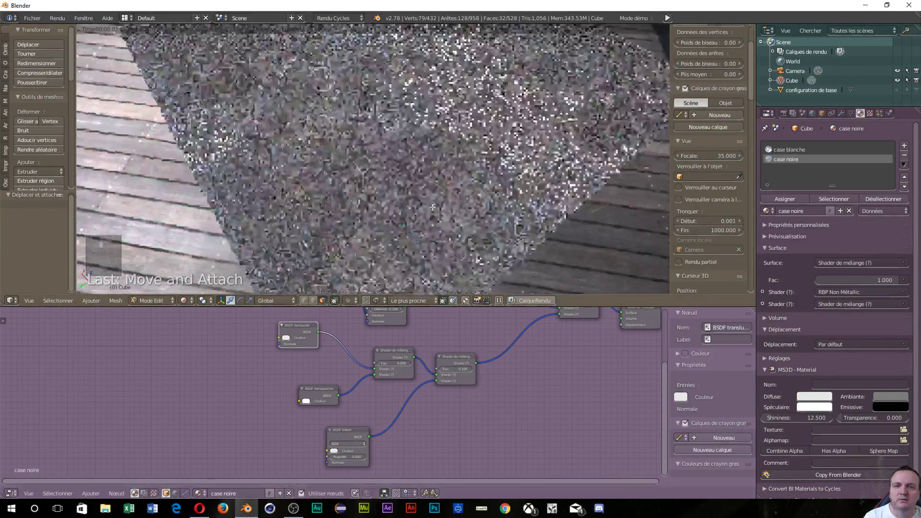
Examine the board's frosted glass and reflections from above, at a low angle and close up
{"action": "scroll", "coordinate": [433, 207], "scroll_direction": "down", "scroll_amount": 3}
{"action": "scroll", "coordinate": [444, 183], "scroll_direction": "up", "scroll_amount": 4}
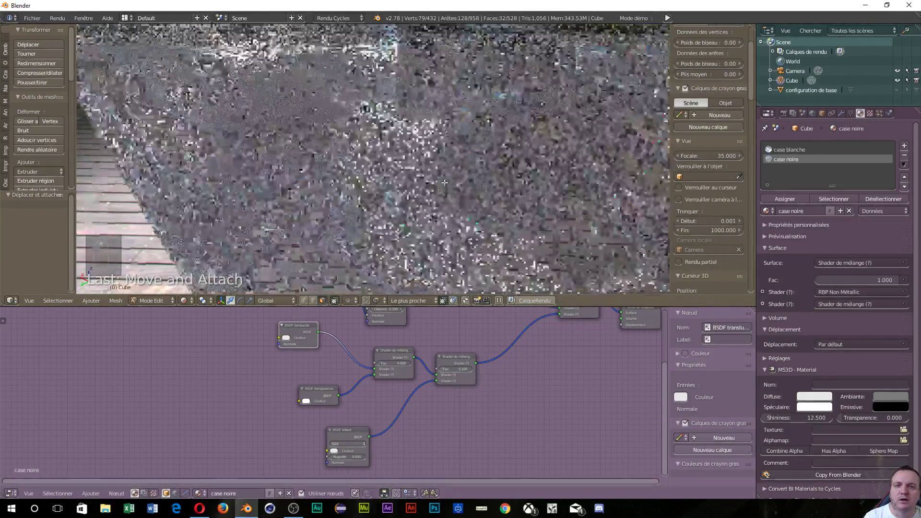
{"action": "middle_click_drag", "start_coordinate": [444, 182], "coordinate": [415, 235]}
{"action": "scroll", "coordinate": [432, 180], "scroll_direction": "down", "scroll_amount": 3}
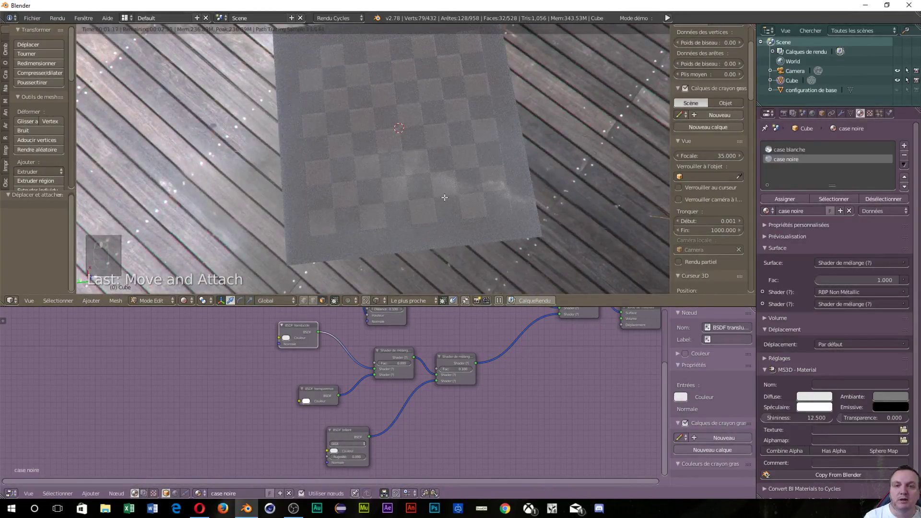
{"action": "scroll", "coordinate": [444, 197], "scroll_direction": "up", "scroll_amount": 1}
{"action": "middle_click_drag", "start_coordinate": [455, 197], "coordinate": [503, 133]}
{"action": "scroll", "coordinate": [503, 133], "scroll_direction": "up", "scroll_amount": 3}
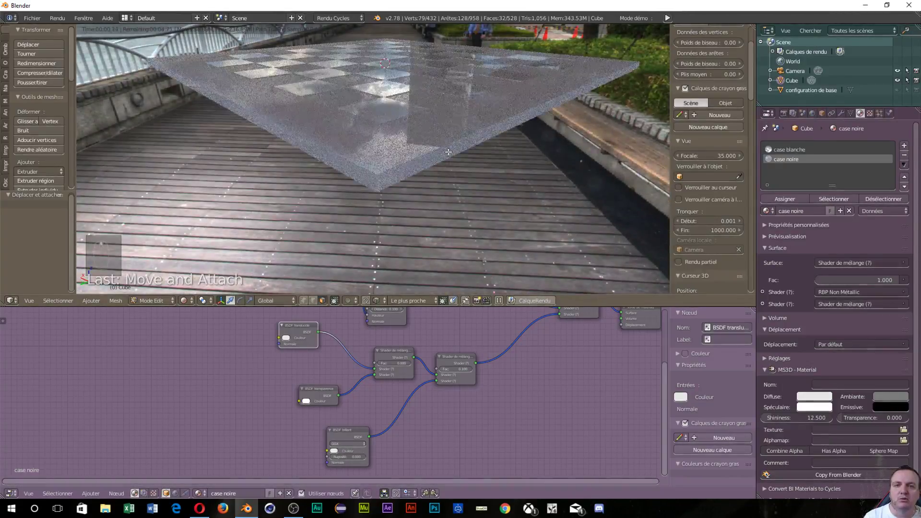
{"action": "scroll", "coordinate": [444, 111], "scroll_direction": "up", "scroll_amount": 3}
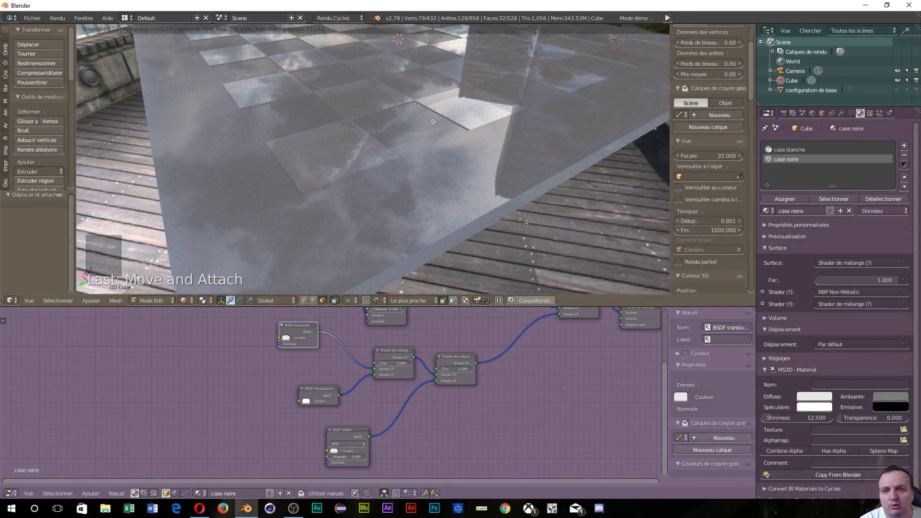
{"action": "scroll", "coordinate": [432, 122], "scroll_direction": "down", "scroll_amount": 5}
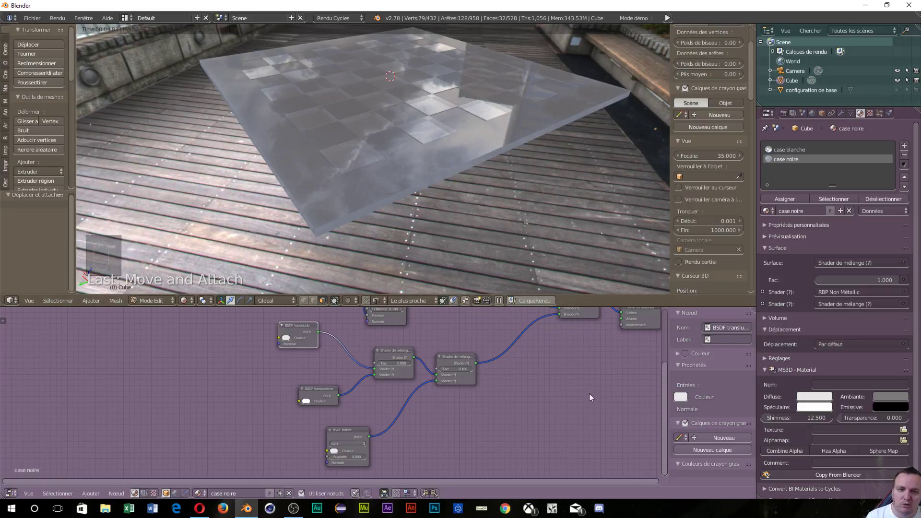
Set the Fac of case noire's final Shader de mélange to 0.000 to bring back the wood
{"action": "scroll", "coordinate": [589, 393], "scroll_direction": "down", "scroll_amount": 2}
{"action": "scroll", "coordinate": [557, 381], "scroll_direction": "up", "scroll_amount": 2}
{"action": "middle_click_drag", "start_coordinate": [557, 381], "coordinate": [512, 459]}
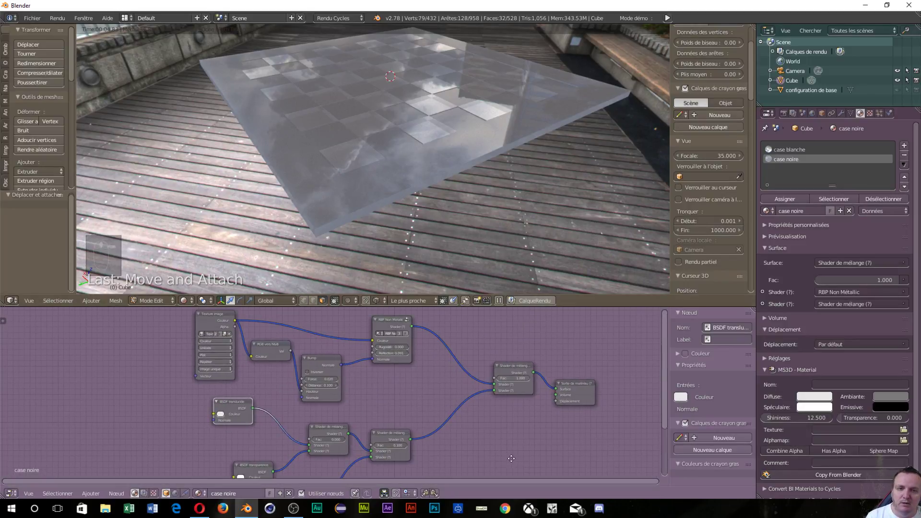
{"action": "mouse_move", "coordinate": [516, 376]}
{"action": "left_mouse_down"}
{"action": "mouse_move", "coordinate": [499, 377]}
{"action": "mouse_move", "coordinate": [528, 377]}
{"action": "mouse_move", "coordinate": [499, 377]}
{"action": "left_mouse_up"}
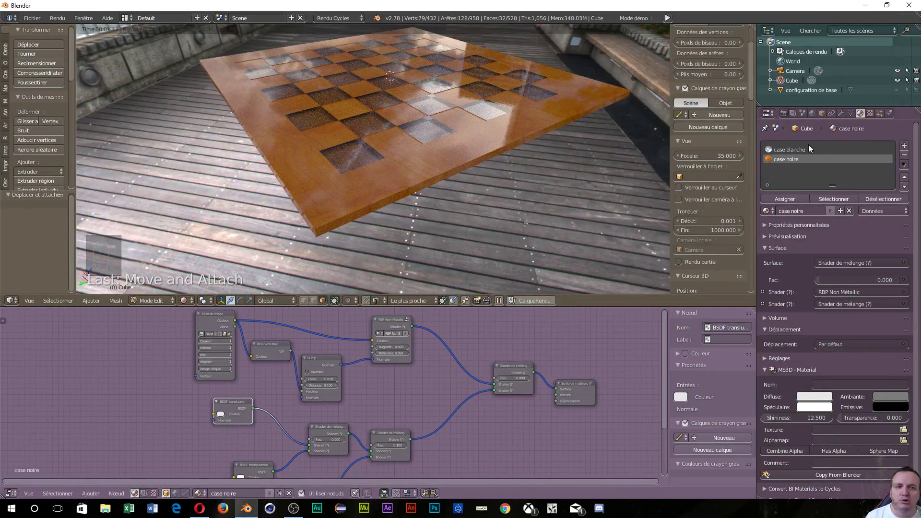
Set the Fac of case blanche's Shader de mélange to 0.000 and view the board from several angles
{"action": "left_click", "coordinate": [807, 146]}
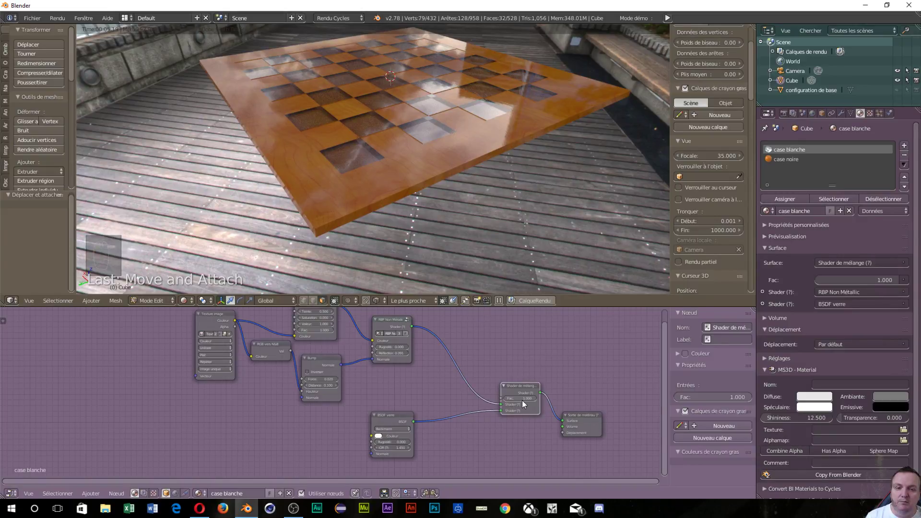
{"action": "left_click_drag", "start_coordinate": [520, 398], "coordinate": [504, 398]}
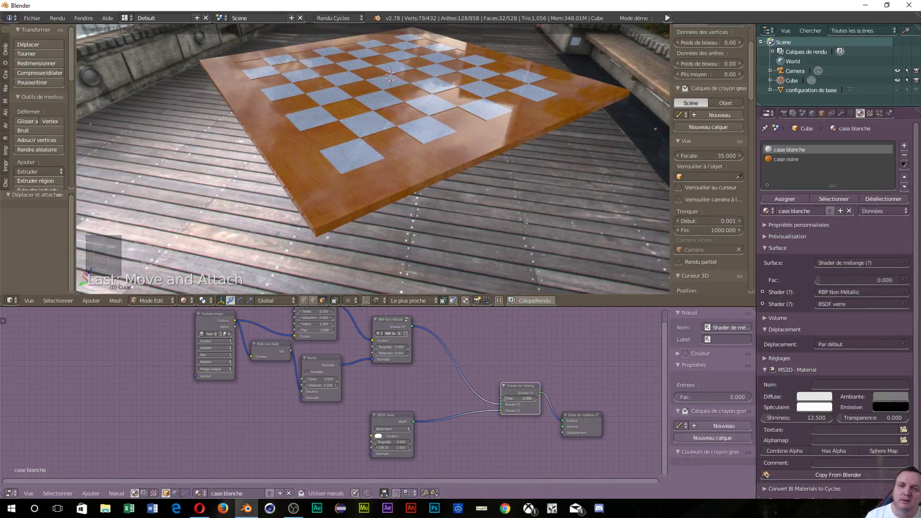
{"action": "scroll", "coordinate": [278, 64], "scroll_direction": "down", "scroll_amount": 3}
{"action": "middle_click_drag", "start_coordinate": [278, 64], "coordinate": [338, 136]}
{"action": "scroll", "coordinate": [338, 136], "scroll_direction": "up", "scroll_amount": 2}
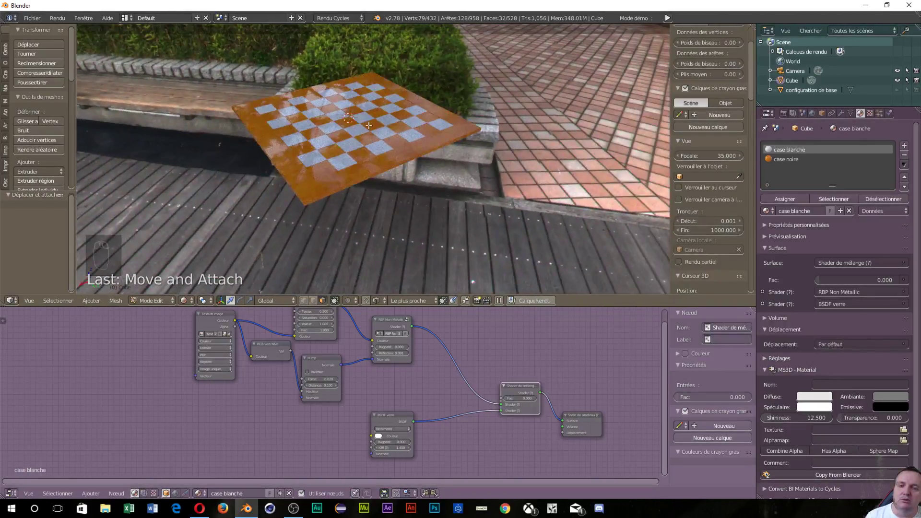
{"action": "scroll", "coordinate": [338, 136], "scroll_direction": "up", "scroll_amount": 1}
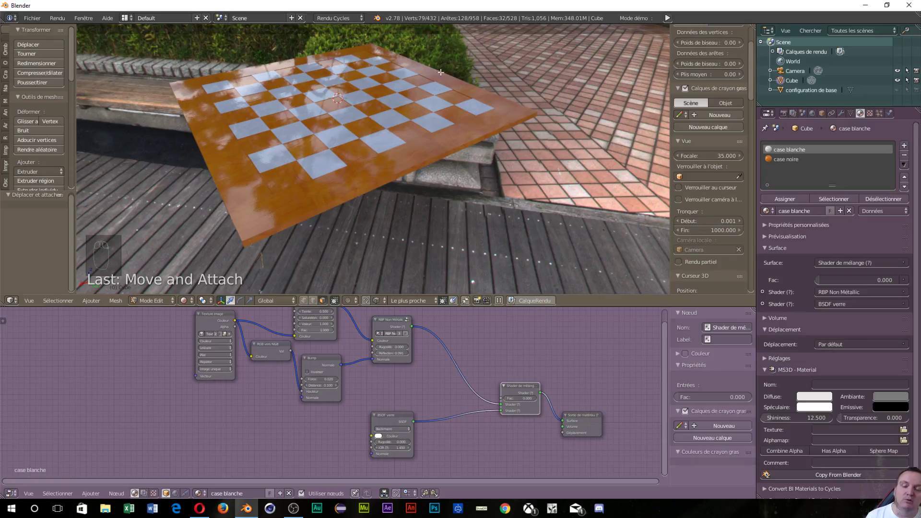
{"action": "middle_click_drag", "start_coordinate": [236, 182], "coordinate": [346, 163]}
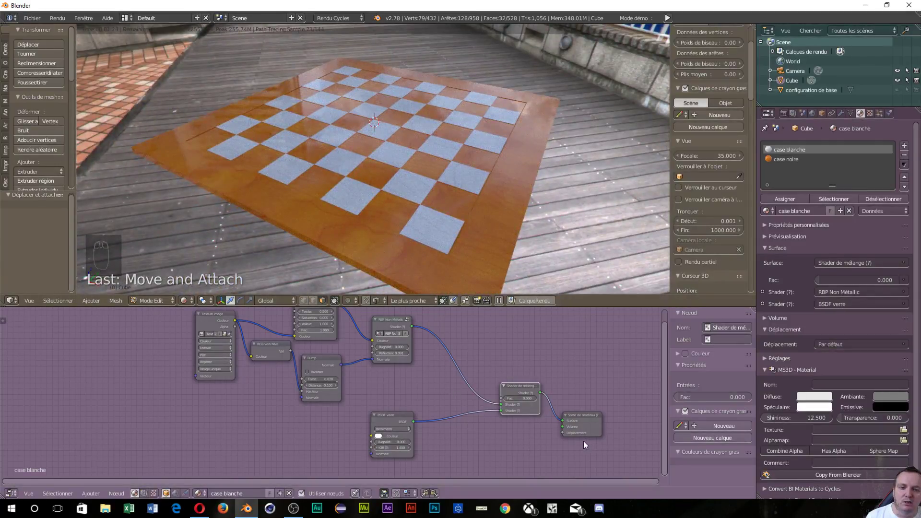
Move case blanche's material output node farther away and insert a second Shader de mélange node in front of it
{"action": "scroll", "coordinate": [583, 441], "scroll_direction": "down", "scroll_amount": 1}
{"action": "left_click_drag", "start_coordinate": [536, 410], "coordinate": [609, 401]}
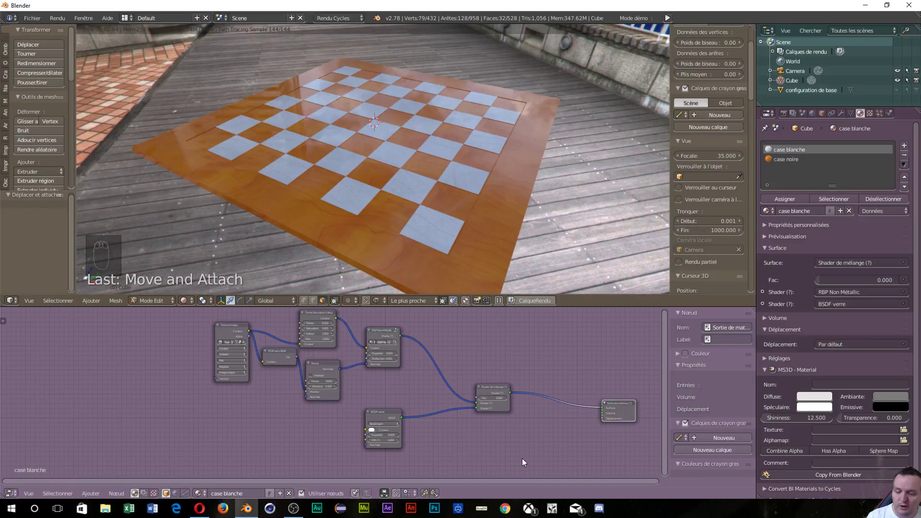
{"action": "key", "text": "shift+a"}
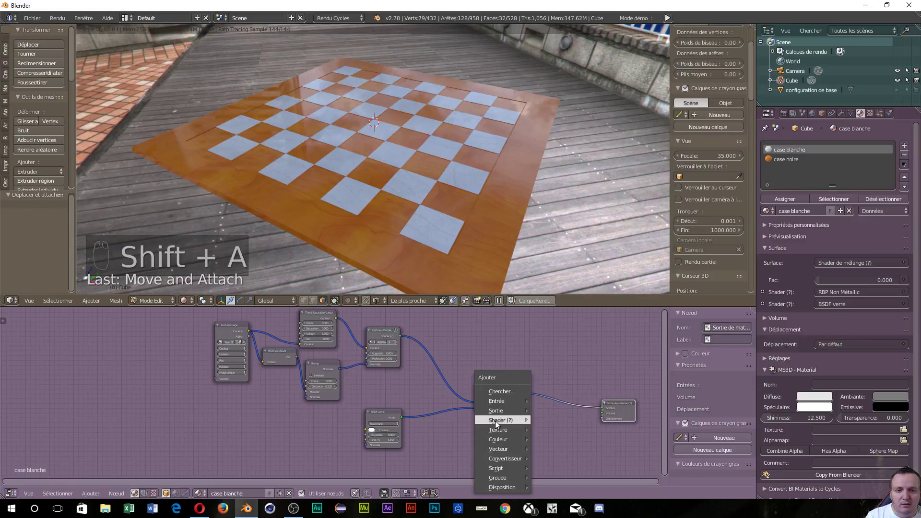
{"action": "mouse_move", "coordinate": [508, 420]}
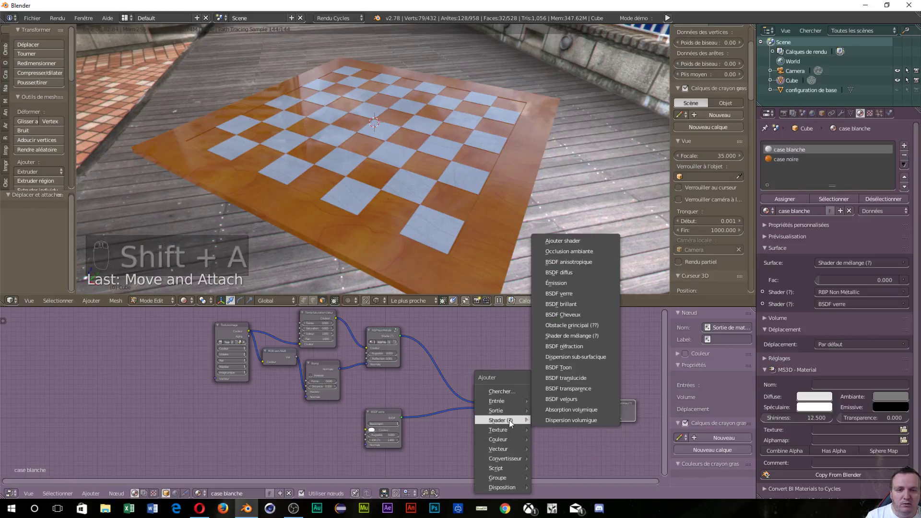
{"action": "left_click", "coordinate": [580, 336]}
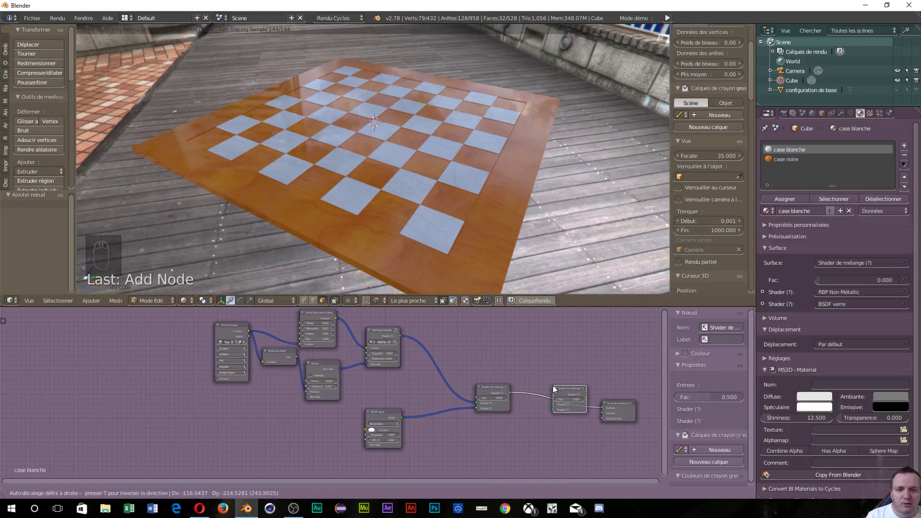
{"action": "left_click", "coordinate": [554, 381]}
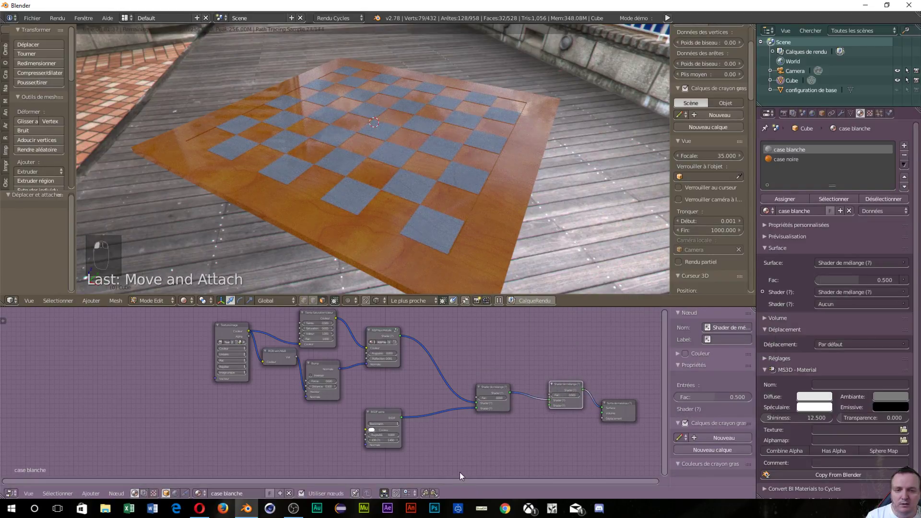
Add the PBR Metal group node to case blanche and connect its Or output to the last Shader de mélange's second shader input
{"action": "scroll", "coordinate": [460, 472], "scroll_direction": "down", "scroll_amount": 1}
{"action": "key", "text": "shift+a"}
{"action": "mouse_move", "coordinate": [417, 439]}
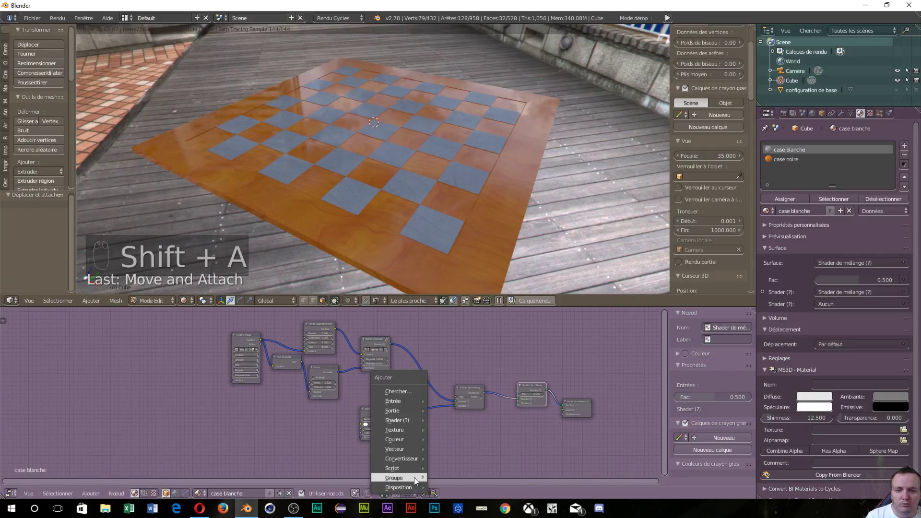
{"action": "mouse_move", "coordinate": [419, 478]}
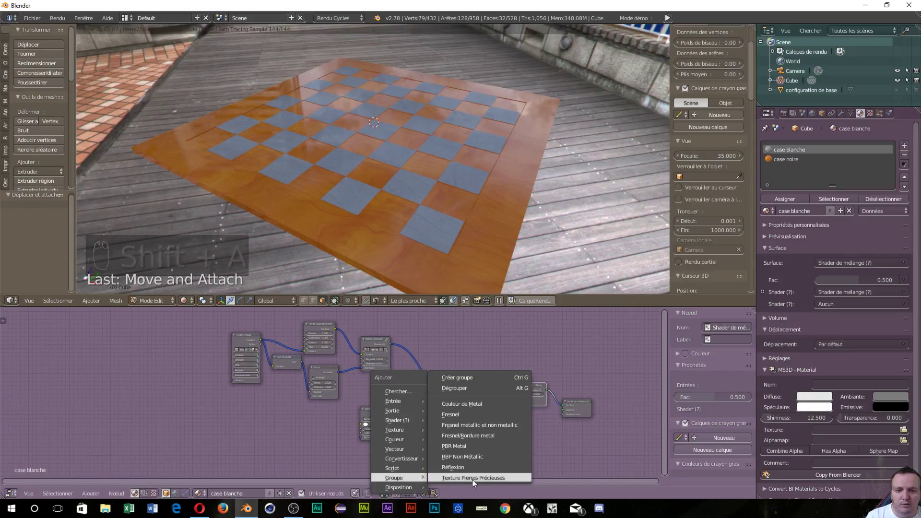
{"action": "left_click", "coordinate": [487, 449]}
{"action": "left_click", "coordinate": [438, 424]}
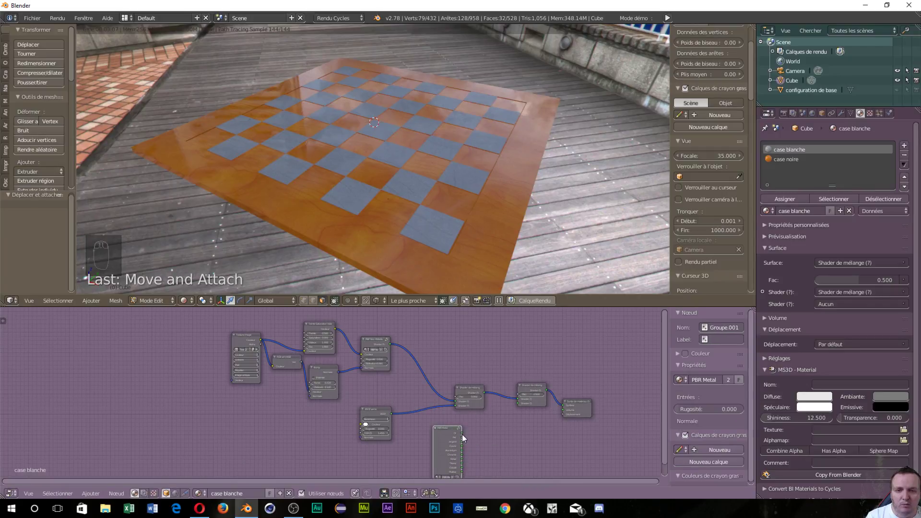
{"action": "left_click_drag", "start_coordinate": [461, 433], "coordinate": [521, 403]}
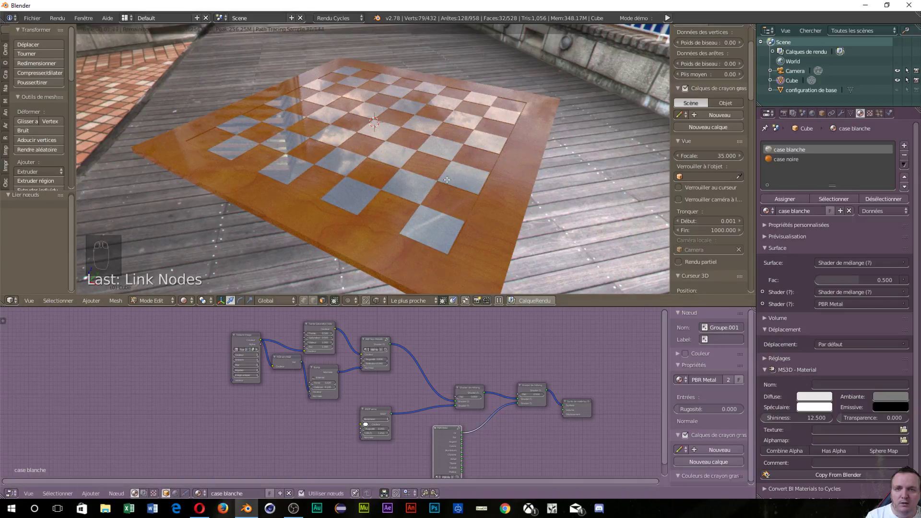
Set the Fac of case blanche's last Shader de mélange to 1.000 and view the metal squares from another angle
{"action": "mouse_move", "coordinate": [444, 183]}
{"action": "middle_mouse_down"}
{"action": "mouse_move", "coordinate": [437, 193]}
{"action": "mouse_move", "coordinate": [443, 179]}
{"action": "middle_mouse_up"}
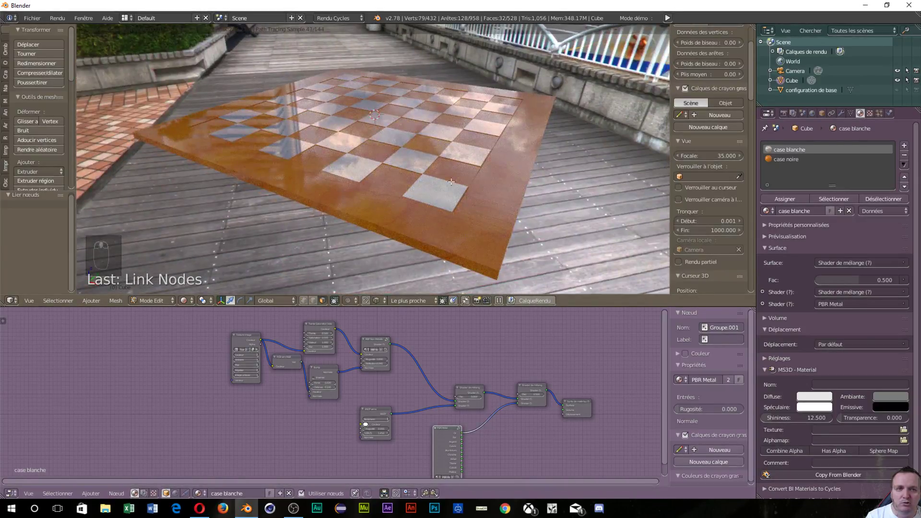
{"action": "left_click_drag", "start_coordinate": [532, 394], "coordinate": [544, 394]}
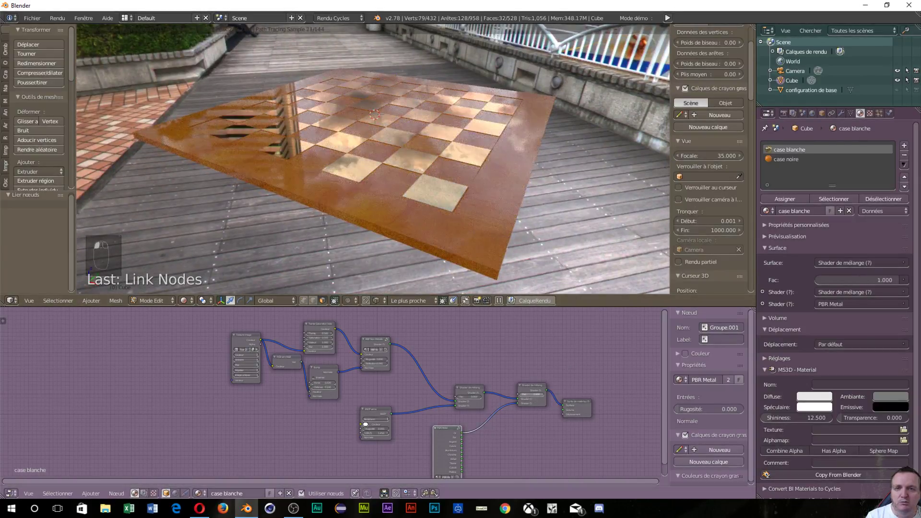
{"action": "middle_click_drag", "start_coordinate": [472, 151], "coordinate": [384, 153]}
Add a Texture bruit node beside PBR Metal and connect its Couleur output to the group's Rugosité input
{"action": "scroll", "coordinate": [425, 438], "scroll_direction": "down", "scroll_amount": 2}
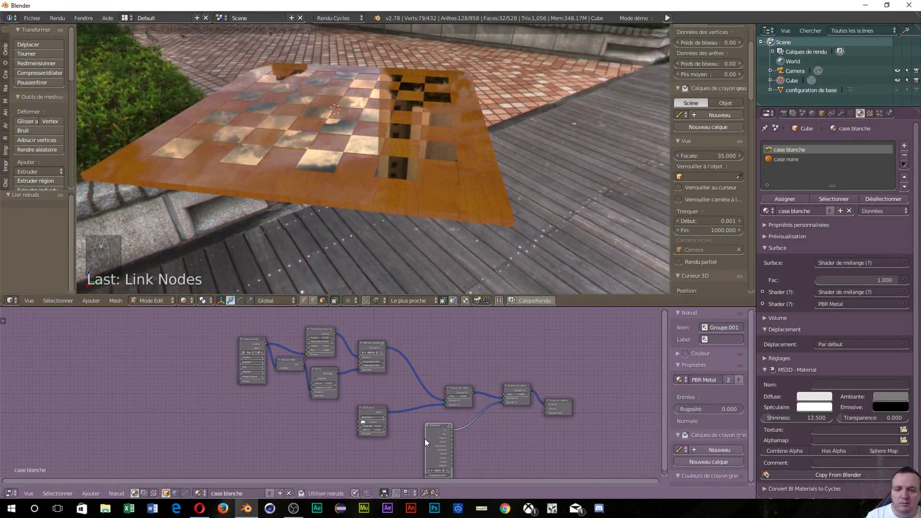
{"action": "scroll", "coordinate": [477, 394], "scroll_direction": "up", "scroll_amount": 4}
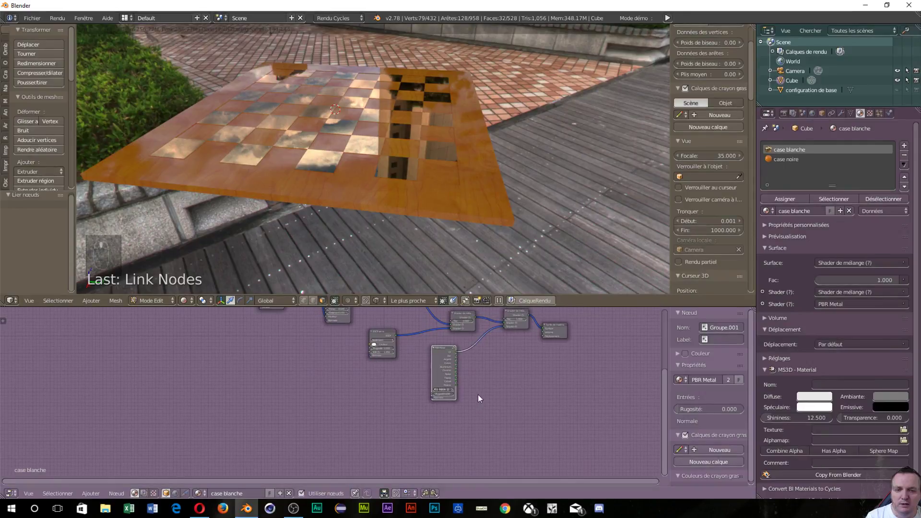
{"action": "scroll", "coordinate": [479, 396], "scroll_direction": "up", "scroll_amount": 2}
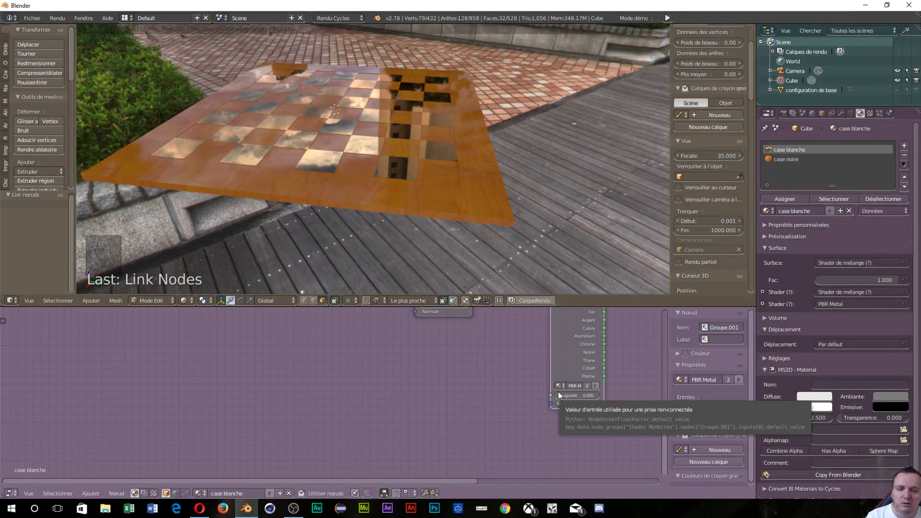
{"action": "key", "text": "shift+a"}
{"action": "key", "text": "shift+a"}
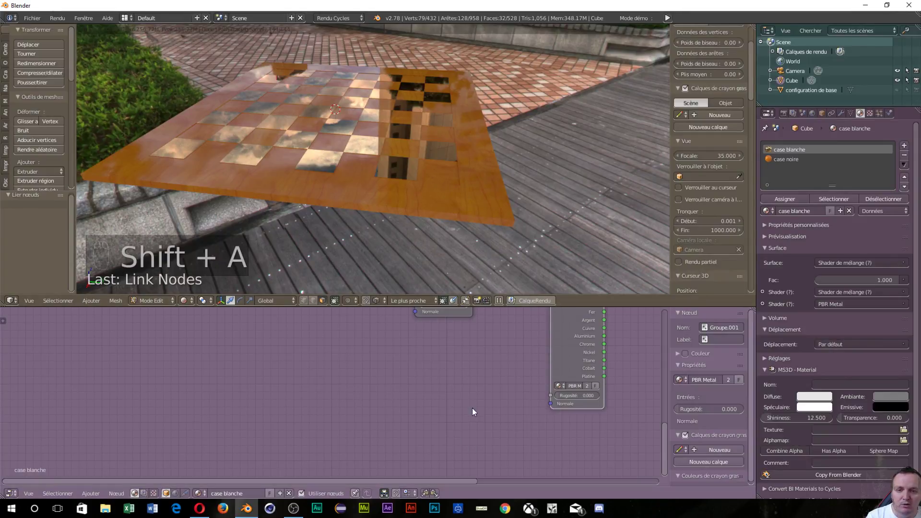
{"action": "mouse_move", "coordinate": [448, 359]}
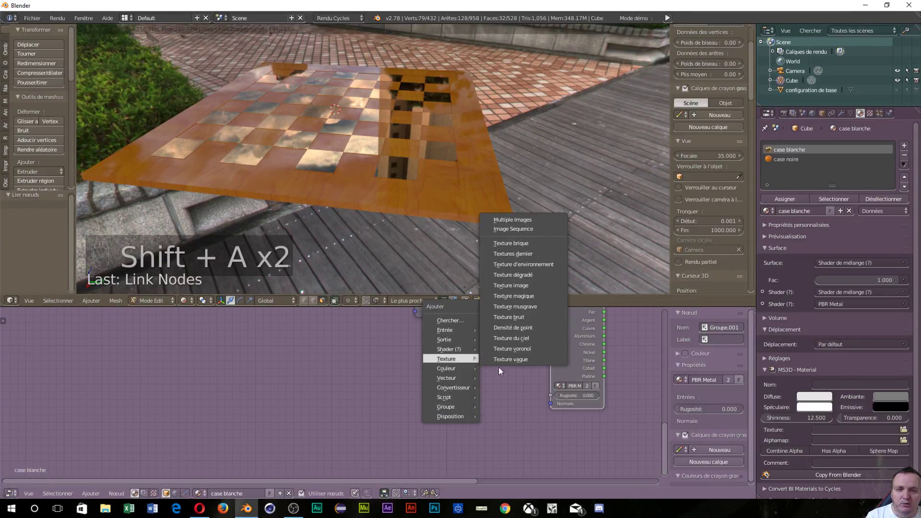
{"action": "left_click", "coordinate": [526, 317]}
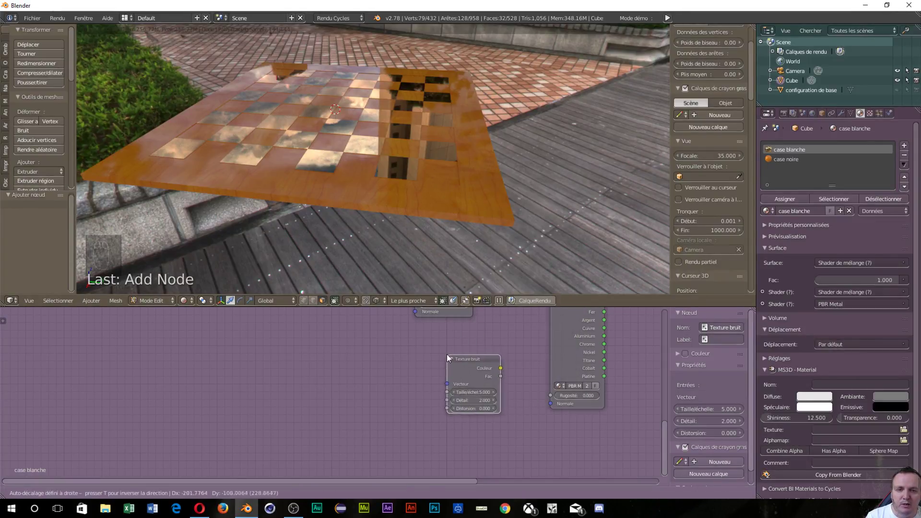
{"action": "left_click", "coordinate": [447, 355]}
{"action": "left_click_drag", "start_coordinate": [505, 363], "coordinate": [552, 398]}
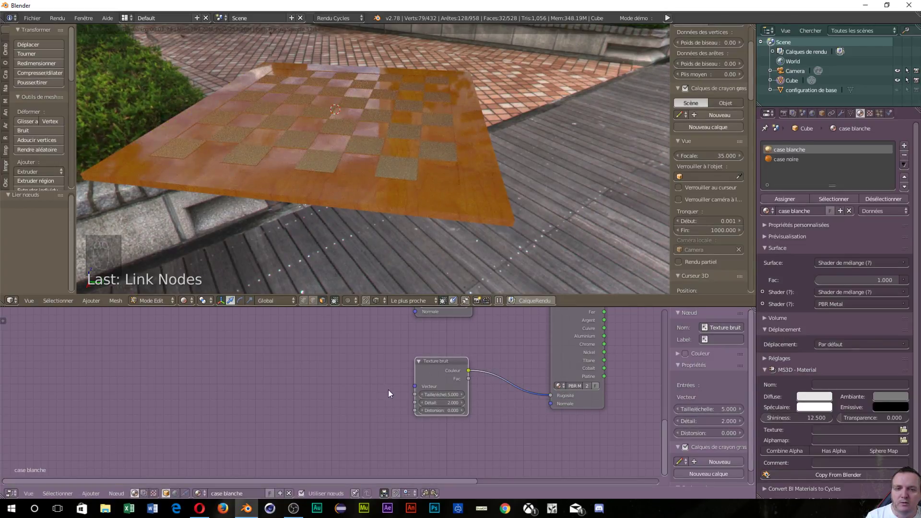
Try a Taille/échelle of 0.500 and a Détail of 4.200 on Texture bruit and inspect the squares close up
{"action": "mouse_move", "coordinate": [441, 394]}
{"action": "left_mouse_down"}
{"action": "mouse_move", "coordinate": [424, 394]}
{"action": "mouse_move", "coordinate": [446, 402]}
{"action": "mouse_move", "coordinate": [453, 394]}
{"action": "left_mouse_up"}
{"action": "scroll", "coordinate": [414, 213], "scroll_direction": "up", "scroll_amount": 3}
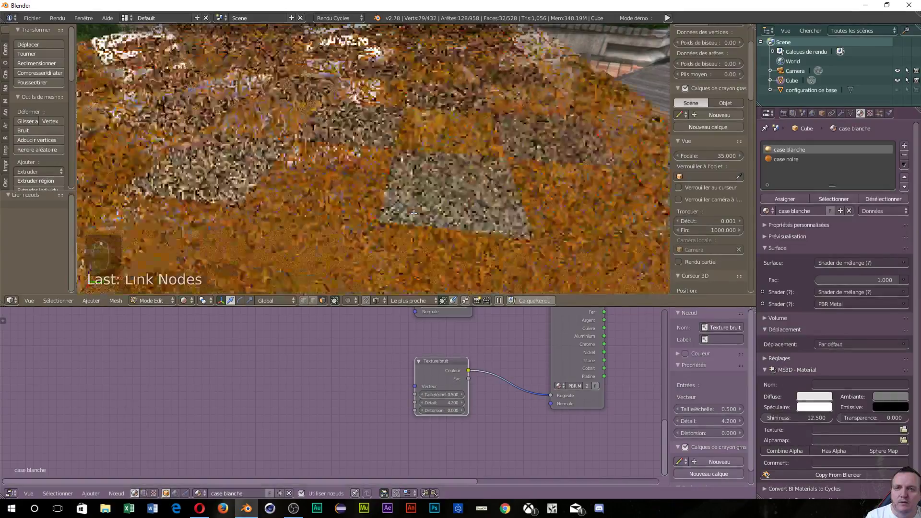
{"action": "middle_click_drag", "start_coordinate": [413, 213], "coordinate": [387, 215]}
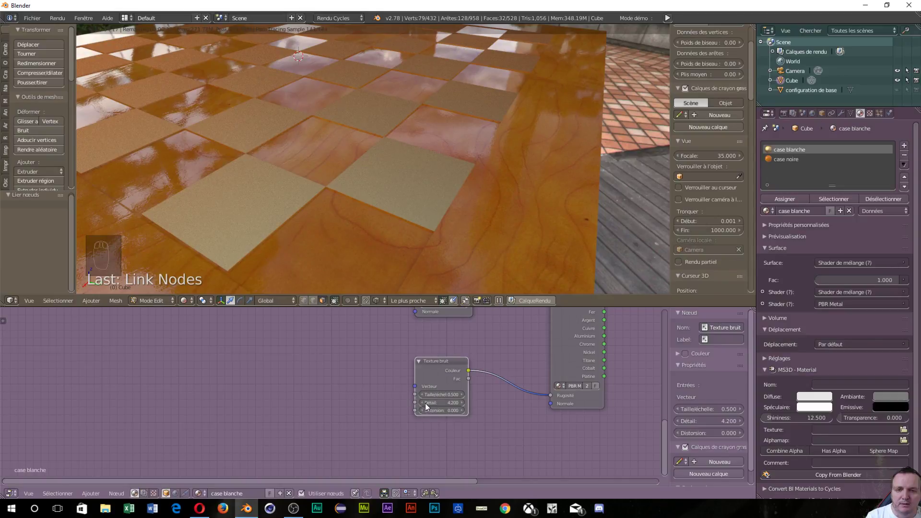
Try Texture bruit with Taille/échelle, Détail and Distorsion all at 0.000
{"action": "left_click_drag", "start_coordinate": [426, 406], "coordinate": [466, 404]}
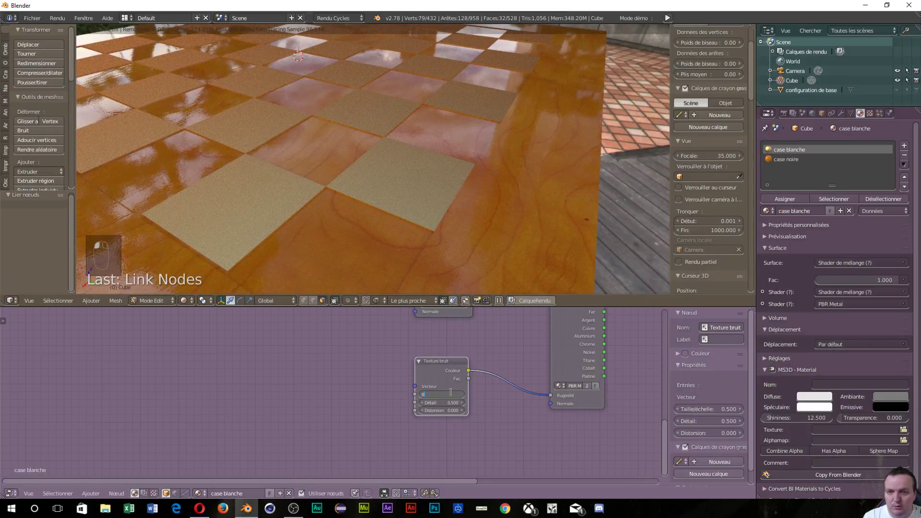
{"action": "type", "text": "0"}
{"action": "key", "text": "Tab"}
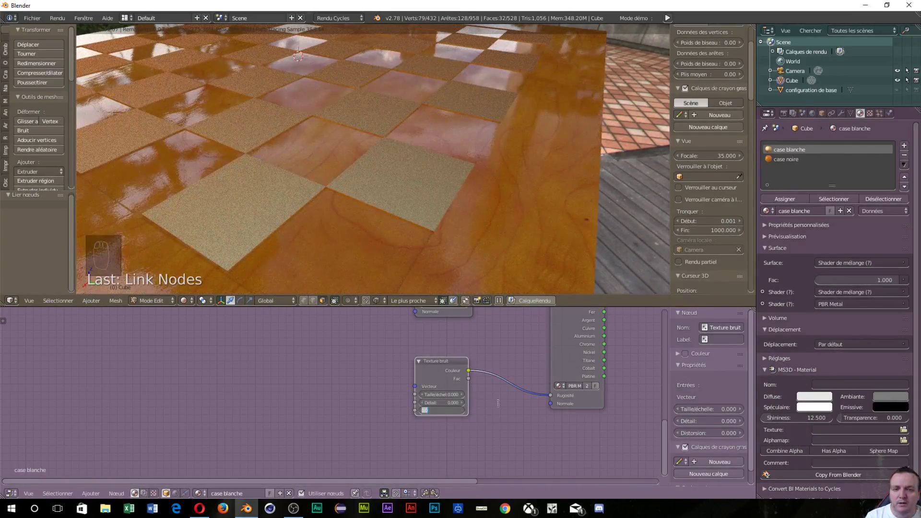
{"action": "key", "text": "Tab"}
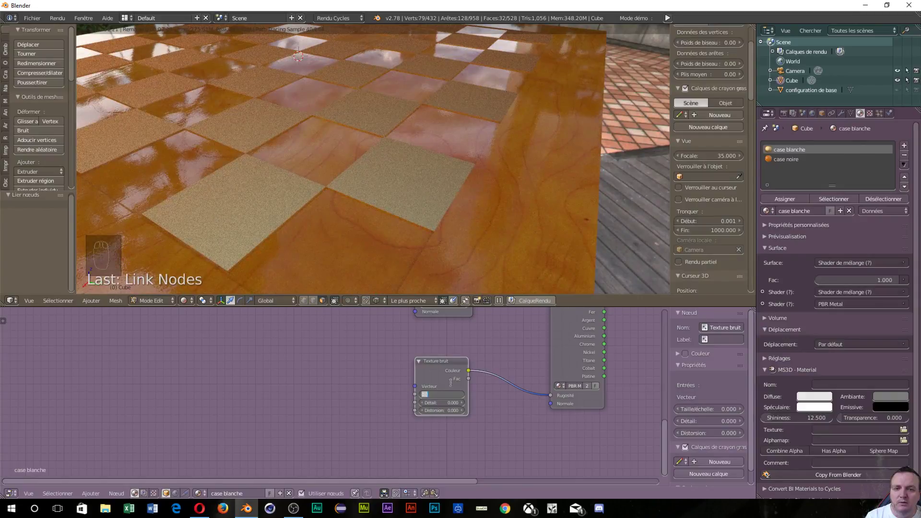
Disconnect Texture bruit from Rugosité and route its Couleur through a new Bump node's Hauteur into PBR Metal's Normale input
{"action": "left_click_drag", "start_coordinate": [442, 363], "coordinate": [314, 361]}
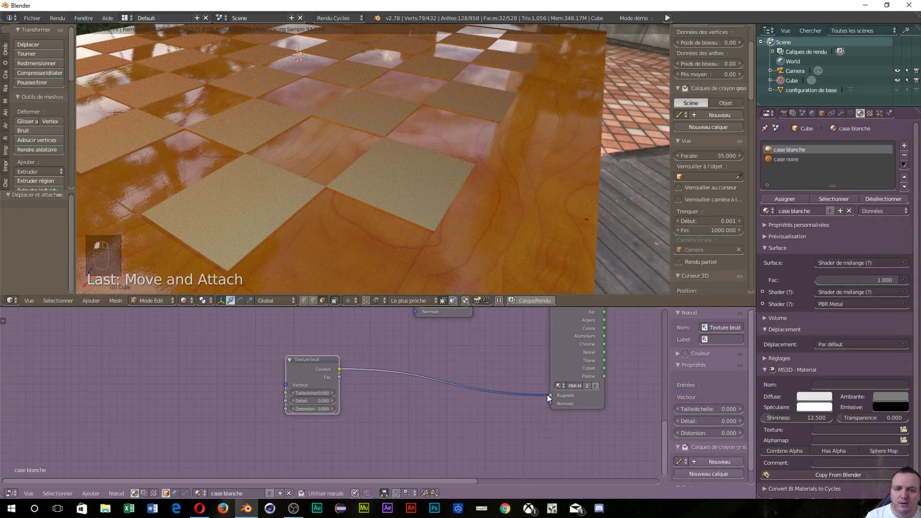
{"action": "left_click_drag", "start_coordinate": [548, 395], "coordinate": [346, 372]}
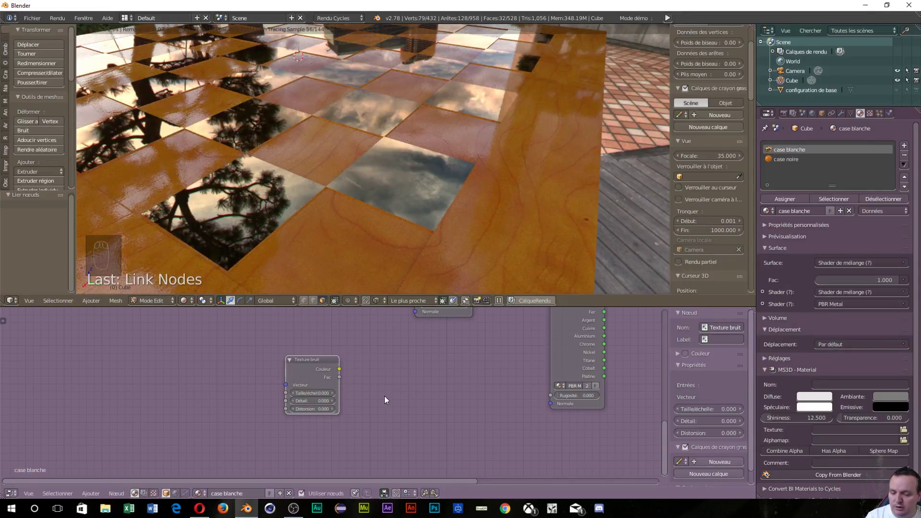
{"action": "key", "text": "shift+a"}
{"action": "mouse_move", "coordinate": [391, 407]}
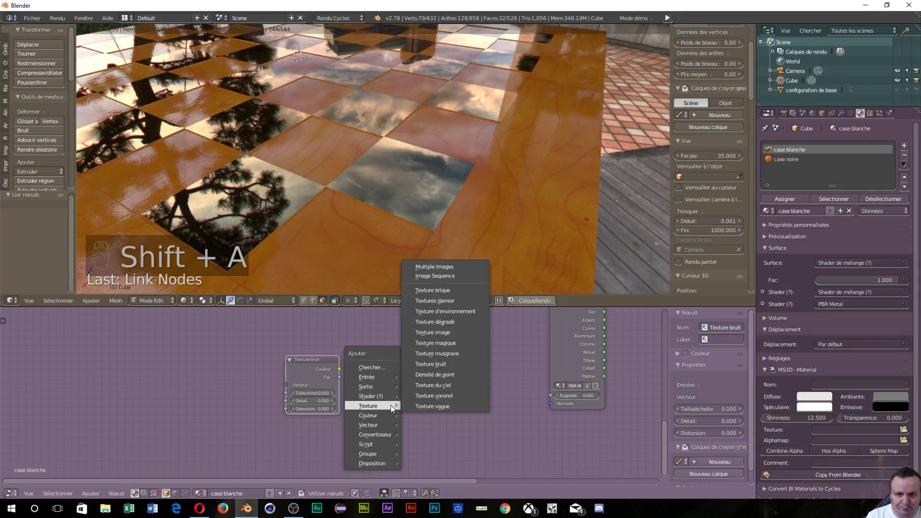
{"action": "mouse_move", "coordinate": [384, 424]}
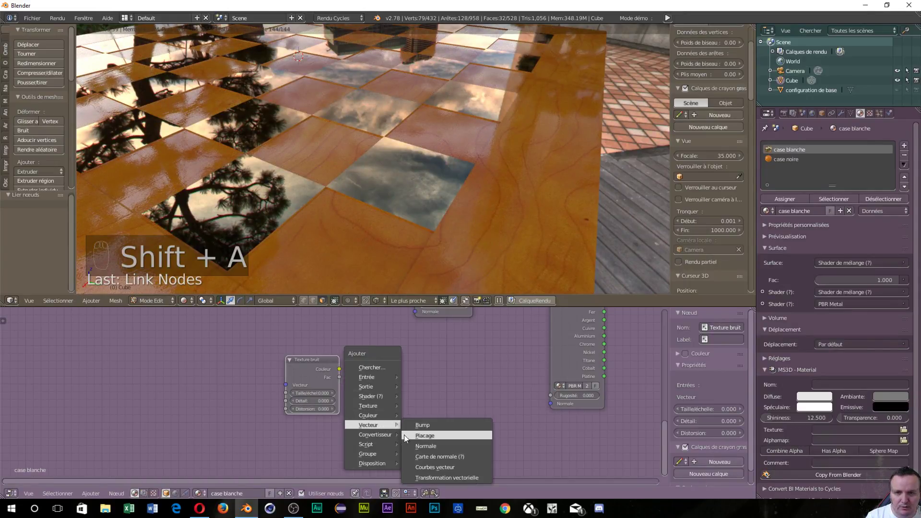
{"action": "left_click", "coordinate": [418, 424]}
{"action": "left_click", "coordinate": [403, 374]}
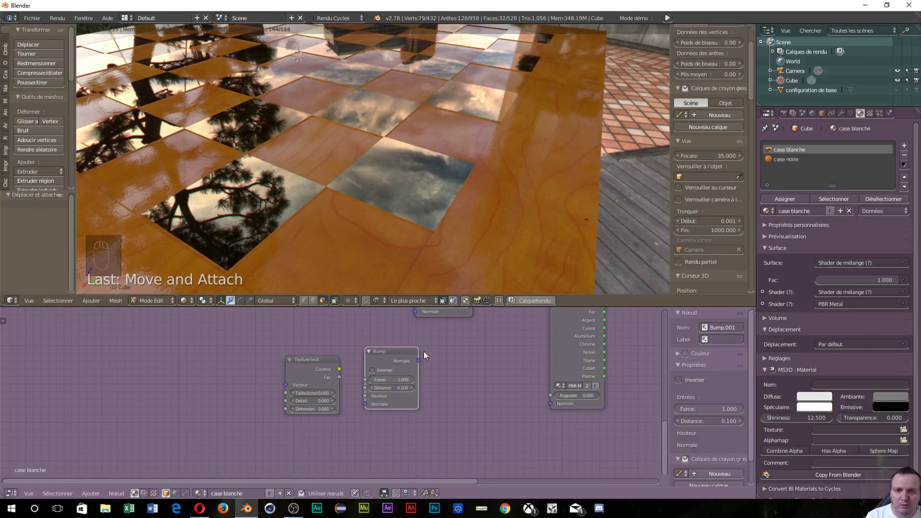
{"action": "left_click_drag", "start_coordinate": [419, 361], "coordinate": [550, 403]}
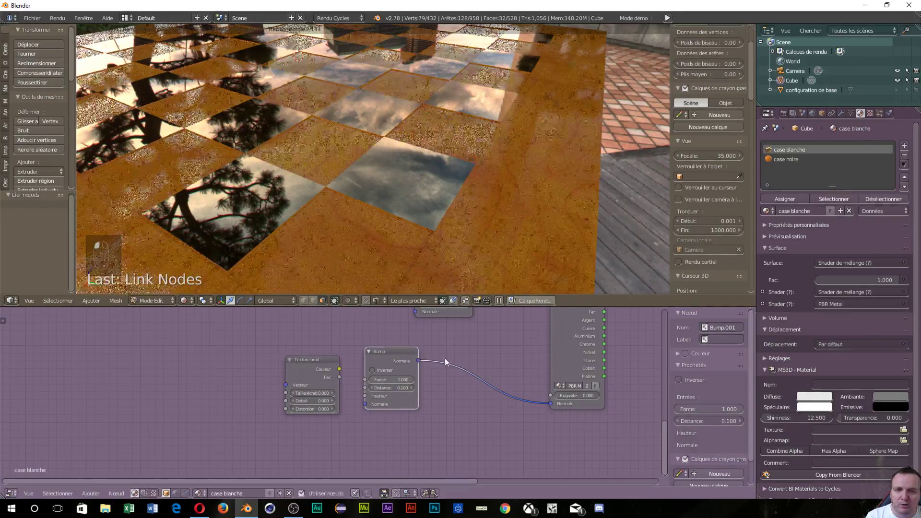
{"action": "left_click_drag", "start_coordinate": [377, 347], "coordinate": [393, 355]}
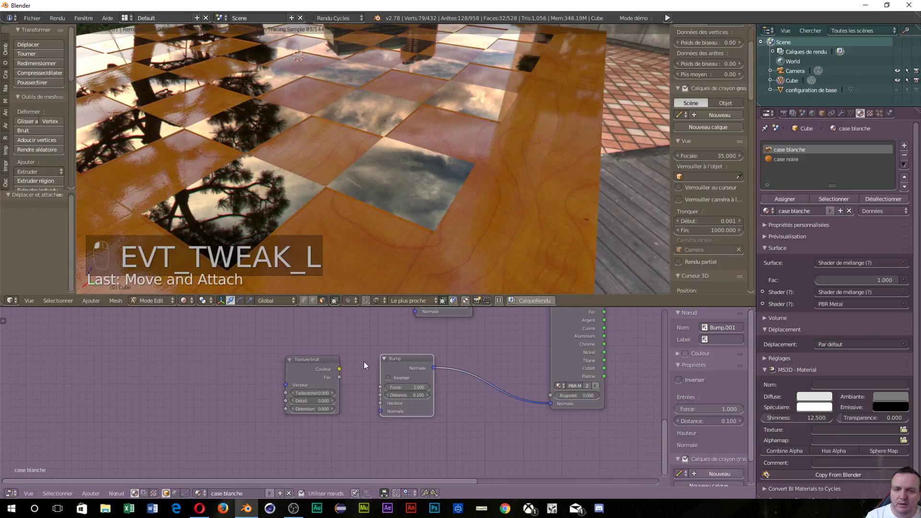
{"action": "left_click_drag", "start_coordinate": [341, 371], "coordinate": [380, 404]}
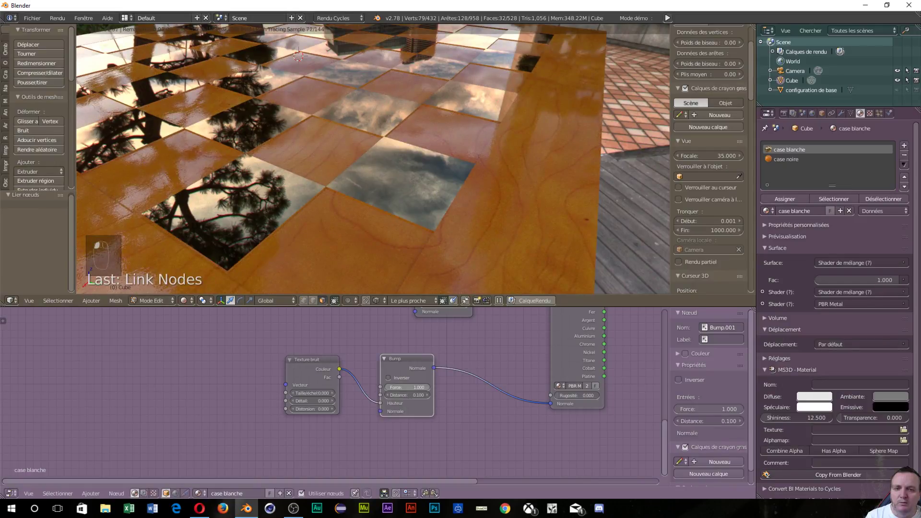
Set the Bump node's Distance to 0.600
{"action": "left_click", "coordinate": [399, 387]}
{"action": "key", "text": "Tab"}
{"action": "type", "text": "0.6"}
{"action": "key", "text": "Return"}
Set Texture bruit's Taille/échelle to 2.100 and Détail to 3.200, and view the rippled metal squares from farther away
{"action": "left_click", "coordinate": [301, 395]}
{"action": "type", "text": "2"}
{"action": "key", "text": "Return"}
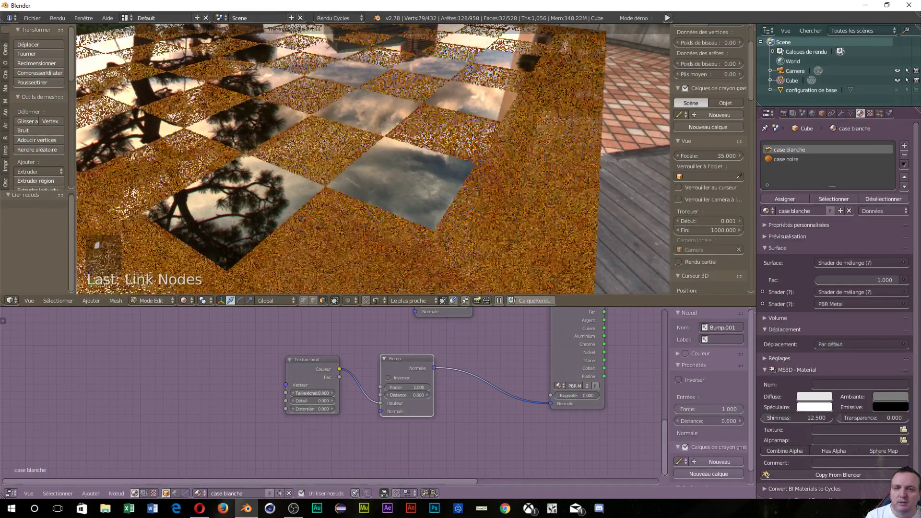
{"action": "left_click_drag", "start_coordinate": [312, 393], "coordinate": [343, 392]}
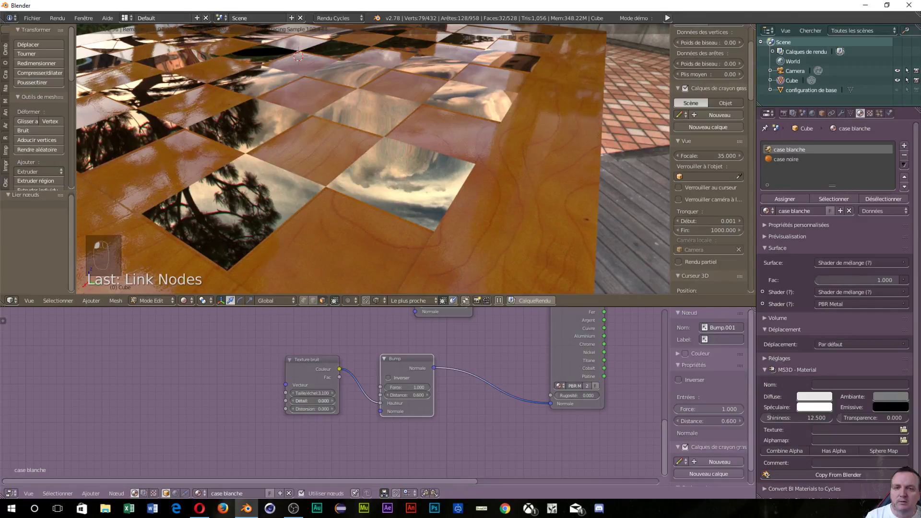
{"action": "mouse_move", "coordinate": [312, 400]}
{"action": "left_mouse_down"}
{"action": "mouse_move", "coordinate": [369, 400]}
{"action": "mouse_move", "coordinate": [301, 393]}
{"action": "left_mouse_up"}
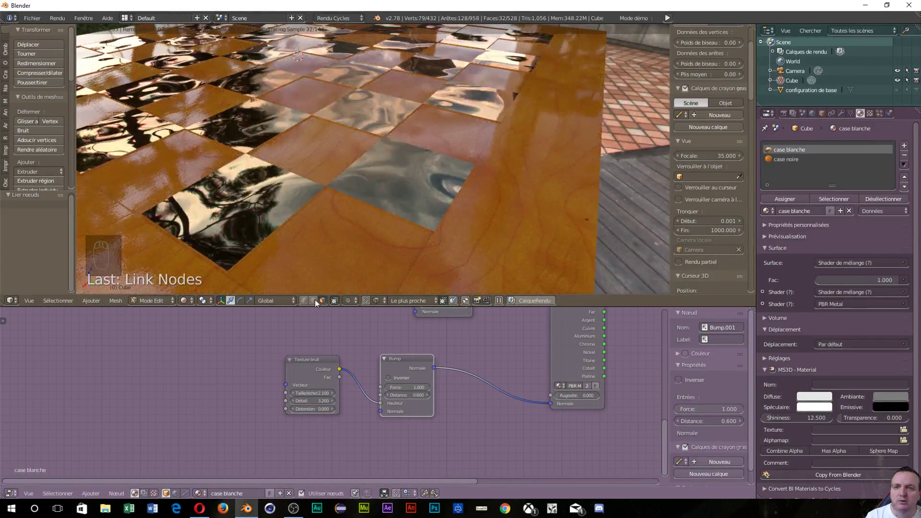
{"action": "scroll", "coordinate": [288, 202], "scroll_direction": "down", "scroll_amount": 3}
{"action": "middle_click_drag", "start_coordinate": [288, 201], "coordinate": [326, 194]}
Copy case blanche's PBR Metal, Bump, Texture bruit and final Shader de mélange nodes into the case noire material
{"action": "scroll", "coordinate": [467, 457], "scroll_direction": "down", "scroll_amount": 2}
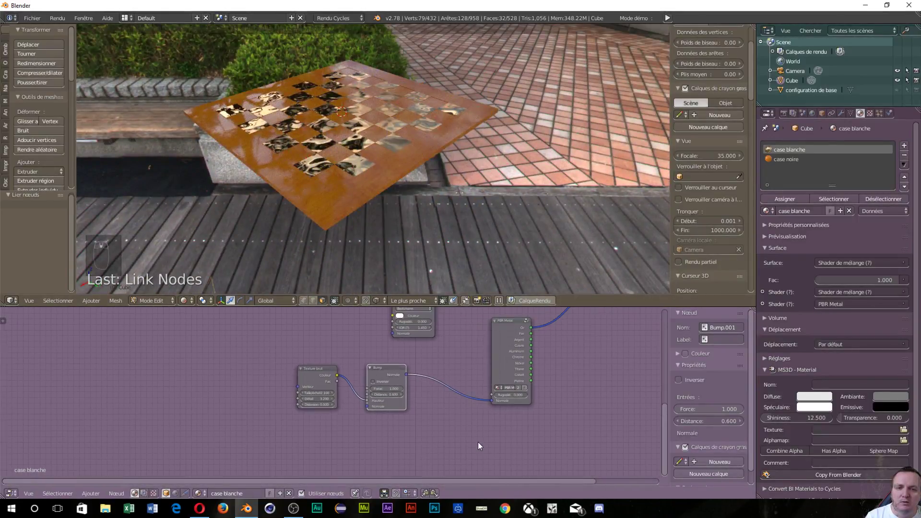
{"action": "left_click", "coordinate": [505, 325]}
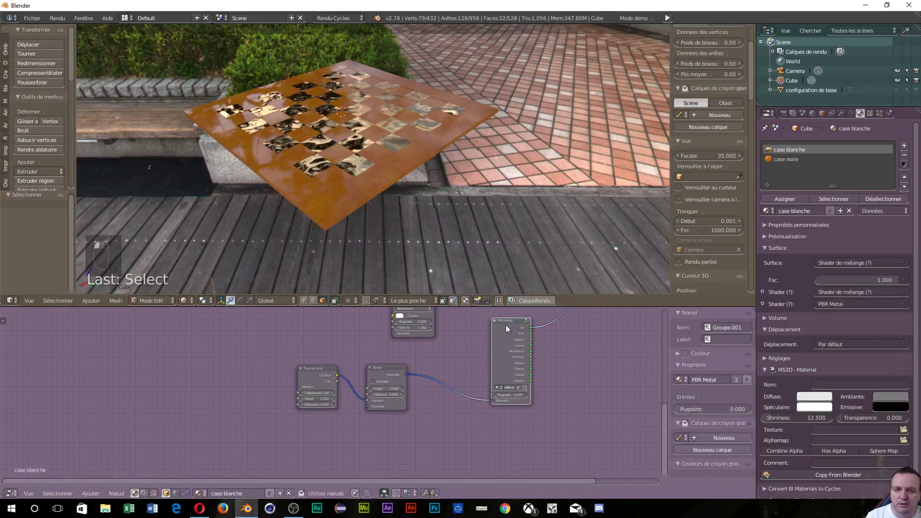
{"action": "left_click_drag", "start_coordinate": [366, 370], "coordinate": [376, 367], "text": "shift"}
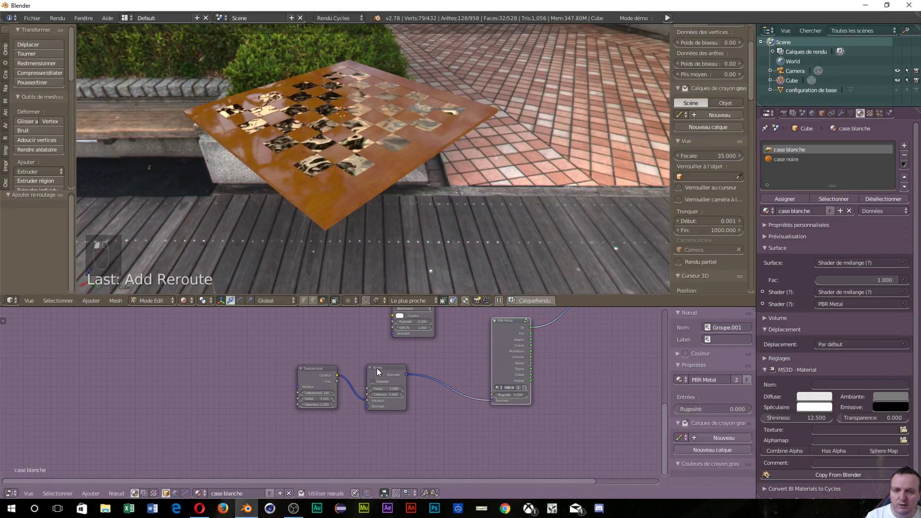
{"action": "left_click", "coordinate": [313, 371]}
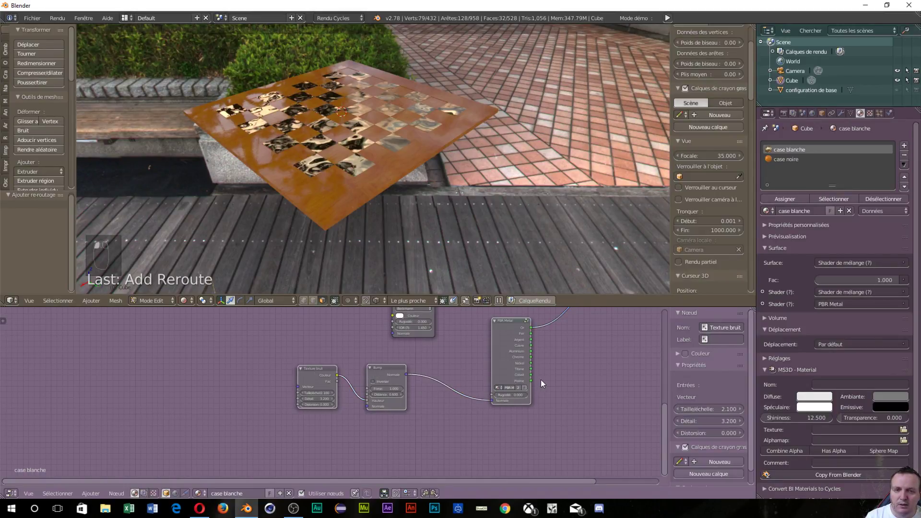
{"action": "middle_click_drag", "start_coordinate": [540, 379], "coordinate": [490, 445]}
{"action": "left_click", "coordinate": [554, 340]}
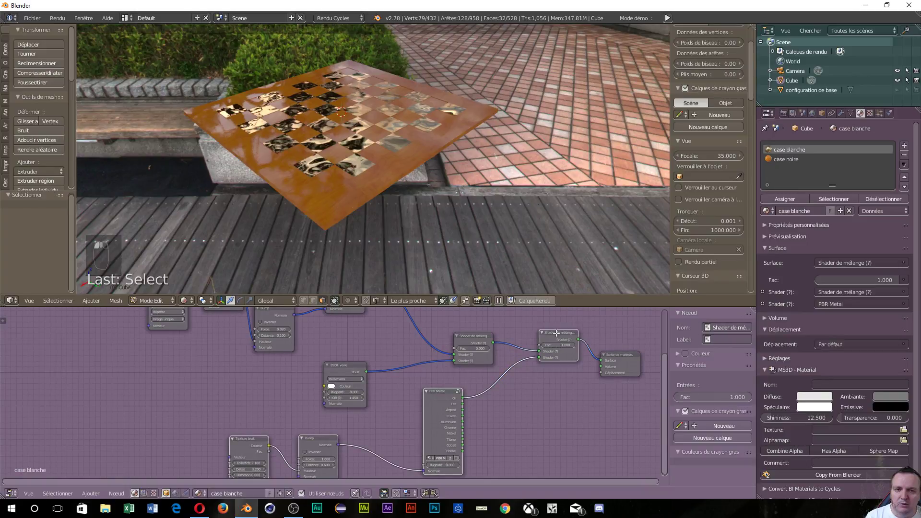
{"action": "left_click", "coordinate": [804, 160]}
{"action": "scroll", "coordinate": [451, 411], "scroll_direction": "down", "scroll_amount": 1}
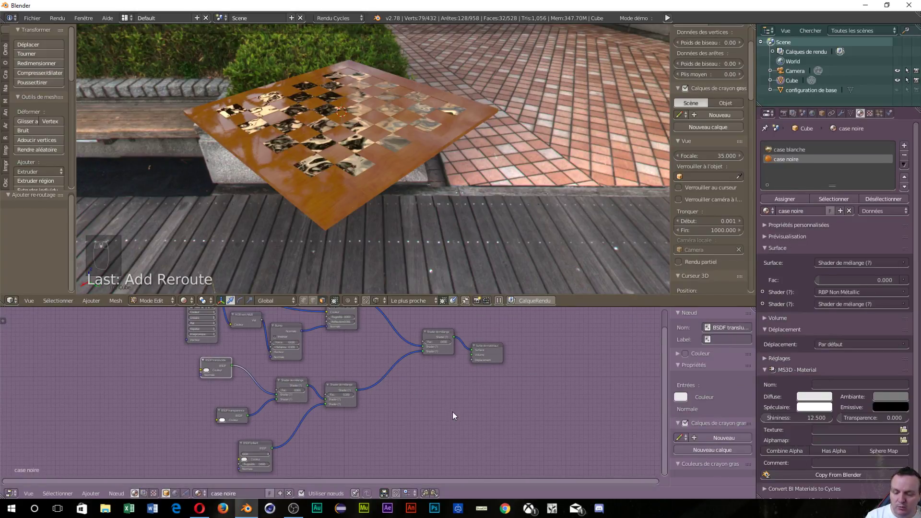
{"action": "left_click", "coordinate": [801, 150]}
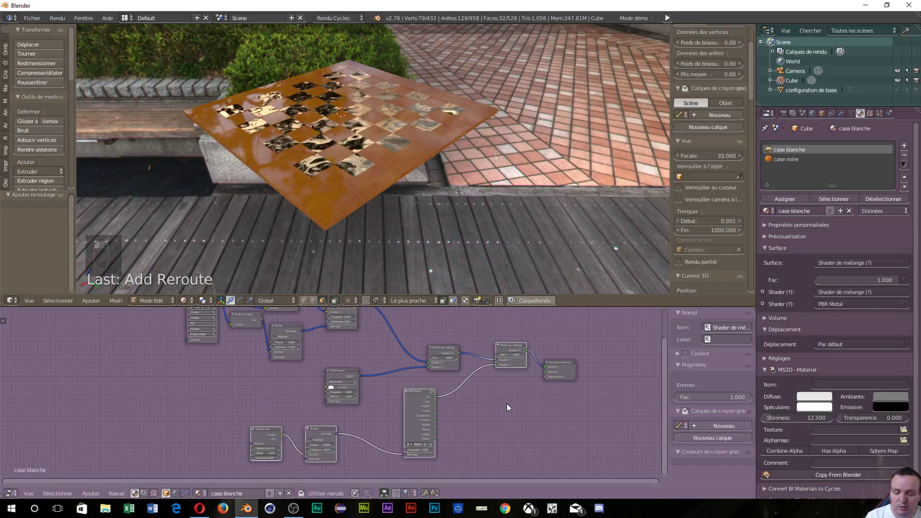
{"action": "key", "text": "ctrl+c"}
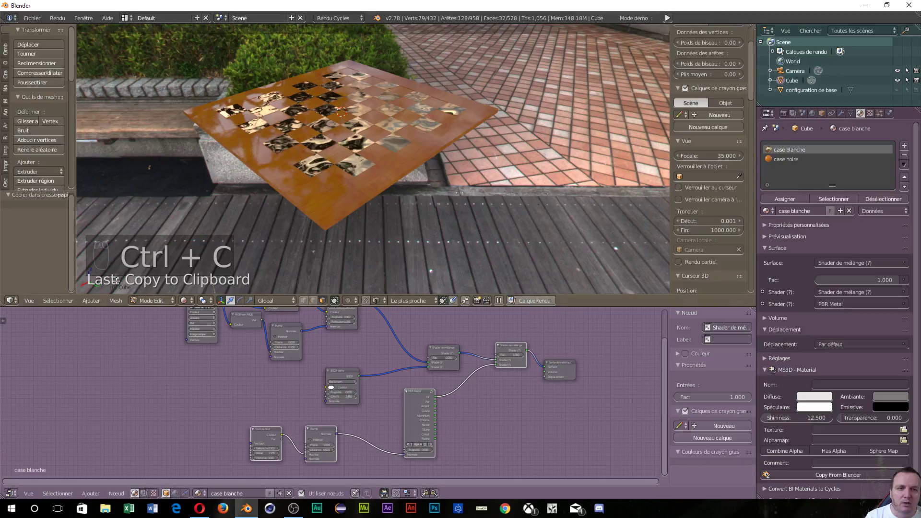
{"action": "left_click", "coordinate": [785, 160]}
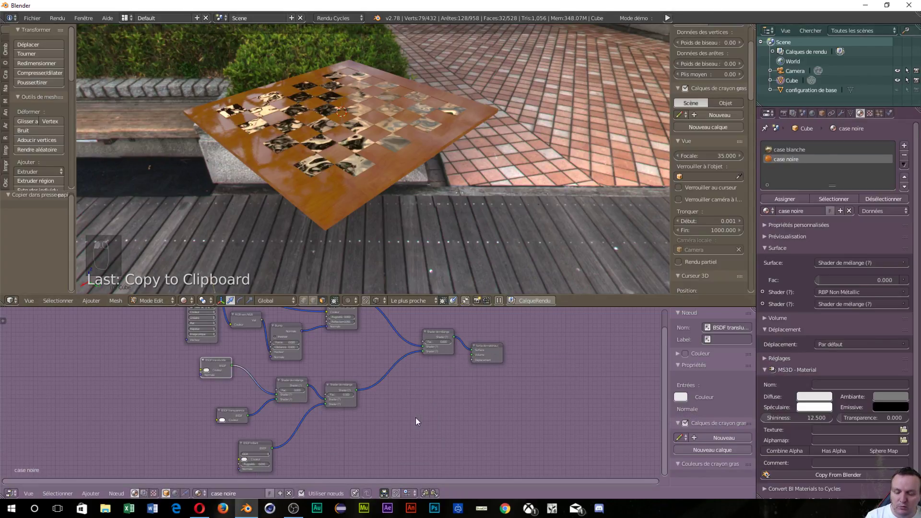
{"action": "key", "text": "ctrl+v"}
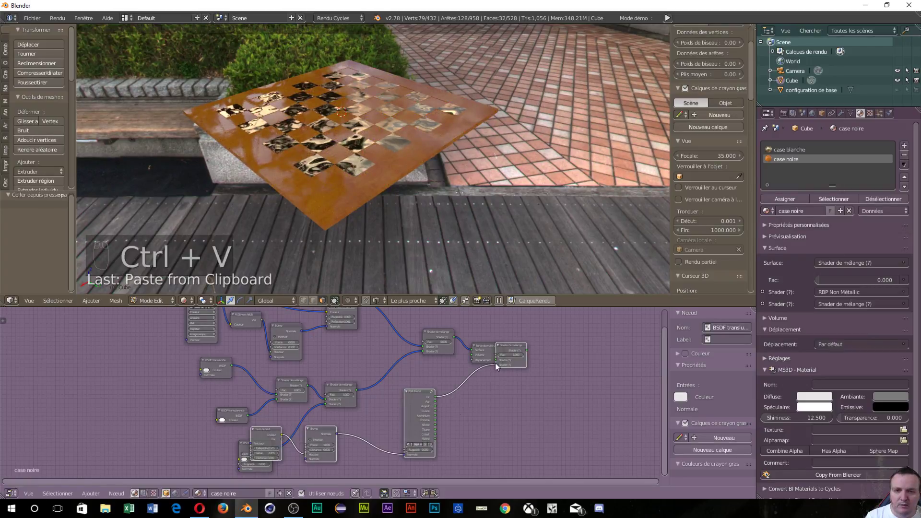
Insert the pasted Shader de mélange before Sortie de matériau and feed its second shader input from PBR Metal's Argent output
{"action": "left_click_drag", "start_coordinate": [485, 351], "coordinate": [574, 353]}
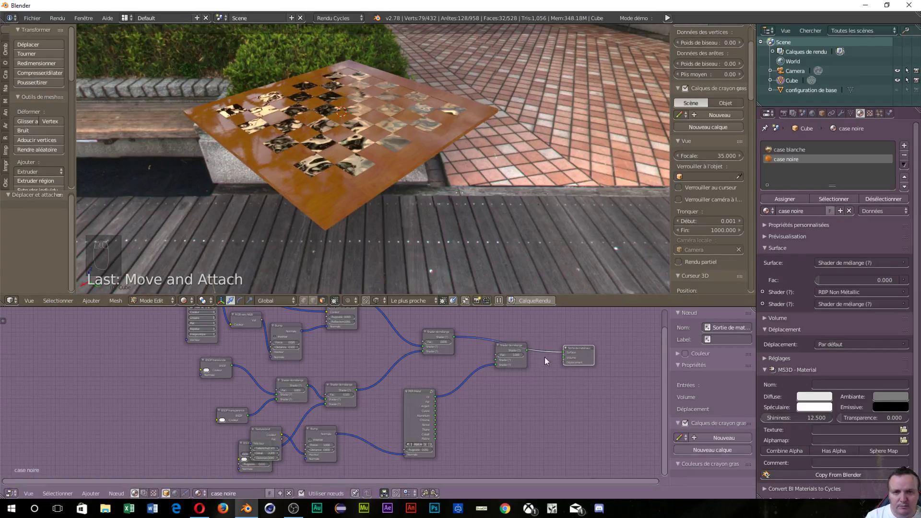
{"action": "left_click", "coordinate": [500, 358]}
{"action": "key", "text": "g"}
{"action": "left_click", "coordinate": [530, 340]}
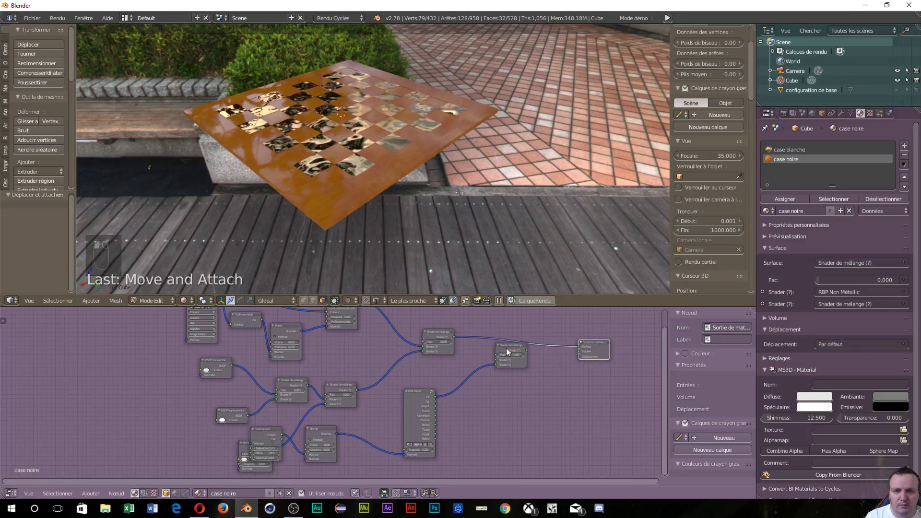
{"action": "left_click_drag", "start_coordinate": [505, 347], "coordinate": [519, 346]}
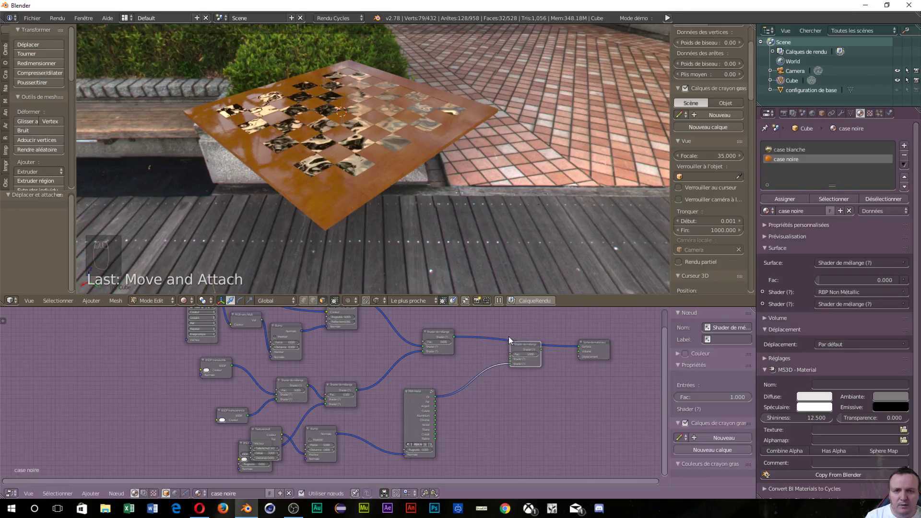
{"action": "left_click_drag", "start_coordinate": [450, 338], "coordinate": [579, 345]}
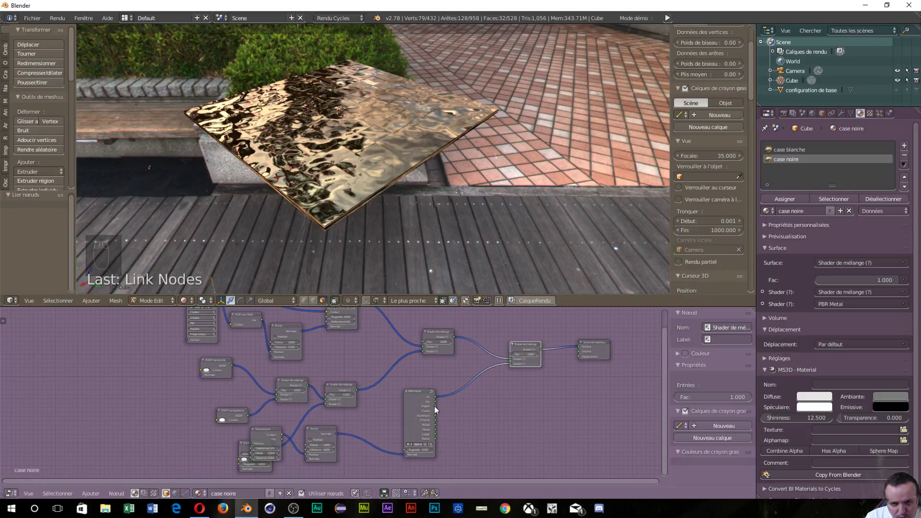
{"action": "left_click_drag", "start_coordinate": [434, 406], "coordinate": [507, 365]}
{"action": "middle_click_drag", "start_coordinate": [329, 239], "coordinate": [182, 262]}
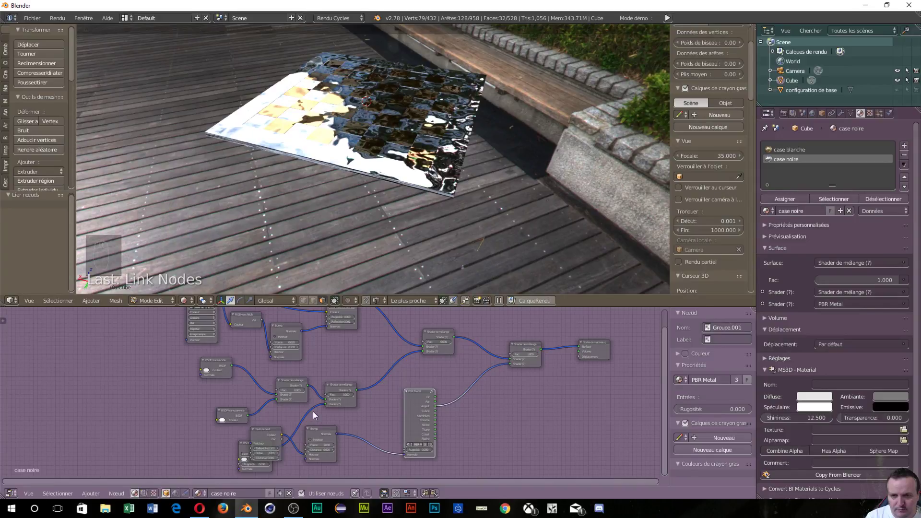
Move case noire's Texture bruit node clear of BSDF brillant and set its Taille/échelle to 7.900
{"action": "scroll", "coordinate": [309, 391], "scroll_direction": "up", "scroll_amount": 3}
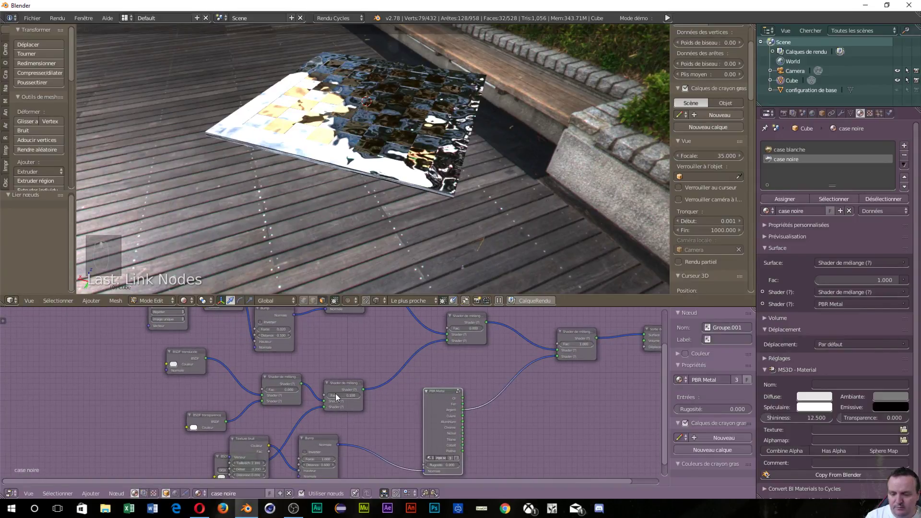
{"action": "scroll", "coordinate": [336, 393], "scroll_direction": "down", "scroll_amount": 3}
{"action": "scroll", "coordinate": [295, 348], "scroll_direction": "up", "scroll_amount": 4}
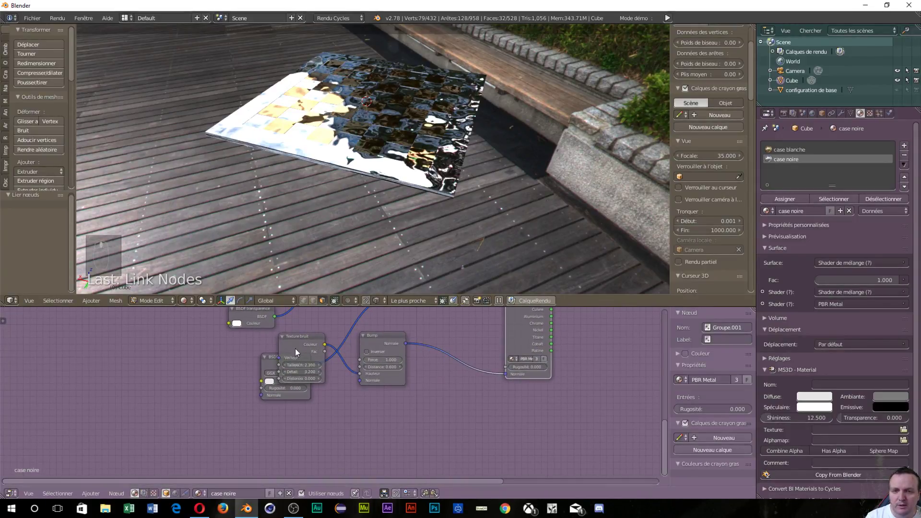
{"action": "left_click_drag", "start_coordinate": [294, 338], "coordinate": [269, 420]}
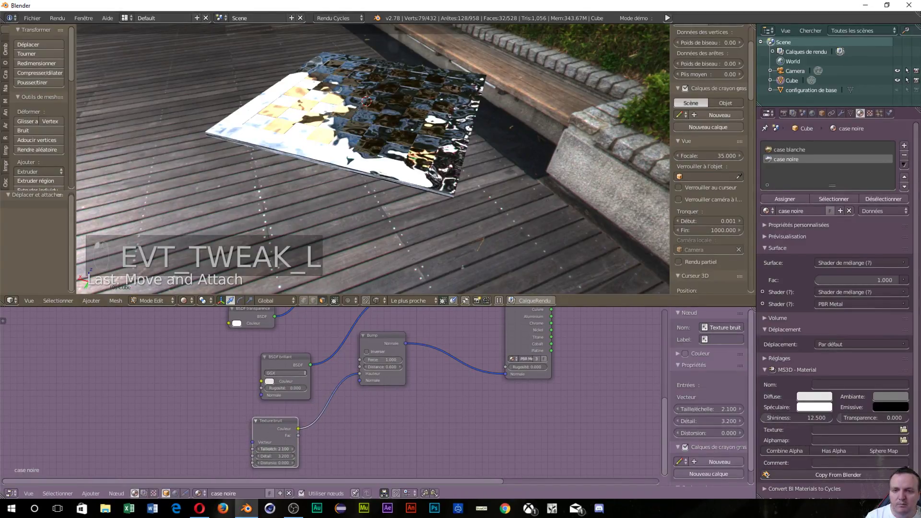
{"action": "left_click_drag", "start_coordinate": [710, 409], "coordinate": [772, 408]}
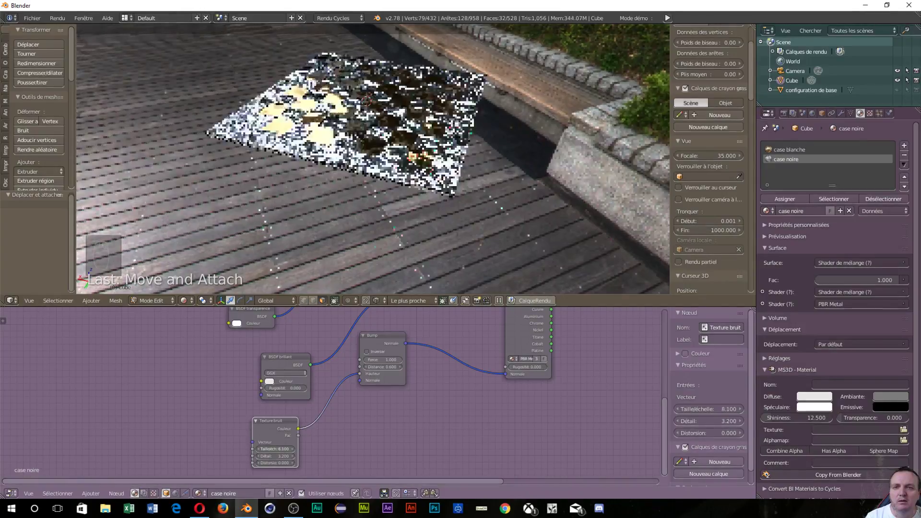
{"action": "scroll", "coordinate": [355, 236], "scroll_direction": "up", "scroll_amount": 3}
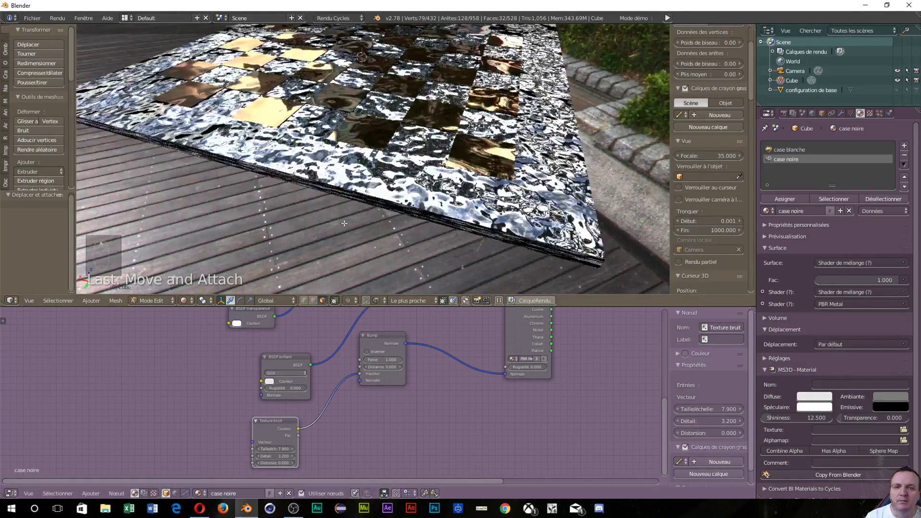
{"action": "middle_click_drag", "start_coordinate": [355, 237], "coordinate": [205, 216]}
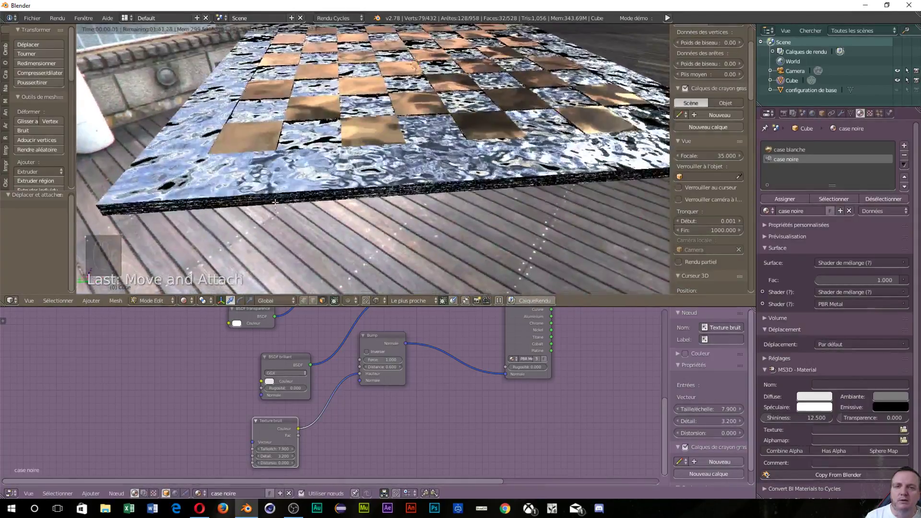
{"action": "scroll", "coordinate": [205, 216], "scroll_direction": "up", "scroll_amount": 2}
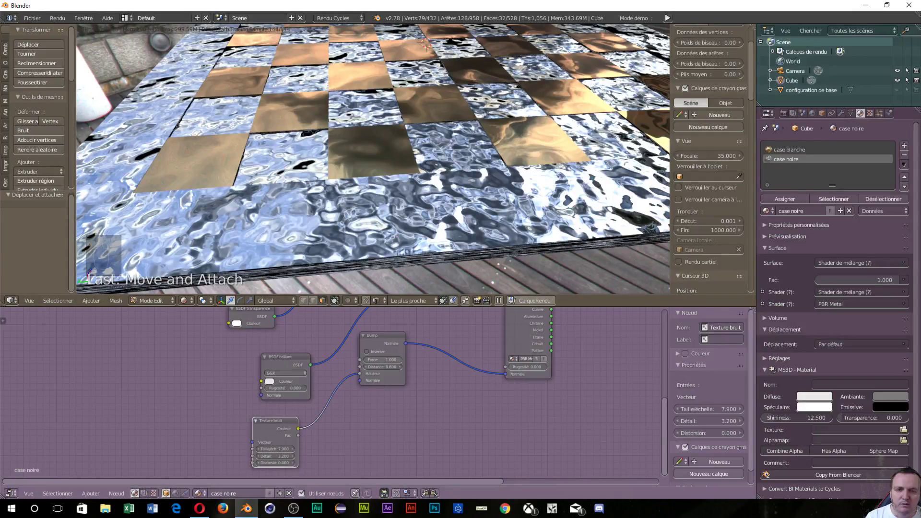
Set case noire's final Shader de mélange Fac to 0.000 and the preceding mix's Fac to 1.000
{"action": "middle_click_drag", "start_coordinate": [603, 376], "coordinate": [407, 326]}
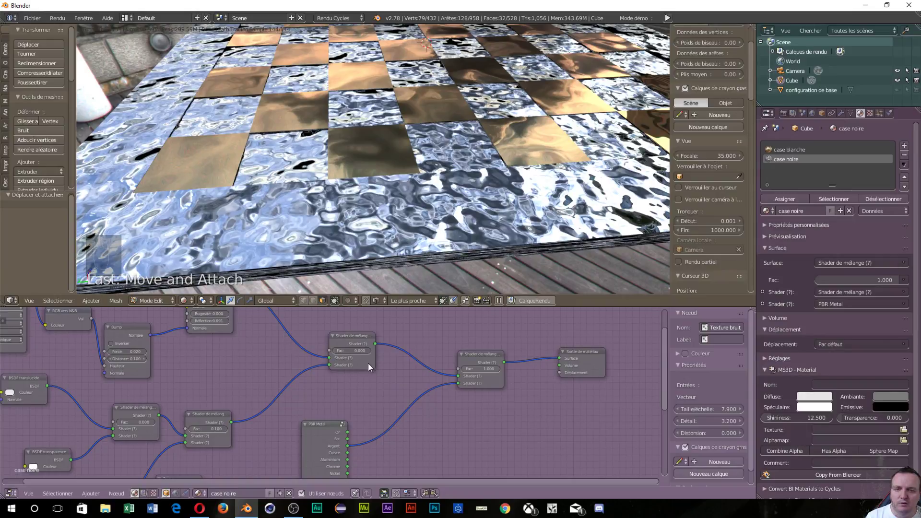
{"action": "left_click", "coordinate": [330, 353]}
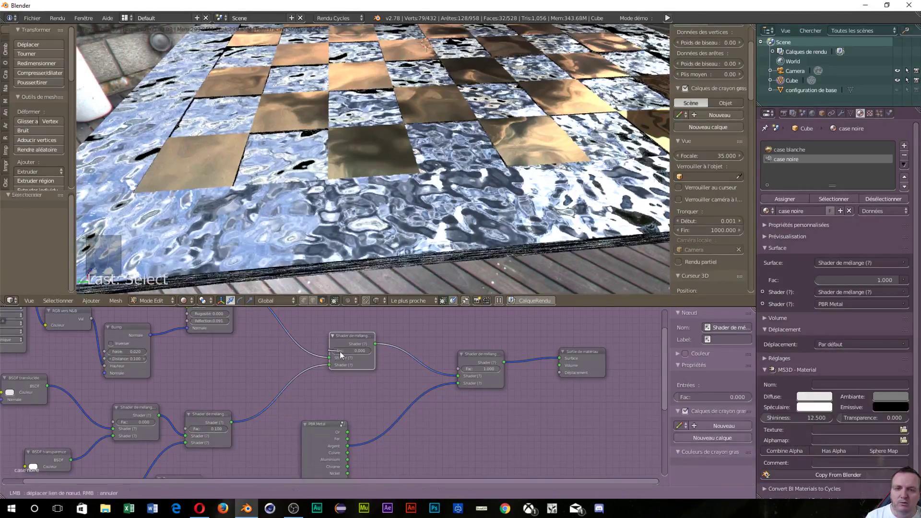
{"action": "mouse_move", "coordinate": [490, 373]}
{"action": "left_mouse_down"}
{"action": "mouse_move", "coordinate": [461, 372]}
{"action": "mouse_move", "coordinate": [499, 369]}
{"action": "mouse_move", "coordinate": [480, 369]}
{"action": "left_mouse_up"}
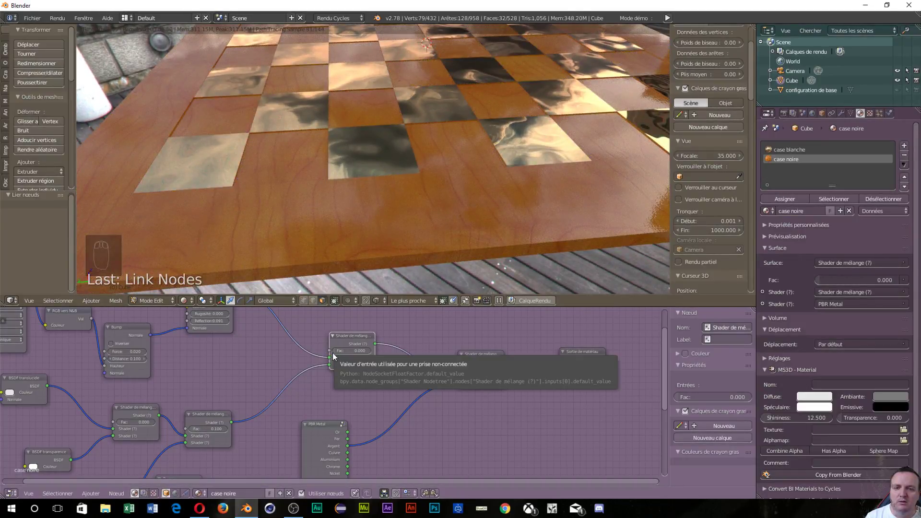
{"action": "left_click_drag", "start_coordinate": [332, 351], "coordinate": [373, 351]}
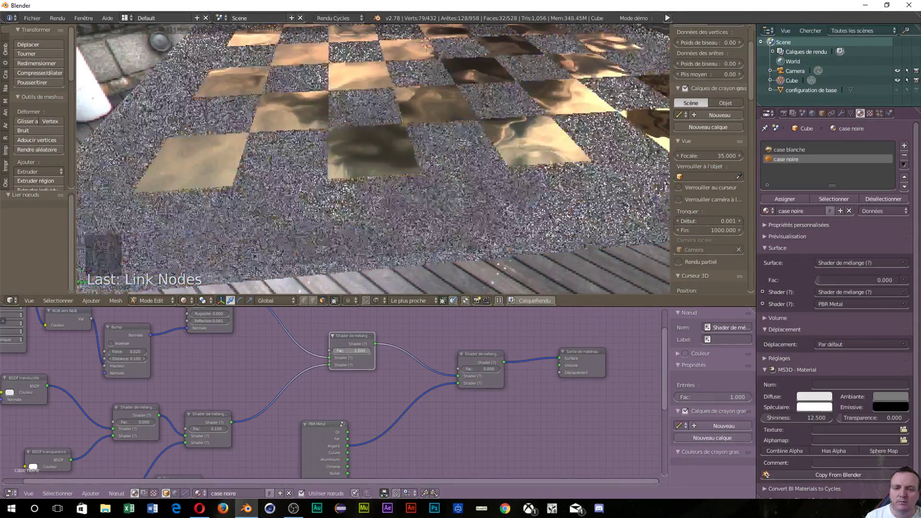
Set case blanche's final mix Fac to 0.000, and try the preceding mix's Fac at 1.000 before returning it to 0.000
{"action": "left_click", "coordinate": [797, 150]}
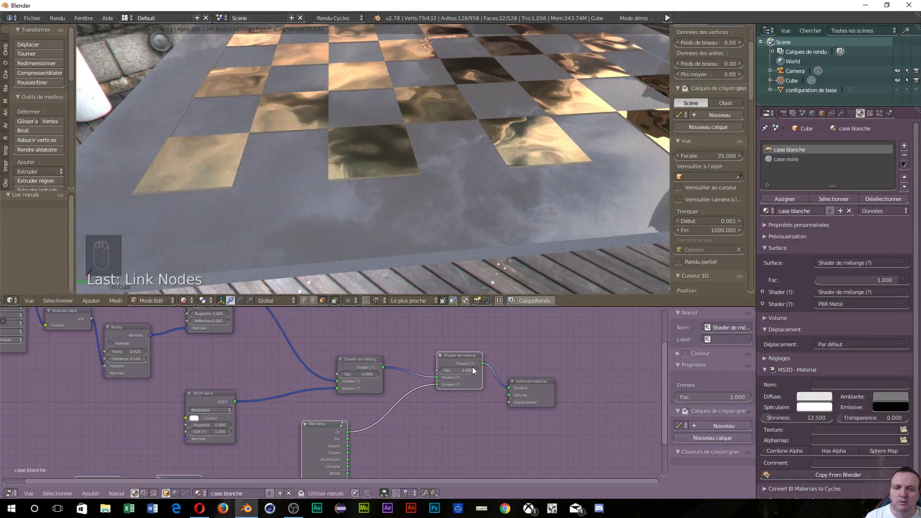
{"action": "left_click_drag", "start_coordinate": [472, 367], "coordinate": [415, 361]}
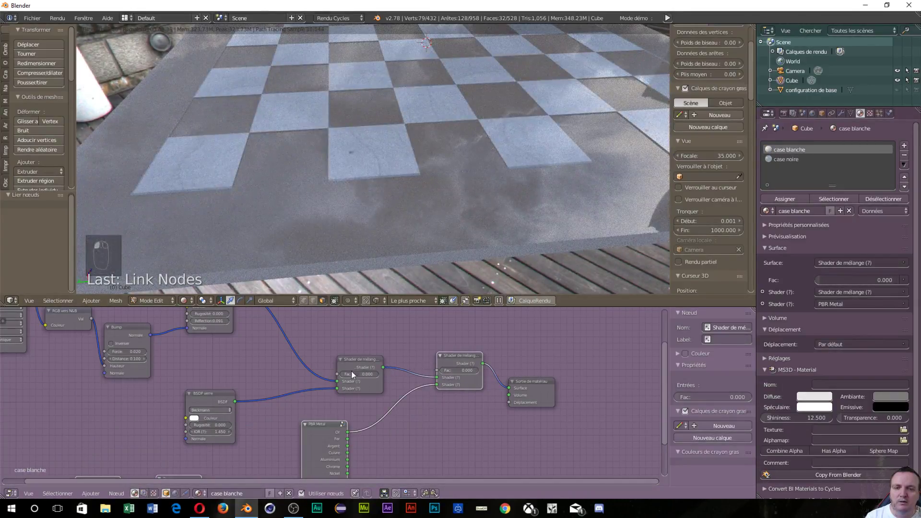
{"action": "left_click_drag", "start_coordinate": [351, 373], "coordinate": [466, 373]}
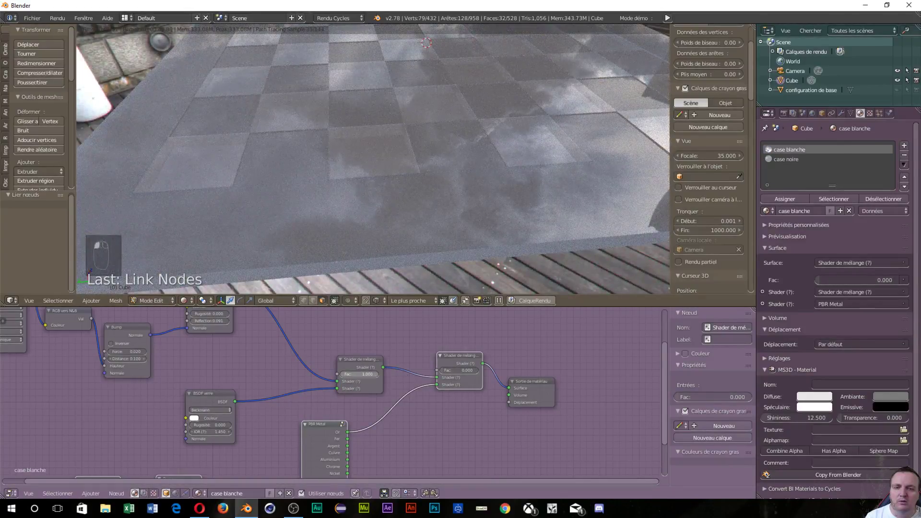
{"action": "left_click_drag", "start_coordinate": [367, 374], "coordinate": [338, 374]}
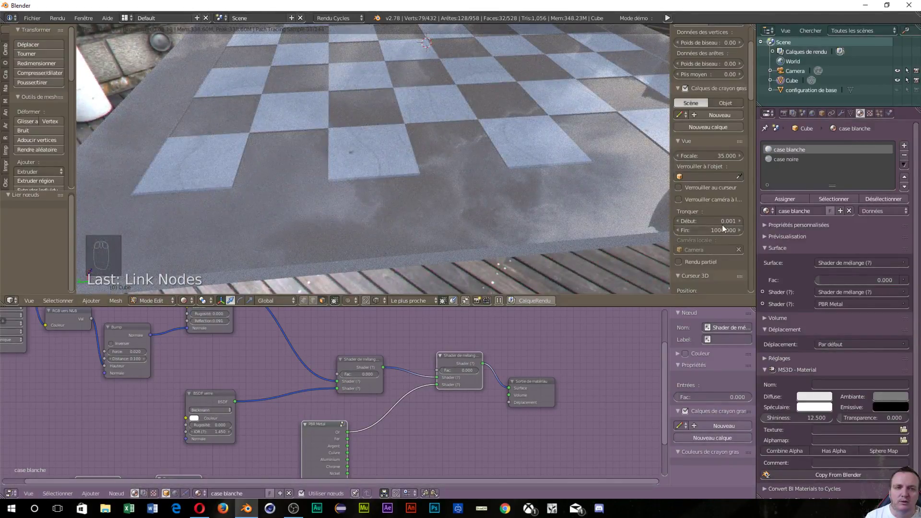
Set the Fac of case noire's first Shader de mélange, ahead of the final mix, to 0.000
{"action": "left_click", "coordinate": [787, 159]}
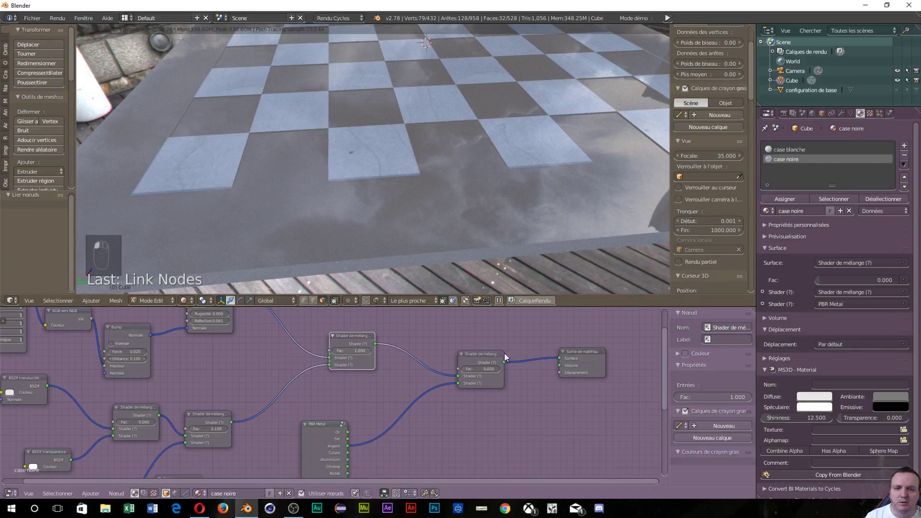
{"action": "left_click_drag", "start_coordinate": [367, 350], "coordinate": [338, 351]}
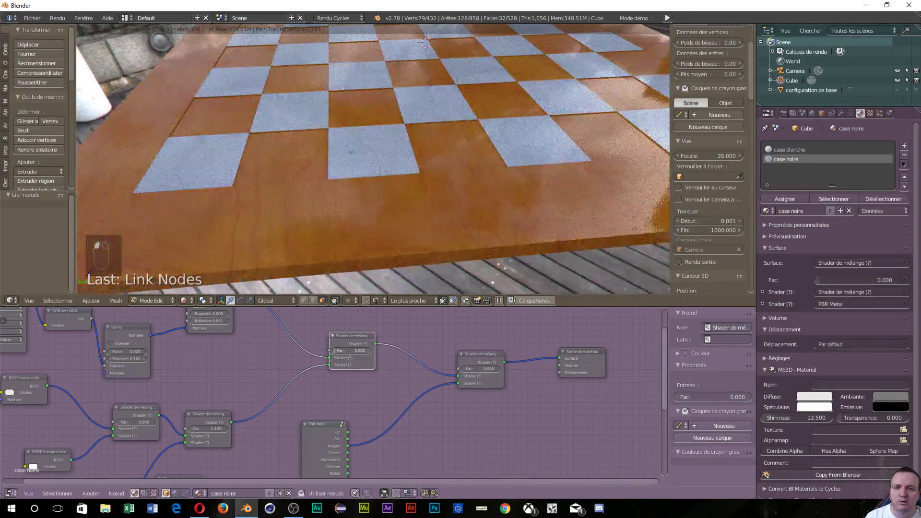
Examine the rendered chessboard from several distances and angles along with case noire's complete node tree
{"action": "scroll", "coordinate": [525, 176], "scroll_direction": "down", "scroll_amount": 3}
{"action": "middle_click_drag", "start_coordinate": [480, 144], "coordinate": [525, 177]}
{"action": "scroll", "coordinate": [525, 176], "scroll_direction": "down", "scroll_amount": 4}
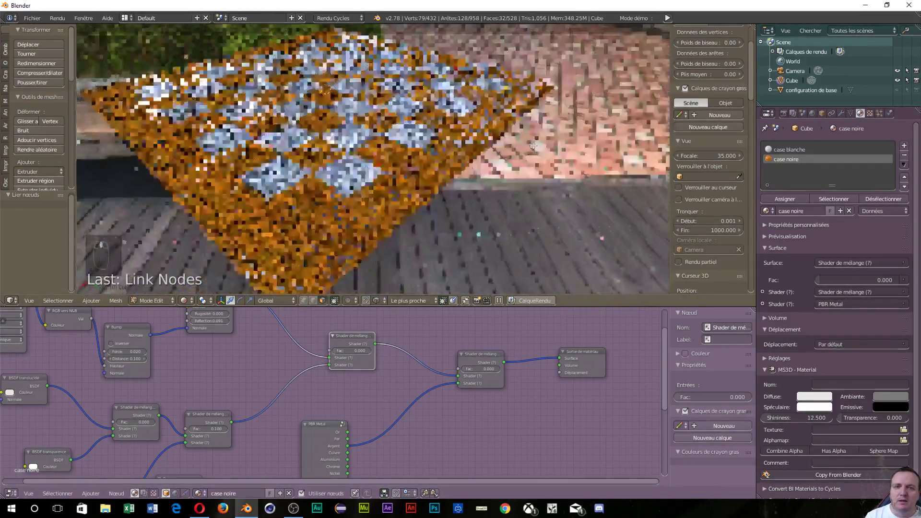
{"action": "scroll", "coordinate": [461, 205], "scroll_direction": "down", "scroll_amount": 2}
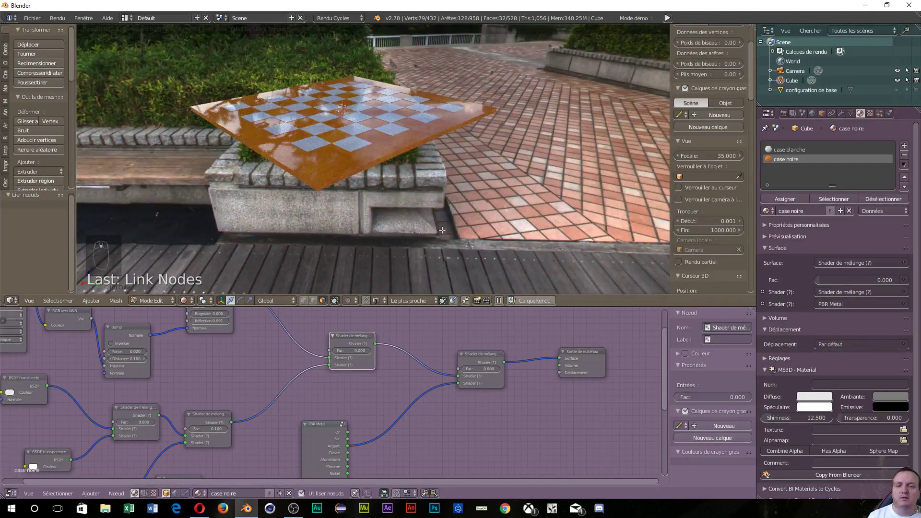
{"action": "scroll", "coordinate": [440, 326], "scroll_direction": "down", "scroll_amount": 3}
{"action": "scroll", "coordinate": [446, 340], "scroll_direction": "down", "scroll_amount": 3}
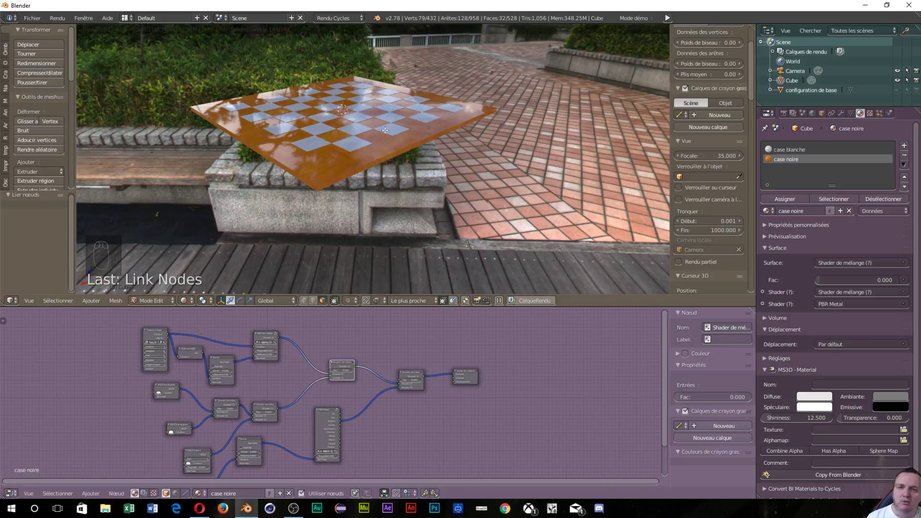
{"action": "scroll", "coordinate": [367, 144], "scroll_direction": "up", "scroll_amount": 4}
{"action": "scroll", "coordinate": [367, 144], "scroll_direction": "down", "scroll_amount": 5}
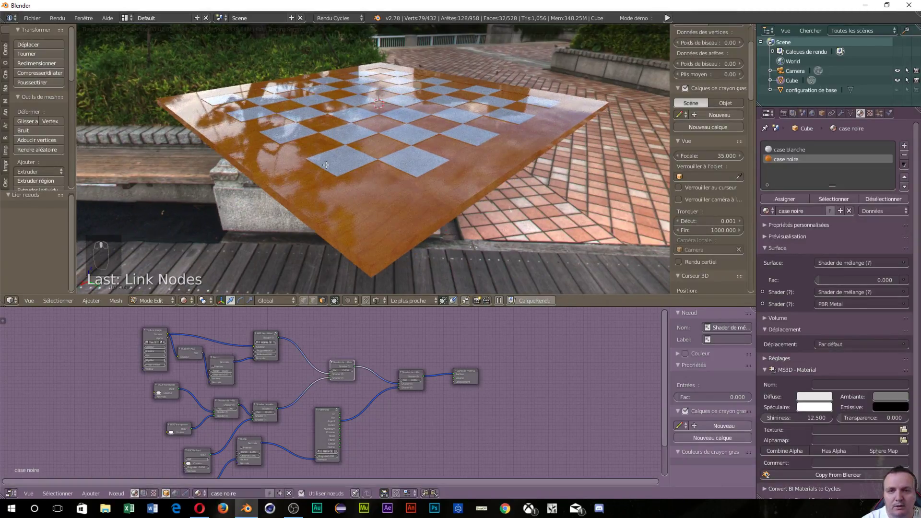
{"action": "mouse_move", "coordinate": [325, 165]}
{"action": "middle_mouse_down"}
{"action": "mouse_move", "coordinate": [325, 178]}
{"action": "mouse_move", "coordinate": [326, 167]}
{"action": "middle_mouse_up"}
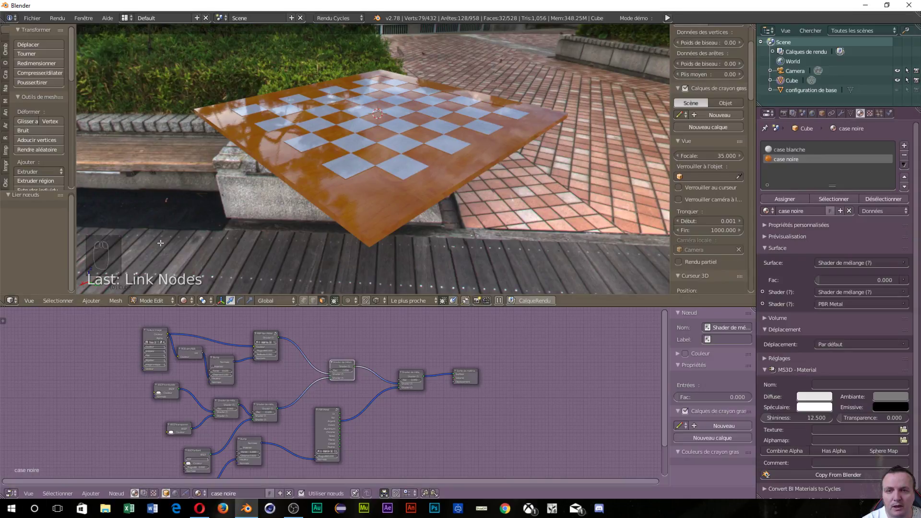
{"action": "middle_click_drag", "start_coordinate": [220, 194], "coordinate": [340, 197]}
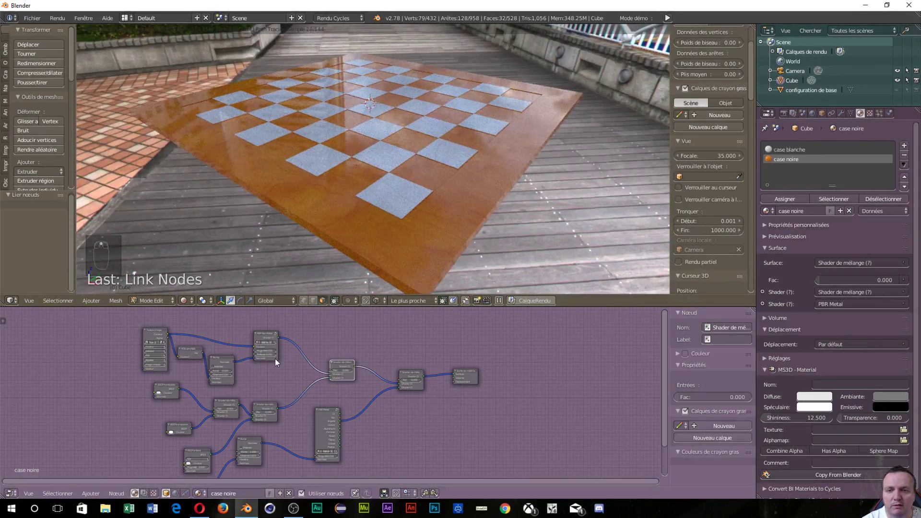